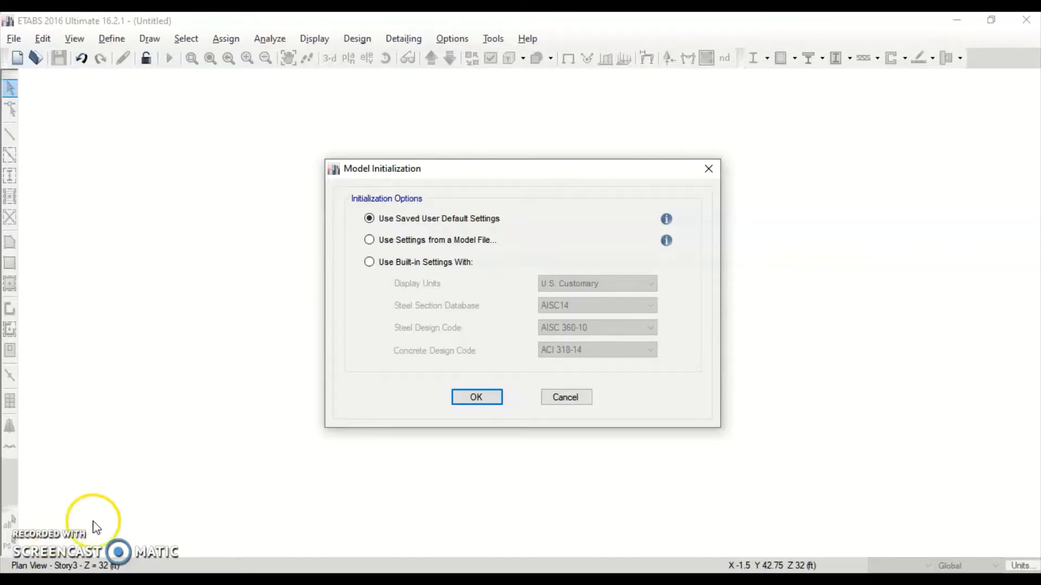
Accept the built-in U.S. Customary and ACI 318-14 initialization settings, then bring the reference plan drawing forward
left_click(387, 265)
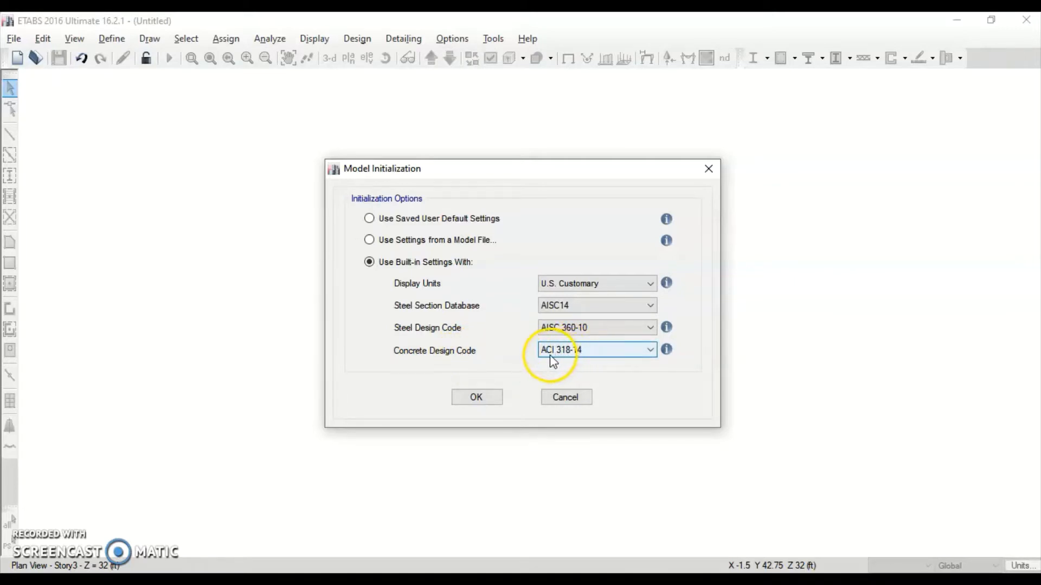
left_click(471, 397)
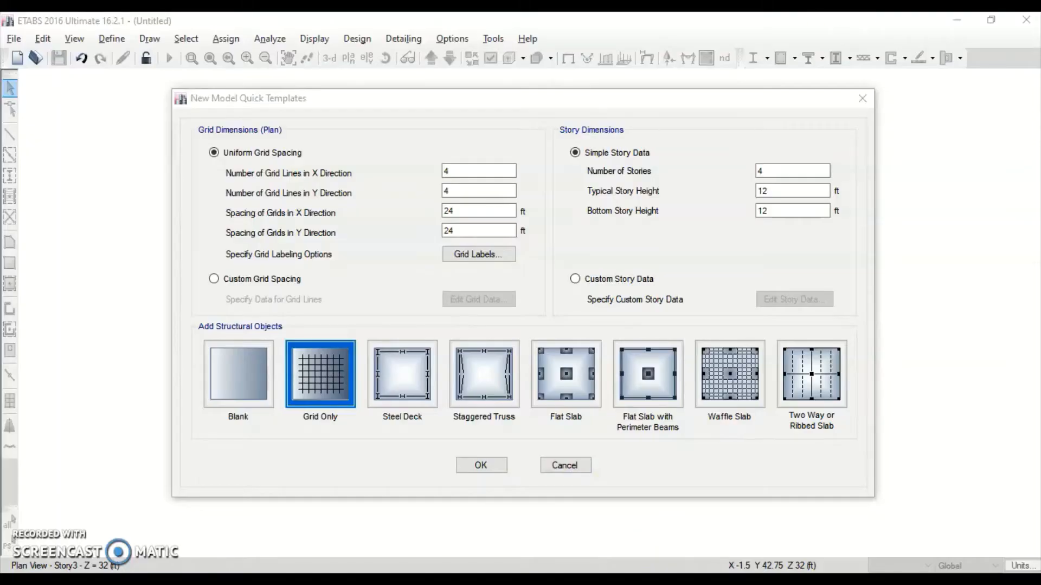
mouse_move(561, 12)
left_mouse_down()
mouse_move(307, 69)
mouse_move(582, 12)
mouse_move(478, 69)
mouse_move(515, 12)
left_mouse_up()
Zoom and scroll the plan lab 2 drawing to read the floor plan and elevation dimensions
scroll(400, 294, "down", 2, "ctrl")
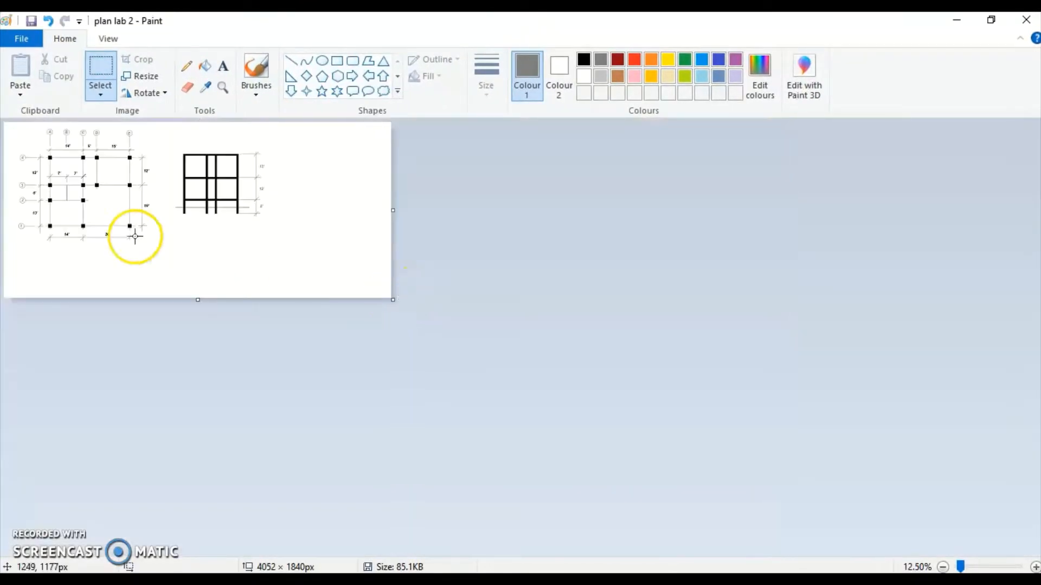
scroll(130, 234, "up", 2, "ctrl")
scroll(158, 237, "down", 2)
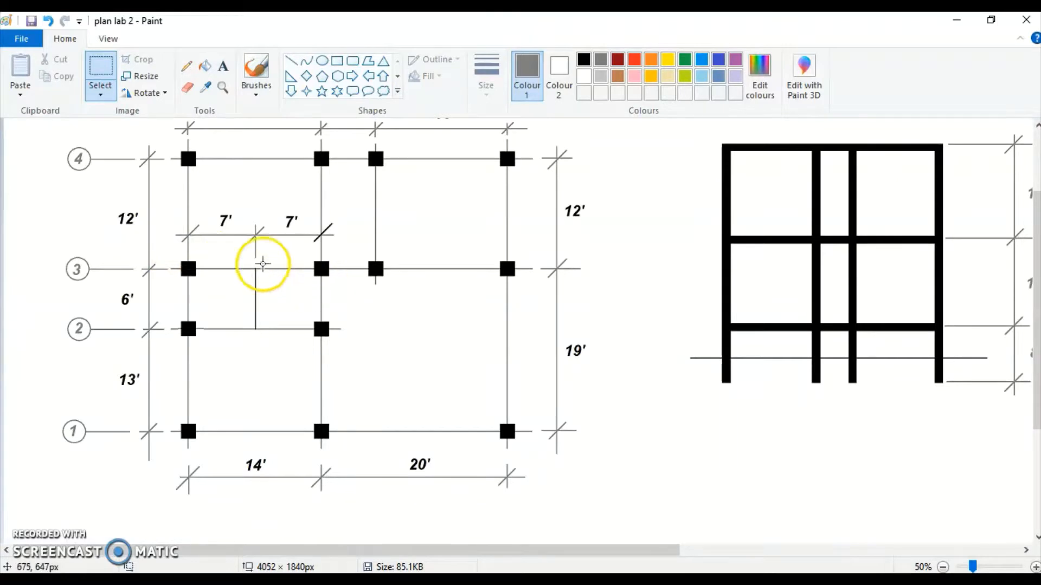
scroll(263, 264, "up", 2)
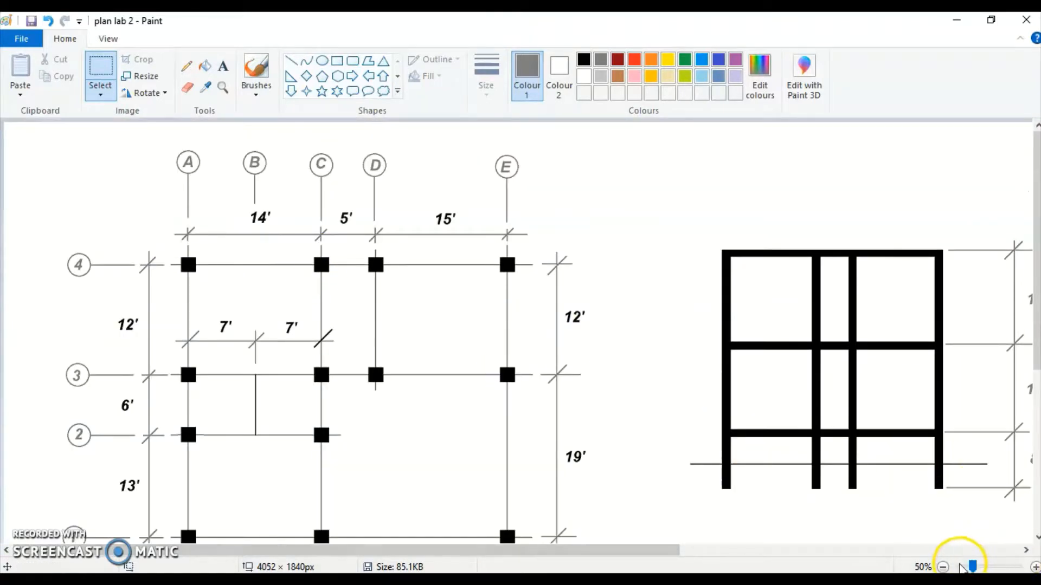
left_click(978, 567)
left_click(985, 568)
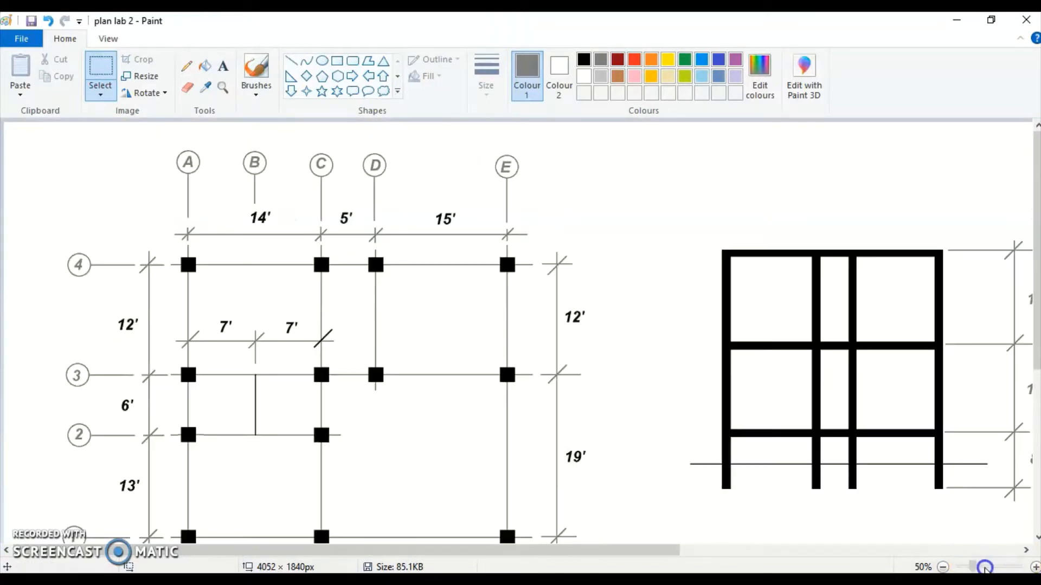
left_click(955, 567)
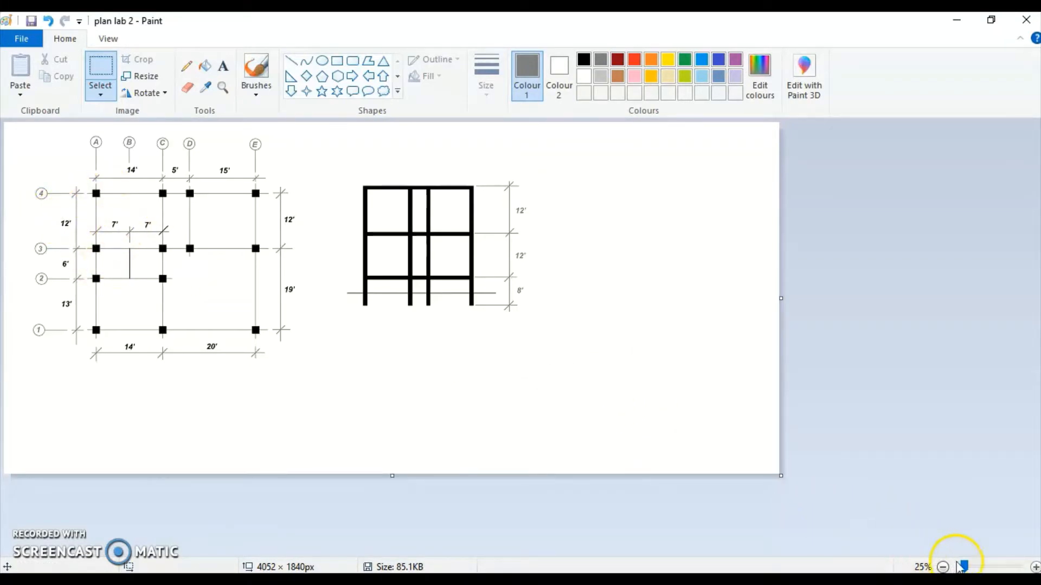
left_click_drag(961, 567, 971, 567)
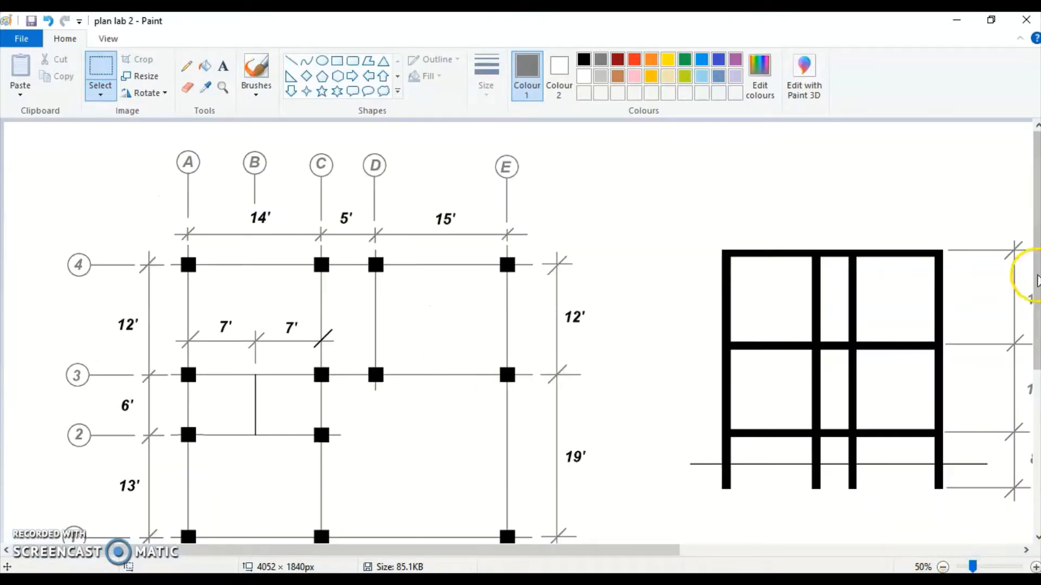
left_click_drag(1033, 279, 1037, 300)
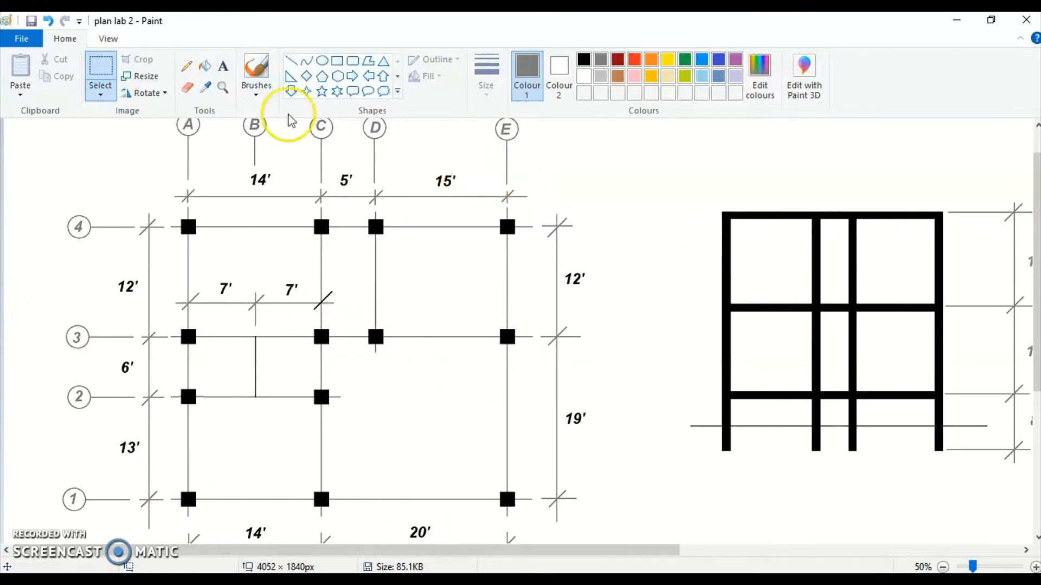
left_click_drag(643, 551, 774, 551)
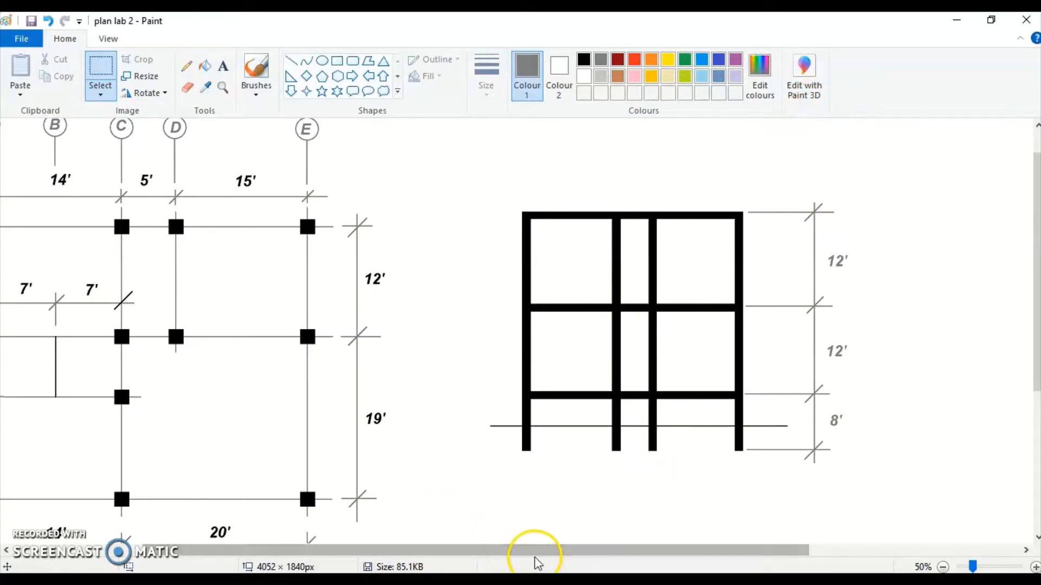
mouse_move(562, 580)
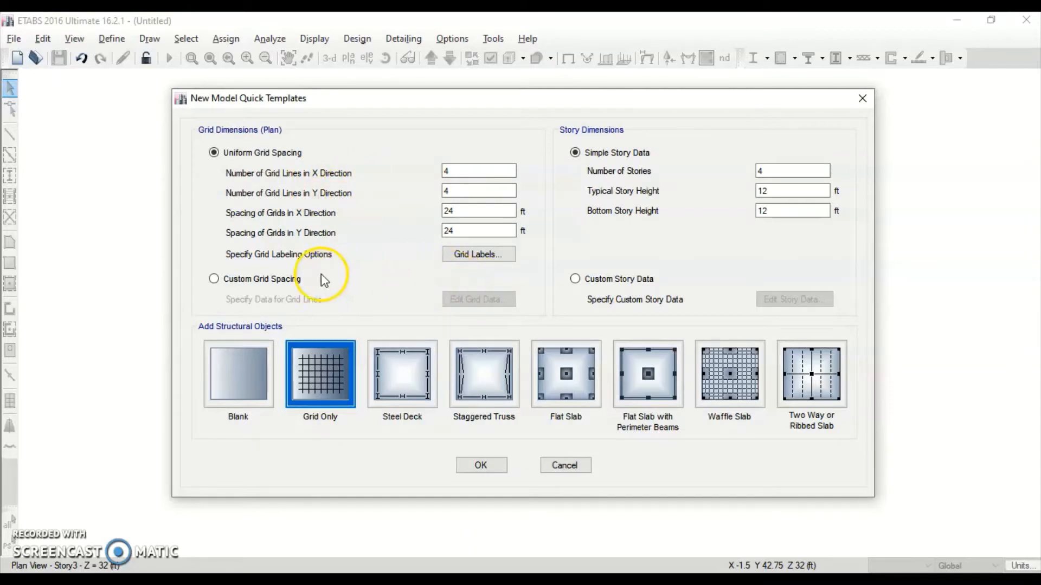
Switch to custom grid spacing, open the grid data table, and check the plan drawing
left_click(283, 279)
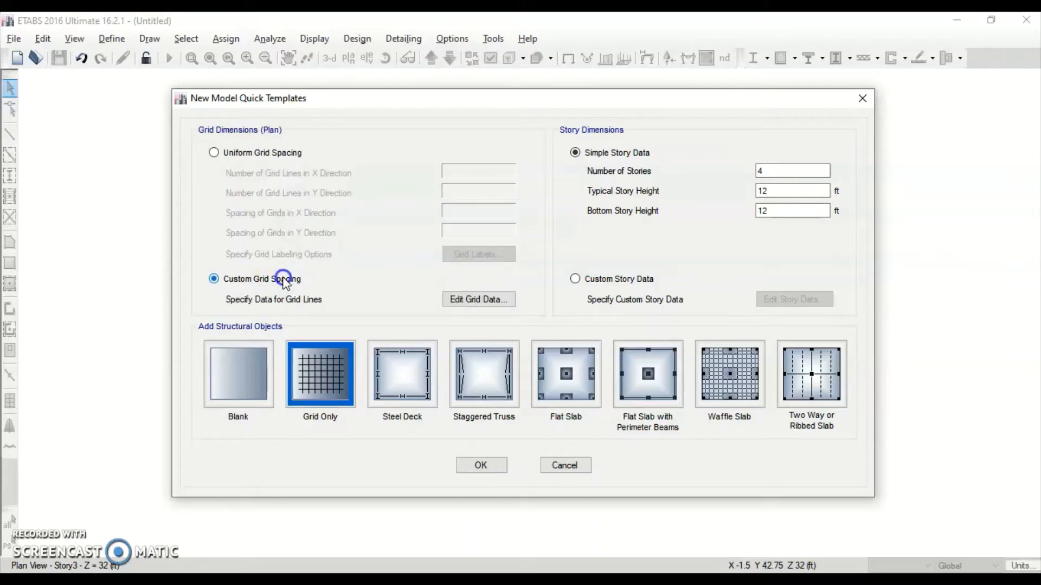
left_click(489, 303)
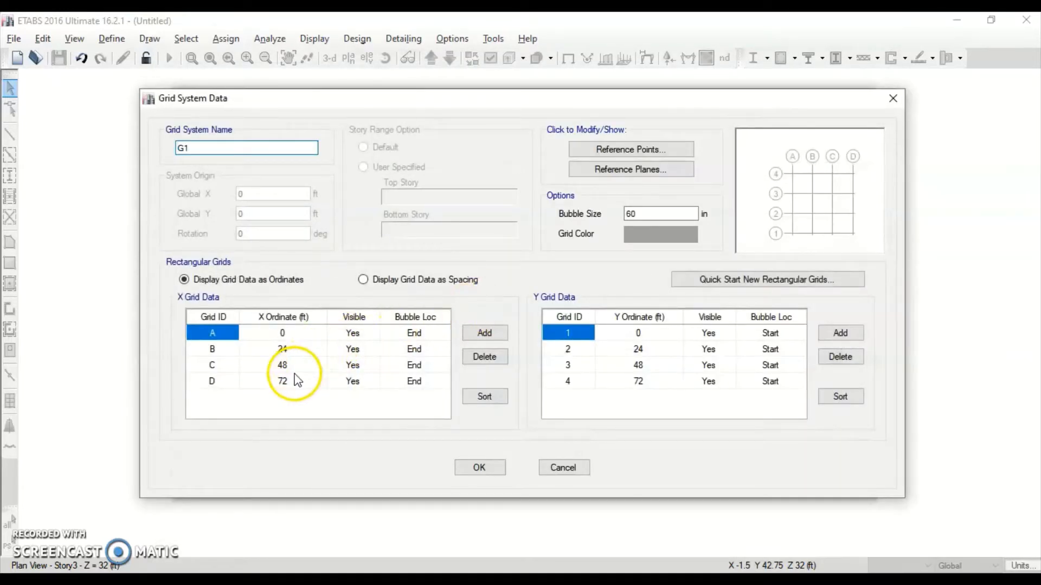
key("alt+Tab")
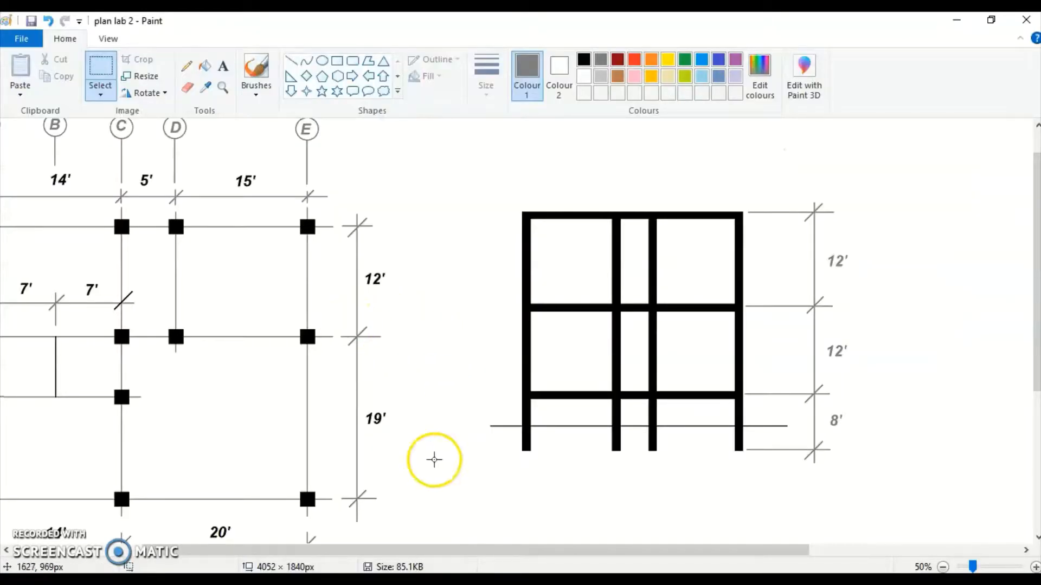
left_click_drag(582, 551, 465, 550)
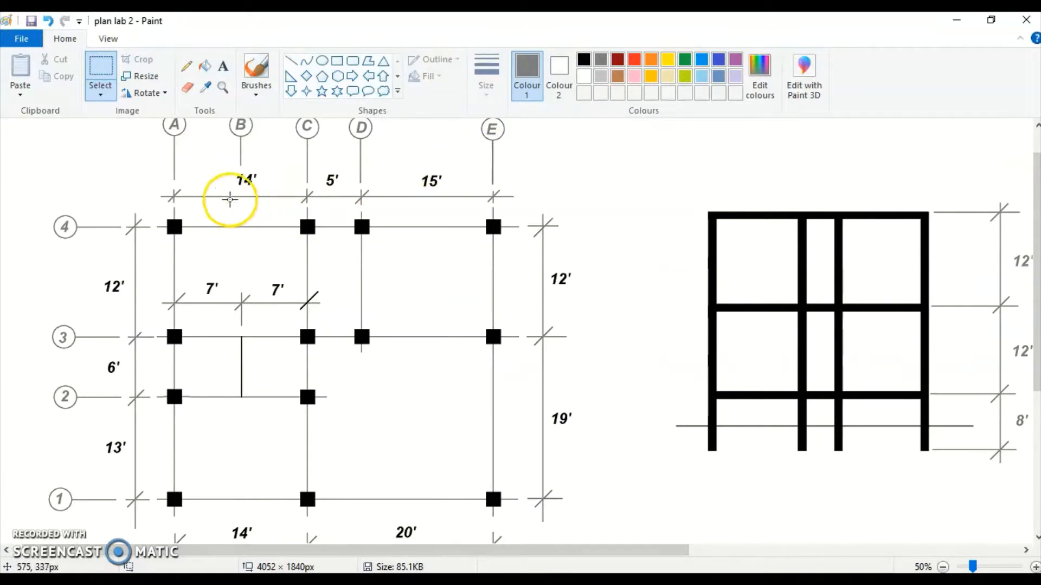
key("alt+Tab")
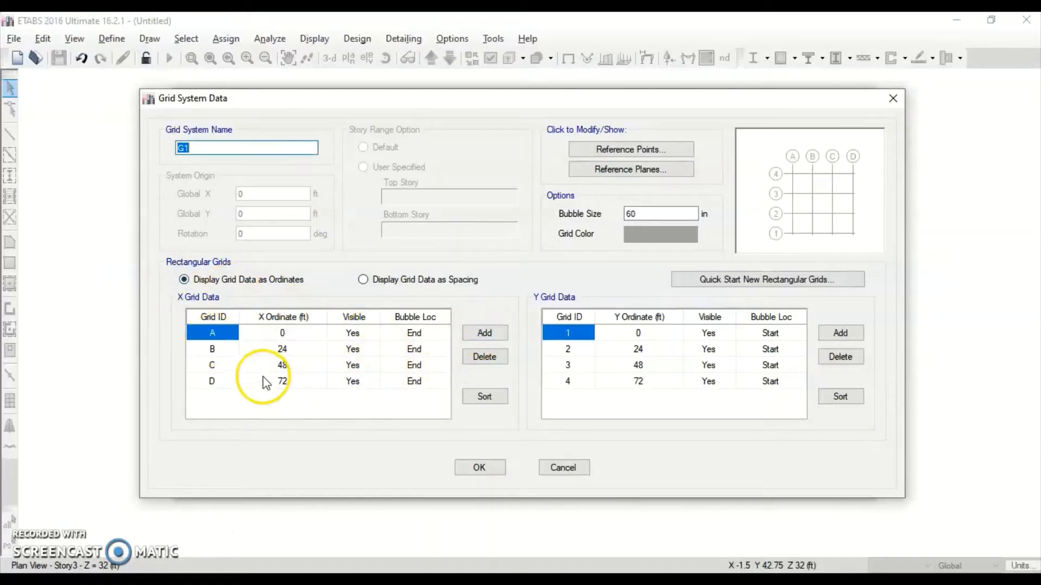
Add a fifth X grid line E after D and display grid data as spacings
left_click(217, 380)
left_click(484, 333)
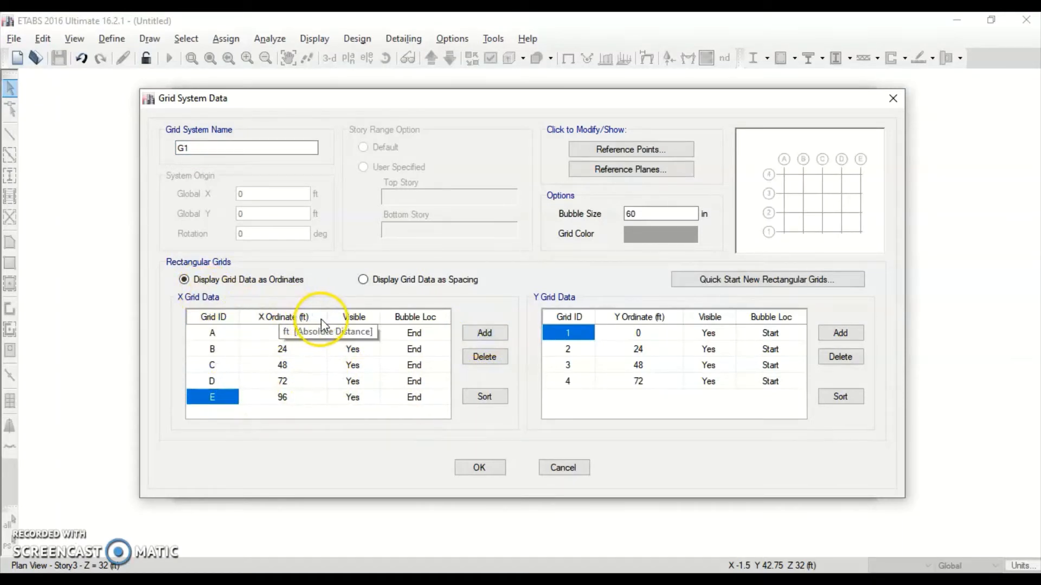
left_click(391, 281)
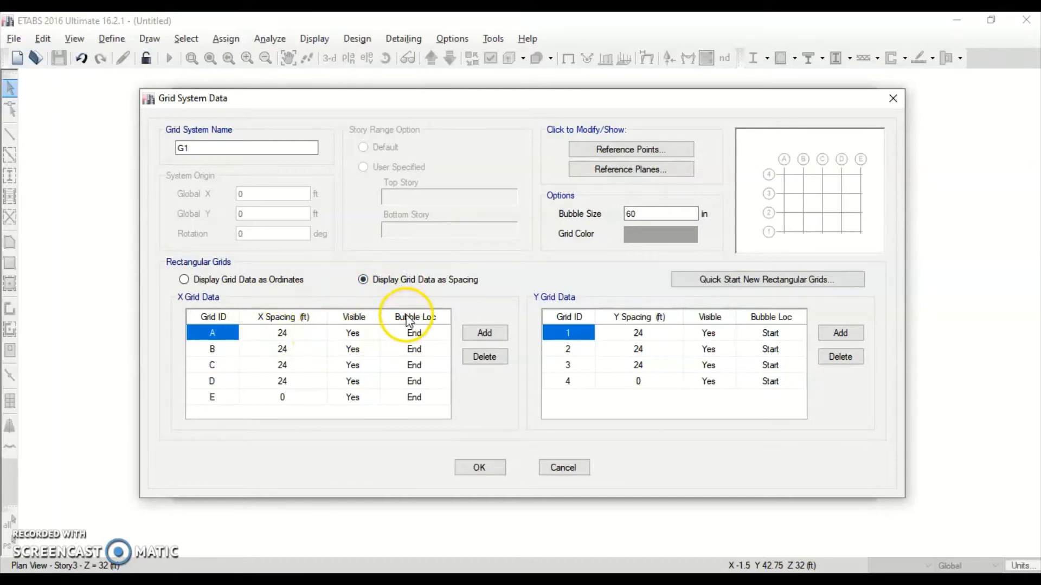
Enter X grid spacings of 7, 7, 5 and 15 ft from the plan drawing
key("alt+Tab")
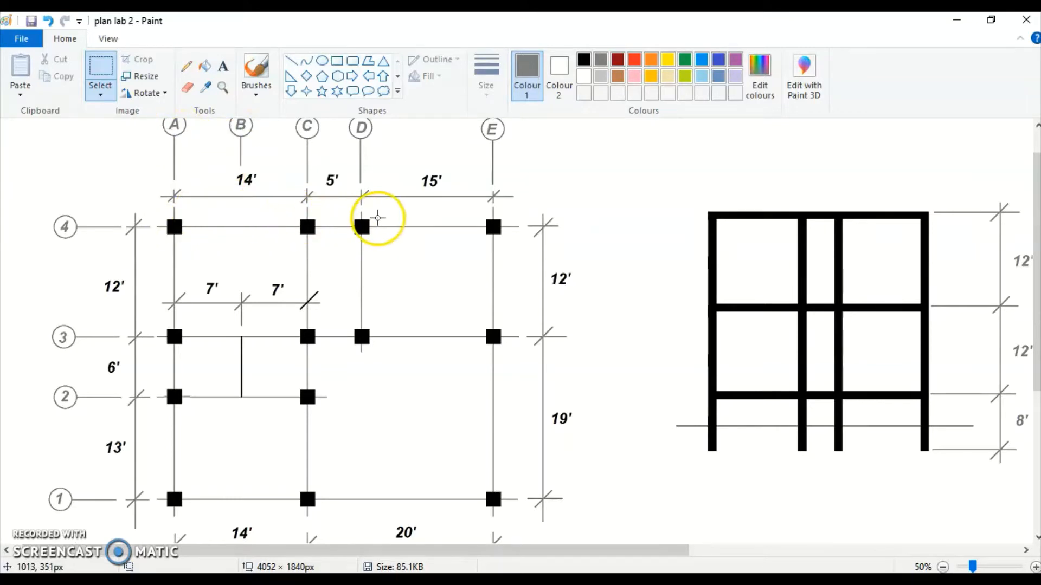
key("alt+Tab")
left_click(295, 335)
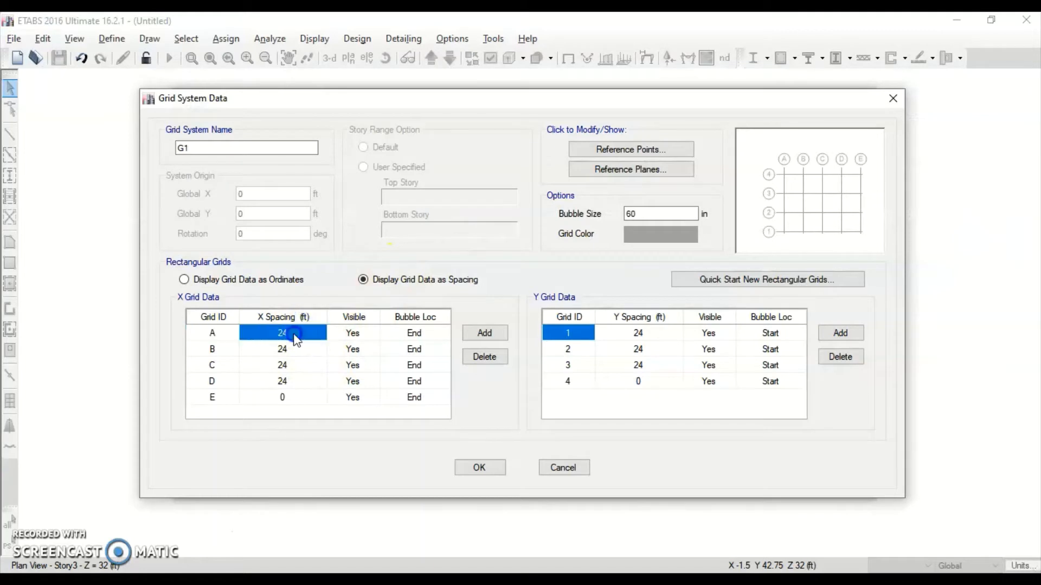
left_click(295, 333)
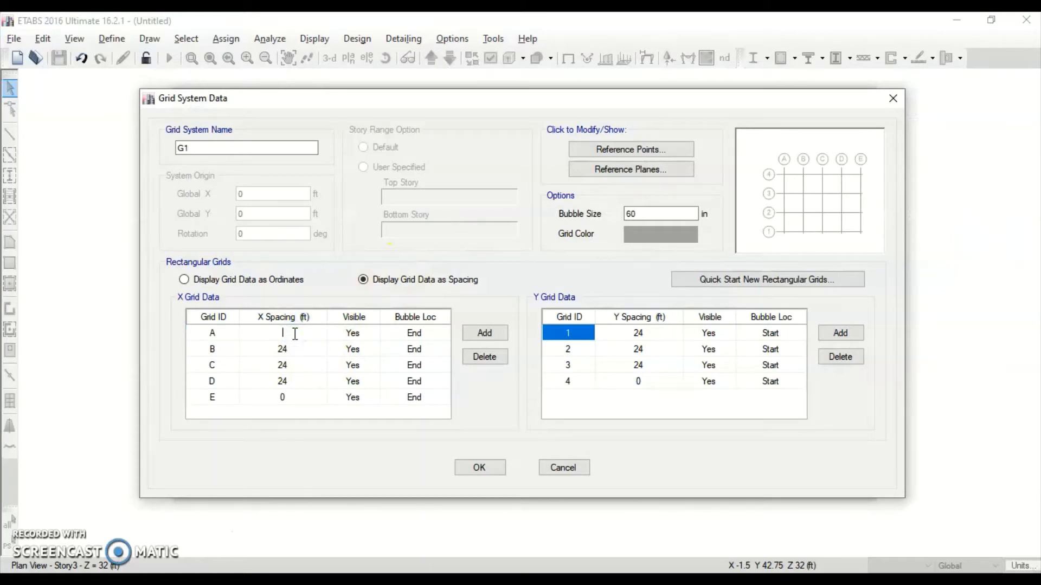
type("7")
key("Tab")
key("Tab")
key("Tab")
key("Tab")
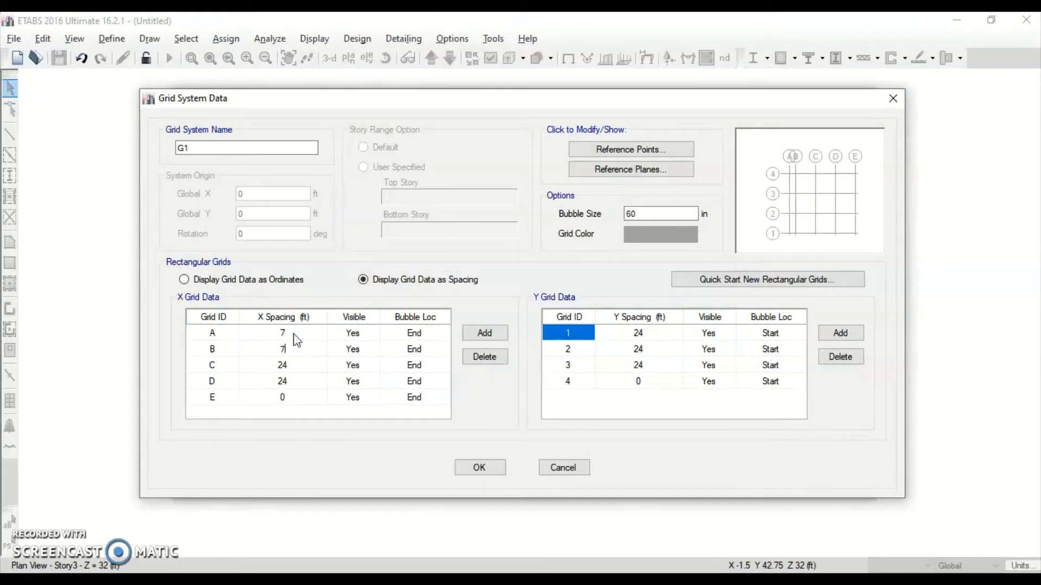
key("Tab")
key("Tab")
key("Tab")
key("Tab")
type("5")
key("Tab")
key("Tab")
key("Tab")
key("Tab")
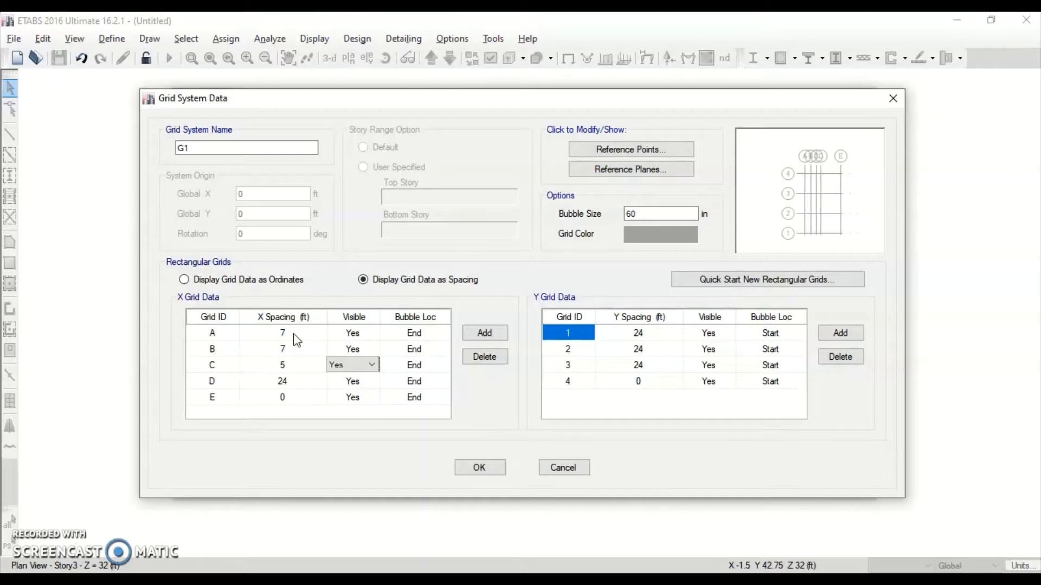
type("15")
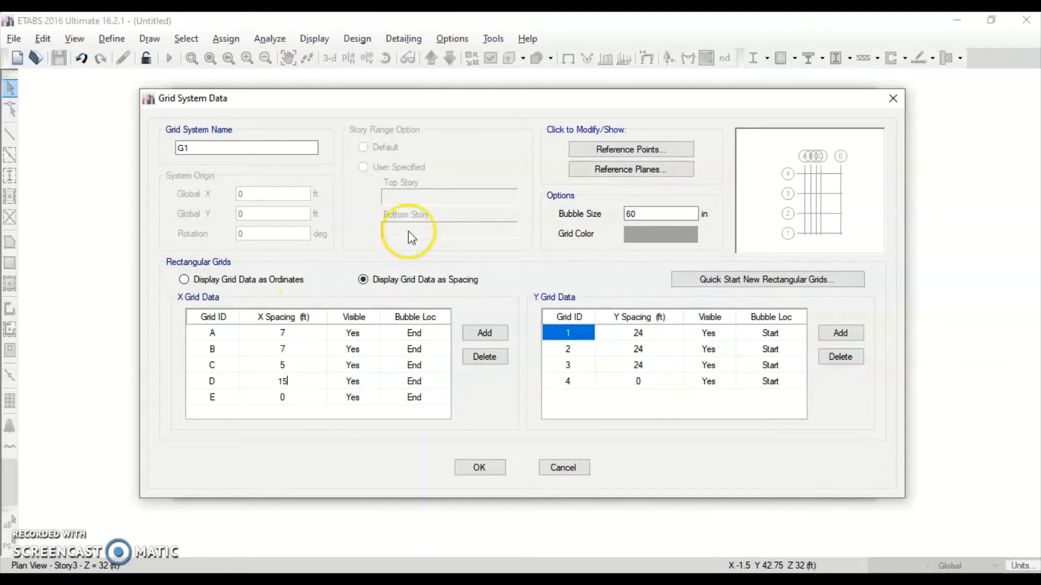
key("Tab")
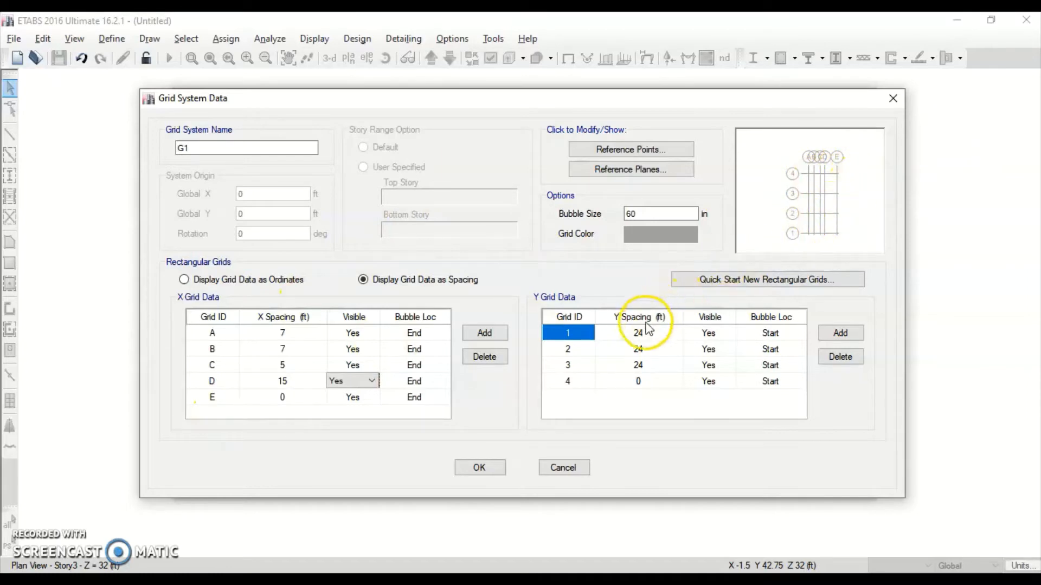
Enter Y grid spacings of 13, 6 and 12 ft and set bubble size to 30 in
key("alt+Tab")
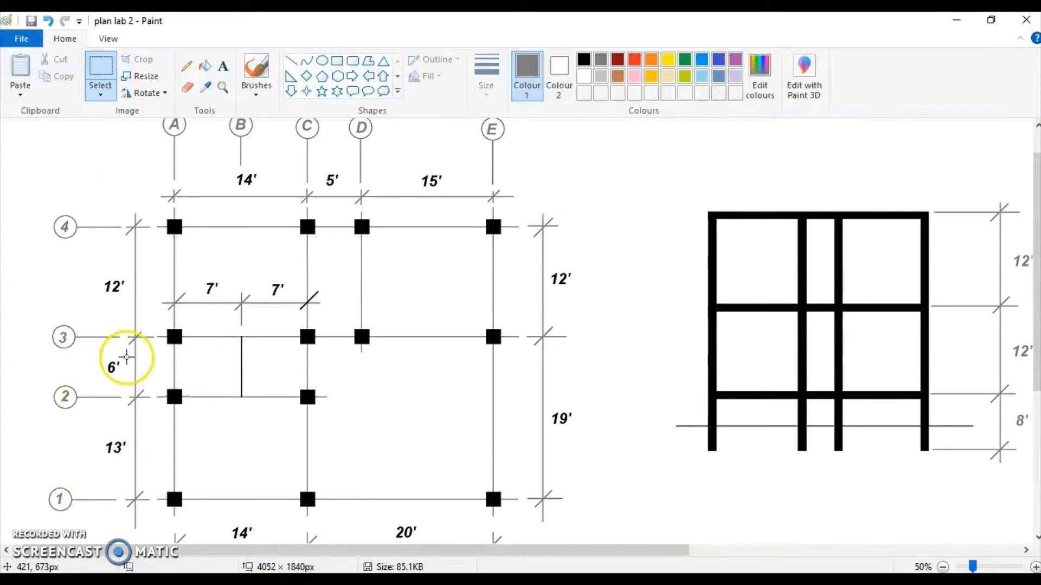
key("alt+Tab")
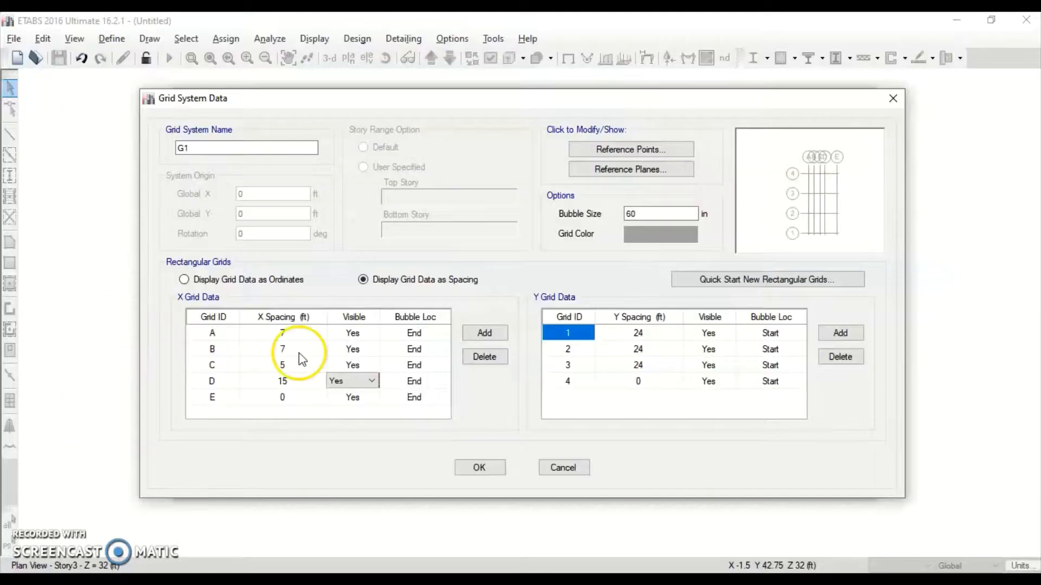
left_click(638, 333)
type("13")
key("Tab")
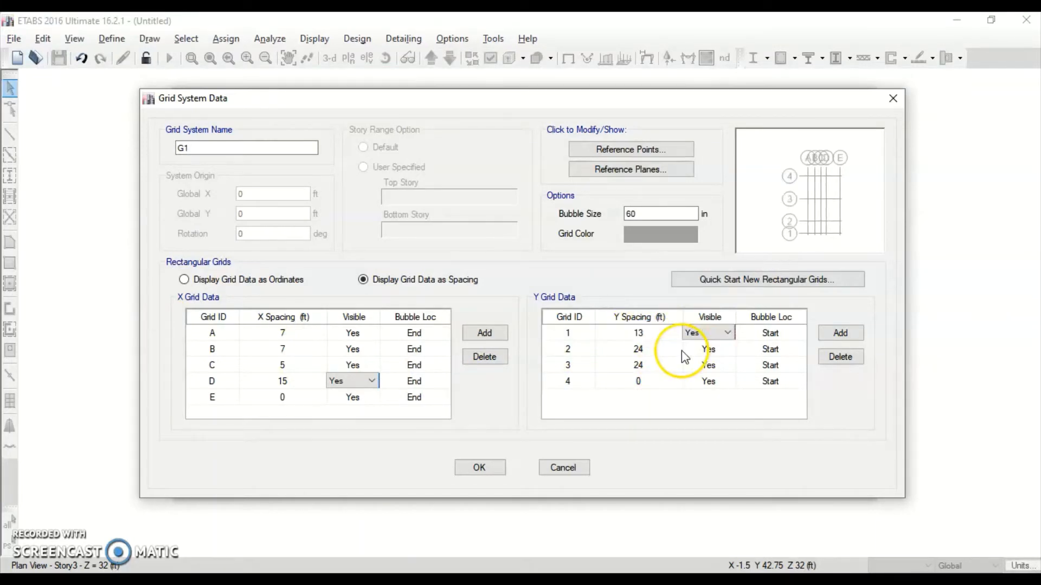
key("Tab")
key("Tab")
key("Tab")
type("6")
key("Tab")
key("Tab")
key("Tab")
key("Tab")
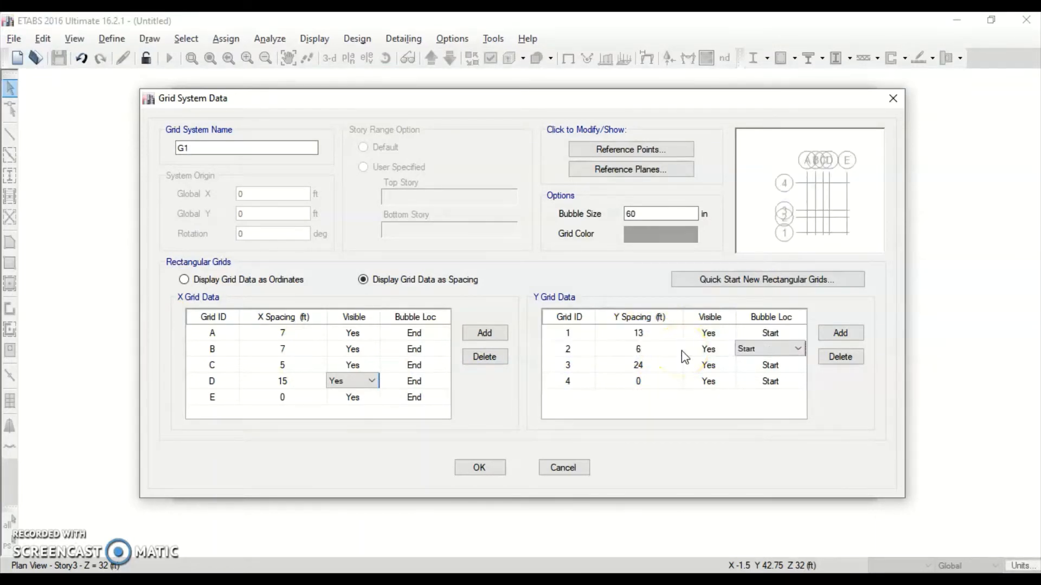
type("12")
left_click(851, 307)
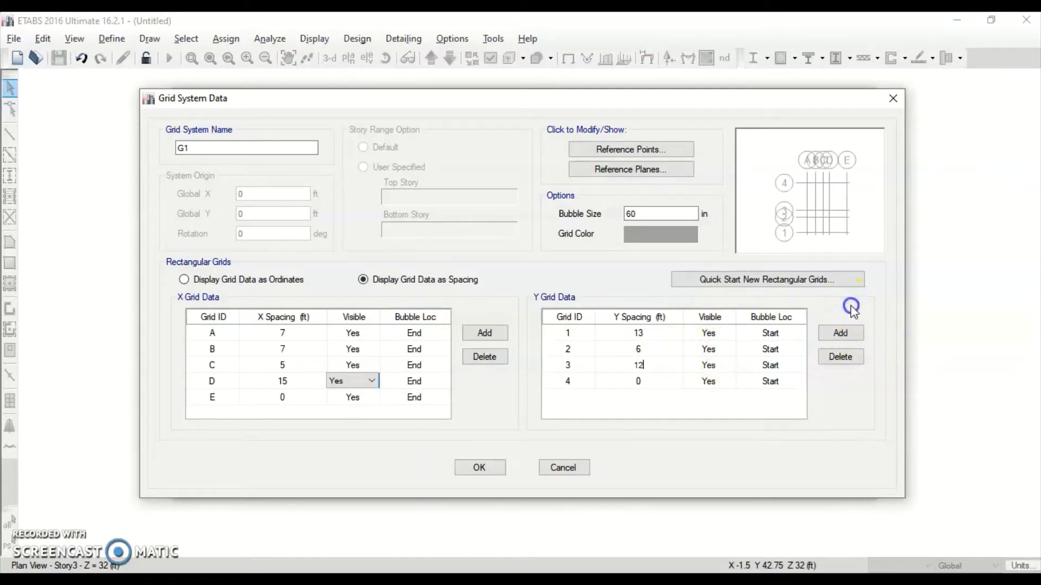
left_click(773, 217)
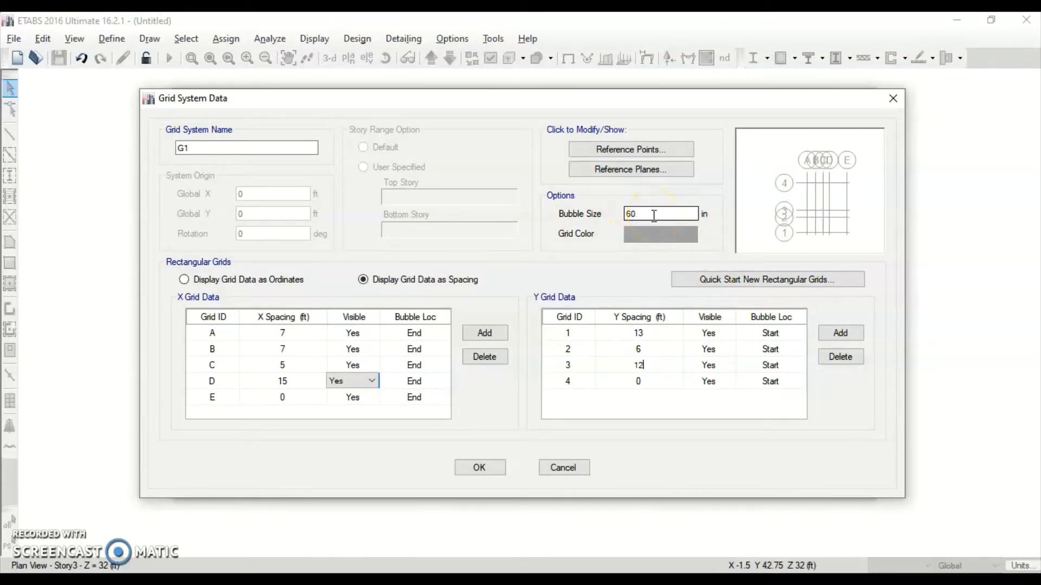
left_click(616, 212)
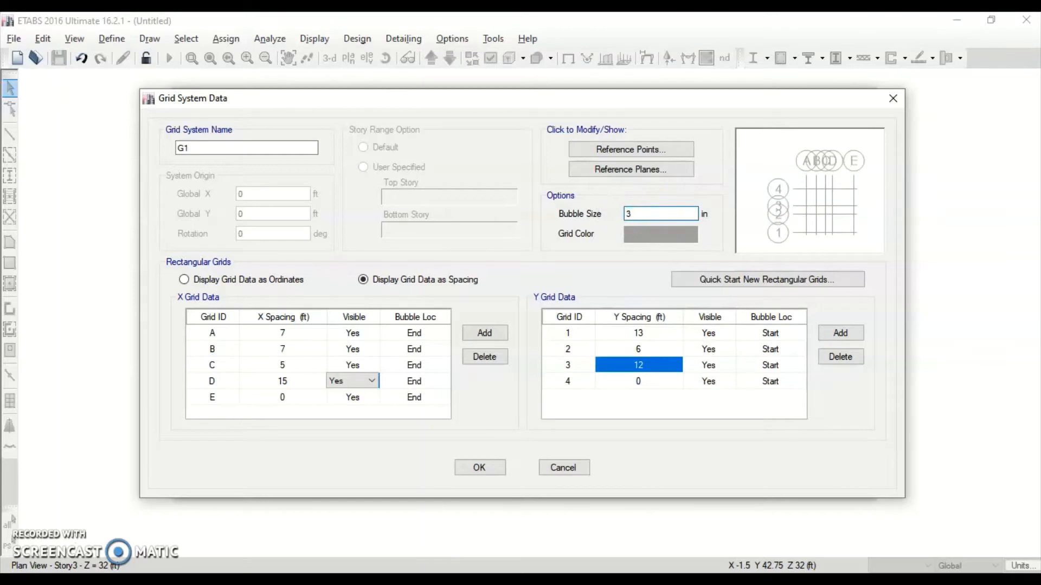
left_click(191, 148)
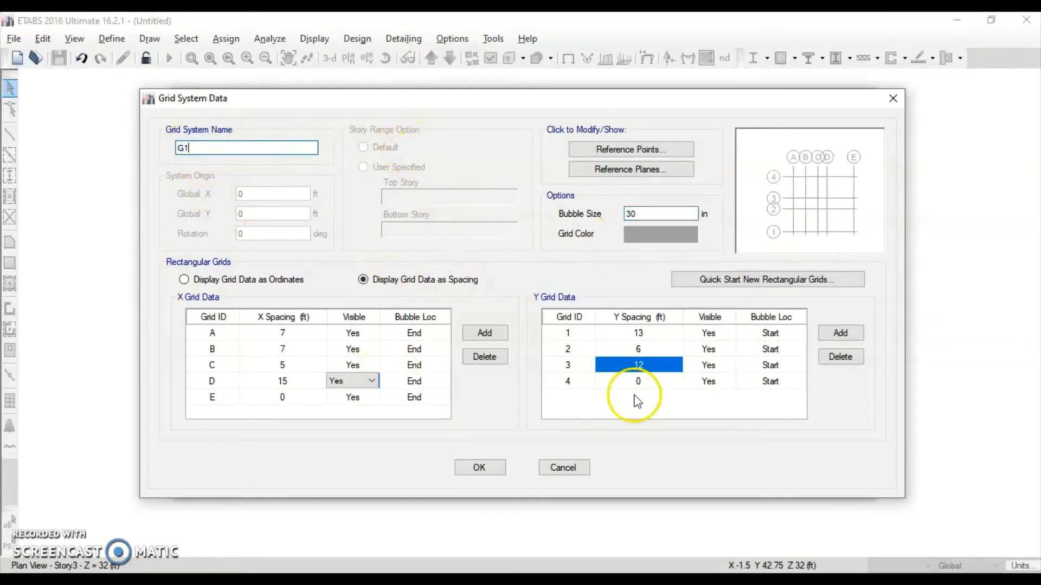
Confirm the 7-7-5-15 by 13-6-12 ft grid and check story heights in the elevation drawing
left_click(480, 467)
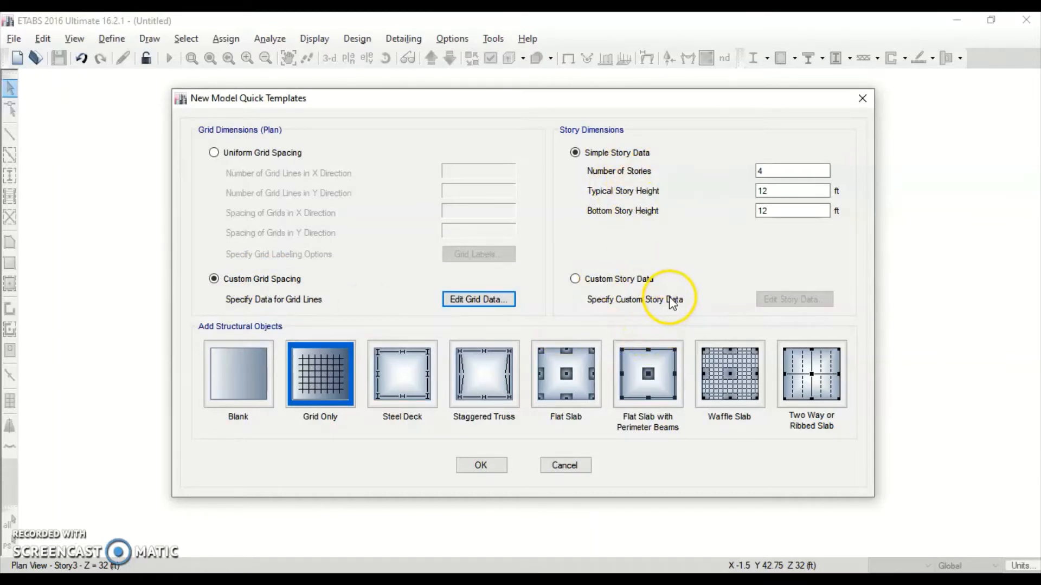
key("alt+Tab")
key("alt+Tab")
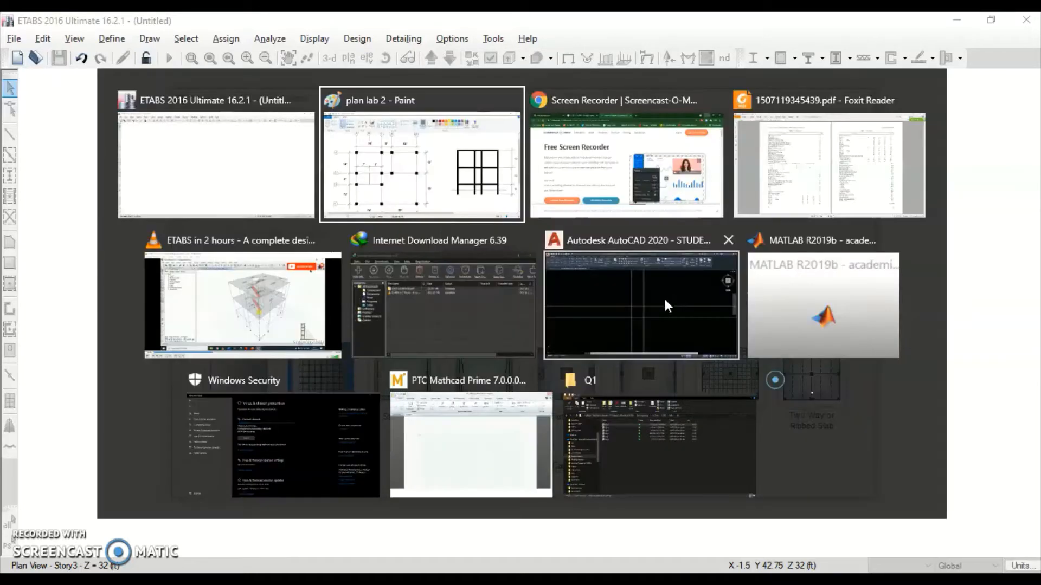
key("alt+Tab")
key("alt+Tab")
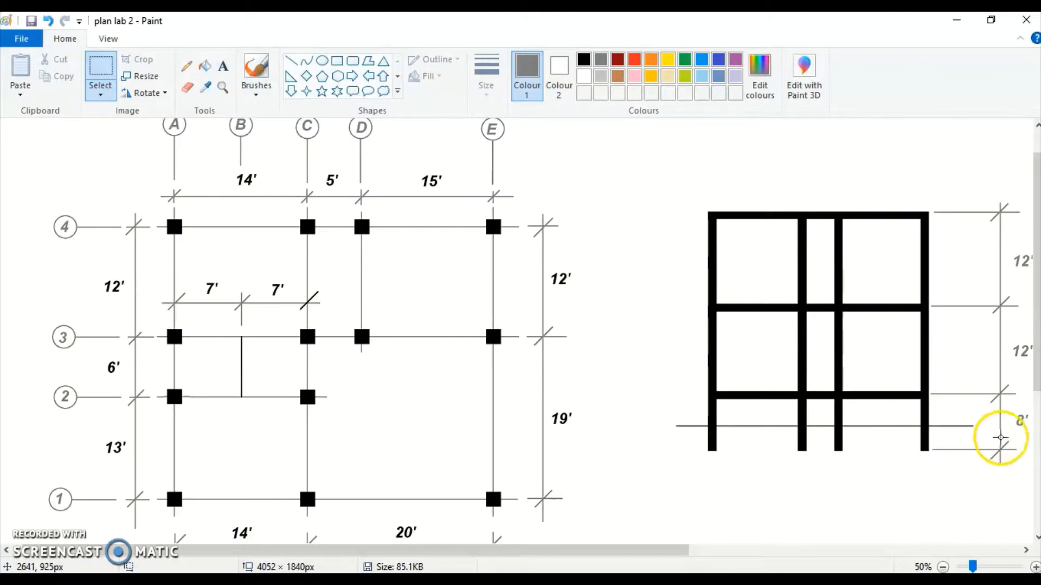
key("alt+Tab")
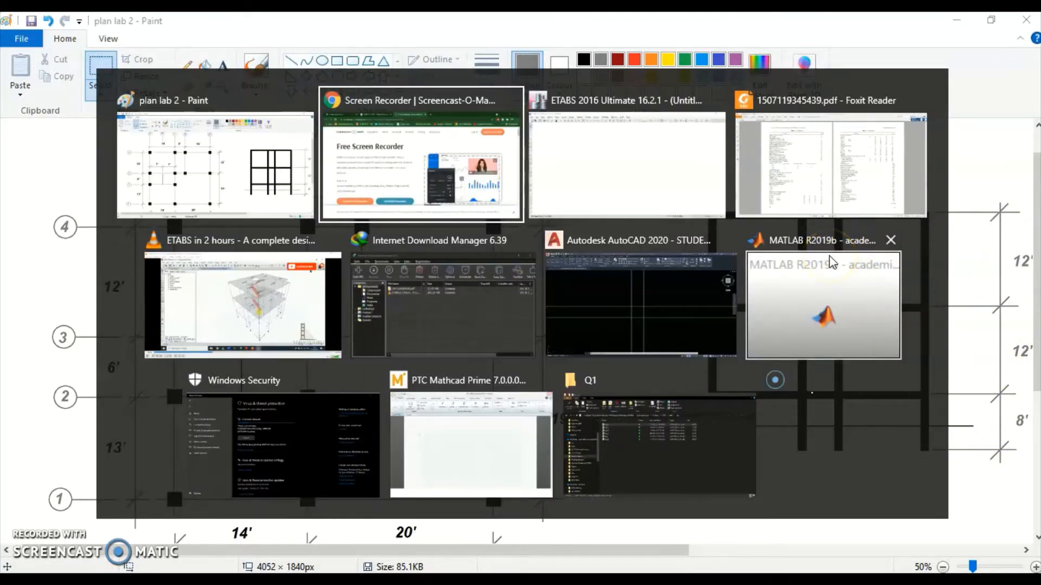
key("alt+Tab")
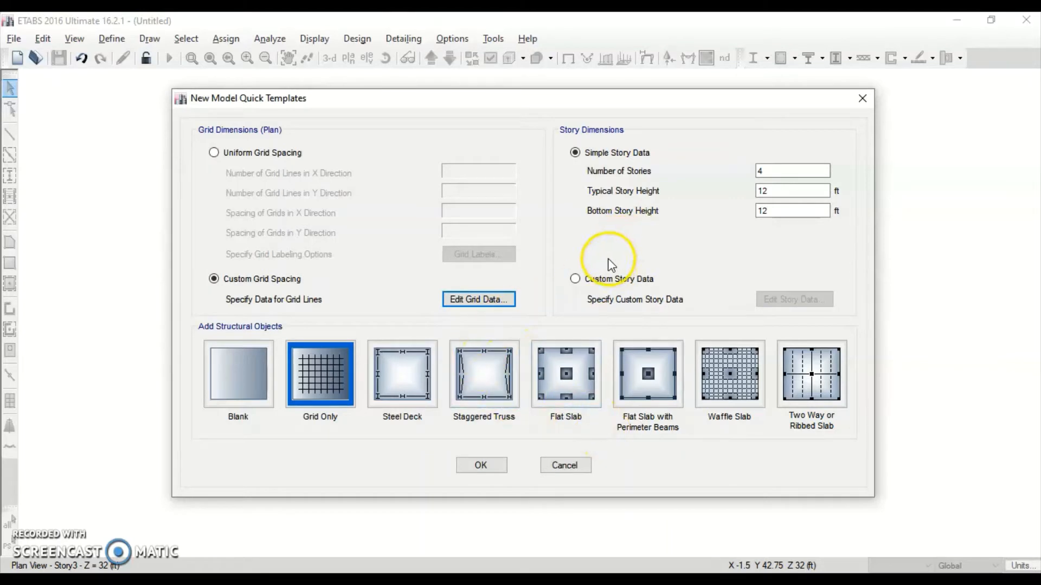
Set 3 stories, 12 ft typical height and 8 ft bottom story, then create the grid-only model
left_click(575, 279)
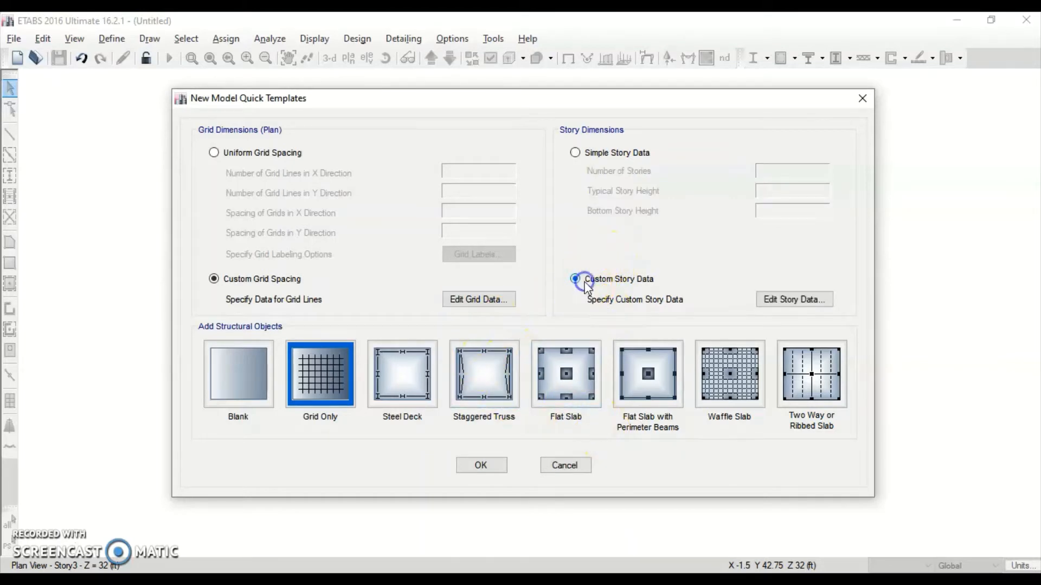
left_click(590, 164)
left_click(759, 167)
left_click(774, 187)
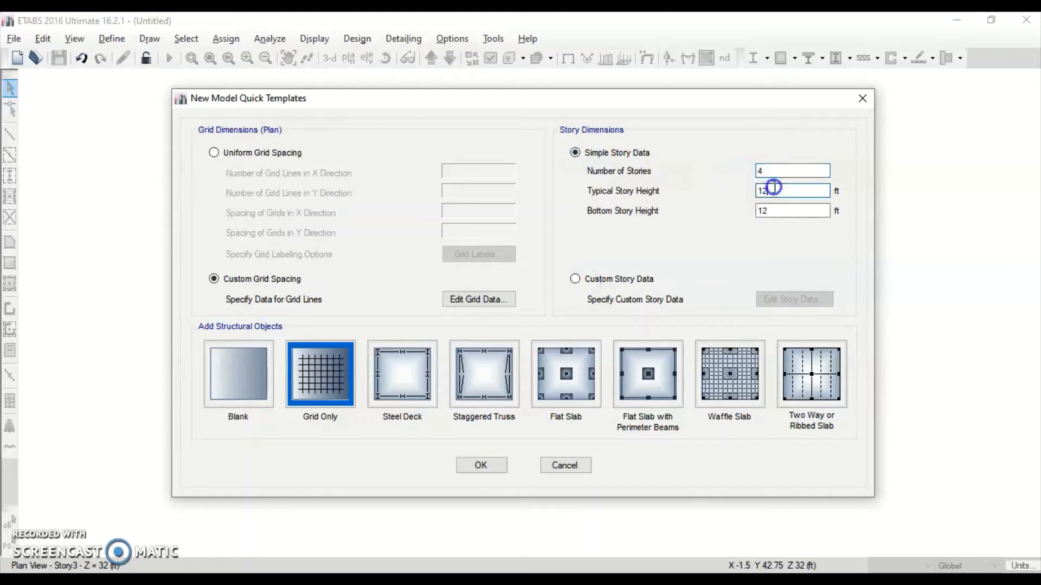
left_click_drag(768, 171, 733, 167)
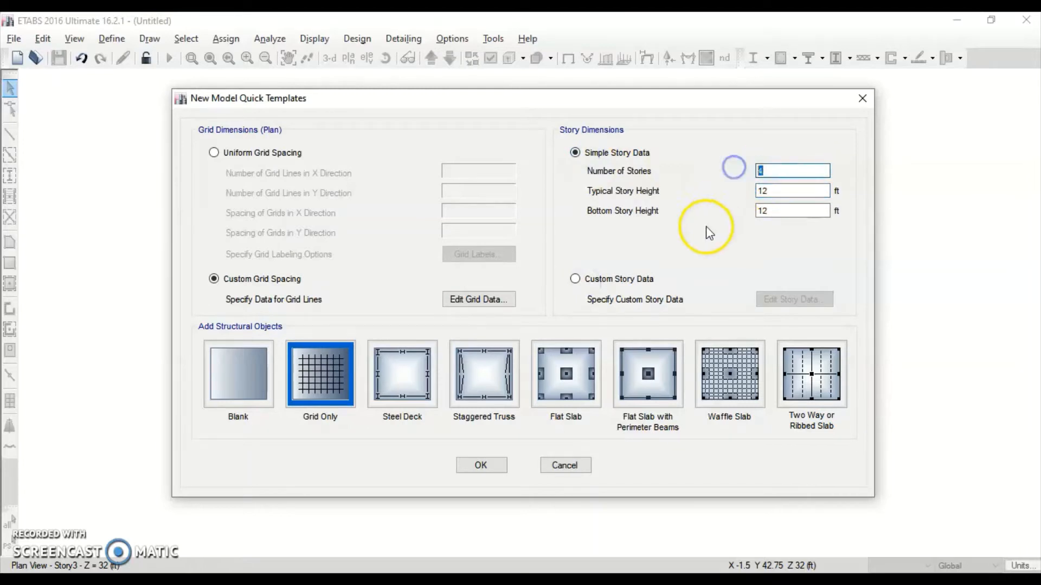
left_click(636, 578)
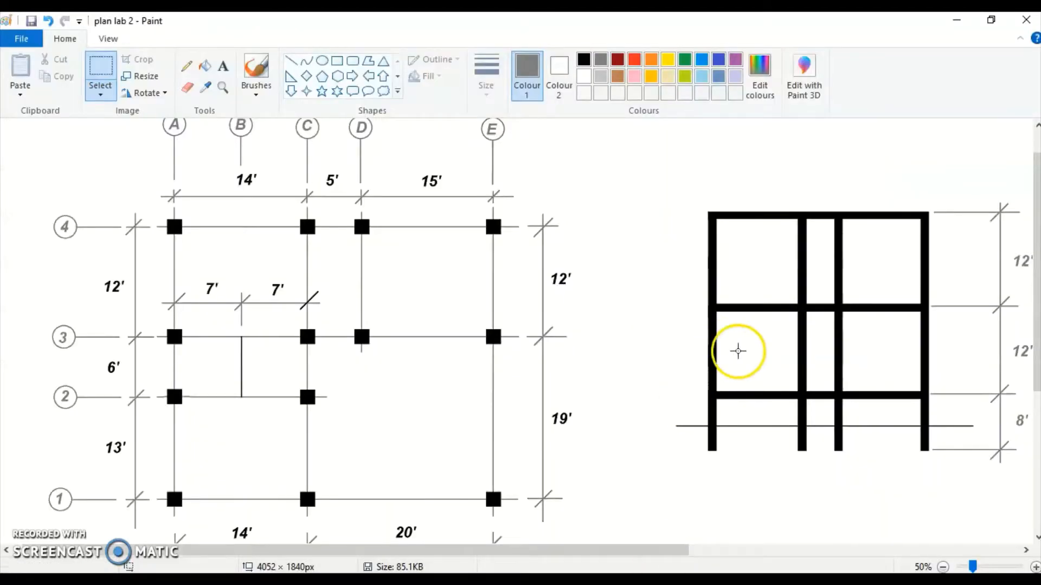
key("alt+Tab")
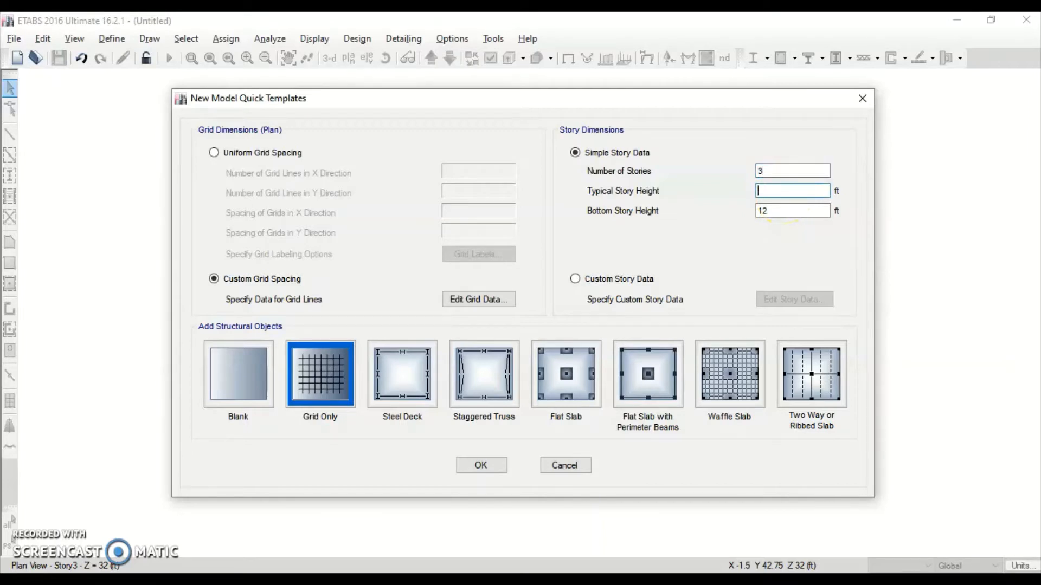
type("12")
key("Tab")
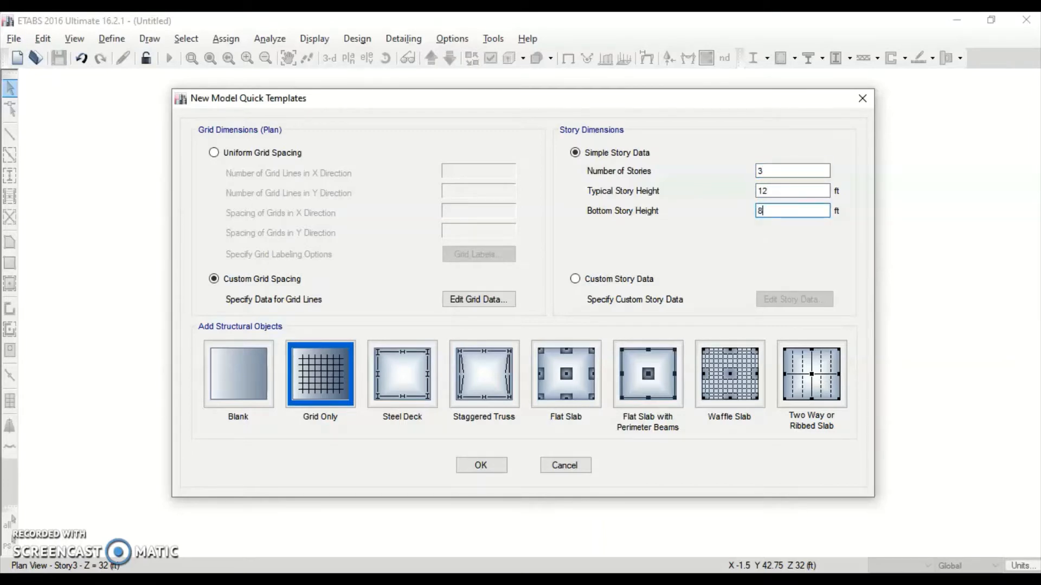
left_click(489, 467)
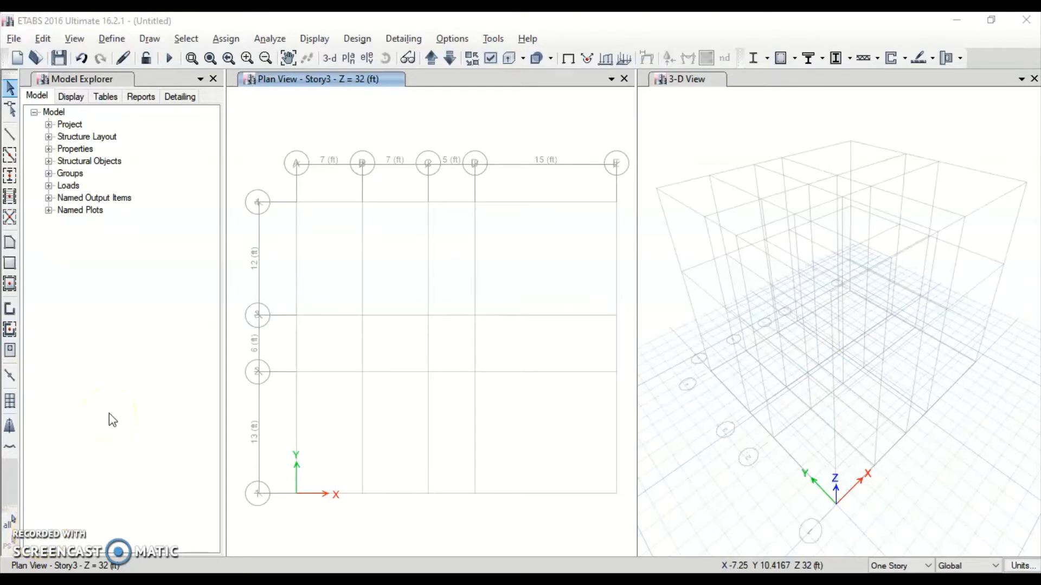
Add a new United States concrete material in Material Properties
left_click(114, 42)
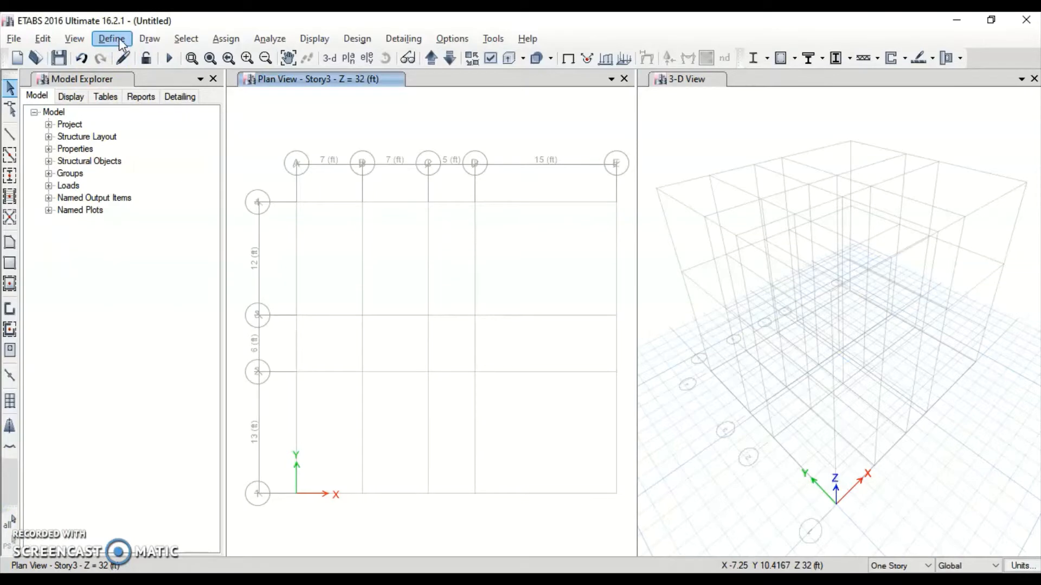
left_click(119, 38)
left_click(126, 56)
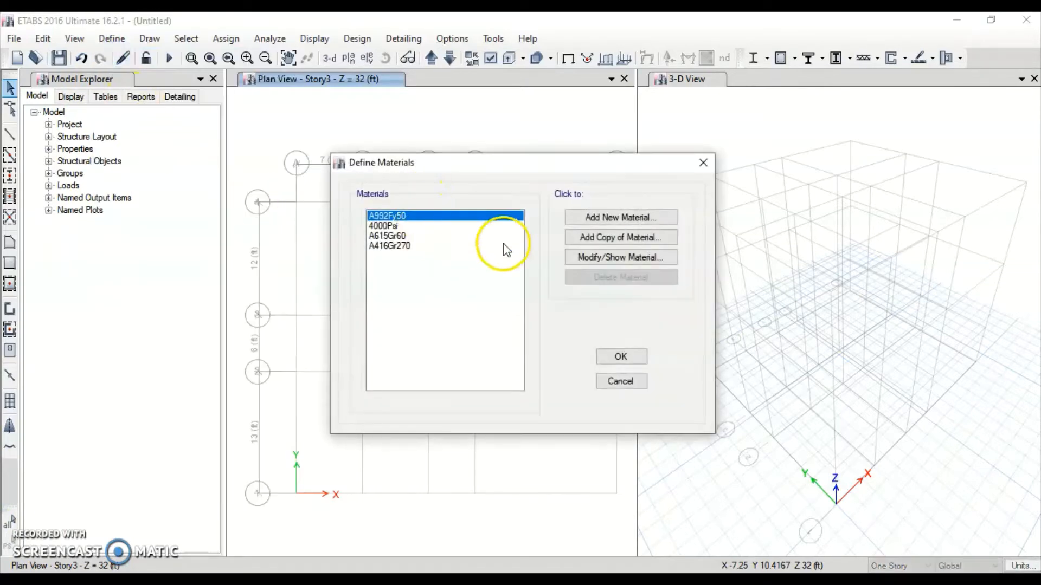
left_click(603, 218)
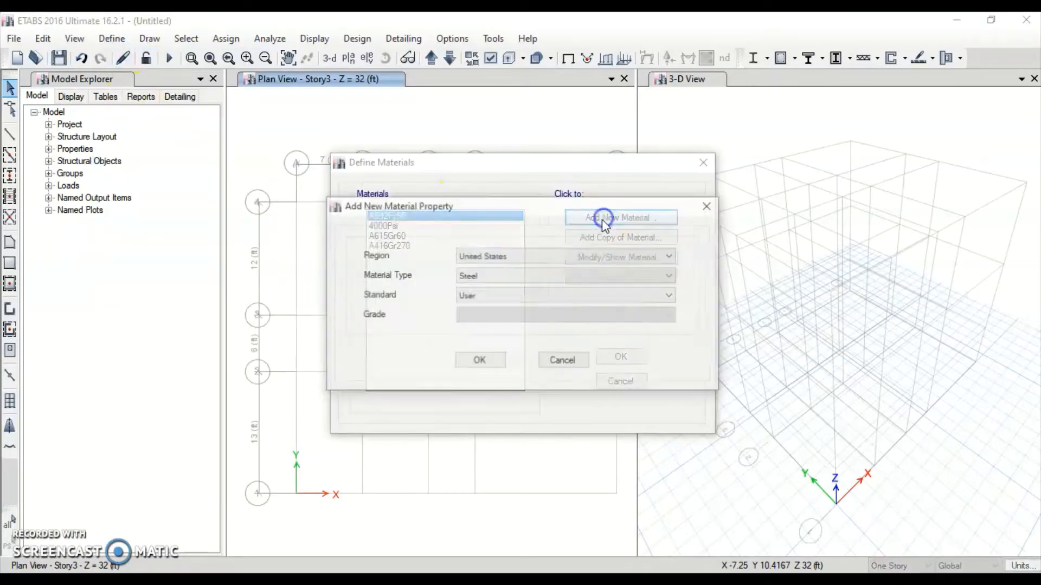
left_click(514, 256)
left_click(514, 255)
left_click(495, 273)
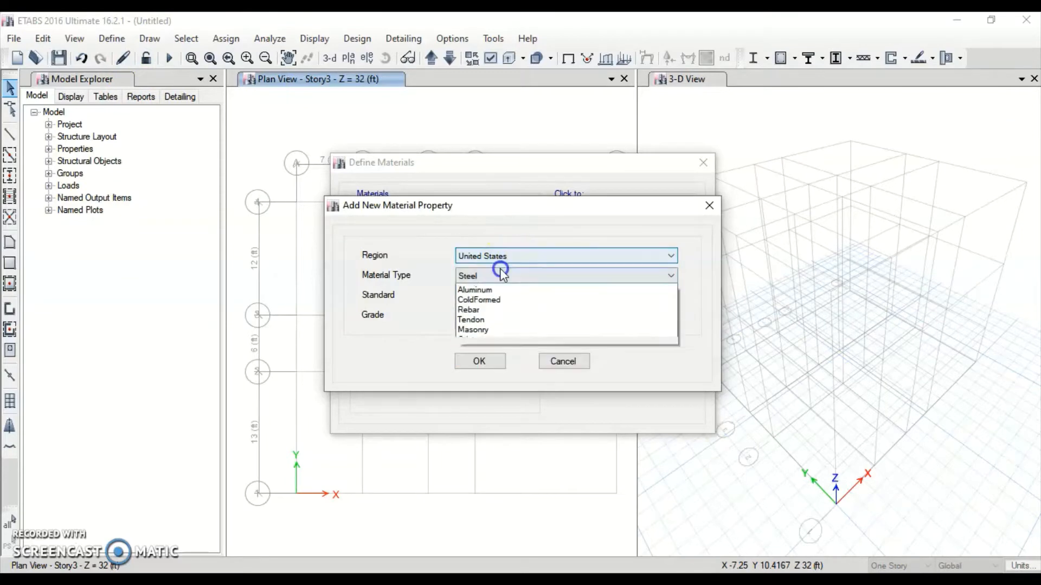
left_click(493, 295)
left_click(481, 358)
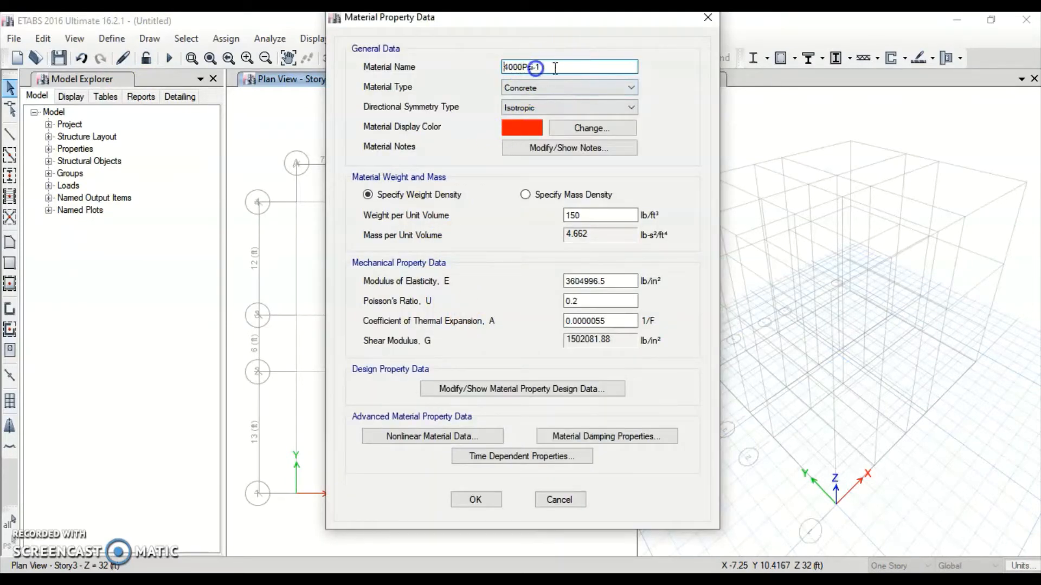
Name the material CONC5000psi with f'c of 5000 psi and accept it
left_click_drag(555, 68, 388, 65)
type("CONC5")
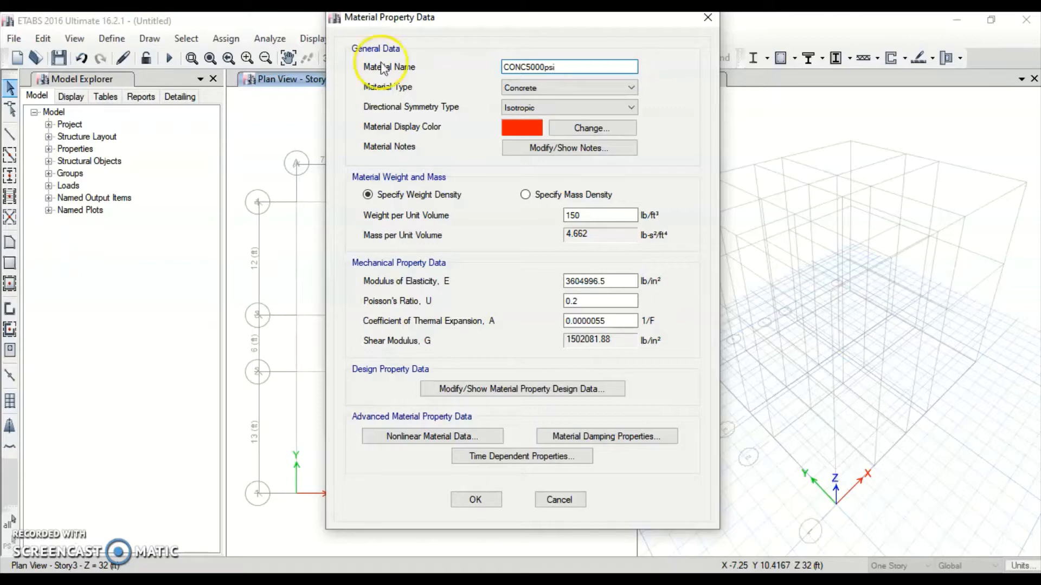
left_click(545, 390)
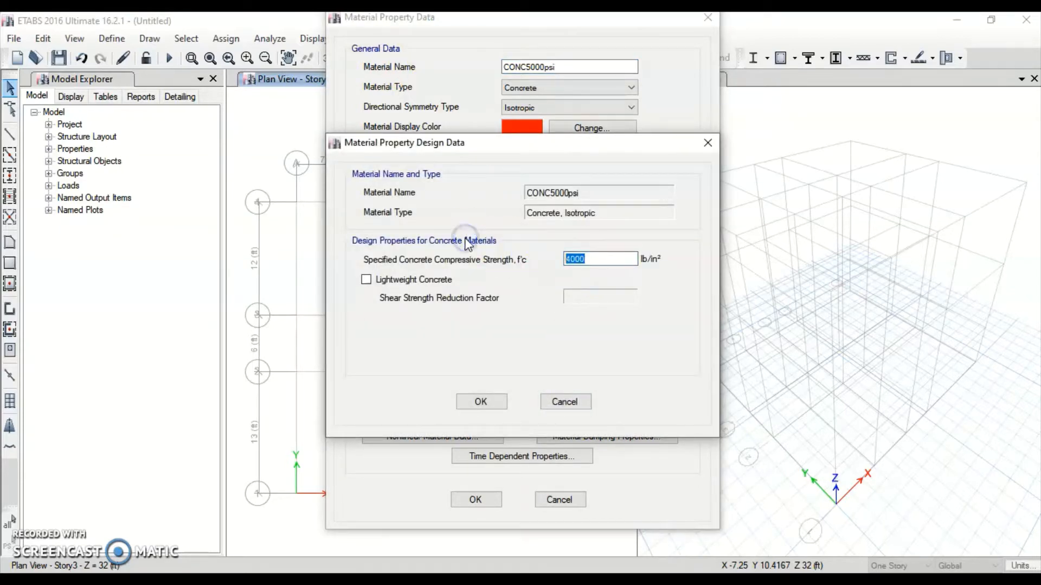
type("5000")
left_click(481, 401)
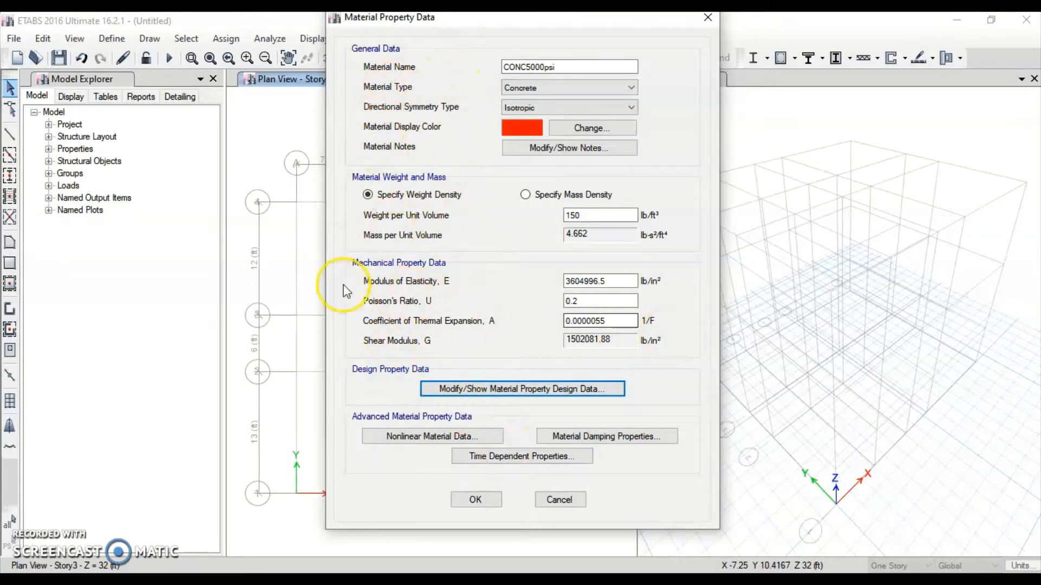
left_click(479, 499)
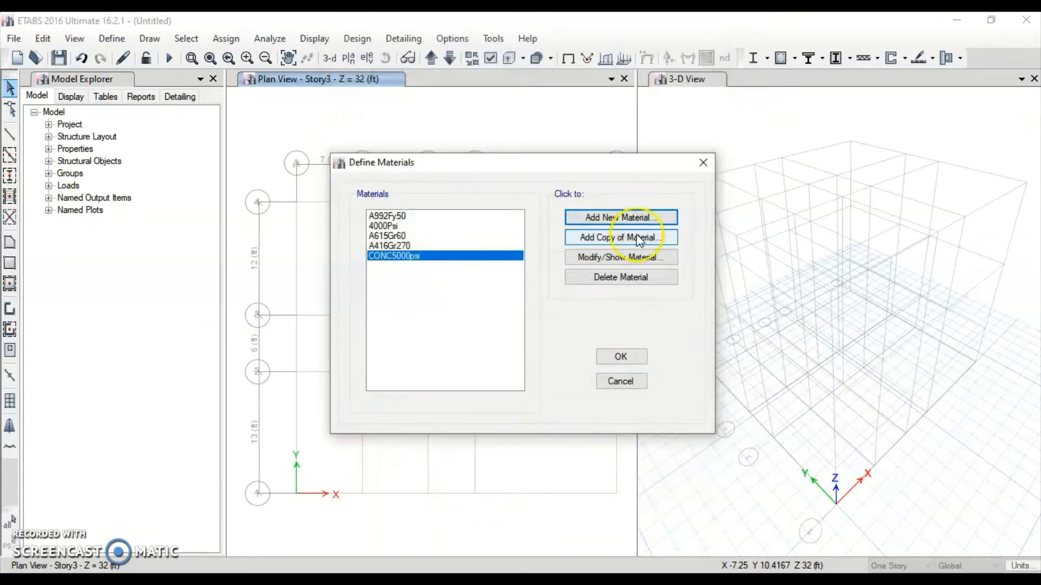
Add a steel material named STEEL 50ksi with Fy 50000 psi and close the materials list
left_click(618, 215)
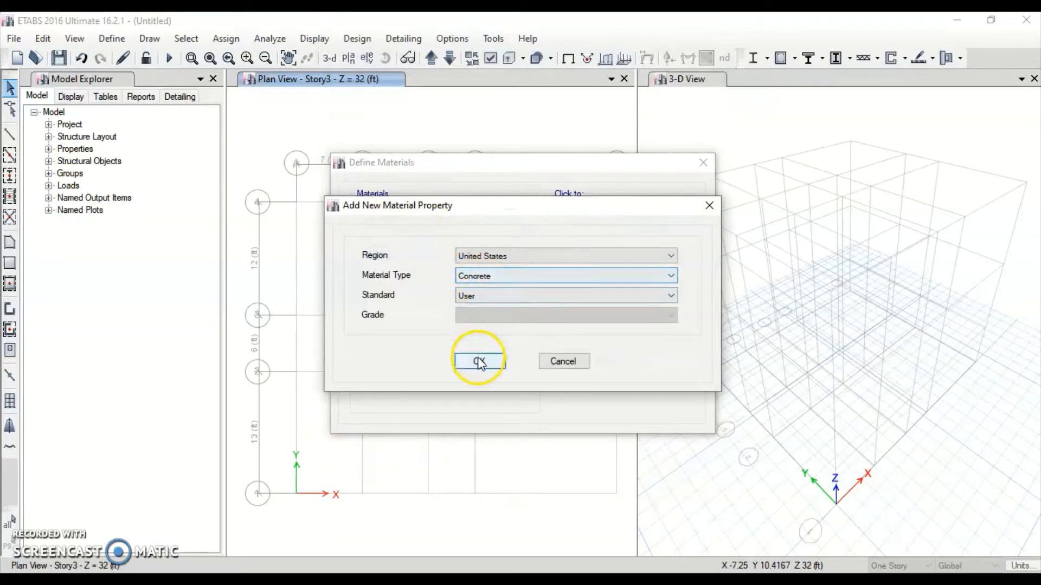
left_click(510, 275)
left_click(468, 290)
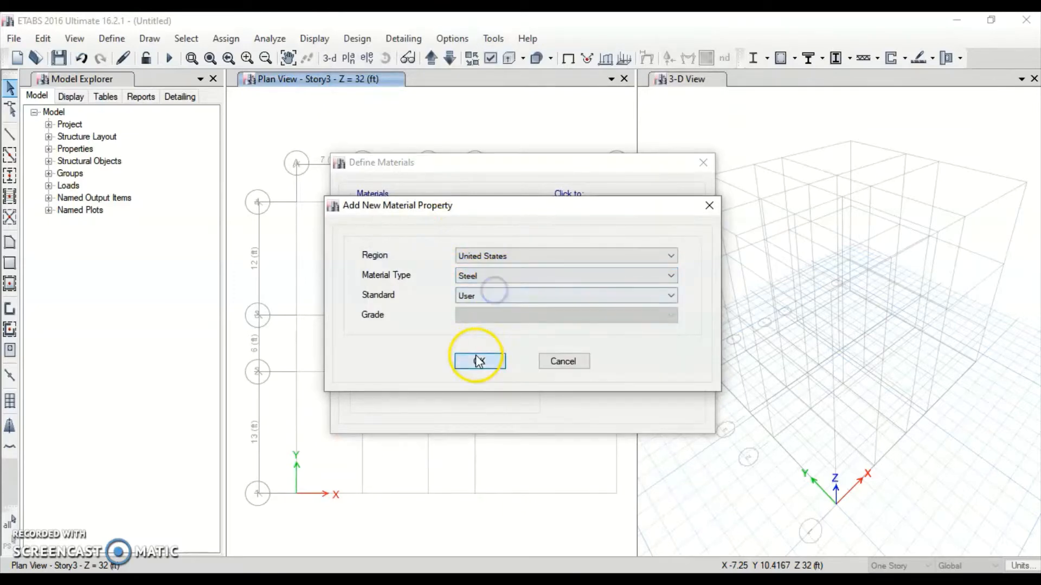
left_click(477, 360)
left_click_drag(569, 66, 368, 66)
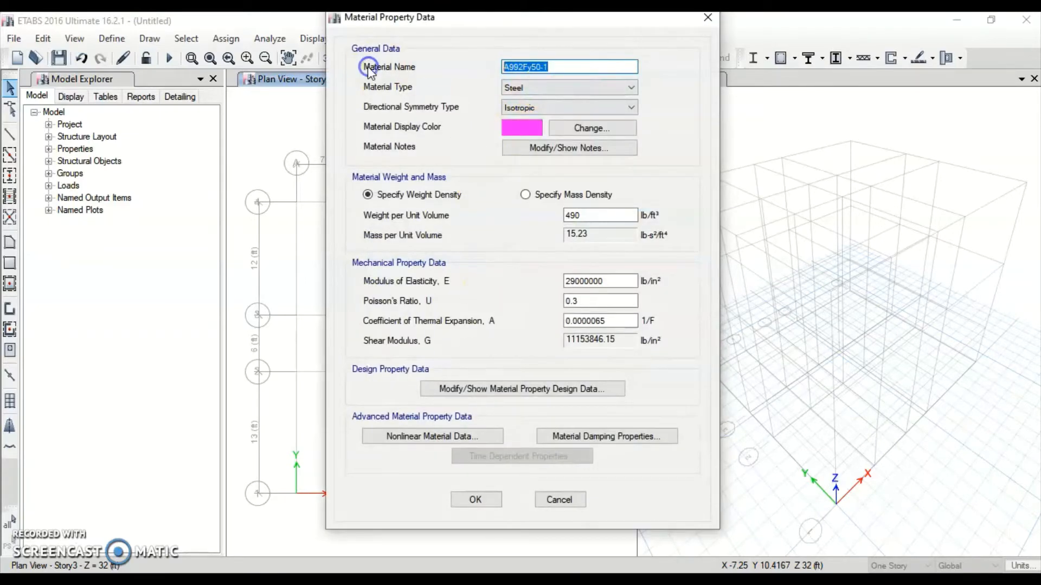
type("stee")
left_click(582, 387)
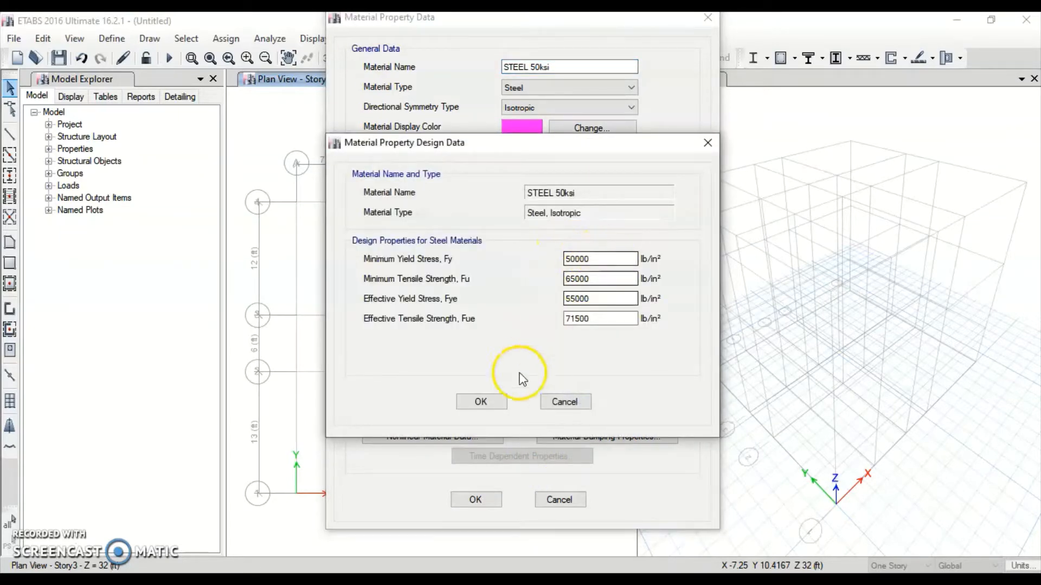
left_click(482, 402)
left_click(482, 500)
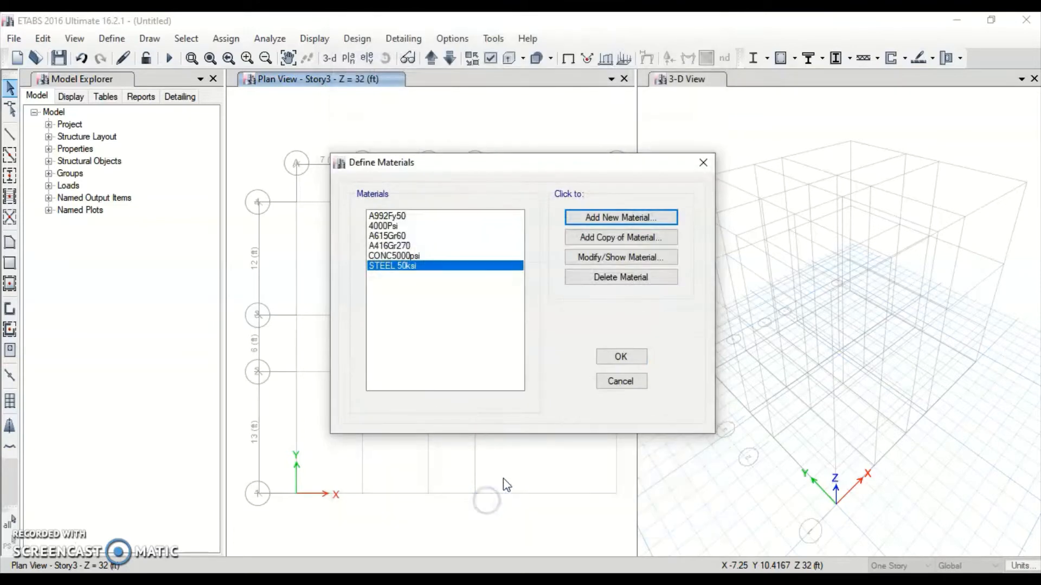
left_click(622, 356)
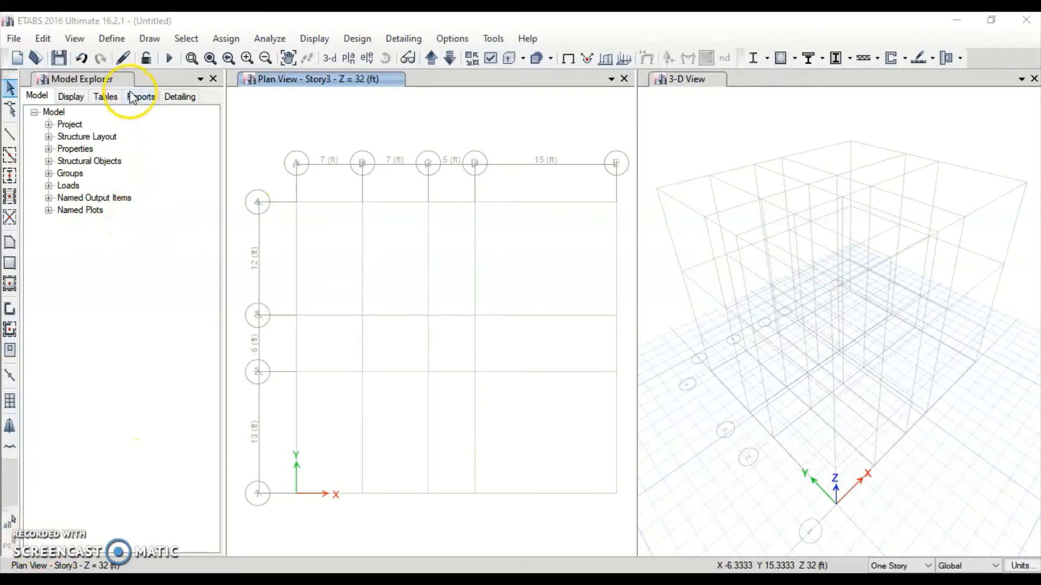
Add a new Concrete Rectangular frame section in Frame Properties
left_click(116, 38)
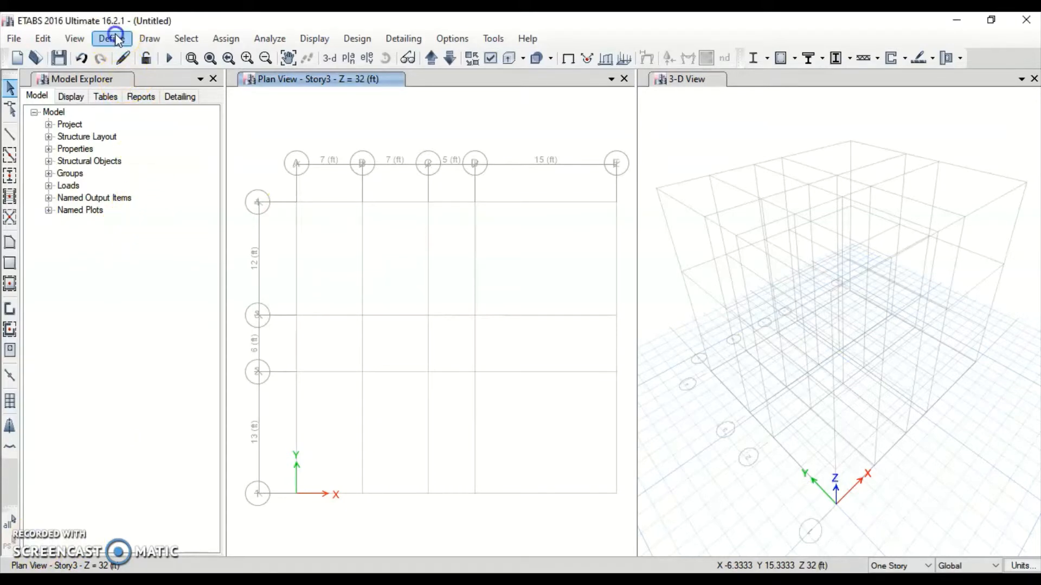
left_click(115, 37)
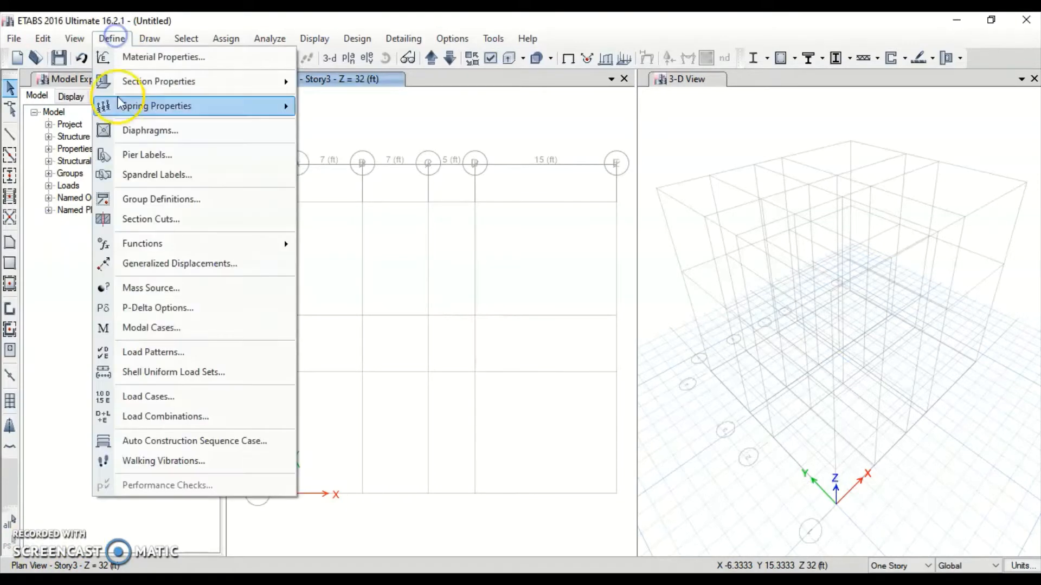
mouse_move(192, 81)
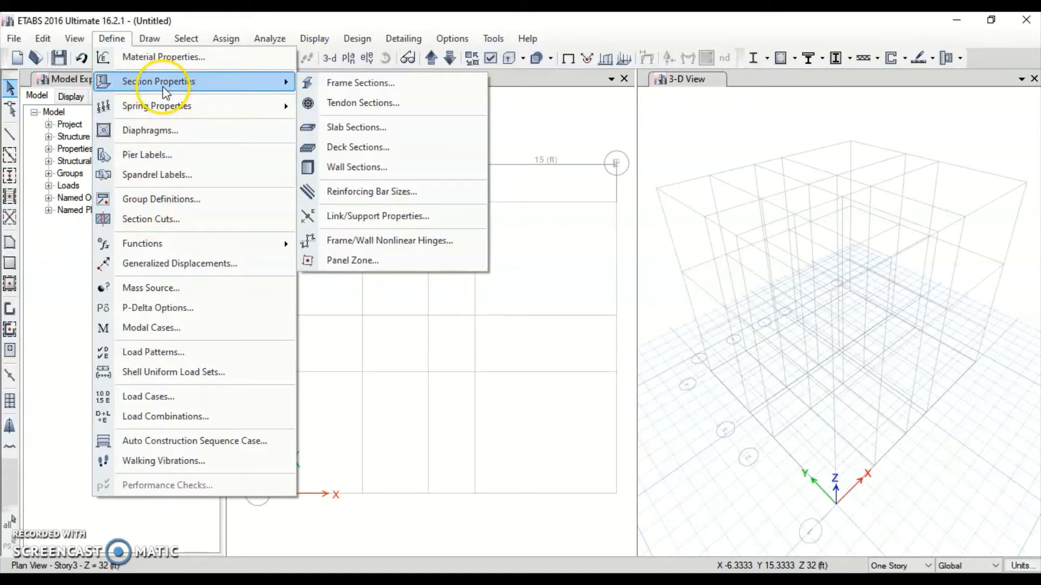
left_click(327, 83)
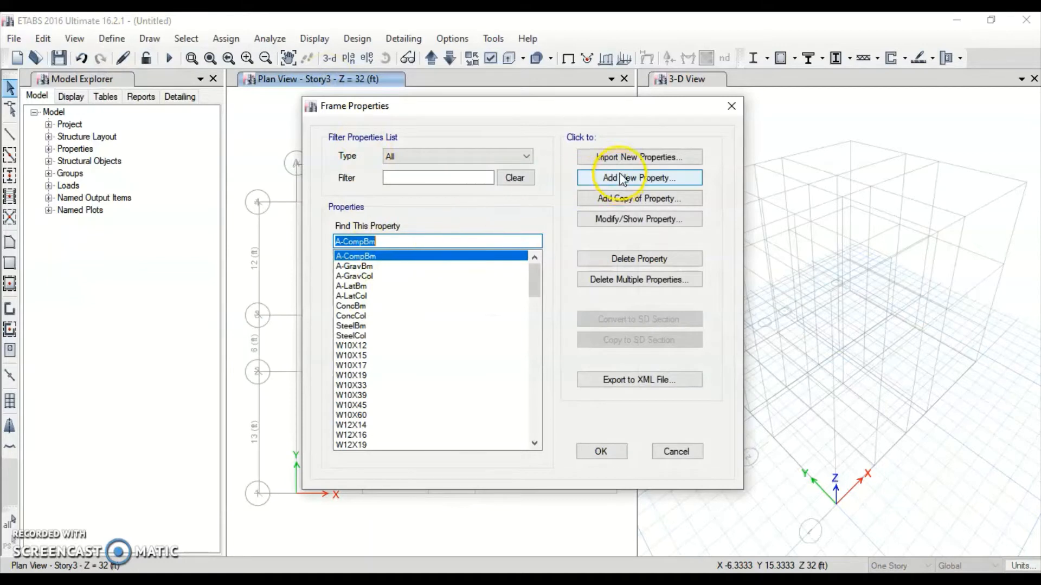
left_click_drag(533, 277, 512, 273)
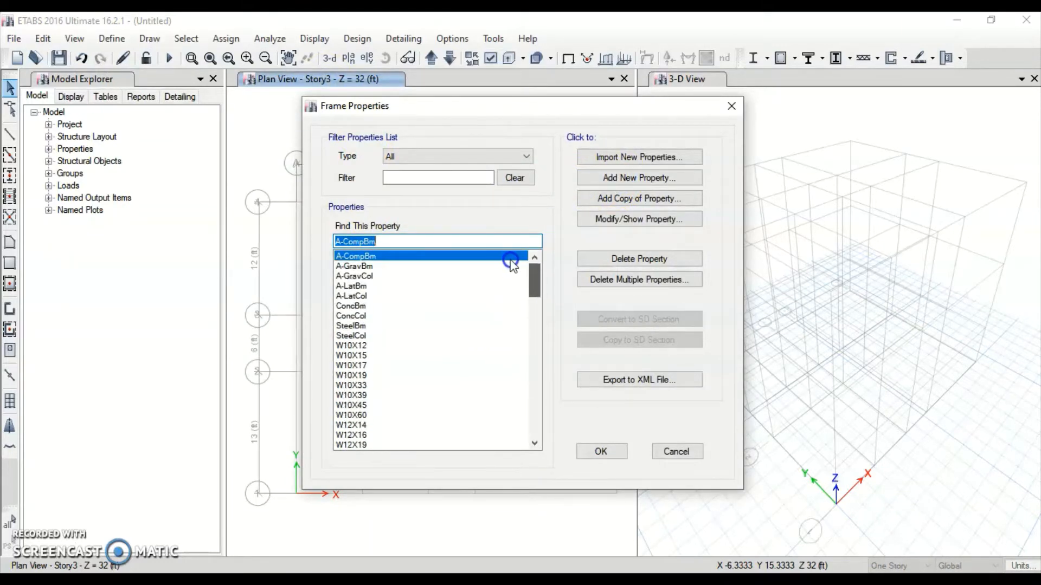
left_click(652, 177)
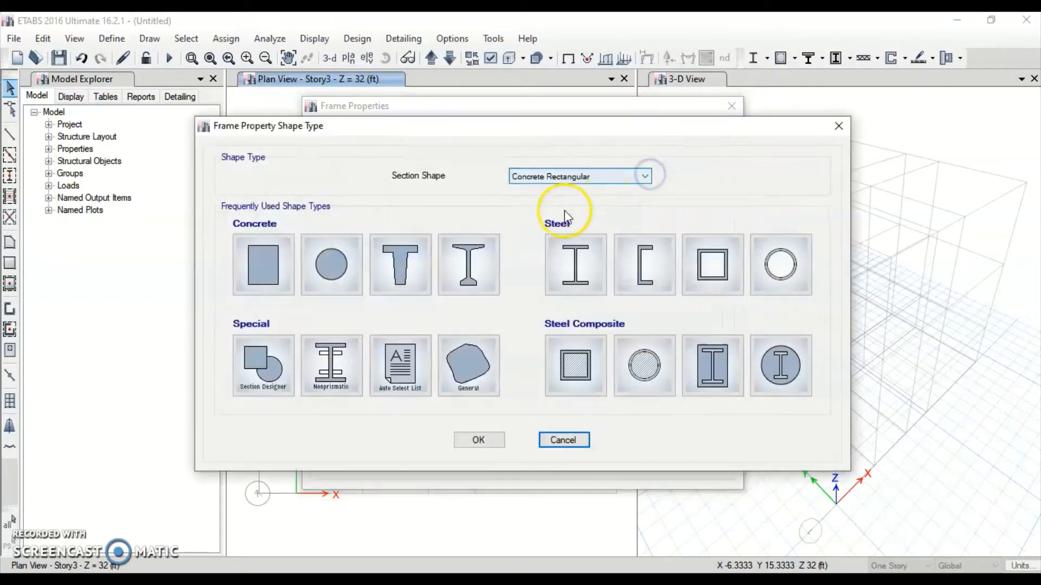
left_click(262, 252)
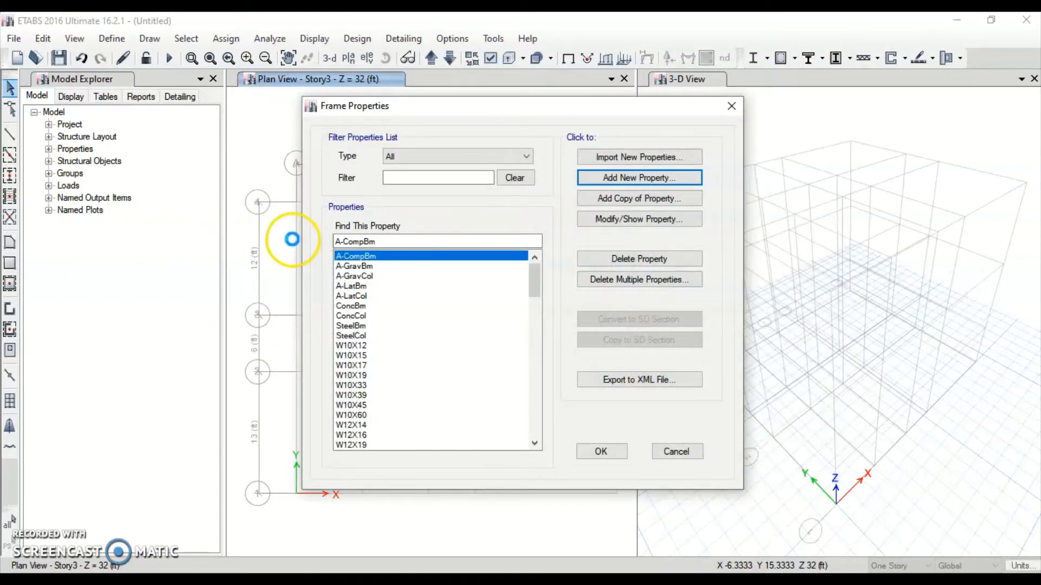
Name the section COL12X12 with 12 × 12 in dimensions, confirm rebar, and show its modifiers
left_click_drag(475, 119, 418, 117)
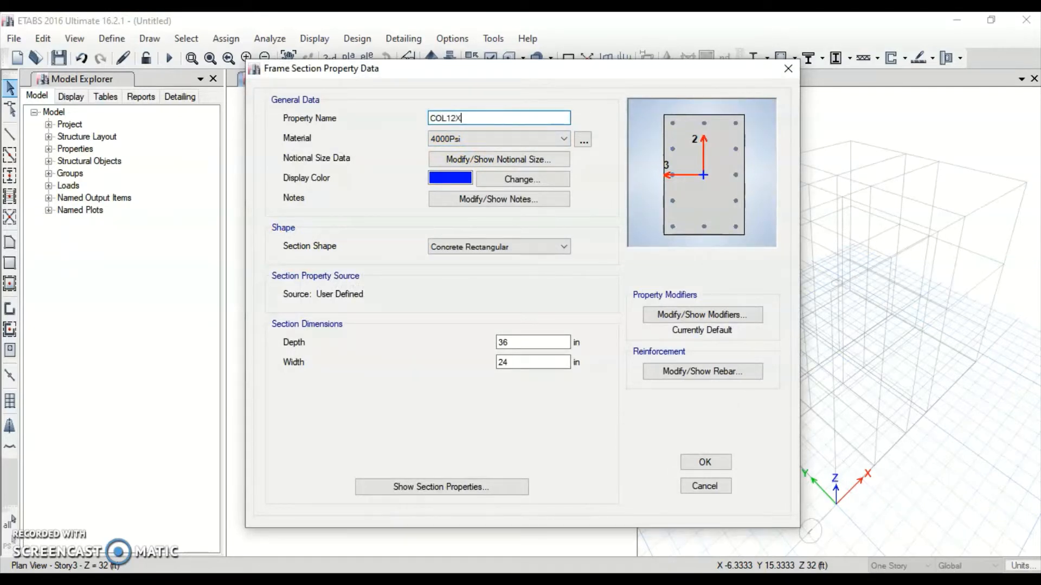
type("COL12X12")
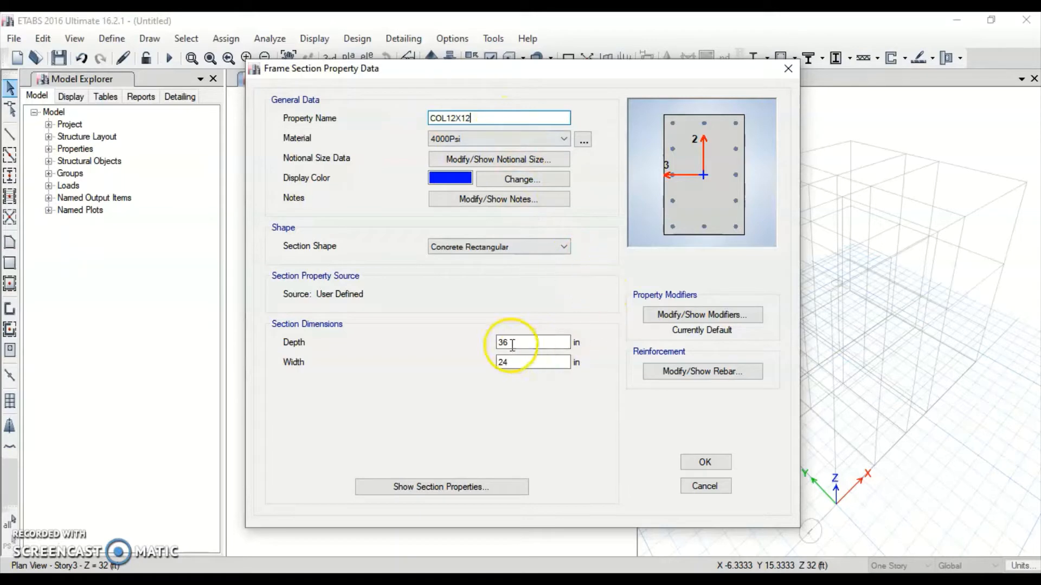
left_click_drag(515, 344, 491, 348)
key("Tab")
type("1")
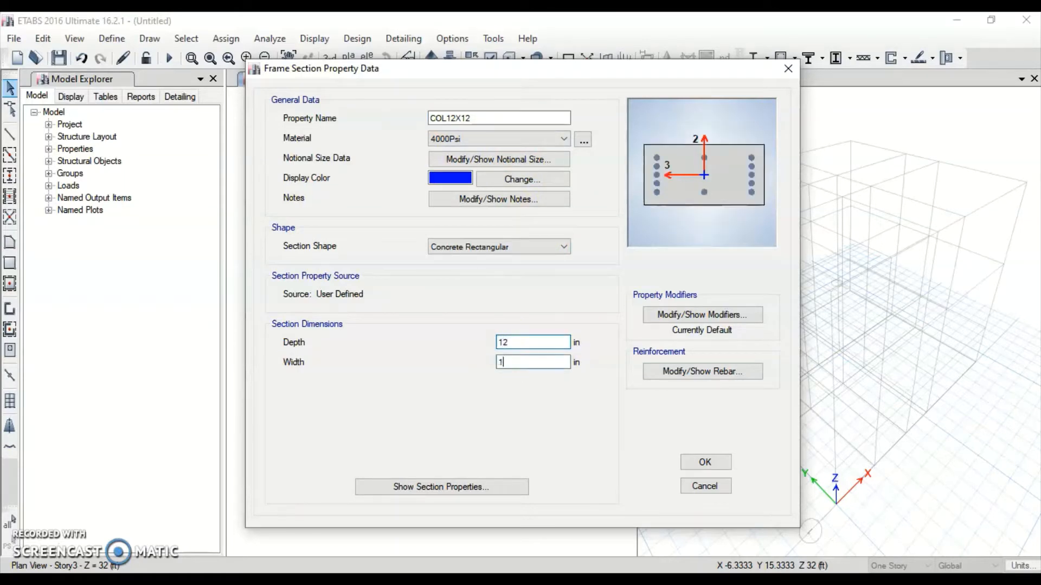
key("Tab")
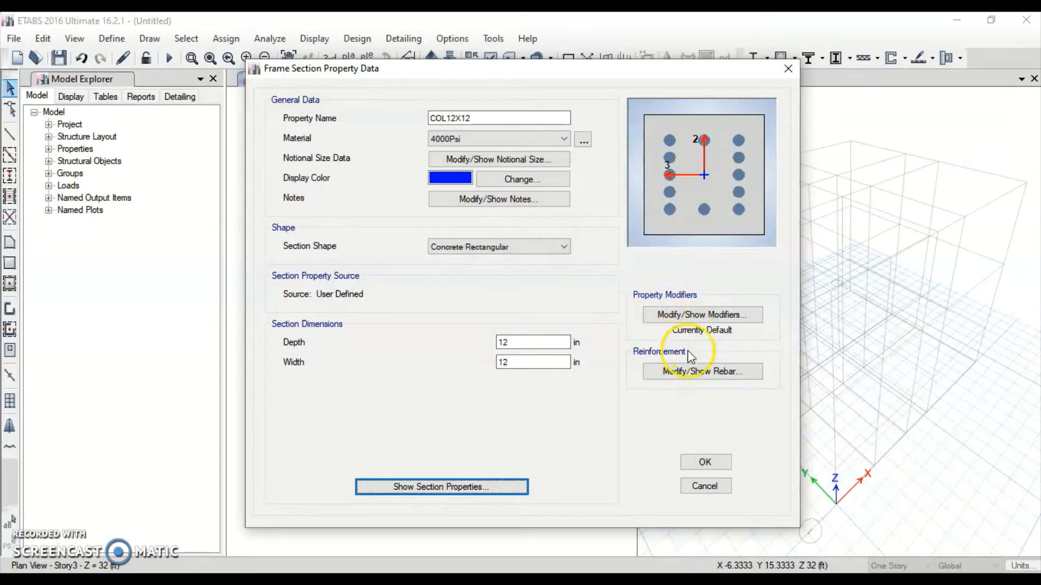
left_click(685, 372)
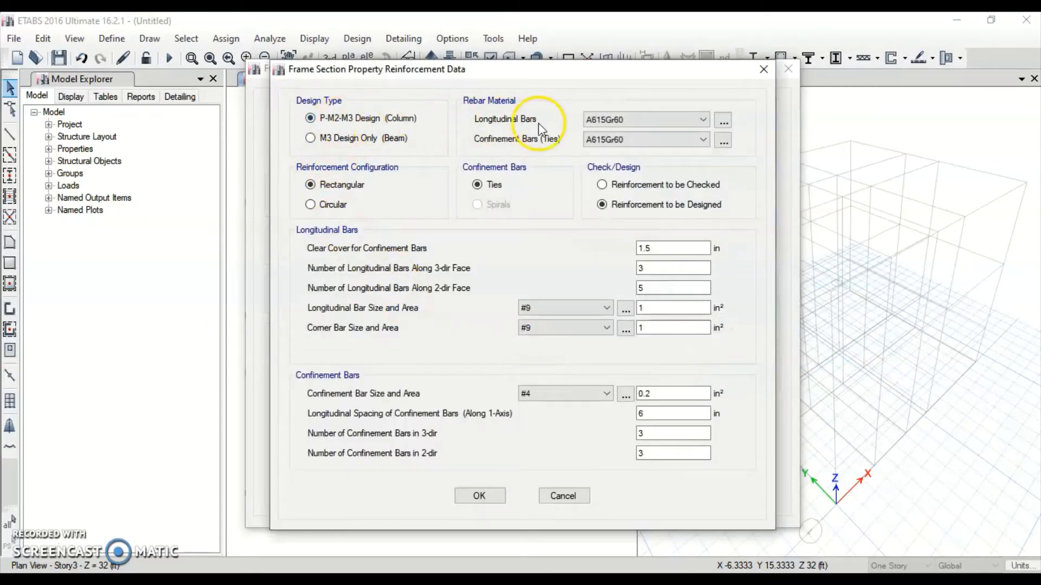
left_click(485, 495)
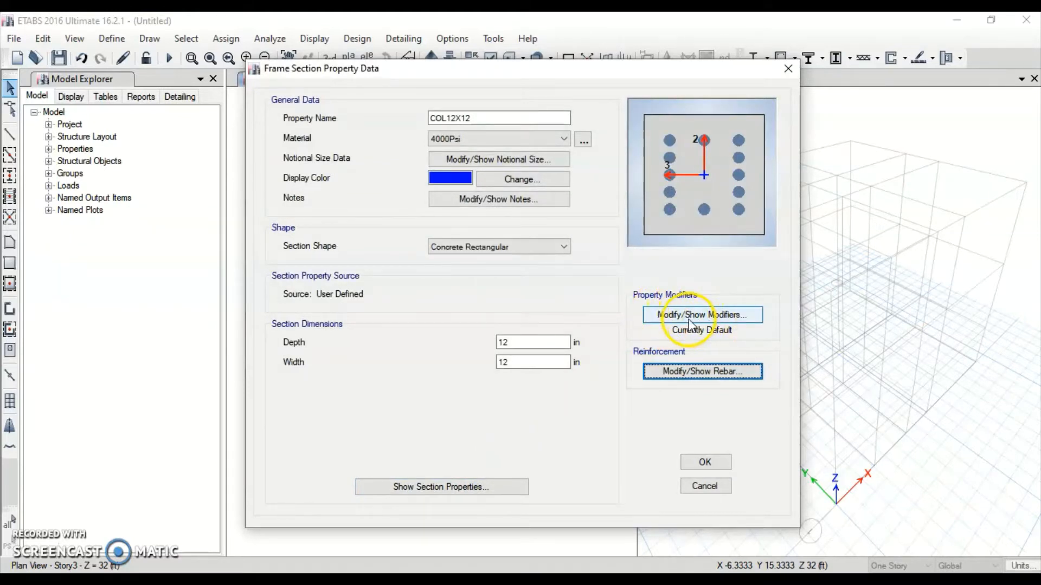
left_click(710, 320)
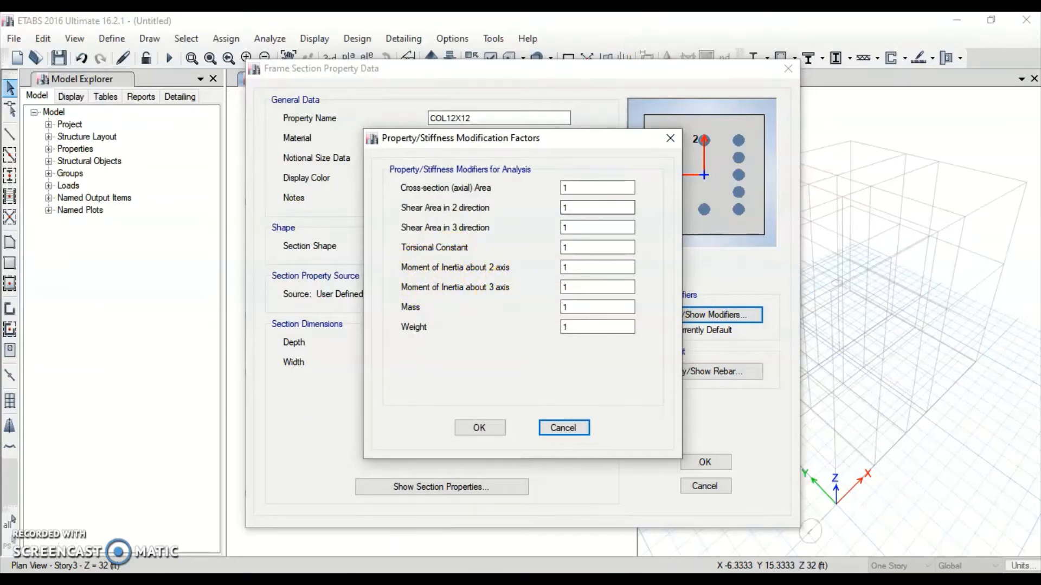
left_click_drag(591, 12, 433, 12)
Locate Table 6.6.3.1.1(a) in the ACI 318 PDF
scroll(515, 366, "down", 2, "ctrl")
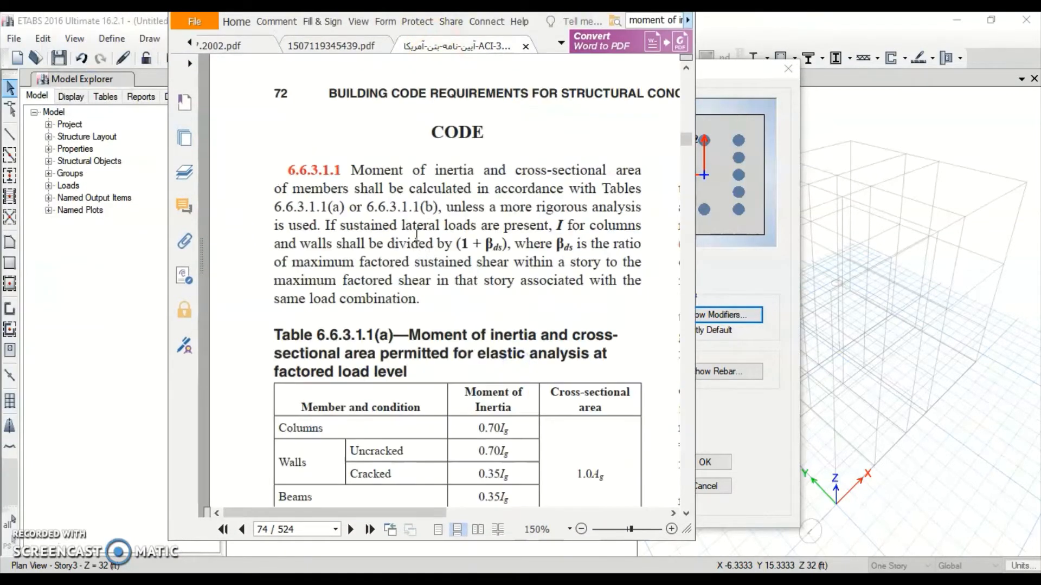
scroll(413, 224, "down", 5)
scroll(415, 212, "up", 1, "ctrl")
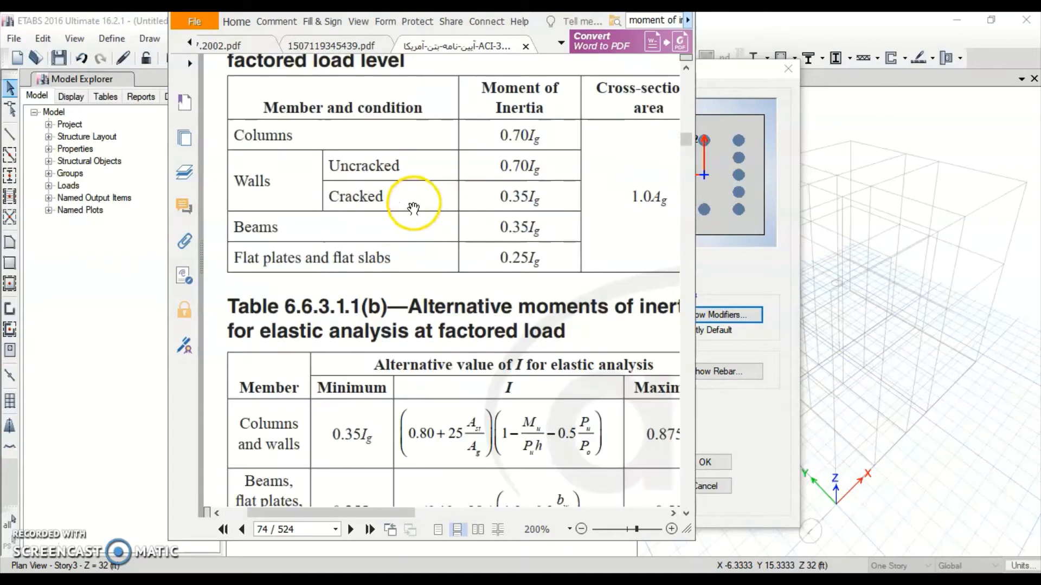
scroll(414, 177, "up", 3)
scroll(414, 178, "up", 1)
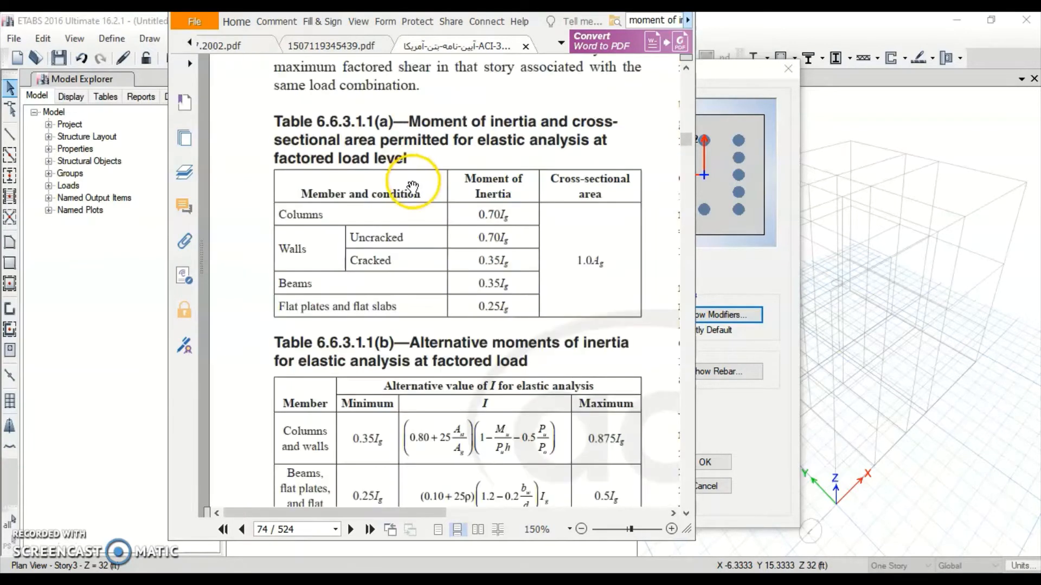
scroll(414, 181, "down", 1, "ctrl")
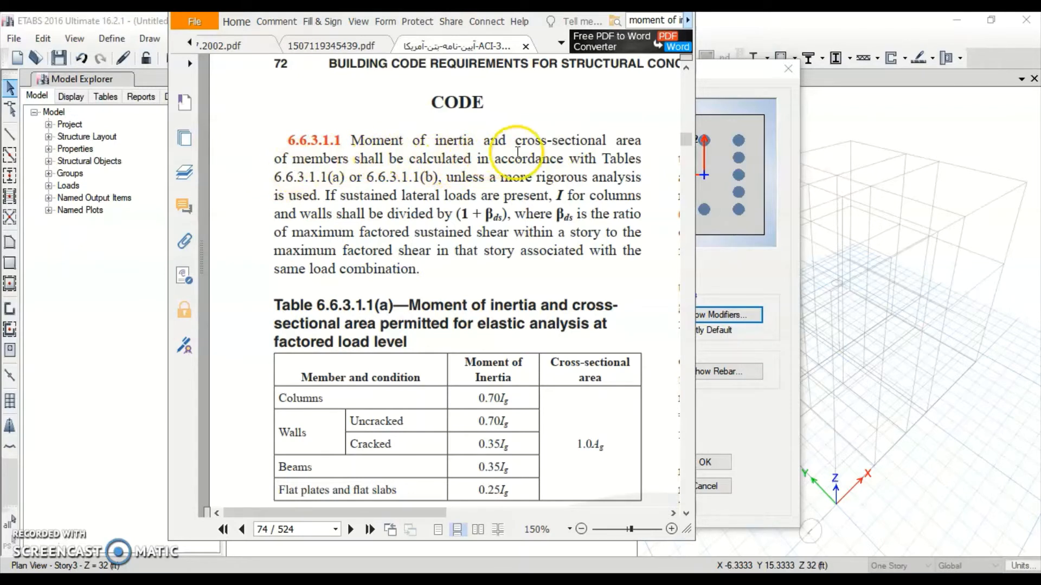
left_click(289, 175)
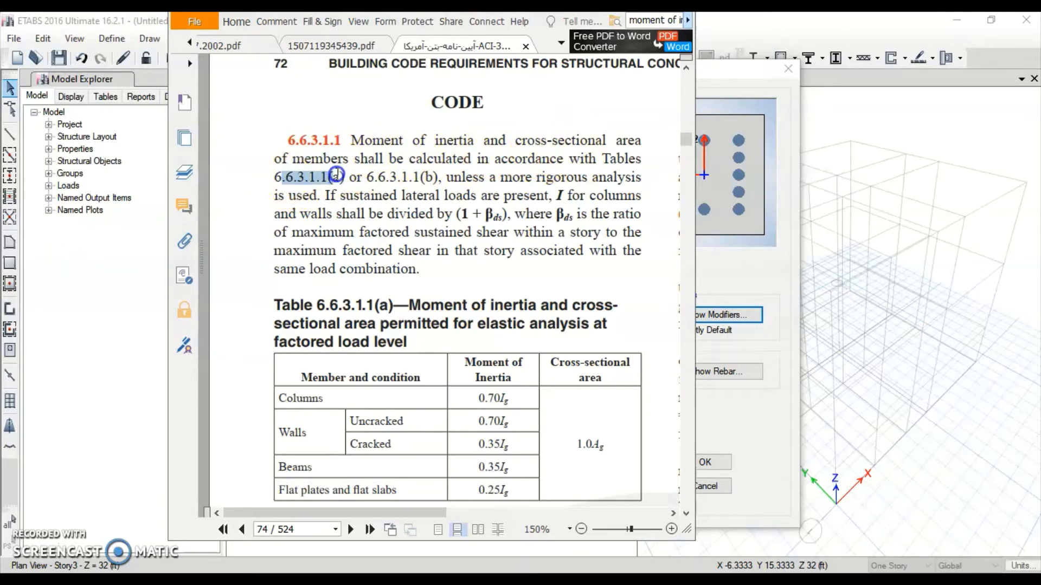
left_click_drag(336, 174, 340, 177)
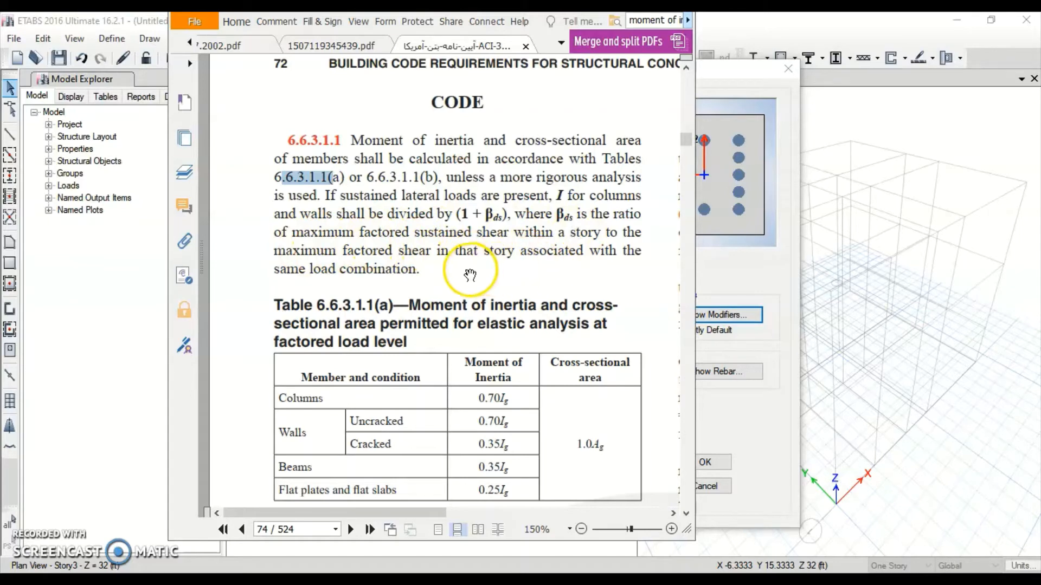
Highlight the 0.70Ig column factor and return to ETABS's stiffness modifiers
scroll(469, 274, "down", 3)
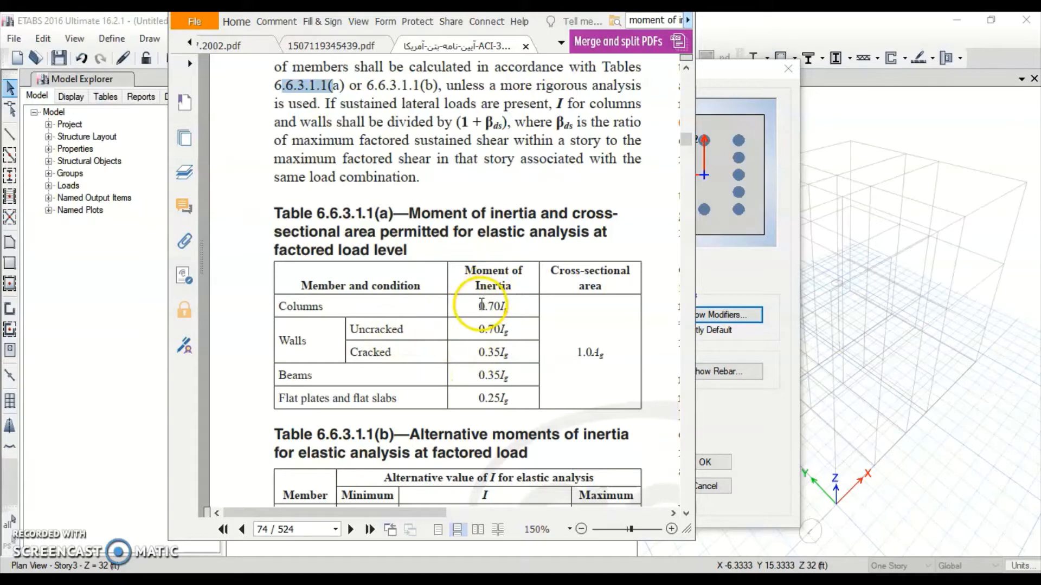
left_click(480, 307)
left_click_drag(500, 304, 498, 305)
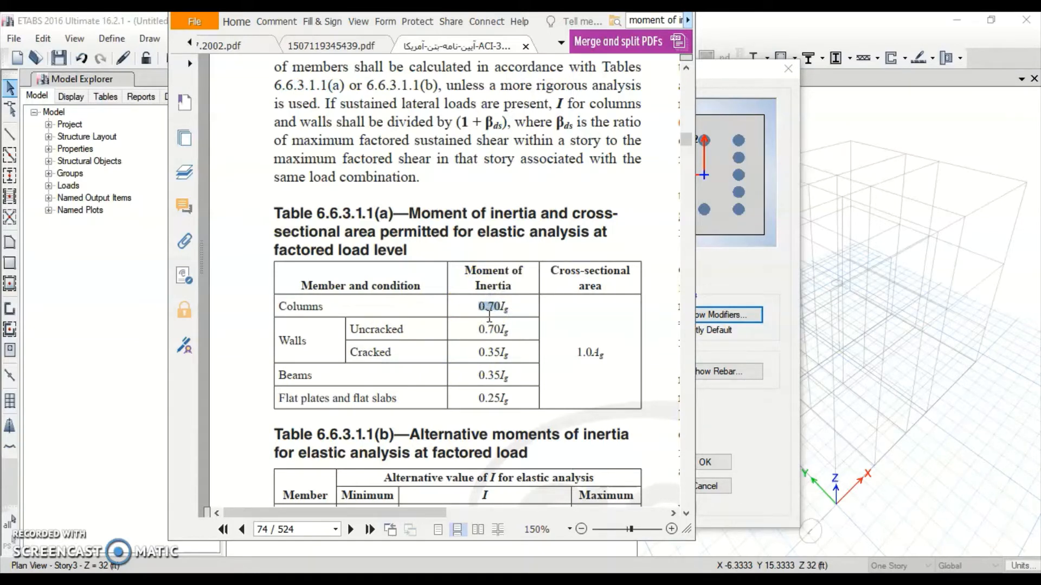
key("alt+Tab")
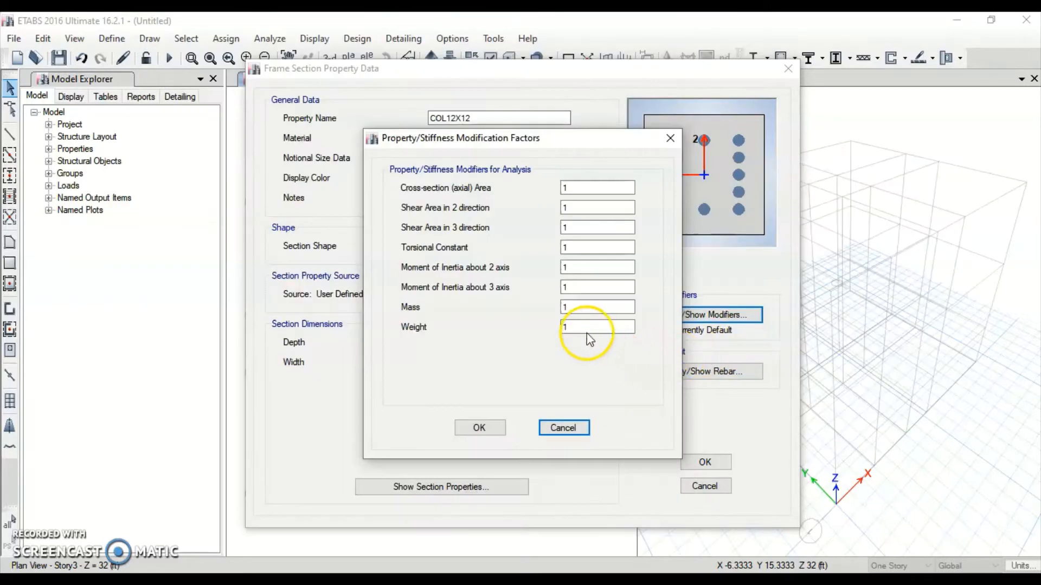
Apply the 0.7 moment-of-inertia modifiers to COL12X12 and save the column section
left_click_drag(586, 267, 552, 271)
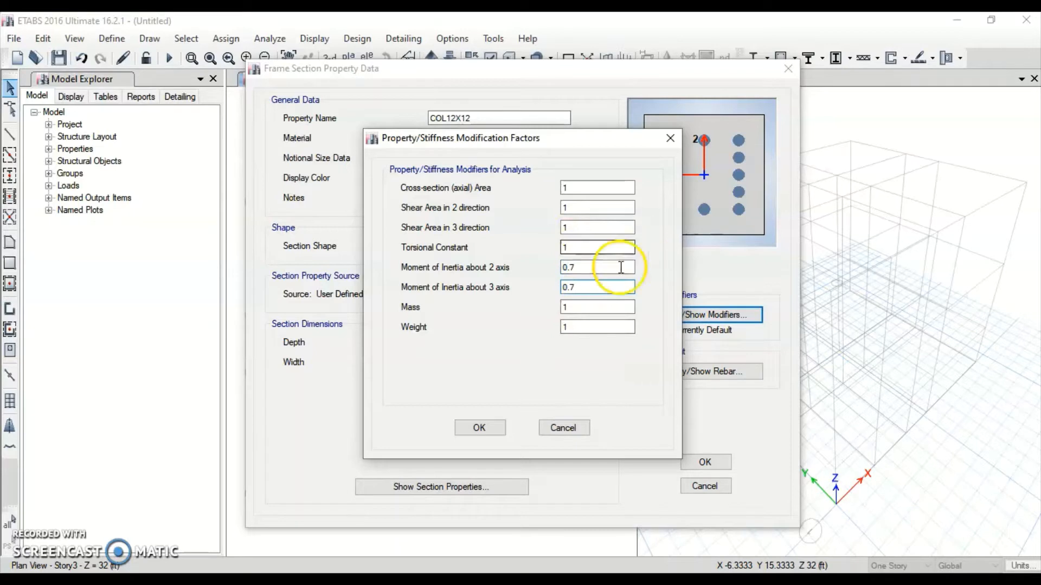
left_click(479, 428)
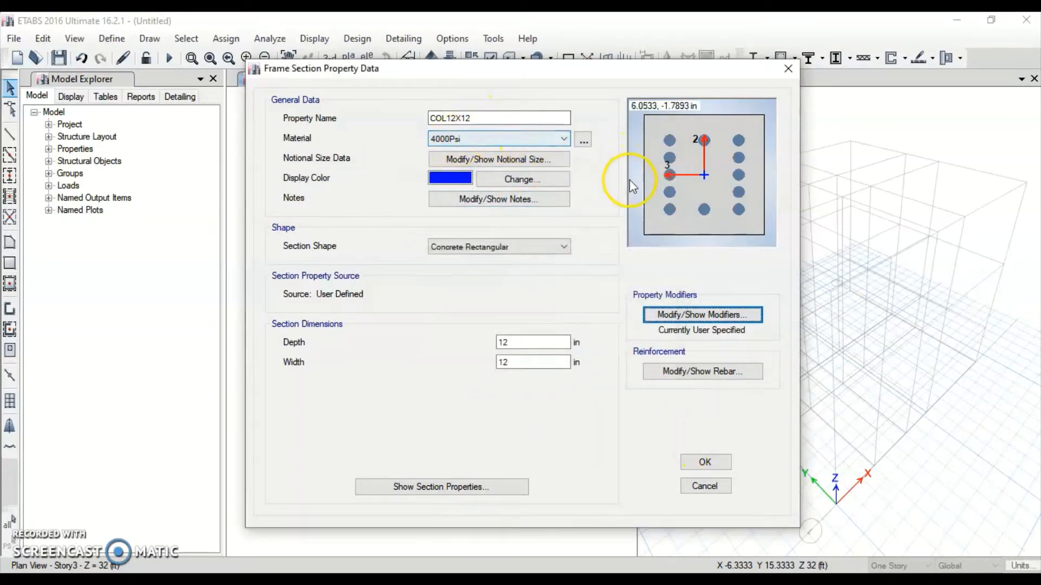
left_click(704, 462)
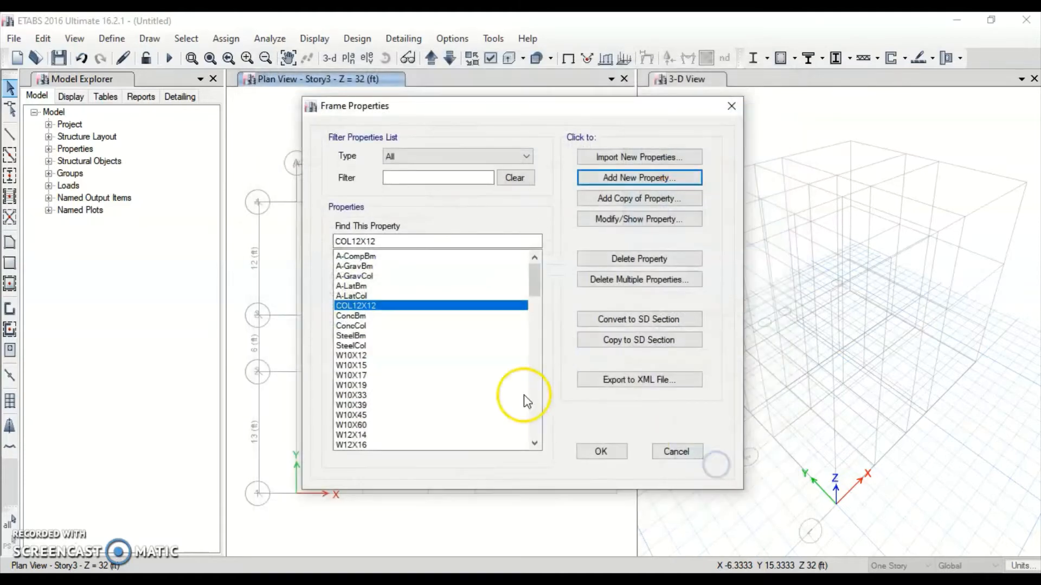
Create a new concrete rectangular beam section BEAM12X24 with a 12 in width
left_click(602, 179)
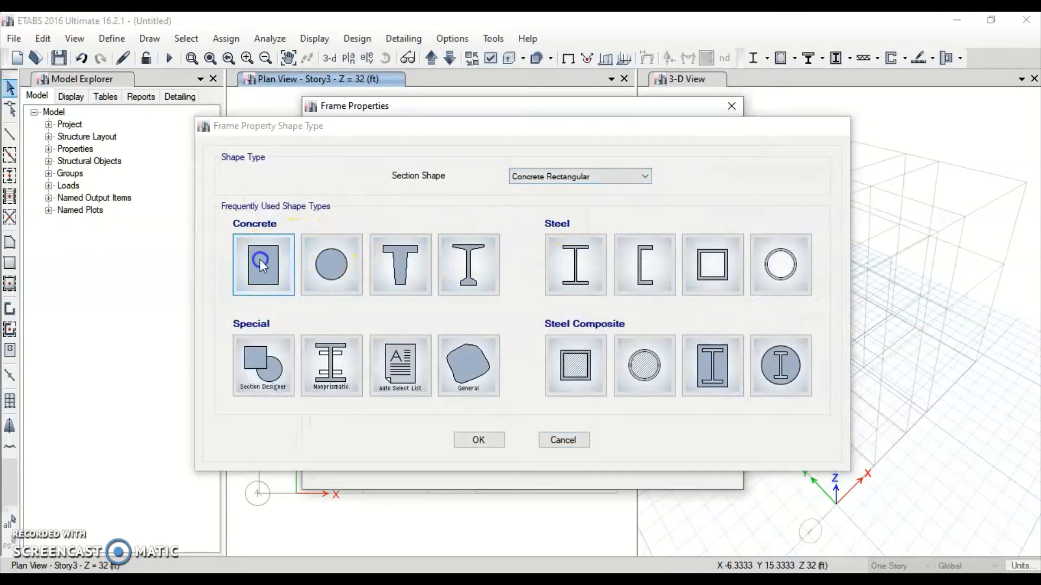
left_click(262, 266)
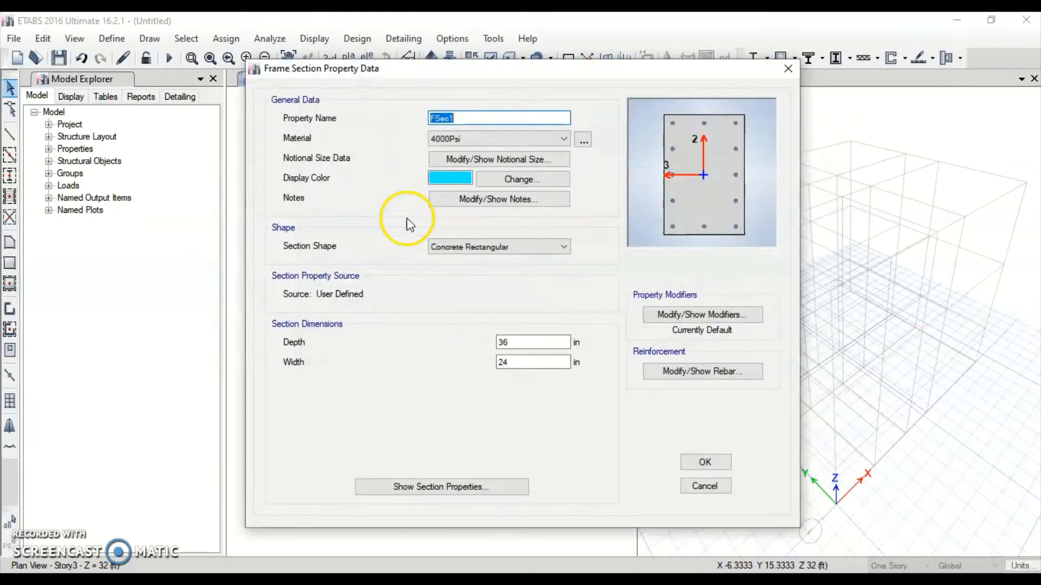
type("BEAM12X24")
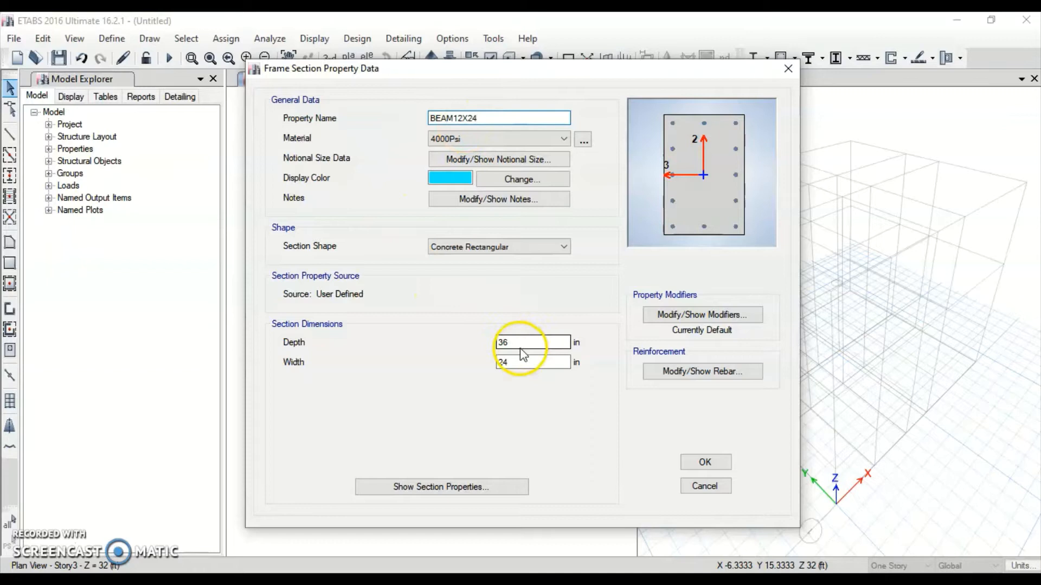
left_click(523, 344)
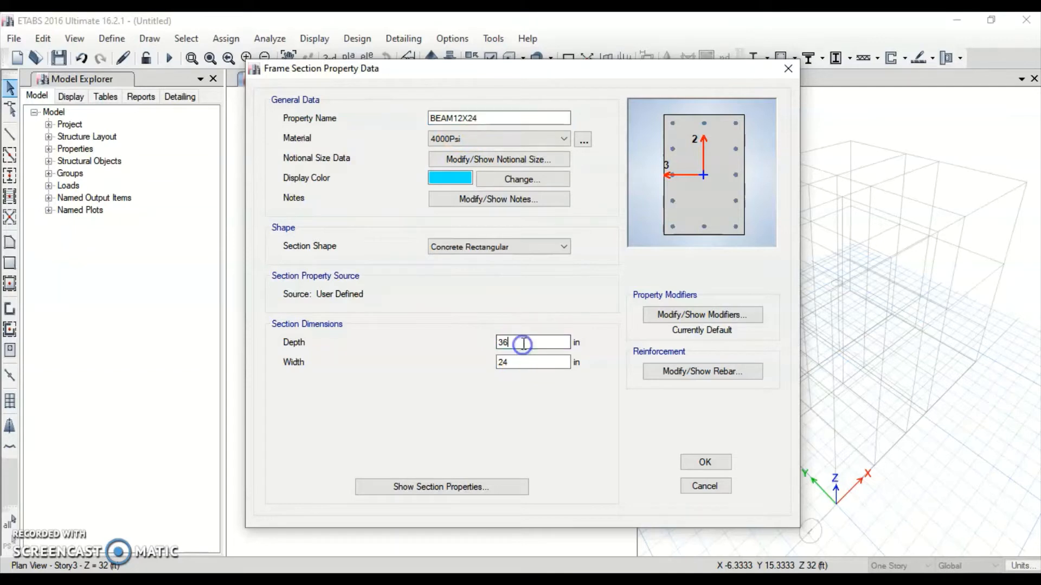
key("Tab")
type("12")
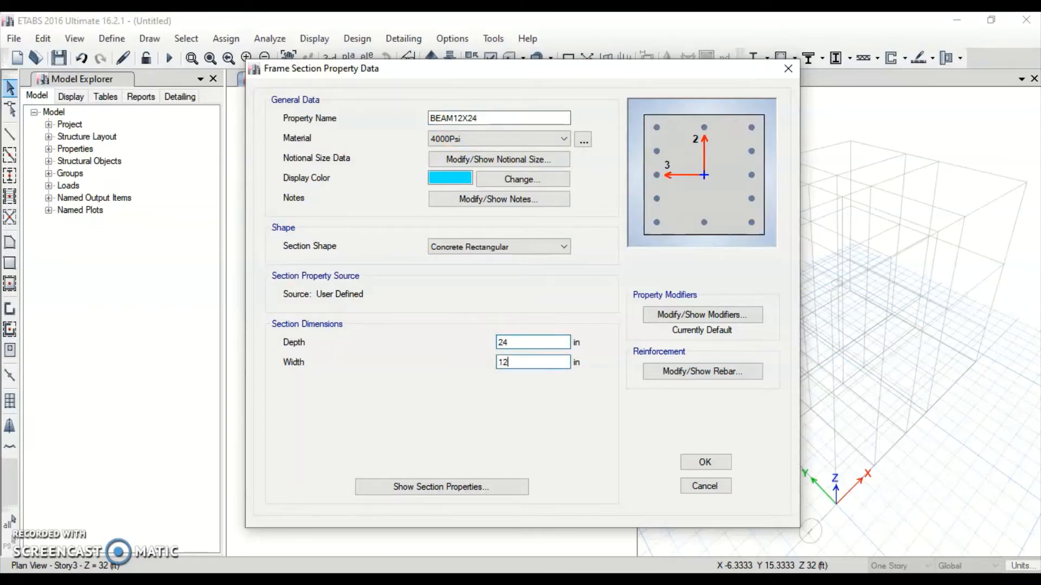
Set BEAM12X24 to beam reinforcement design, adjust its stiffness modifiers, and use CONC5000psi
left_click(704, 373)
left_click(338, 138)
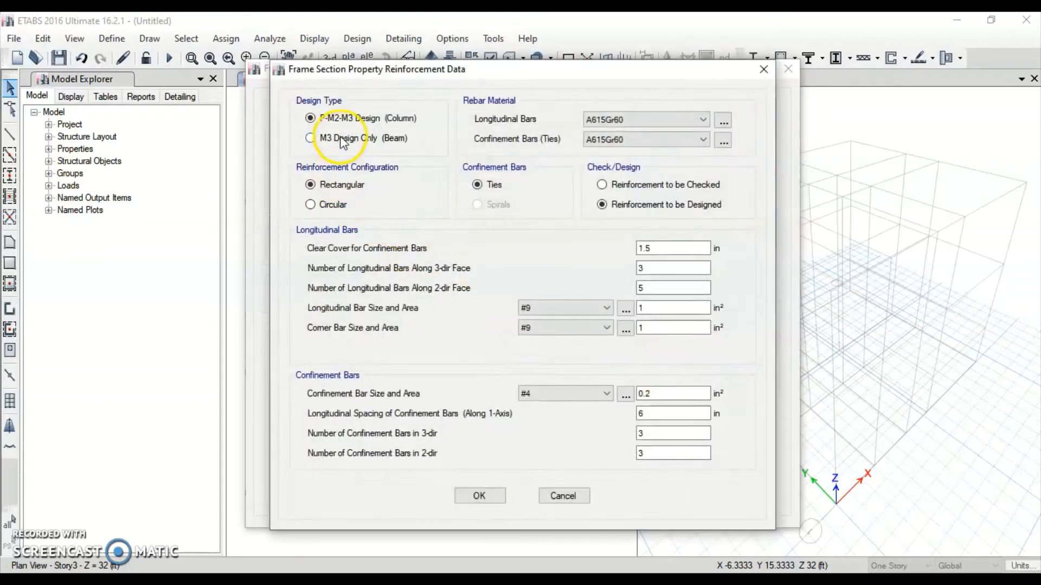
left_click(479, 288)
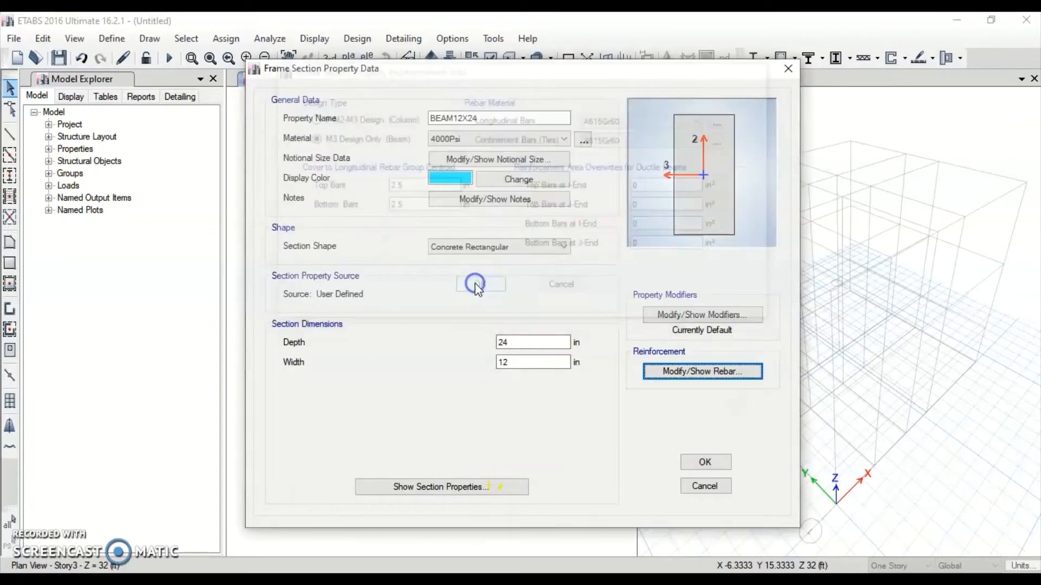
left_click(717, 316)
left_click_drag(573, 266, 539, 266)
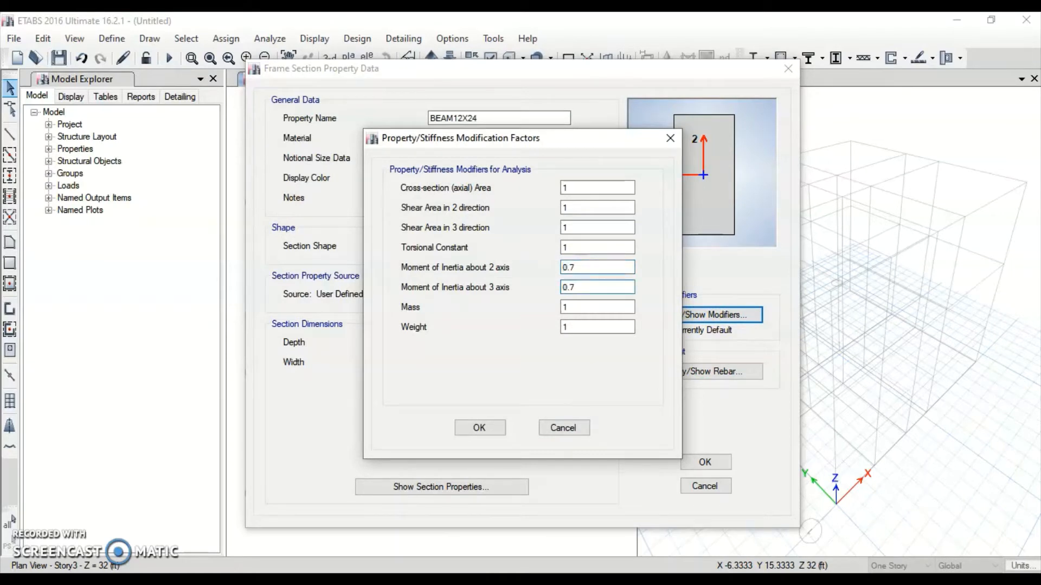
left_click(477, 426)
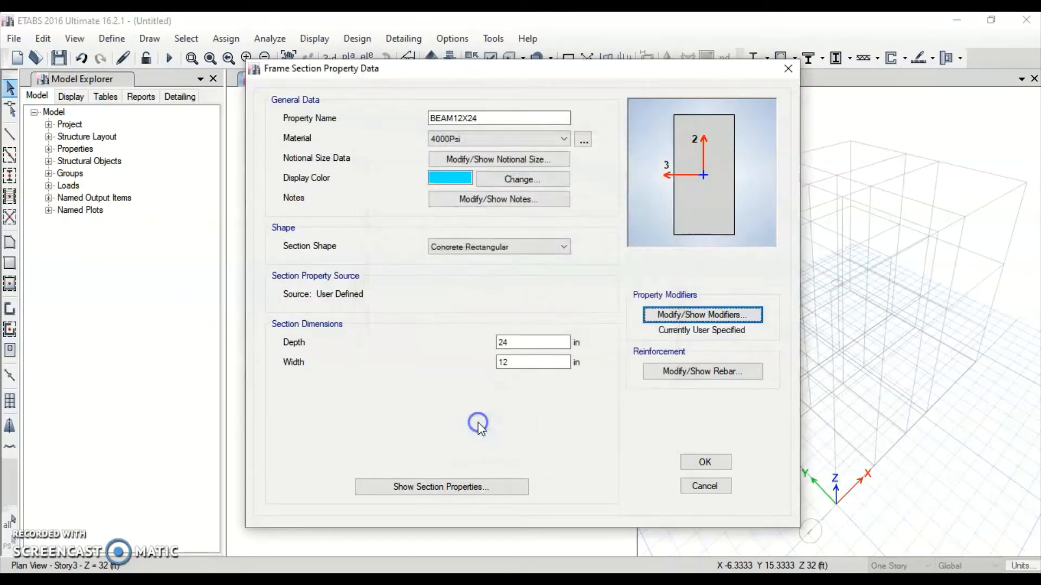
left_click(490, 137)
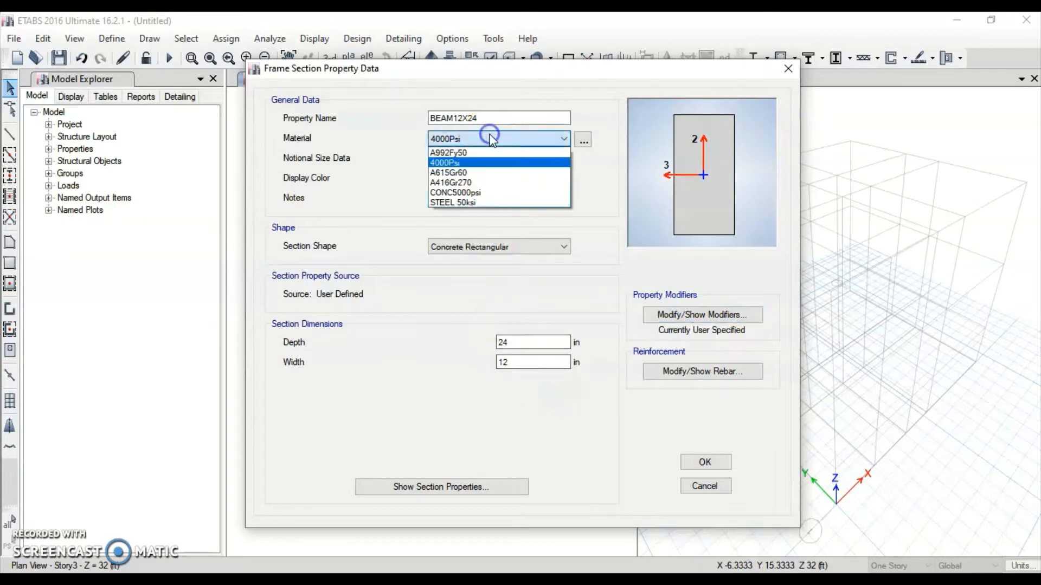
left_click(460, 192)
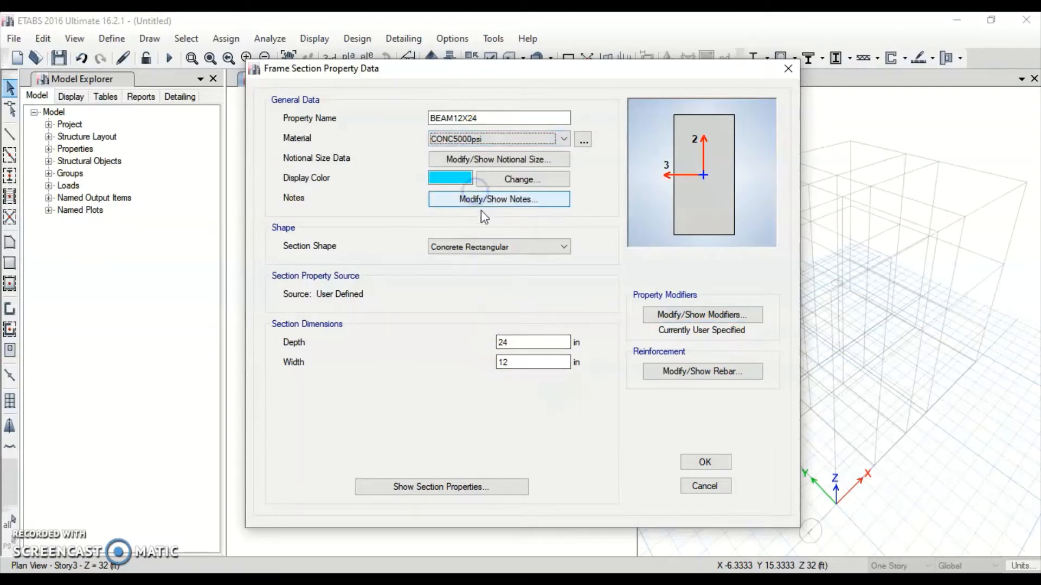
left_click(706, 462)
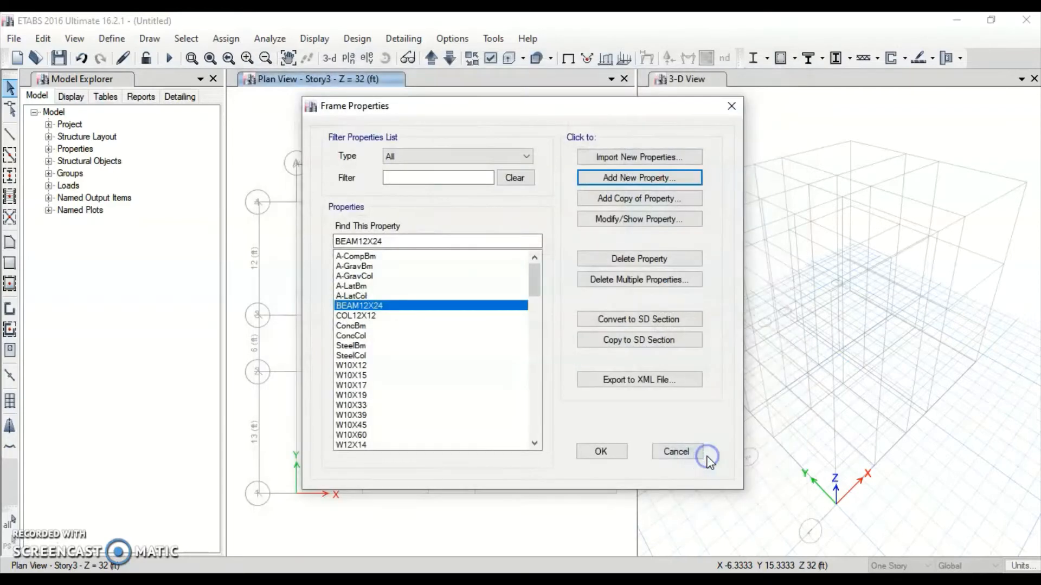
Switch COL12X12 to CONC5000psi, review BEAM12X24, and close the frame section list
left_click(401, 316)
double_click(400, 316)
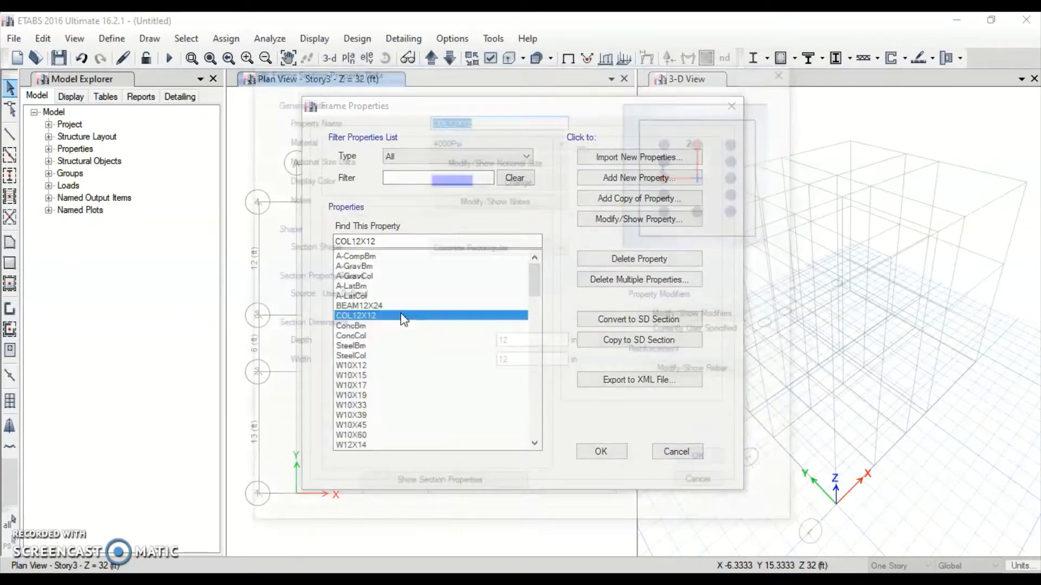
left_click(480, 137)
left_click(470, 194)
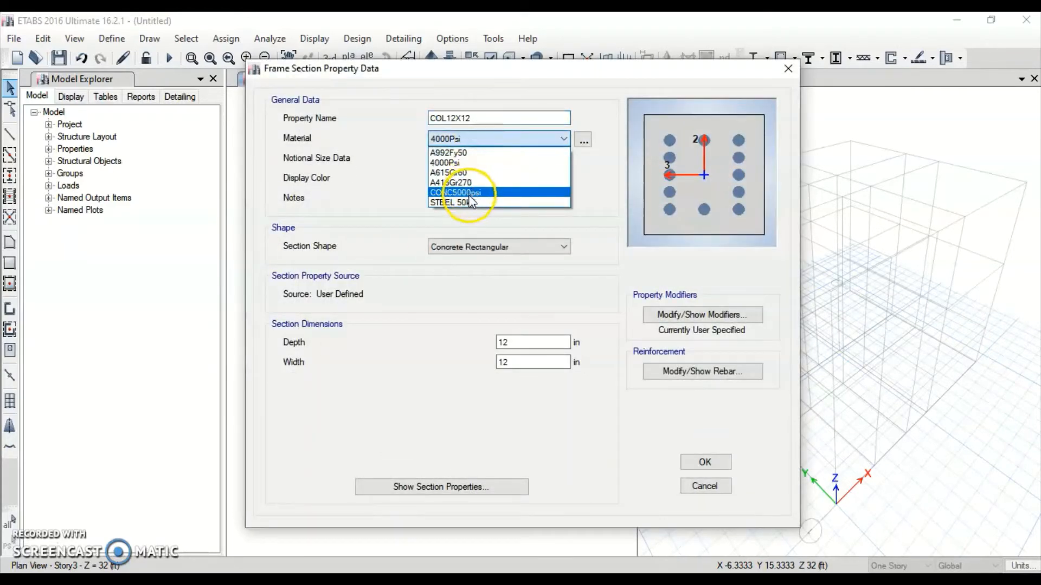
left_click(704, 462)
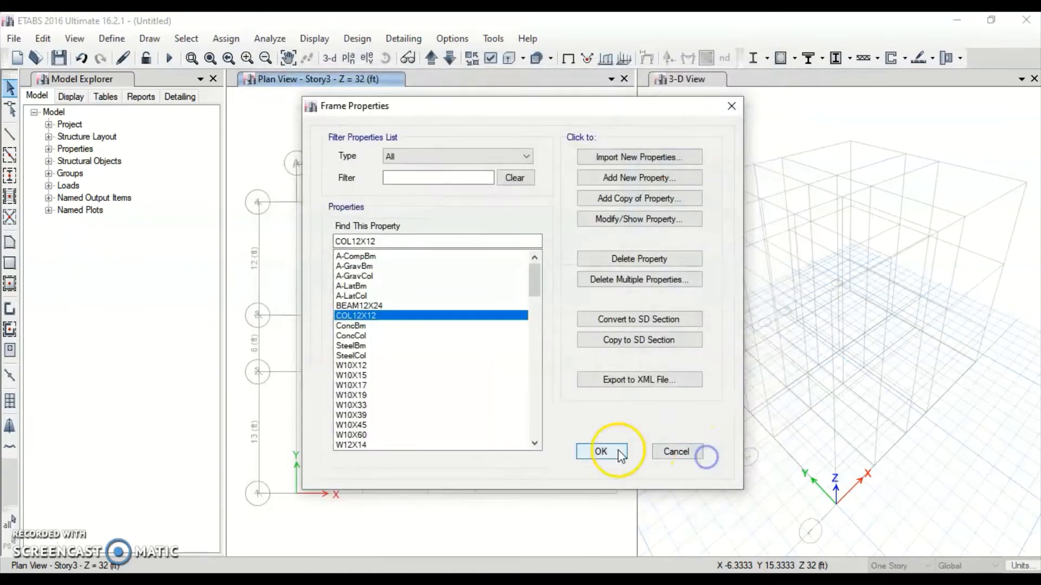
left_click(389, 307)
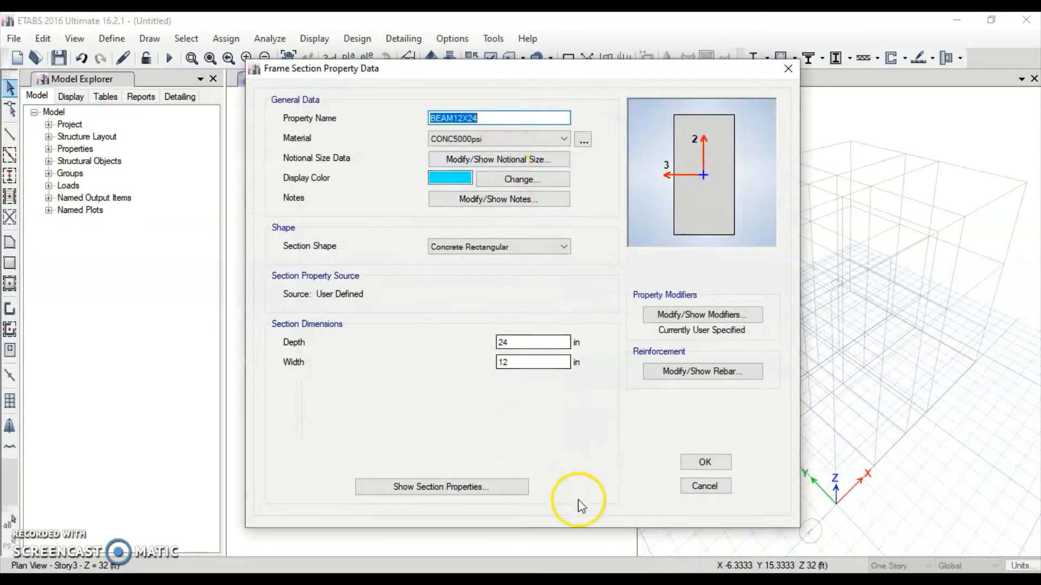
left_click(687, 462)
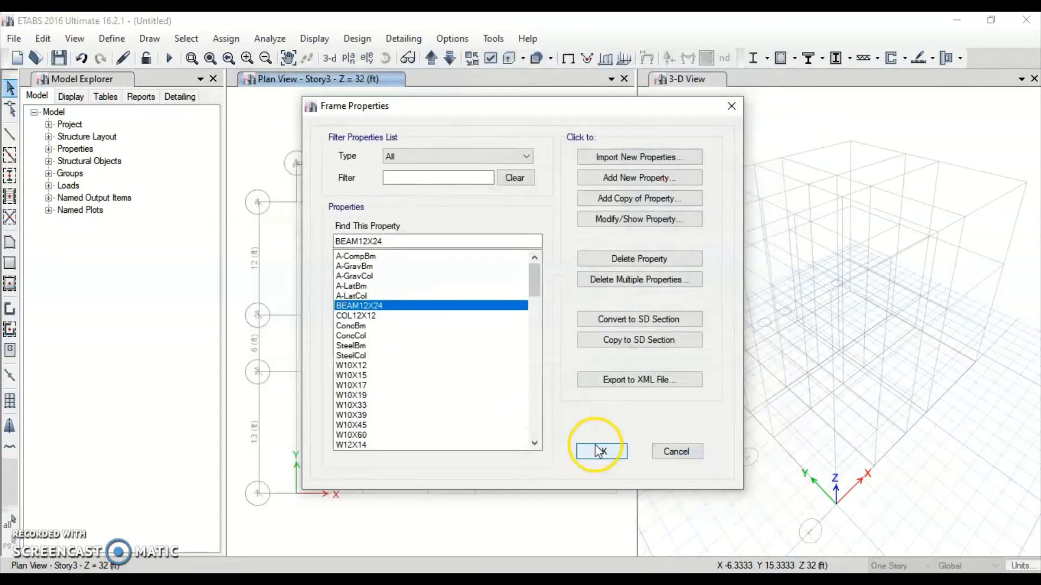
left_click(597, 447)
Start a new slab section named SLAB6
left_click(112, 38)
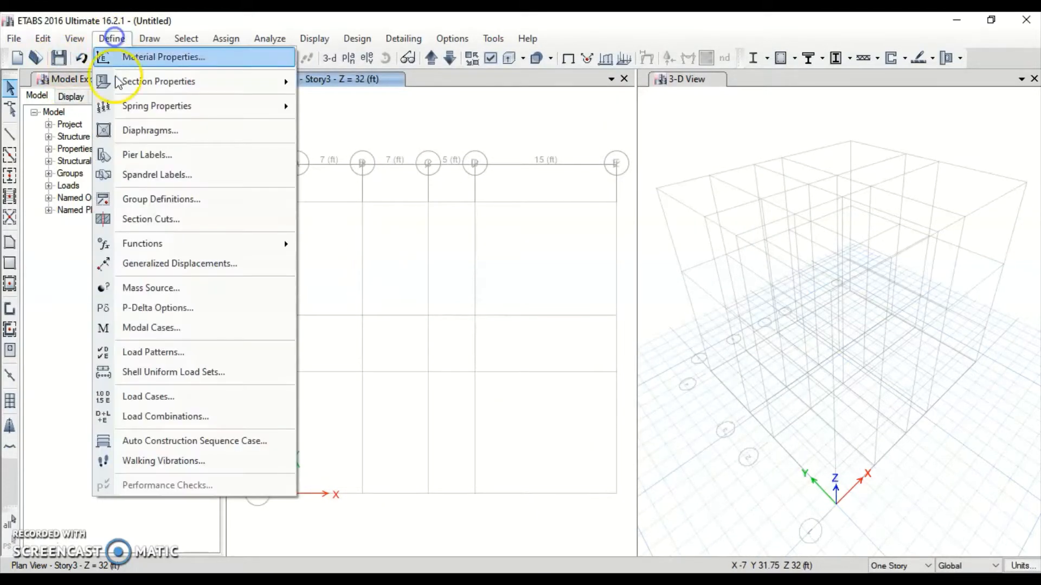
mouse_move(157, 81)
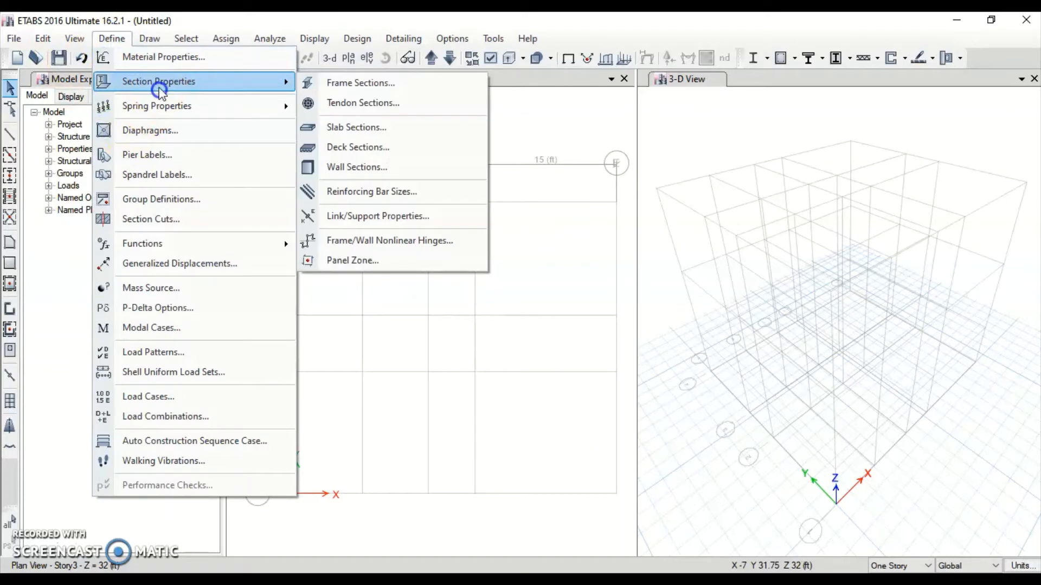
left_click(358, 132)
left_click(572, 245)
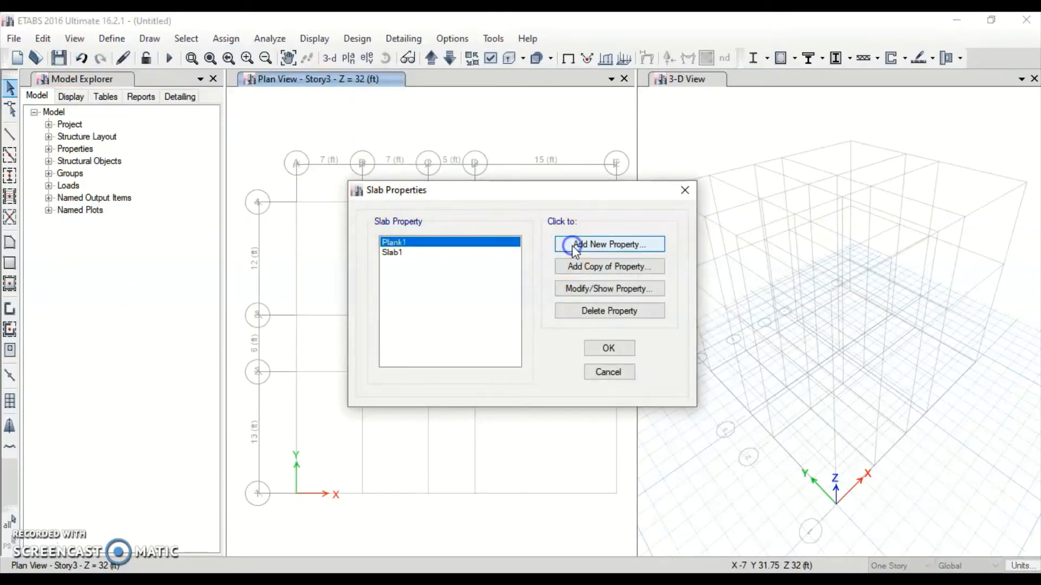
left_click(568, 129)
left_click_drag(570, 134, 477, 134)
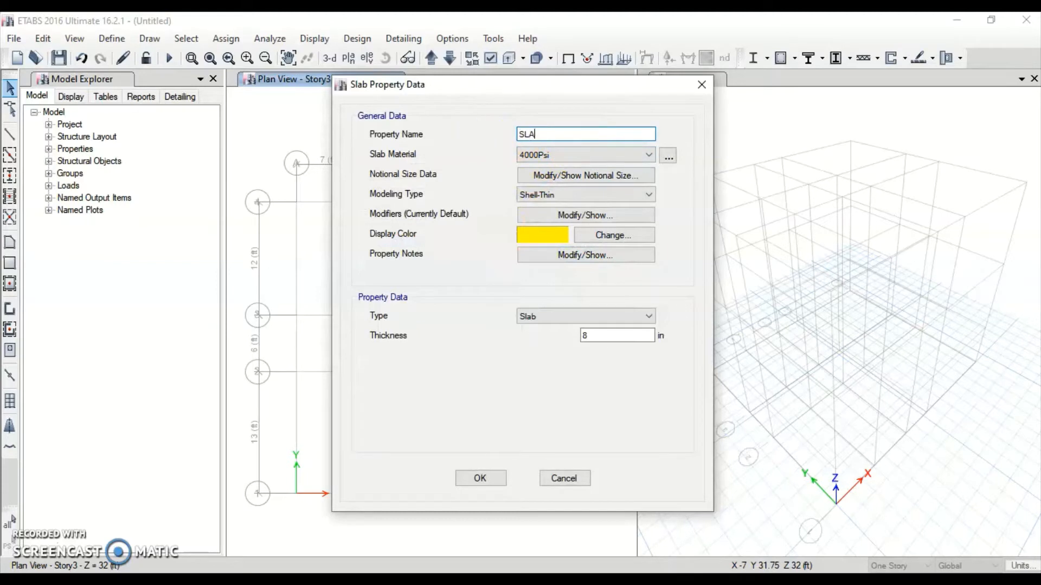
type("SLAB6")
left_click(484, 159)
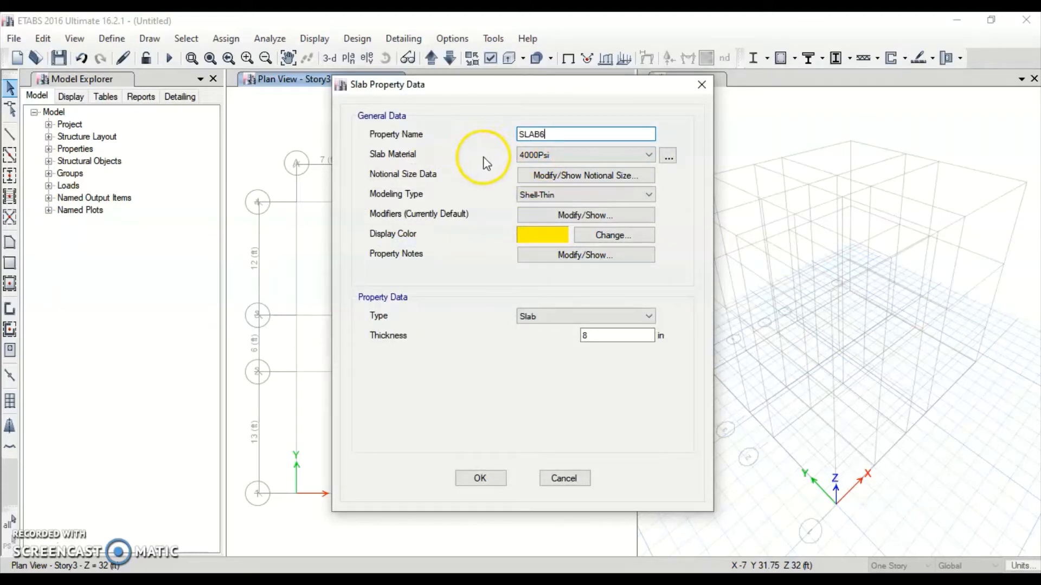
Give SLAB6 CONC5000psi material and a 6 in thickness, then close the slab list
left_click(531, 155)
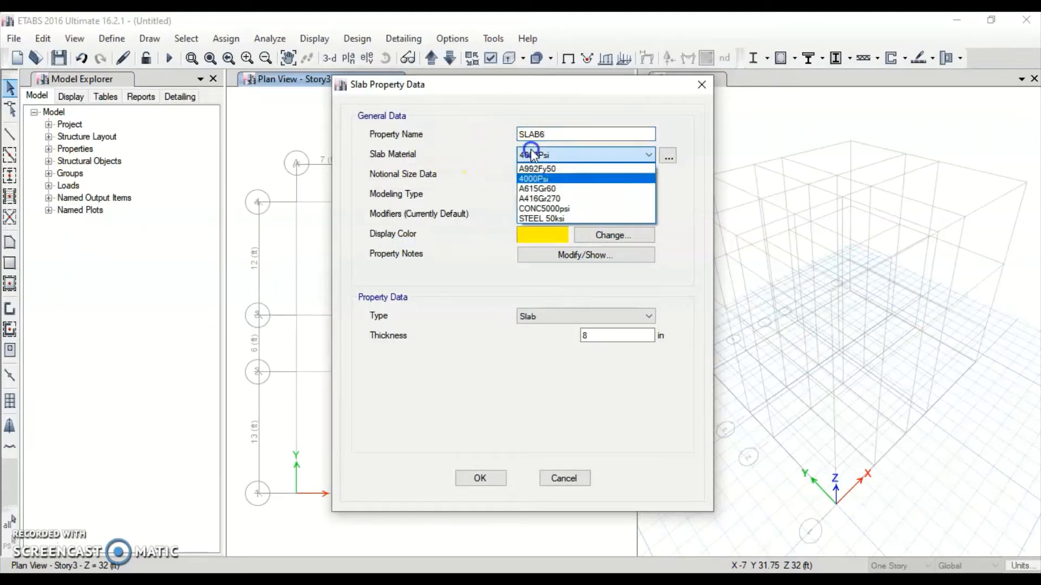
left_click(551, 210)
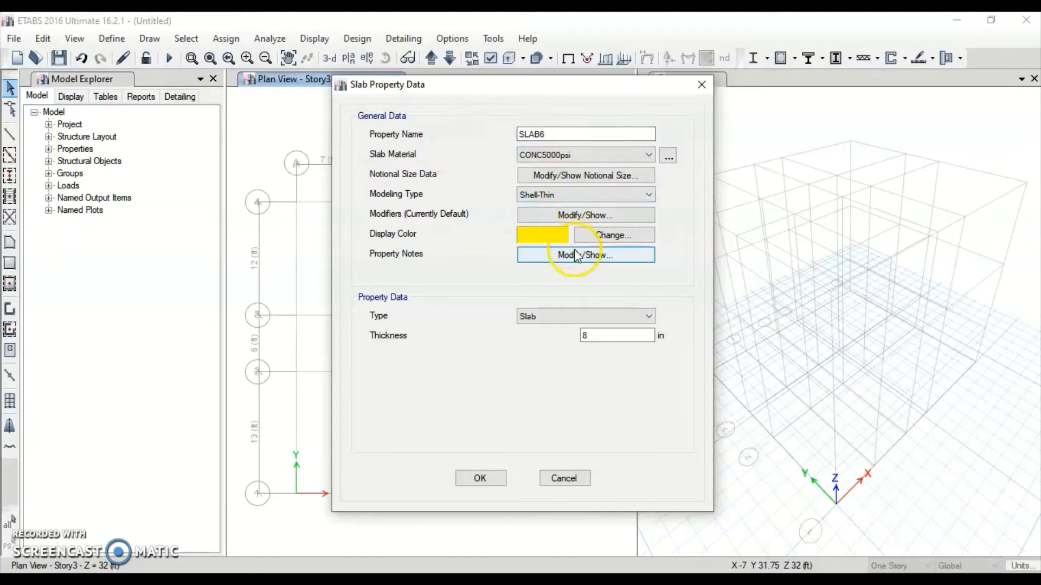
left_click(613, 335)
left_click_drag(612, 335, 534, 324)
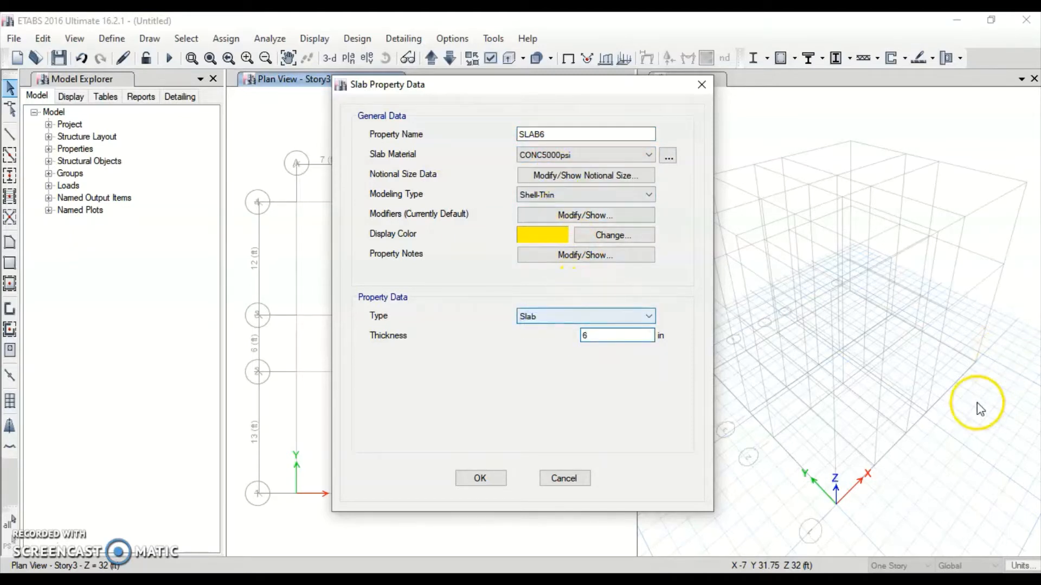
left_click(497, 484)
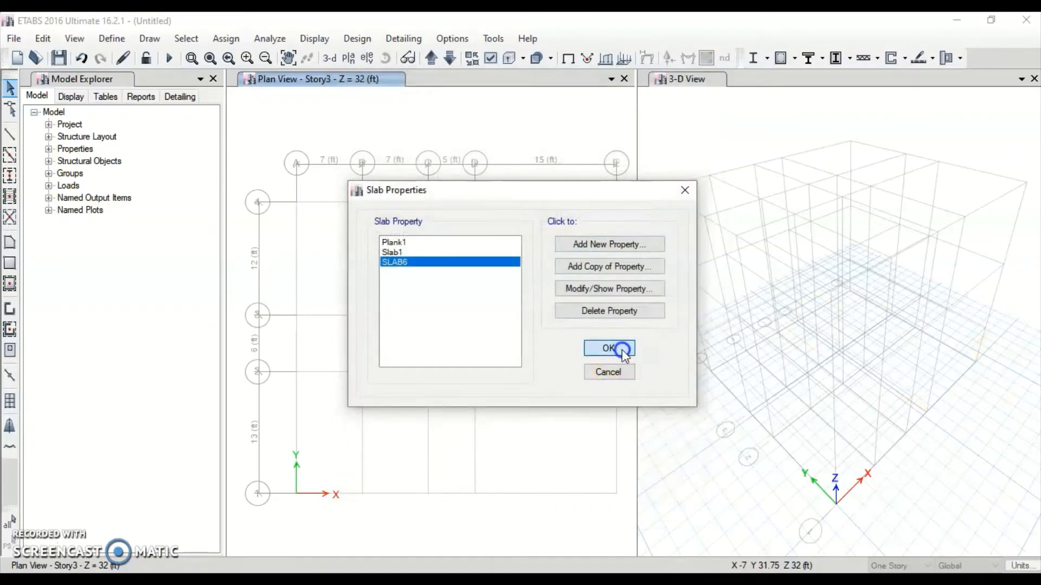
left_click(608, 348)
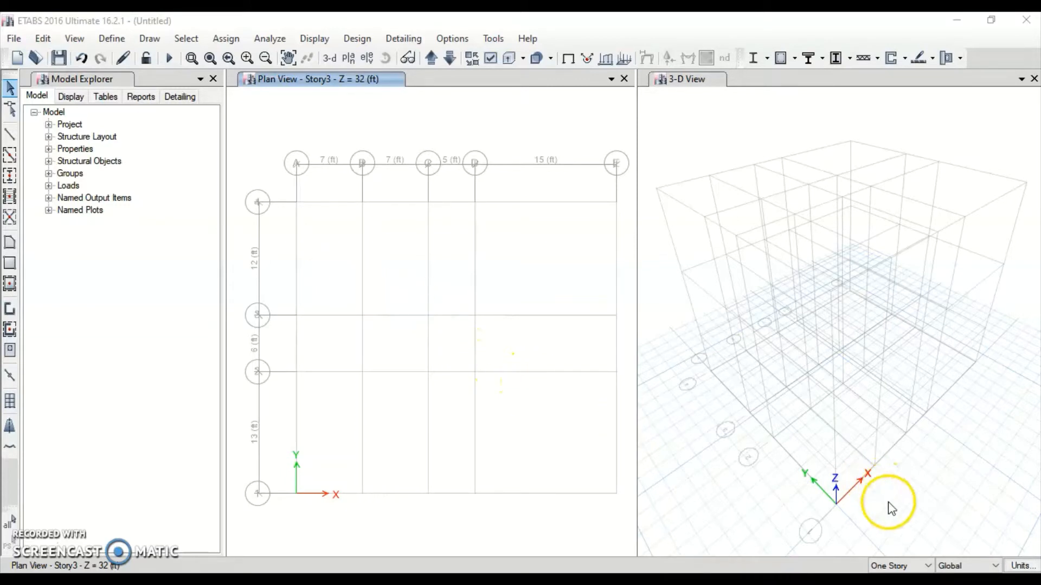
Change the story drawing scope from One Story to All Stories
left_click(897, 567)
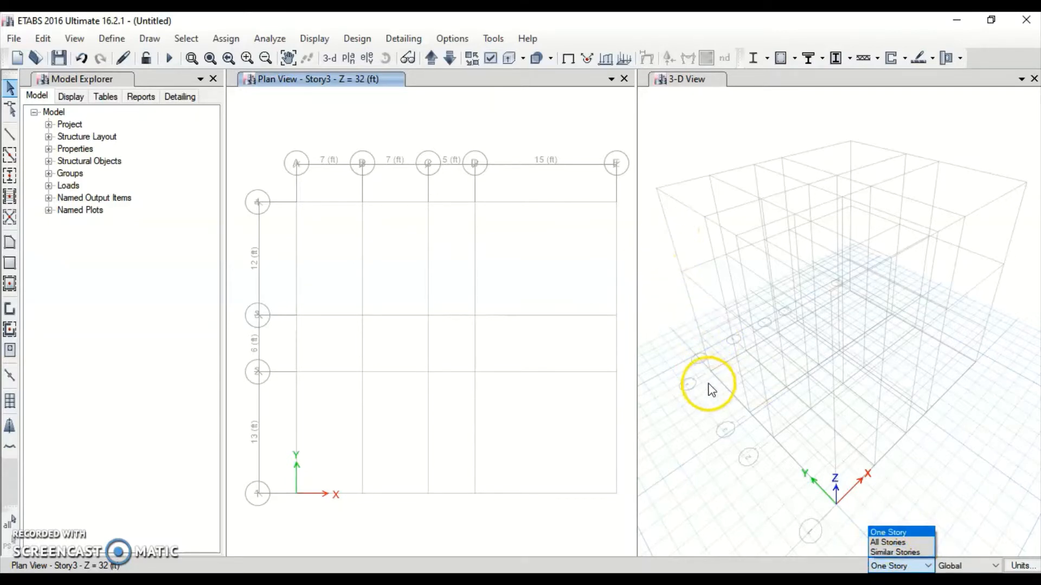
left_click(886, 543)
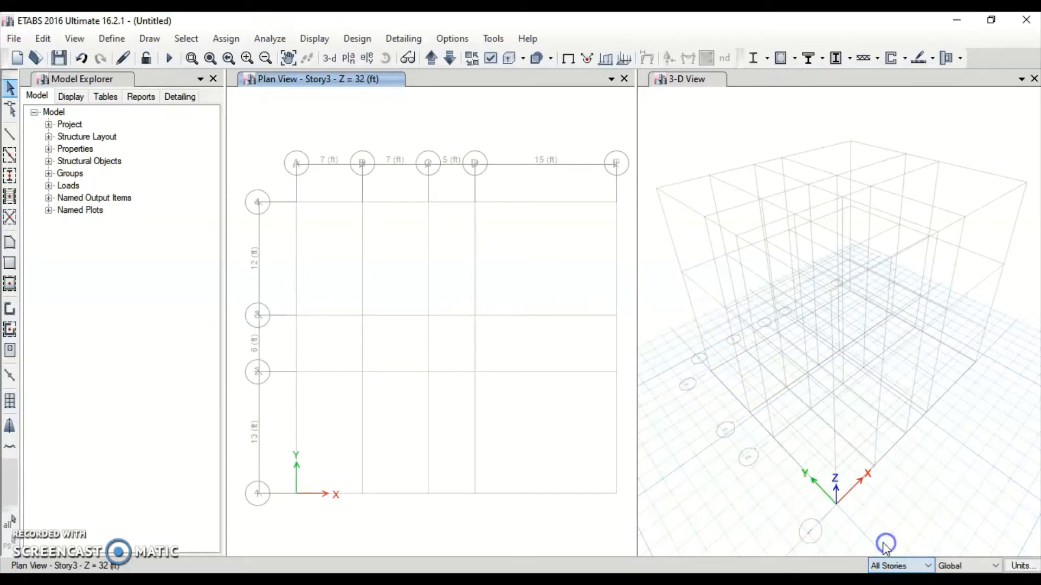
Use Quick Draw Columns with COL12X12 and place a column at grid A-4
left_click(10, 178)
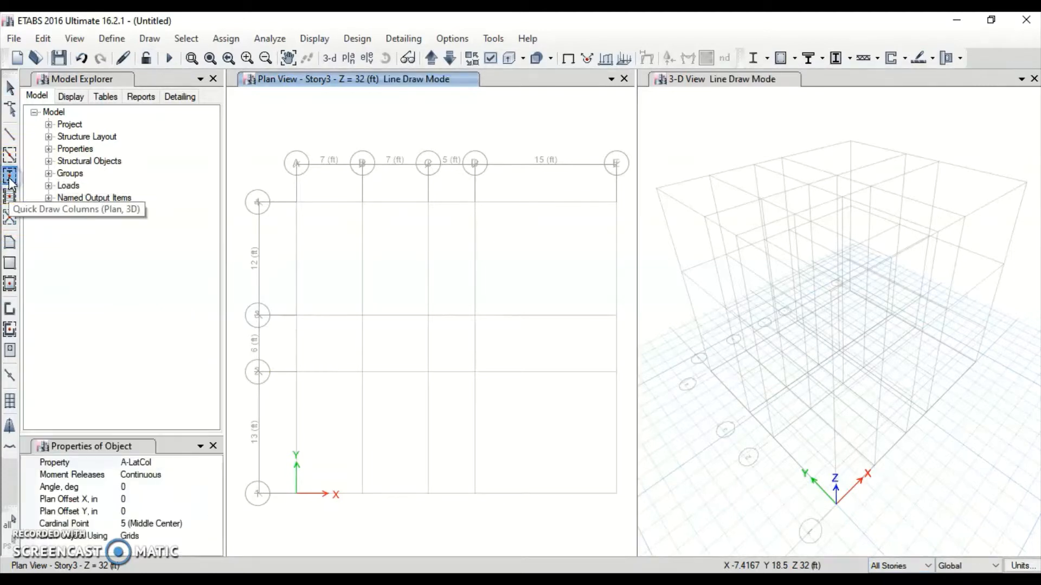
left_click(193, 463)
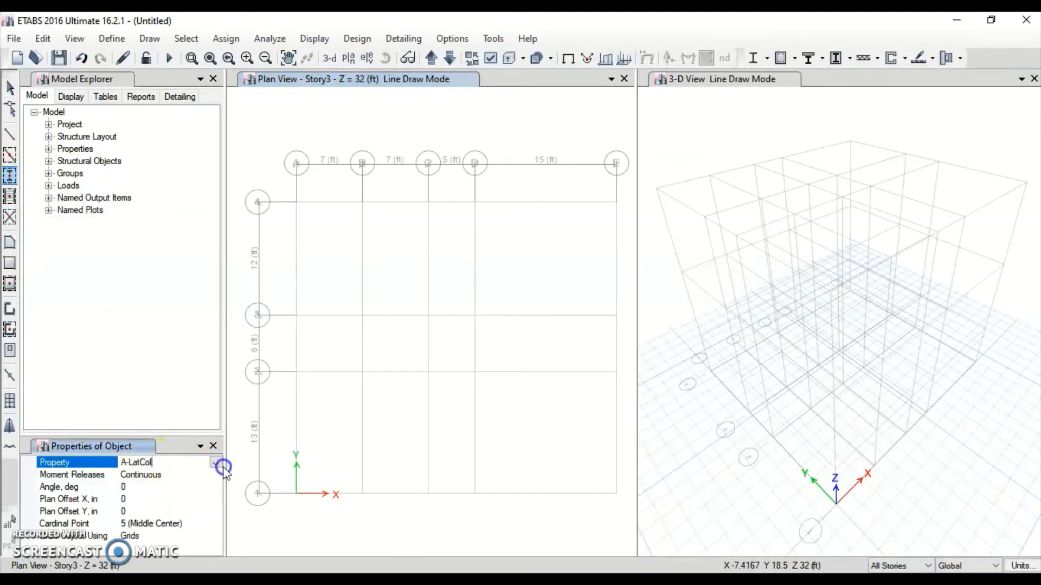
left_click(215, 463)
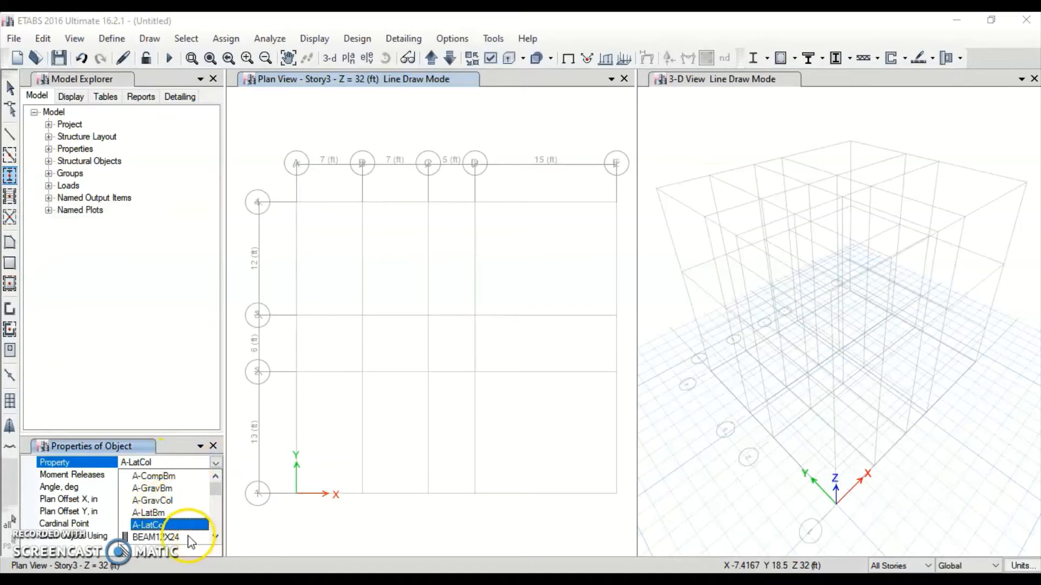
left_click(216, 537)
left_click(170, 525)
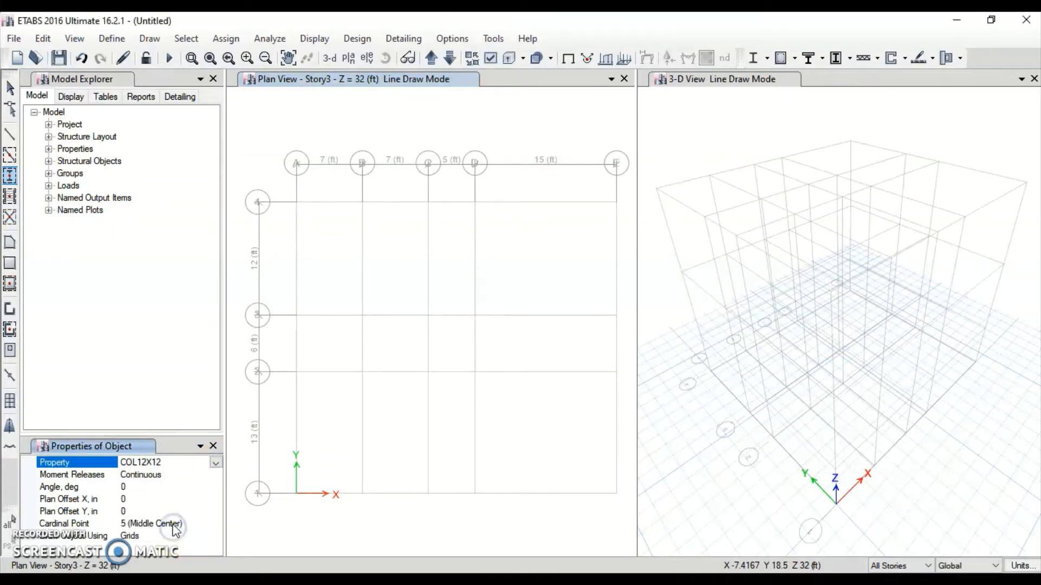
left_click(279, 191)
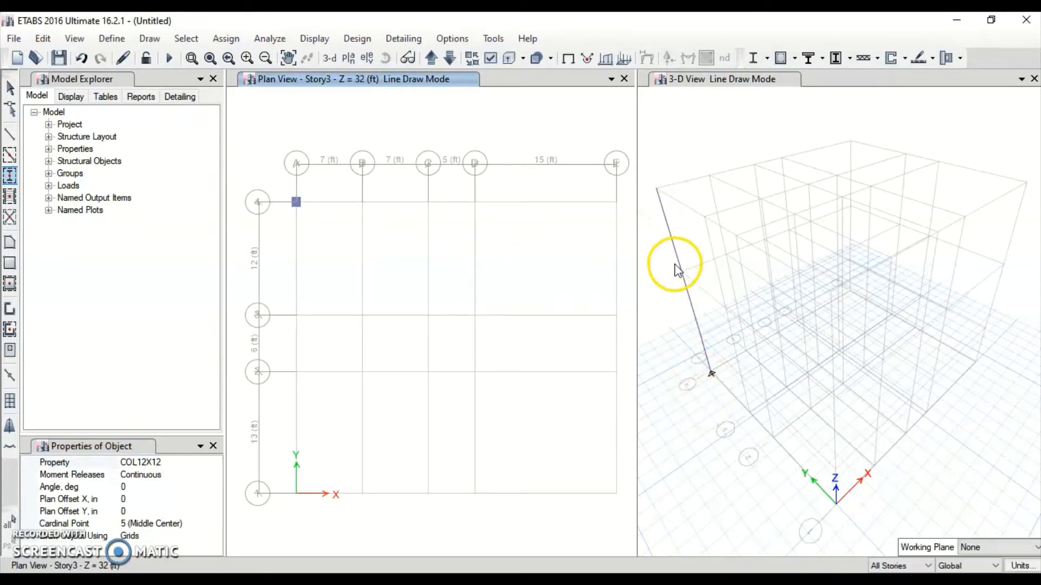
Limit drawing to one story and place the A-4 column on the Story2 plan
left_click(924, 566)
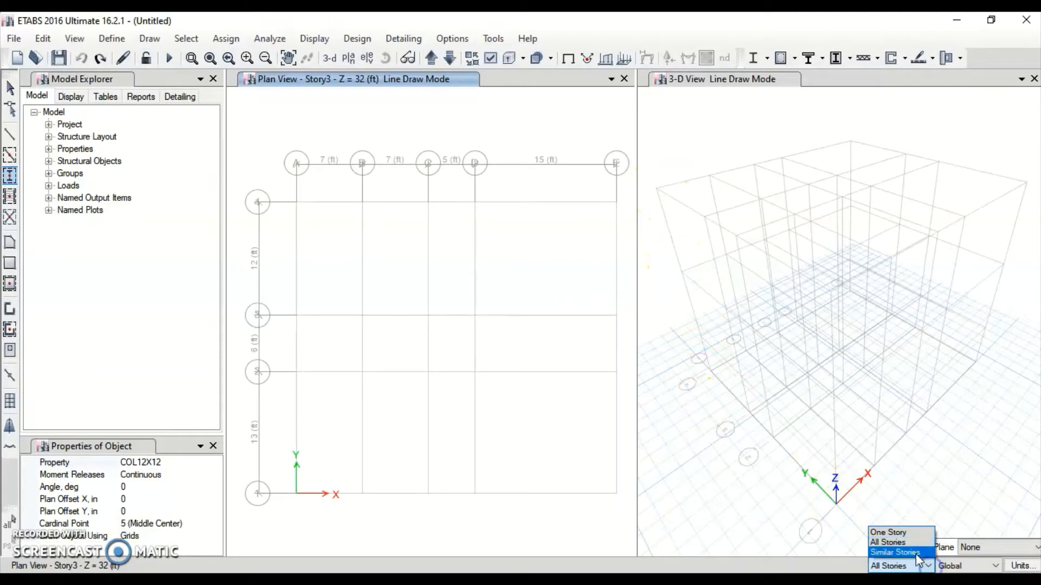
left_click(917, 533)
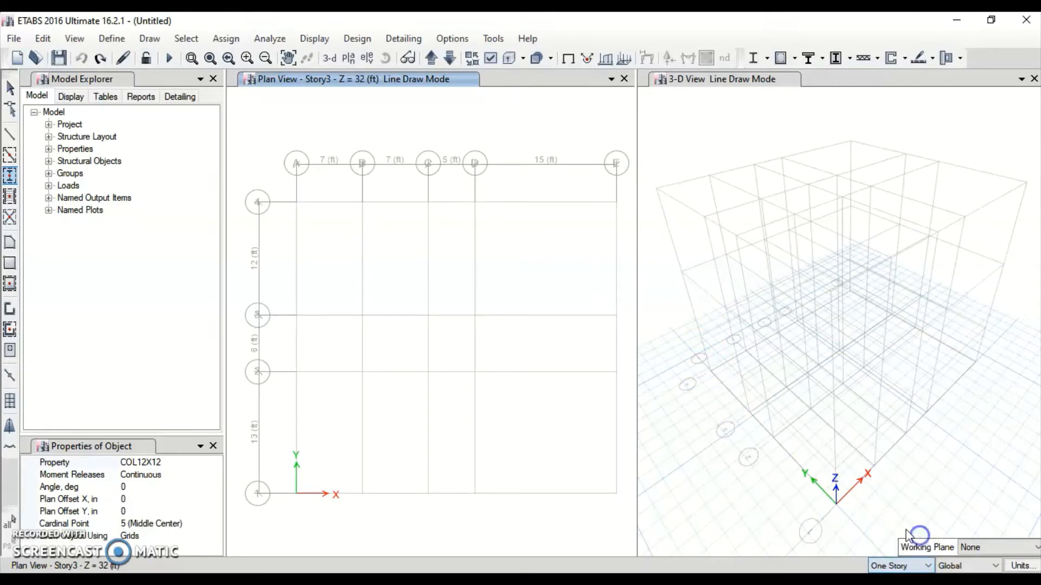
left_click(295, 243)
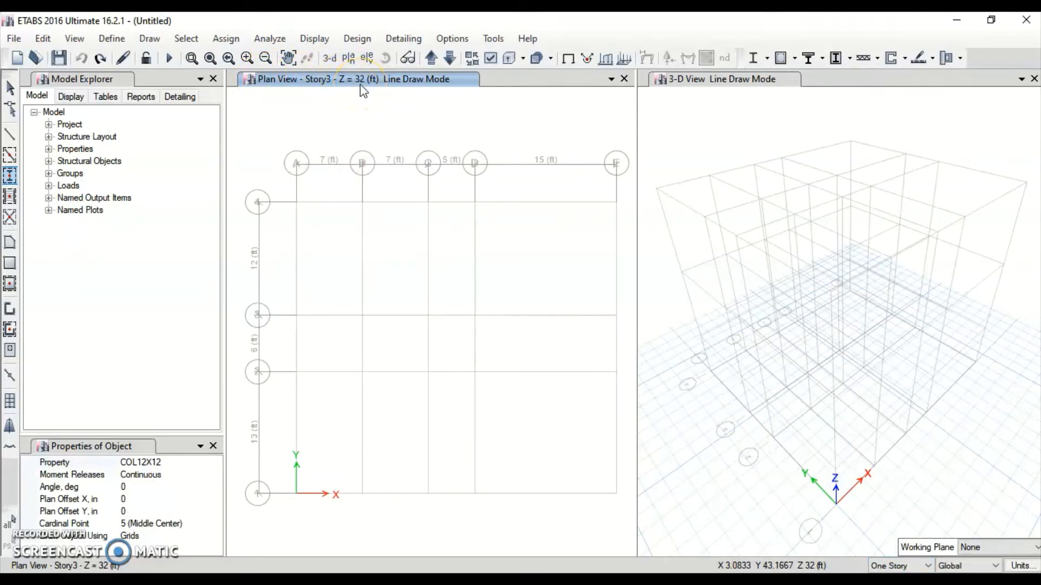
left_click(448, 60)
left_click(450, 58)
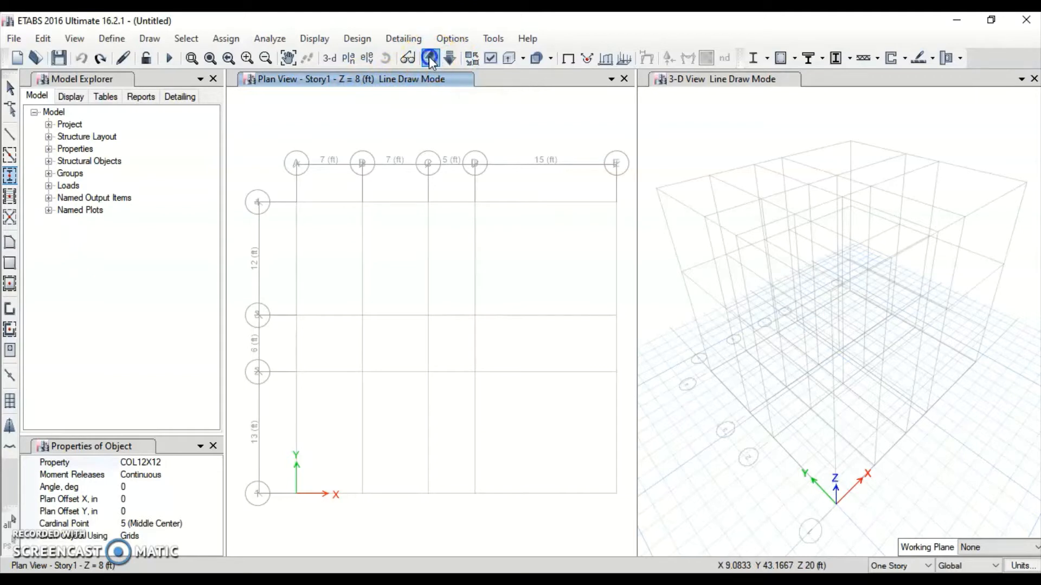
left_click(432, 59)
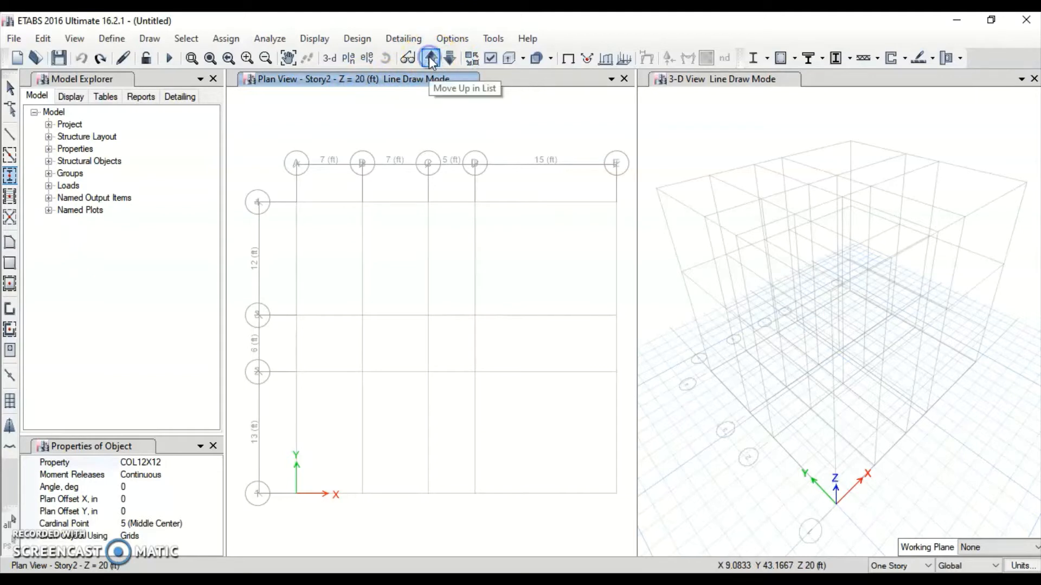
left_click(308, 212)
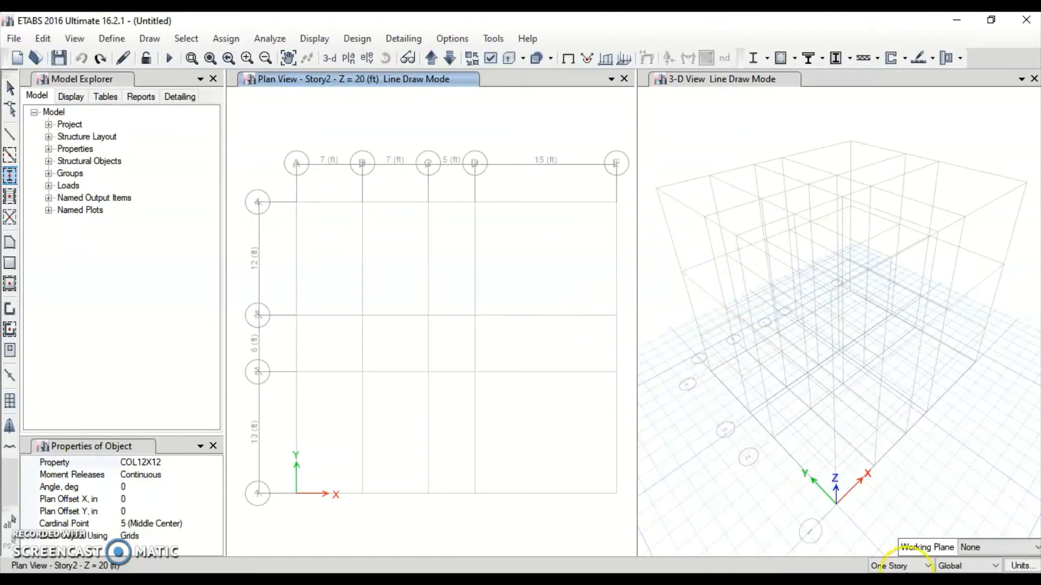
Return to All Stories, add columns along the top grid row, and check the Paint sketch
left_click(927, 566)
left_click(916, 544)
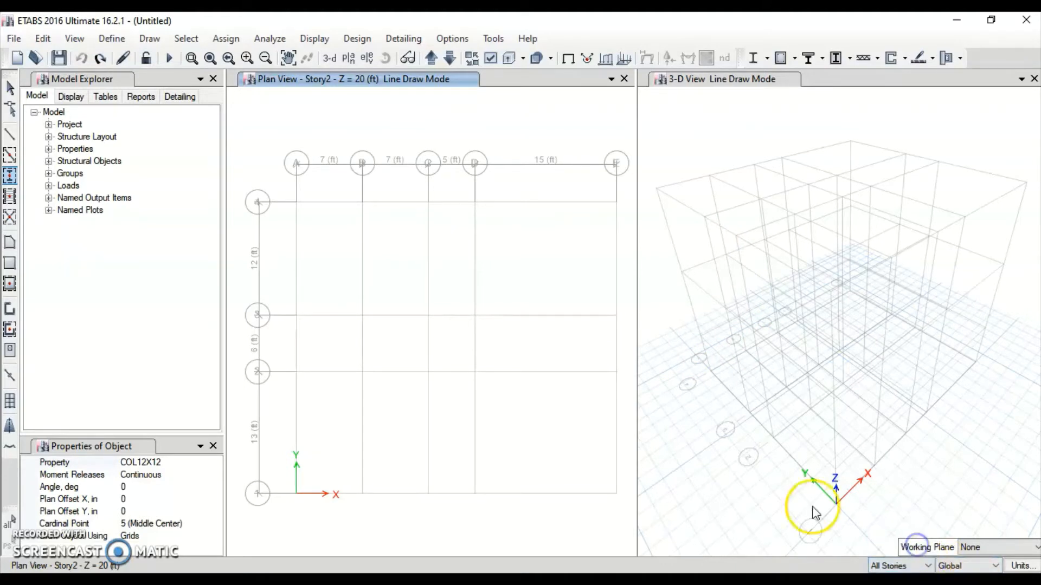
left_click(296, 202)
left_click(362, 203)
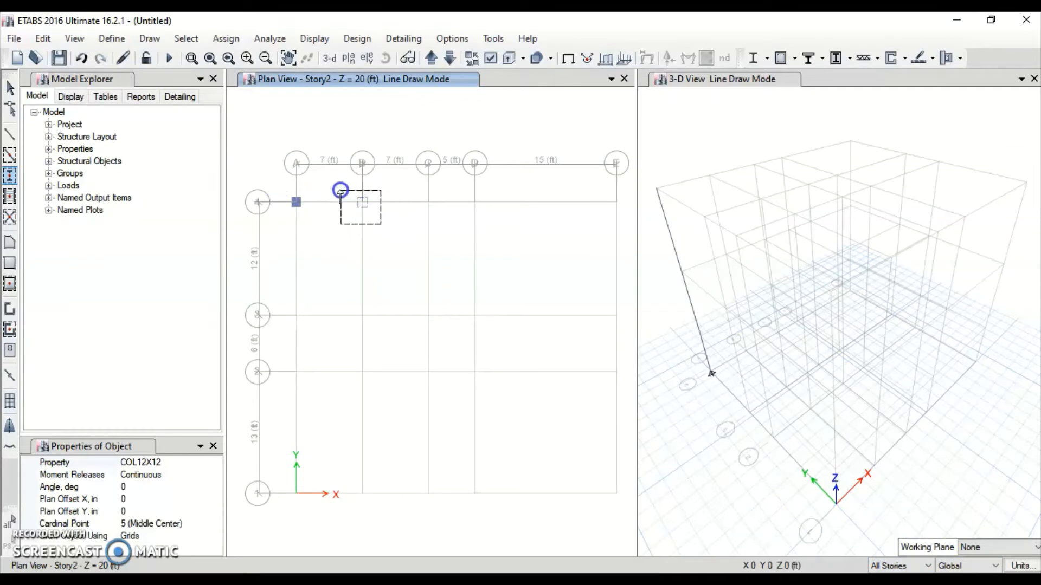
left_click(428, 203)
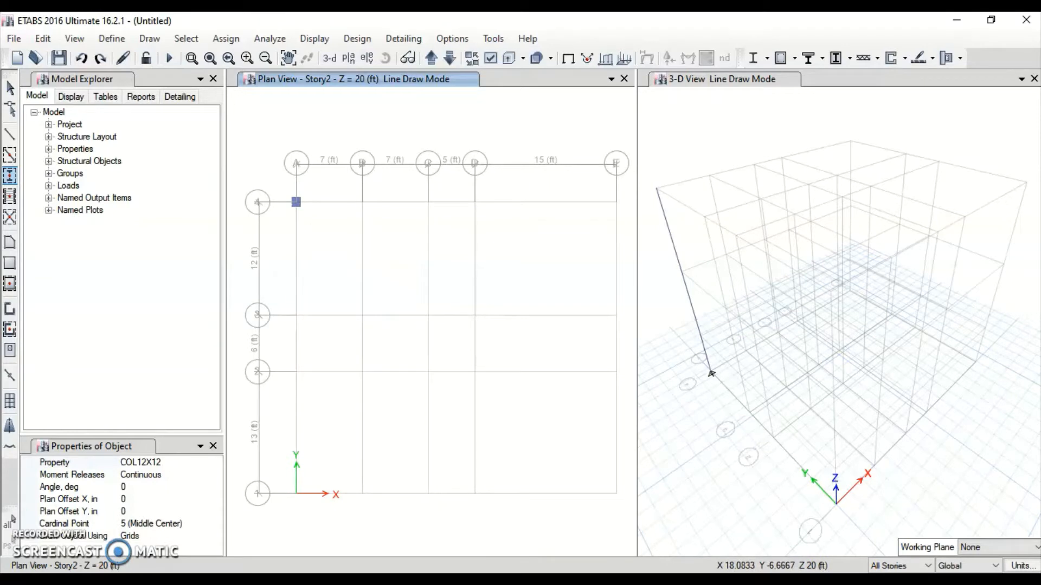
left_click(640, 580)
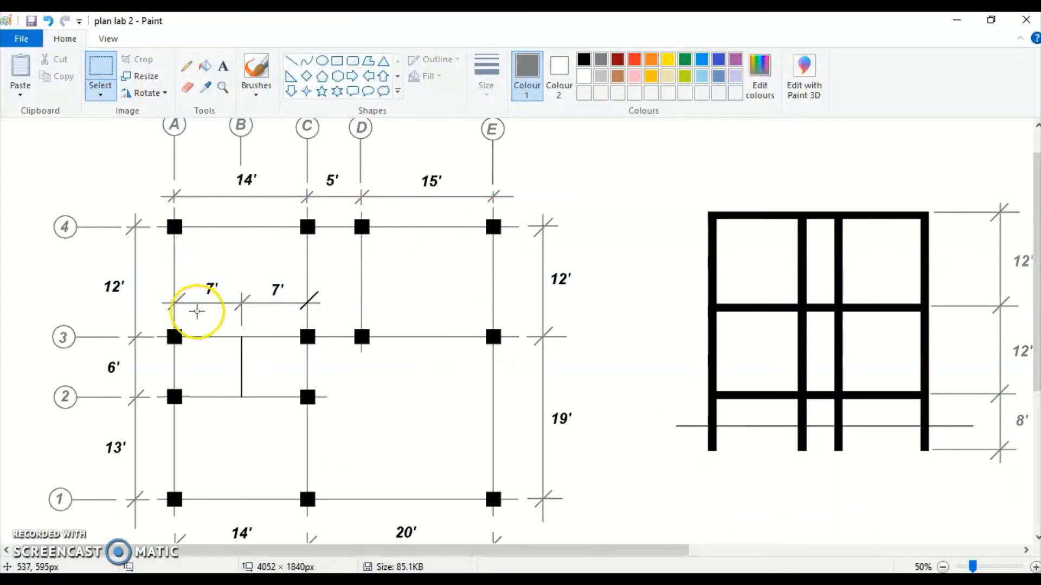
key("alt+Tab")
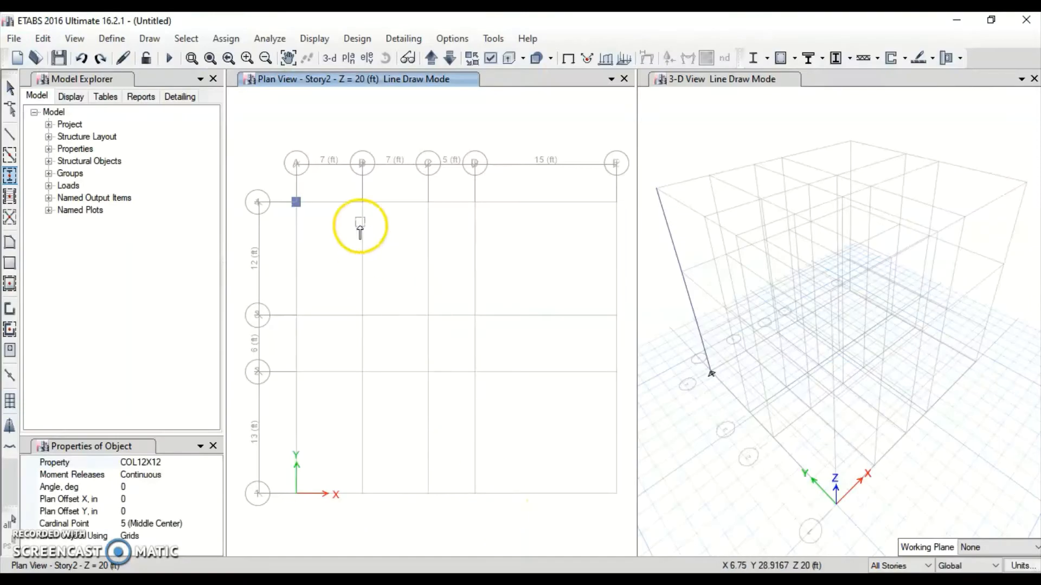
Place columns at grids C-4, D-4, E-4, E-3 and E-1
left_click(418, 196)
left_click(468, 195)
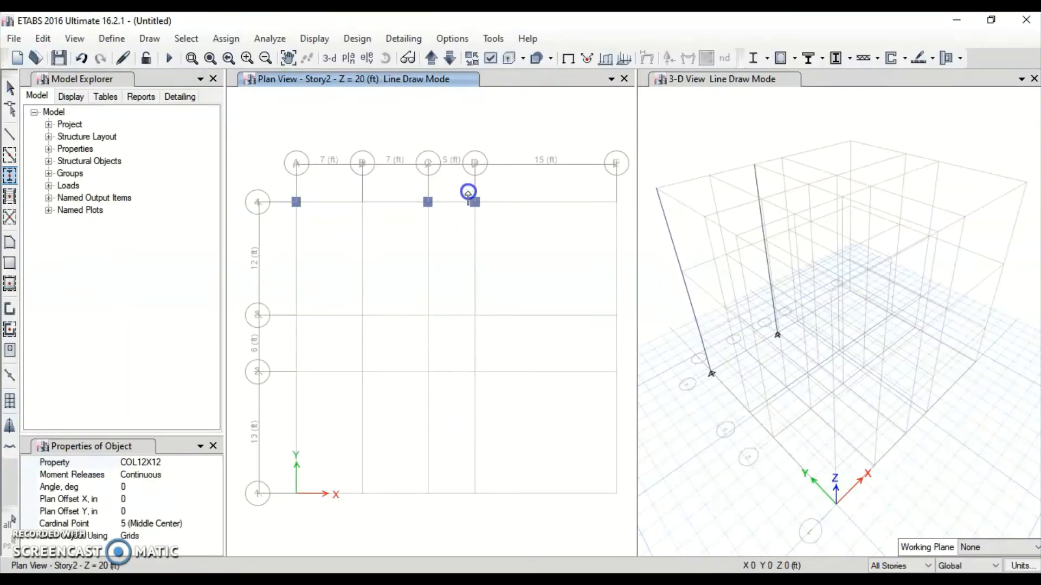
left_click(610, 195)
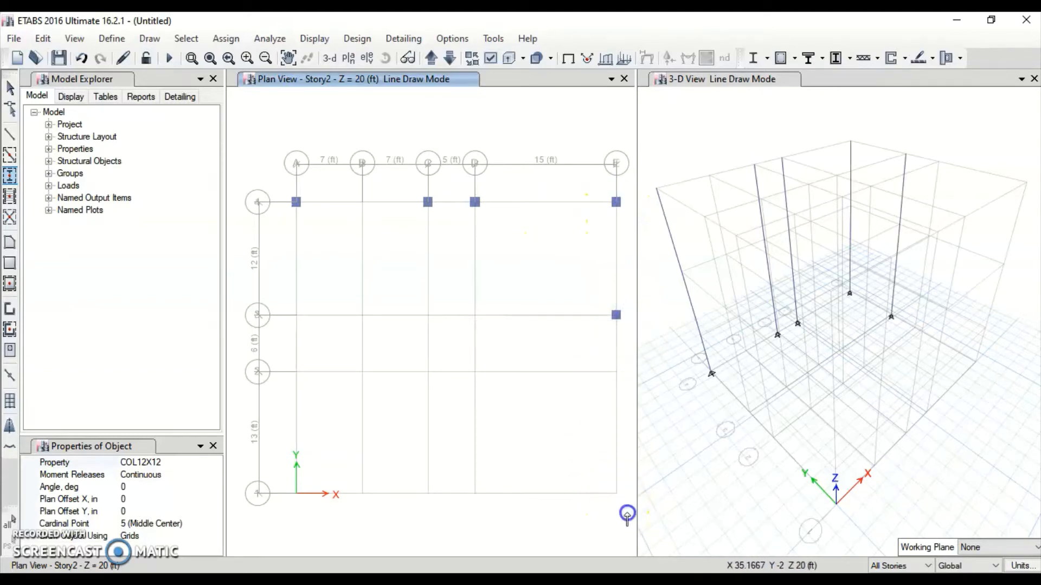
left_click(604, 487)
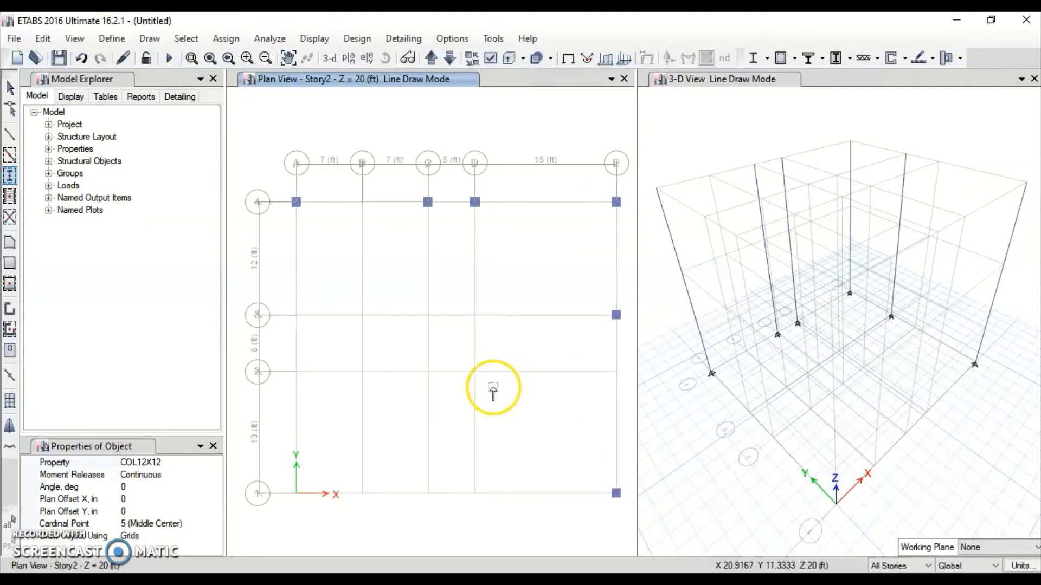
key("alt+Tab")
key("alt+Tab")
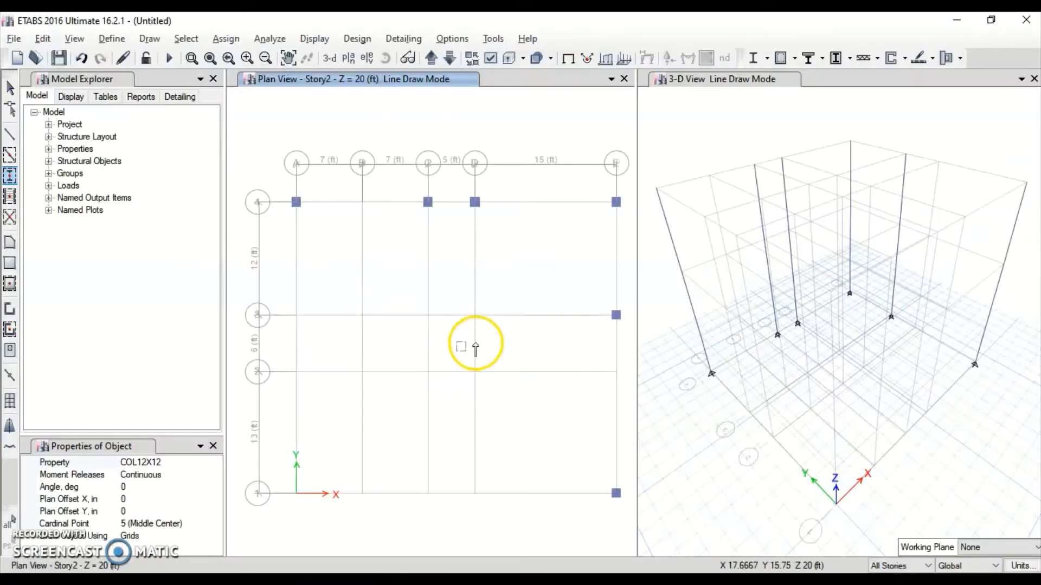
Add columns at D-3, C-2 and every grid A intersection, then compare with the Paint sketch
left_click(463, 300)
left_click(429, 372)
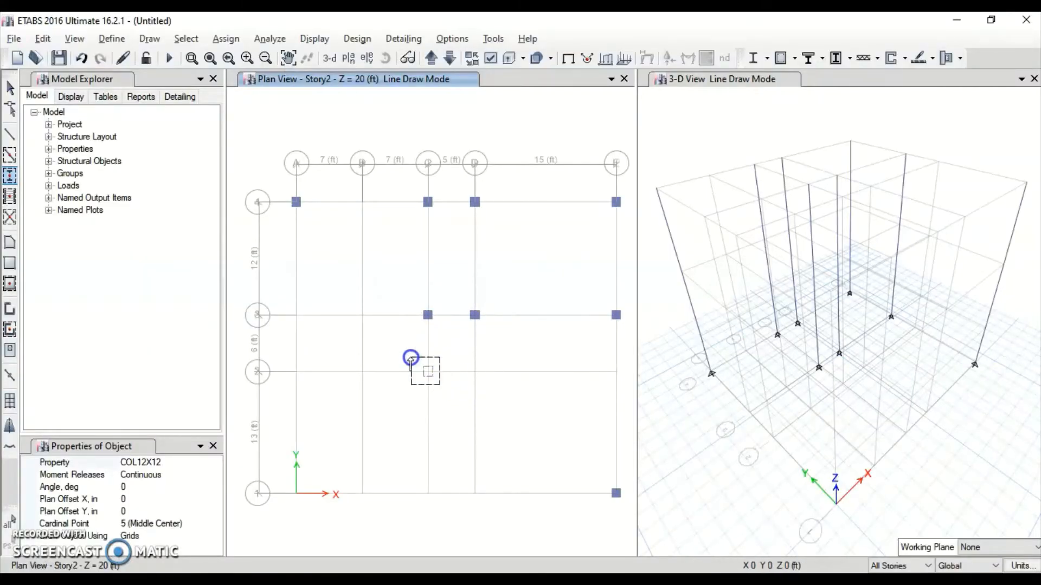
key("alt+Tab")
key("alt+Tab")
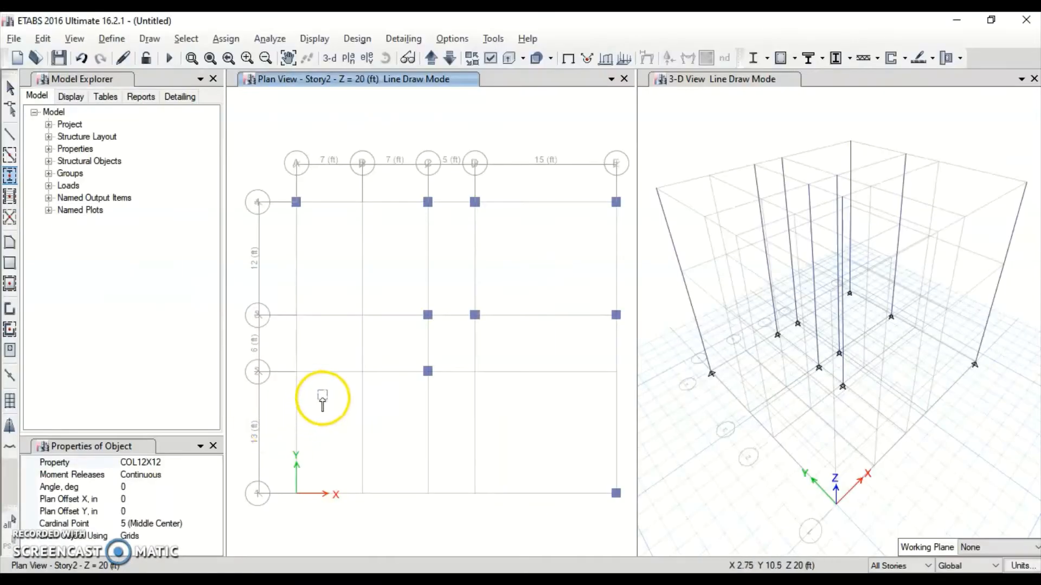
left_click_drag(318, 399, 284, 299)
key("alt+Tab")
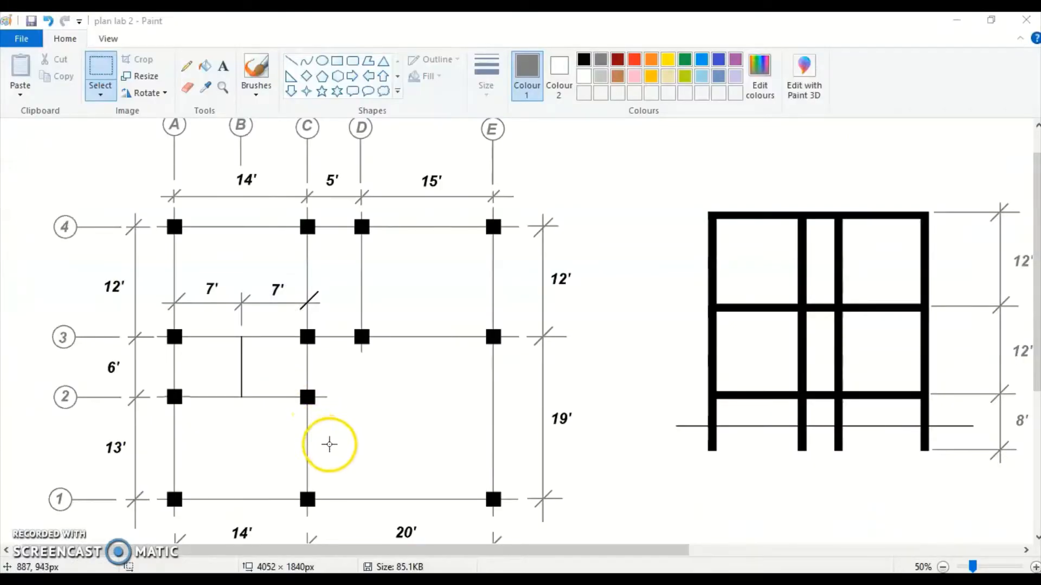
key("alt+Tab")
Place the final column at grid C-1 and verify the layout against the Paint plan
left_click(427, 494)
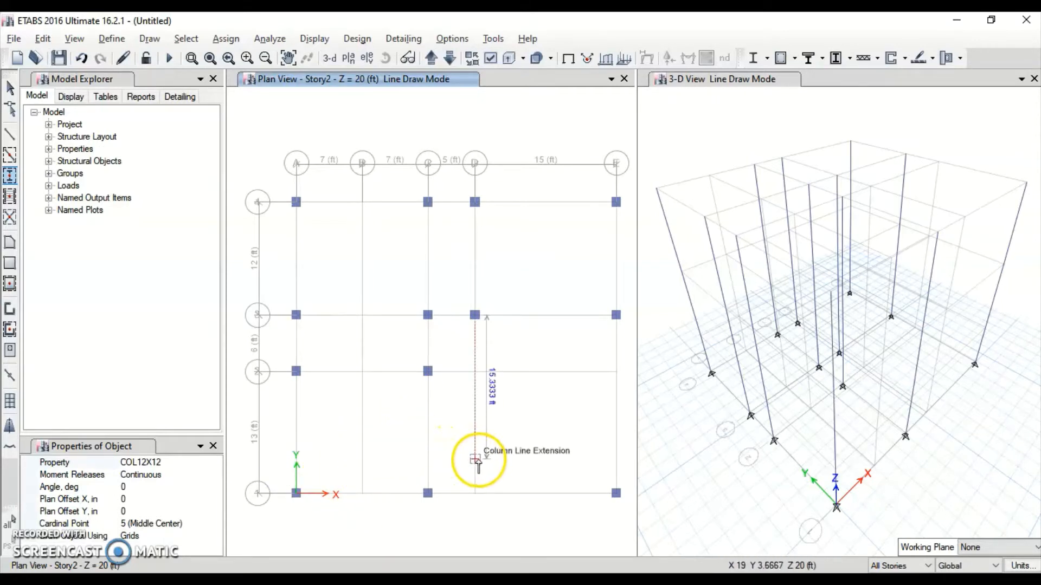
key("alt+Tab")
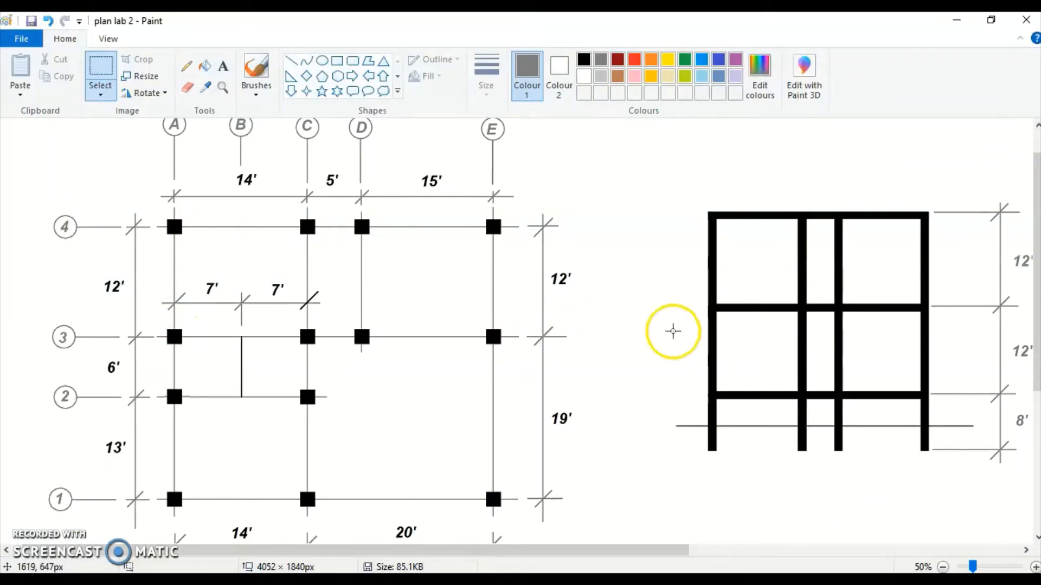
key("alt+Tab")
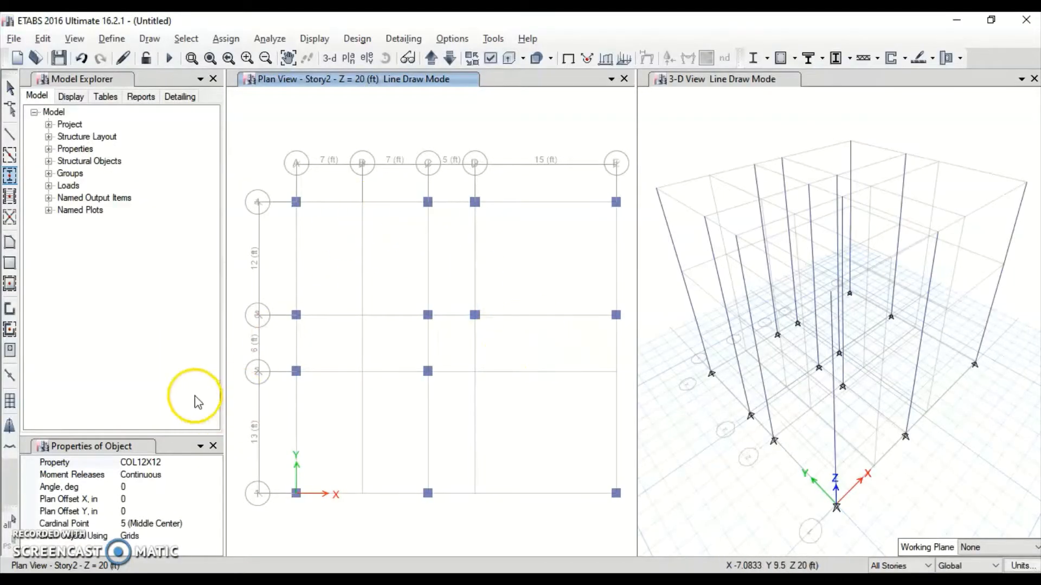
Set Quick Draw Beams to Frame line type with the BEAM12X24 section
left_click(10, 157)
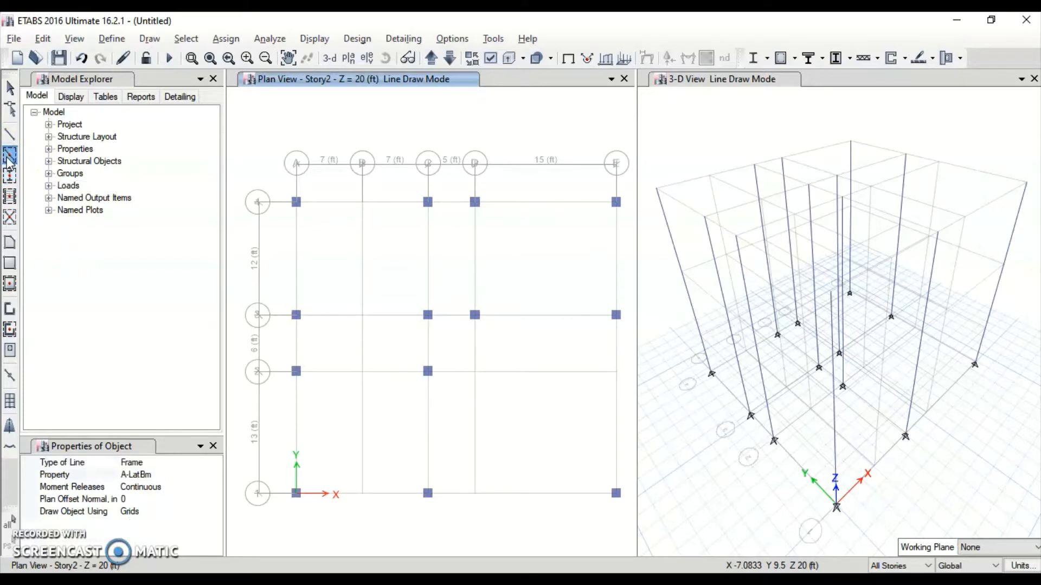
left_click(213, 463)
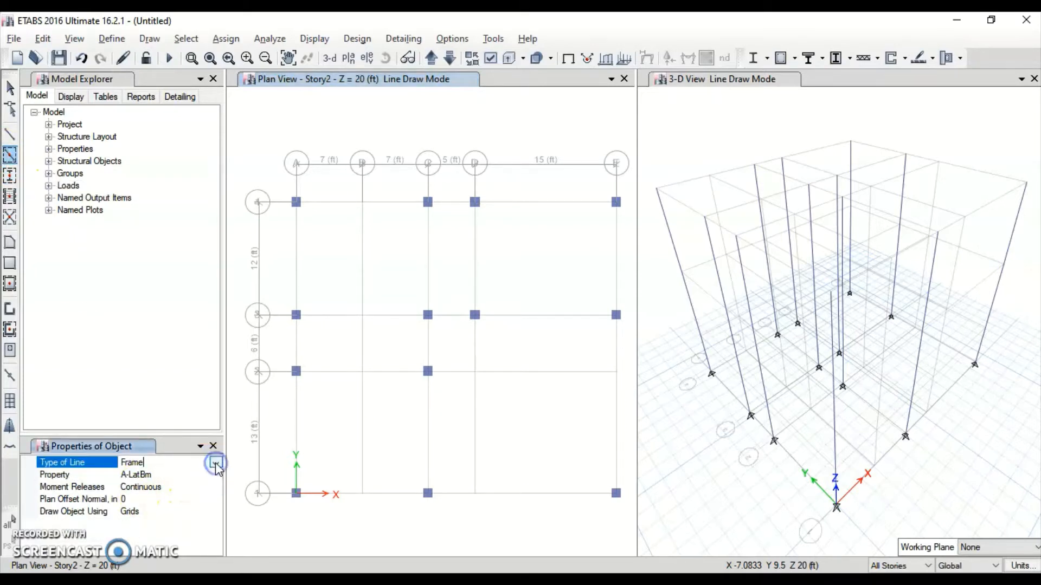
left_click(216, 464)
left_click(212, 475)
left_click(216, 476)
left_click(216, 475)
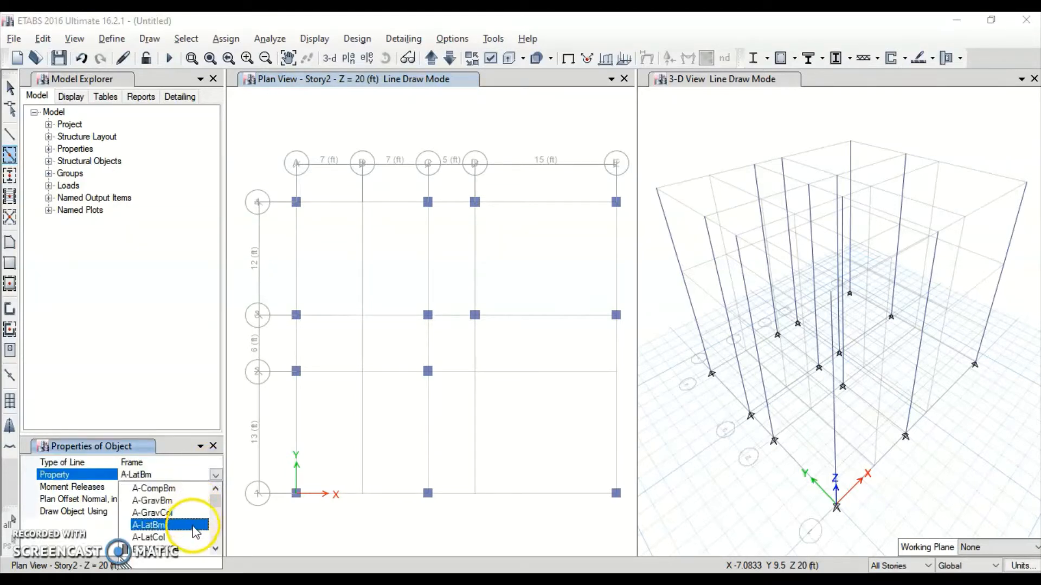
left_click(190, 549)
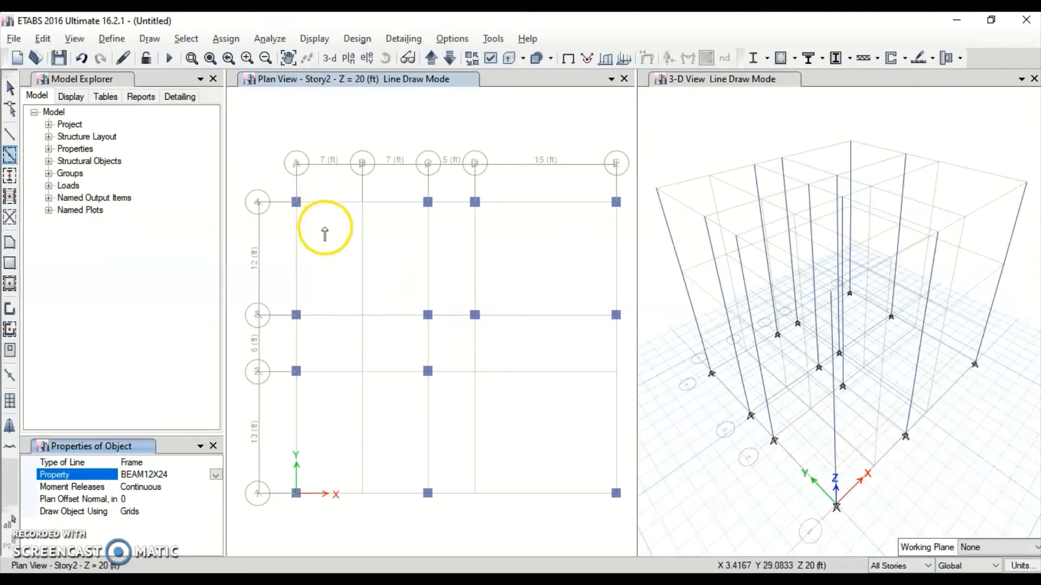
left_click(297, 253)
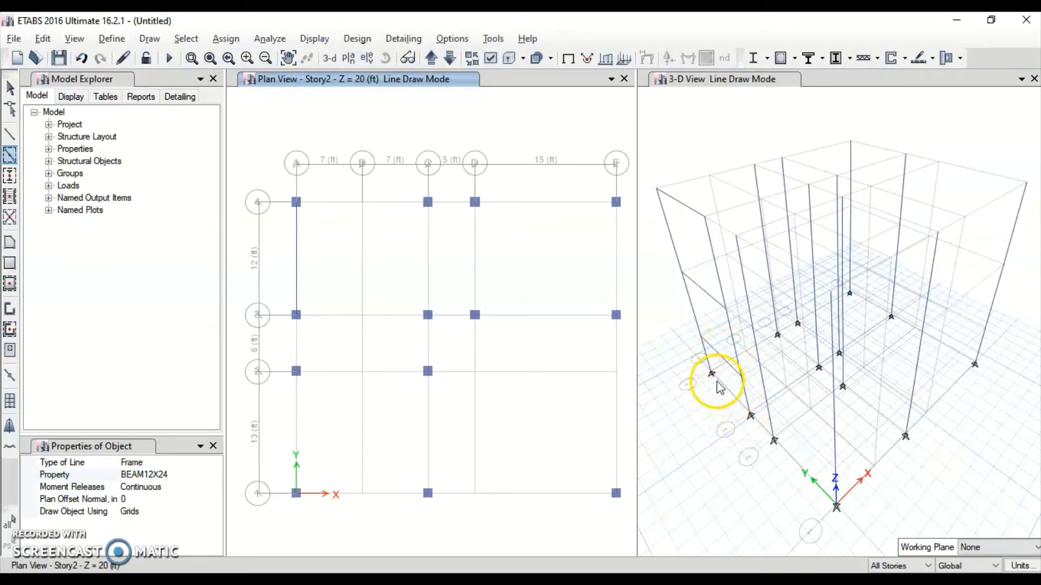
scroll(734, 413, "down", 2)
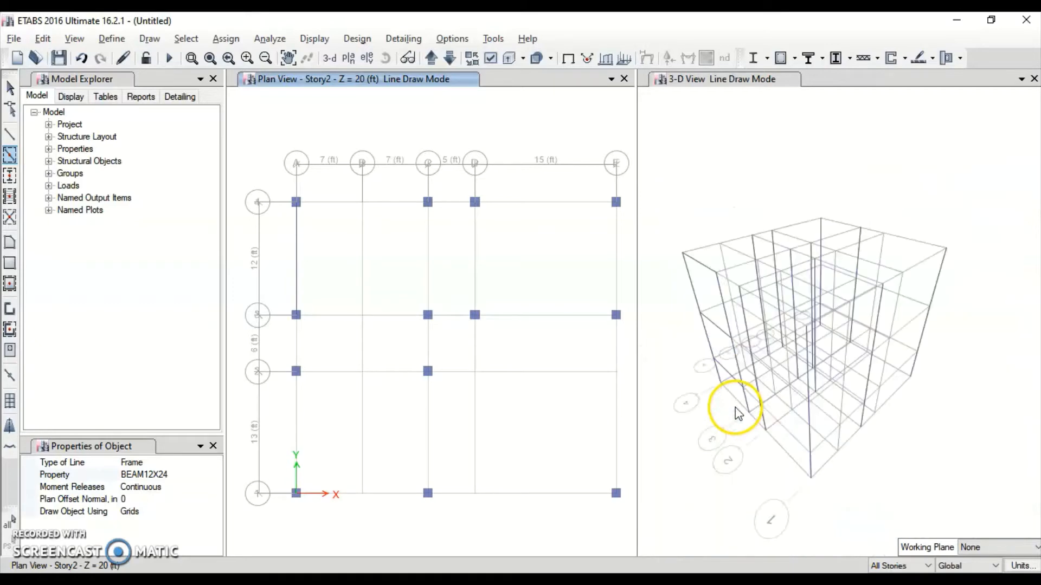
scroll(725, 409, "up", 5)
scroll(730, 400, "down", 6)
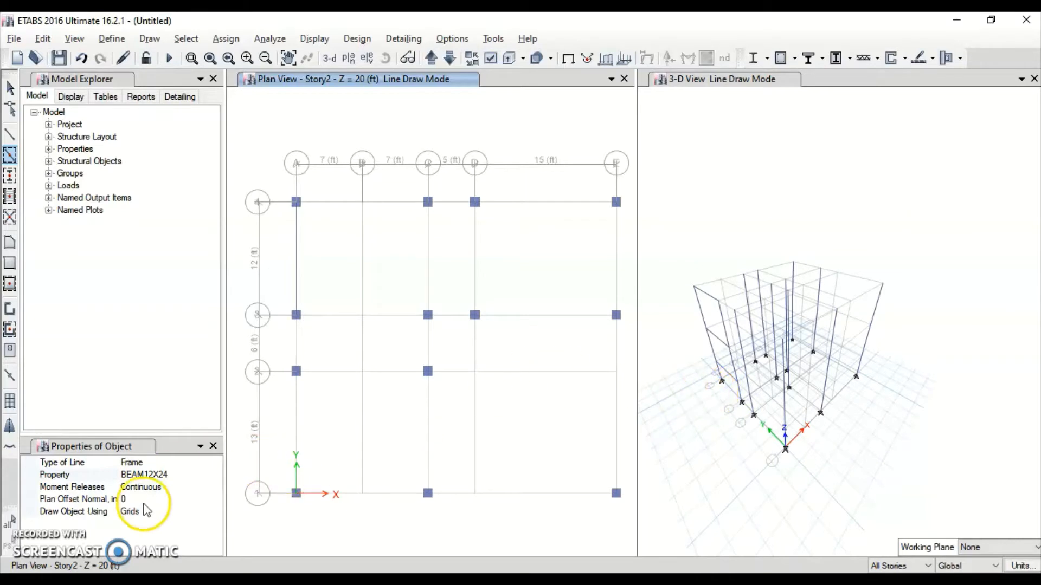
key("ctrl+z")
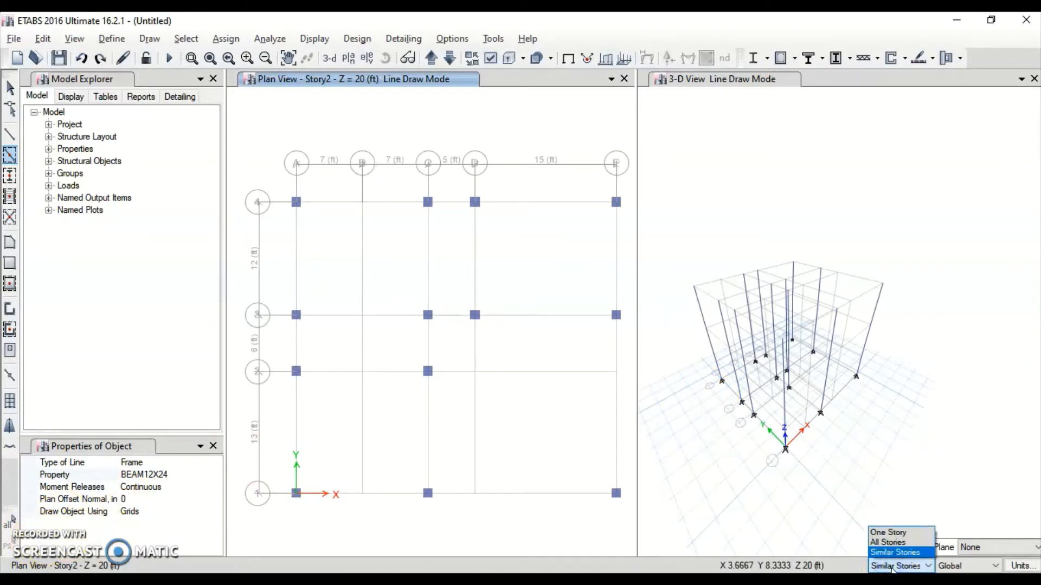
Set scope to All Stories and draw beams on grid A 1-2, row 2 A-C, row 3 B-C, grid B 2-3
left_click(888, 533)
left_click(890, 565)
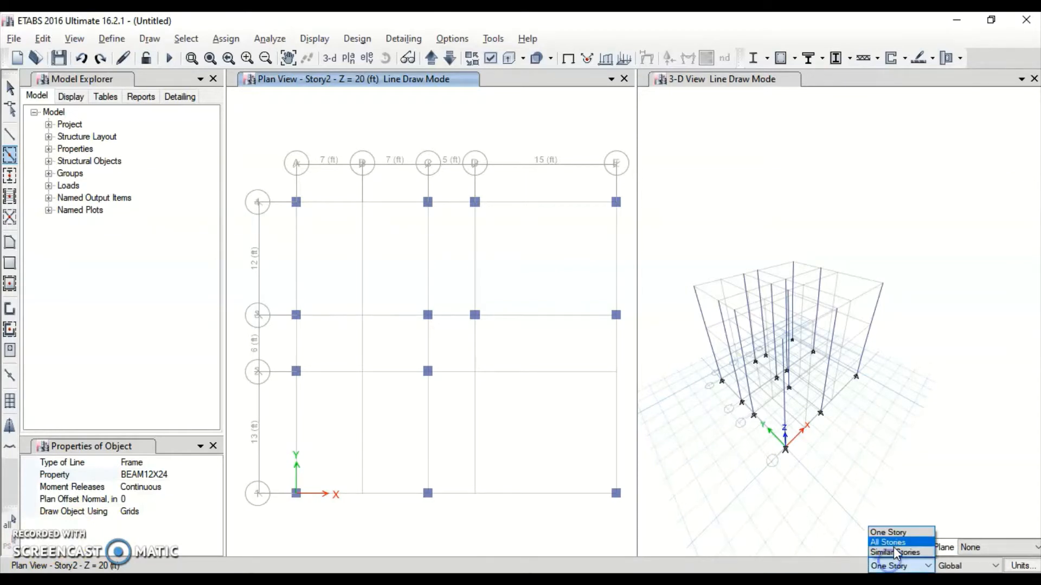
left_click(893, 543)
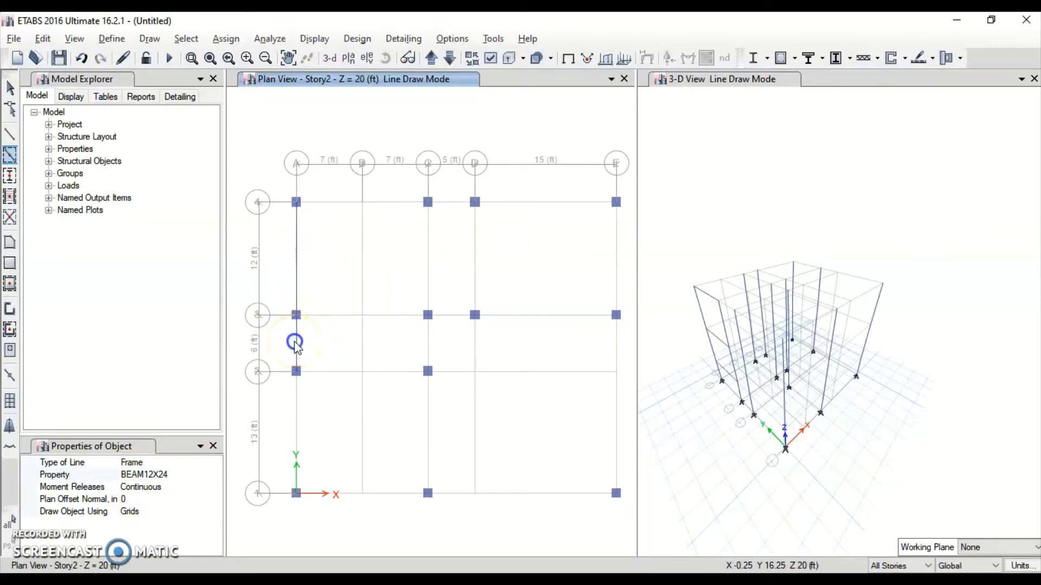
left_click(295, 408)
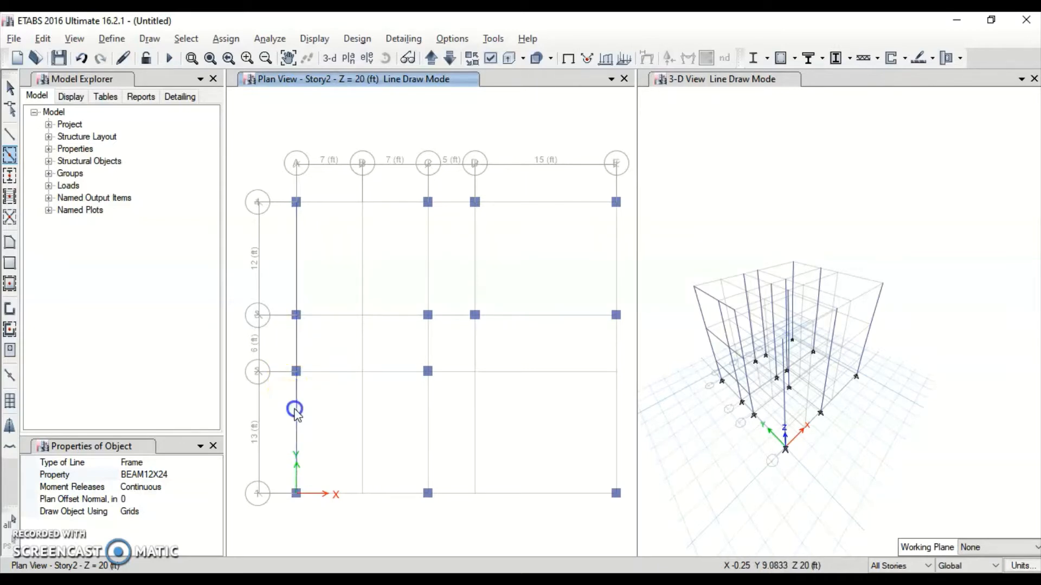
left_click(342, 372)
left_click(372, 370)
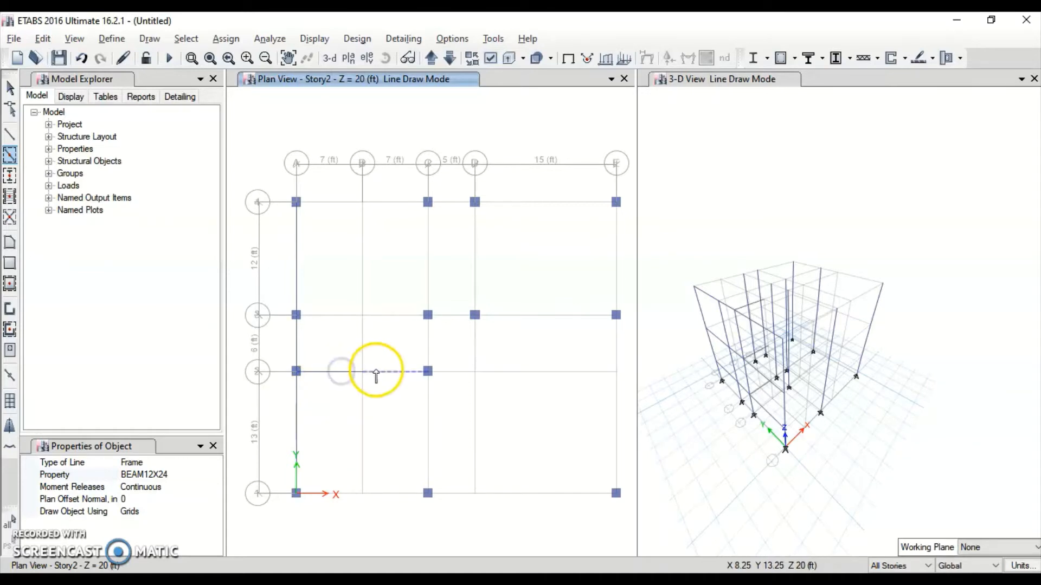
left_click(386, 314)
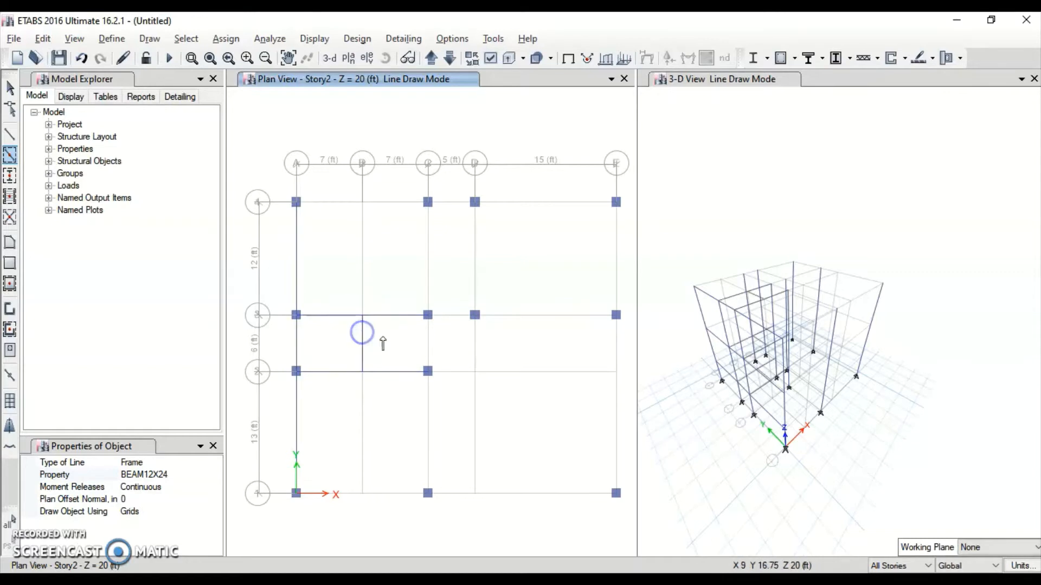
left_click(414, 343)
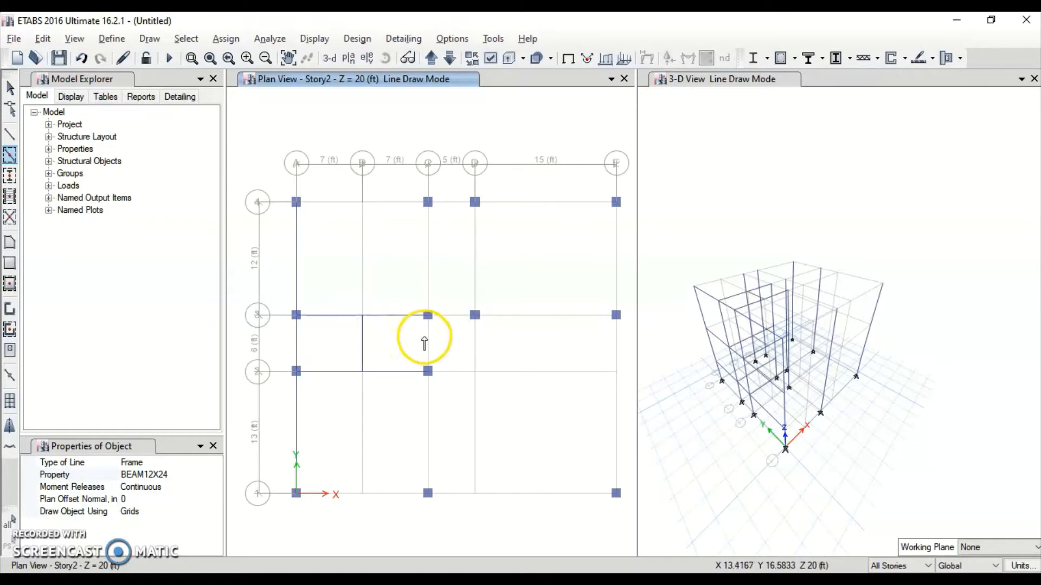
Draw beams along grid C rows 1-4, row 4 C-E, grid D 3-4, row 3 D-E and grid E 3-4
left_click(429, 404)
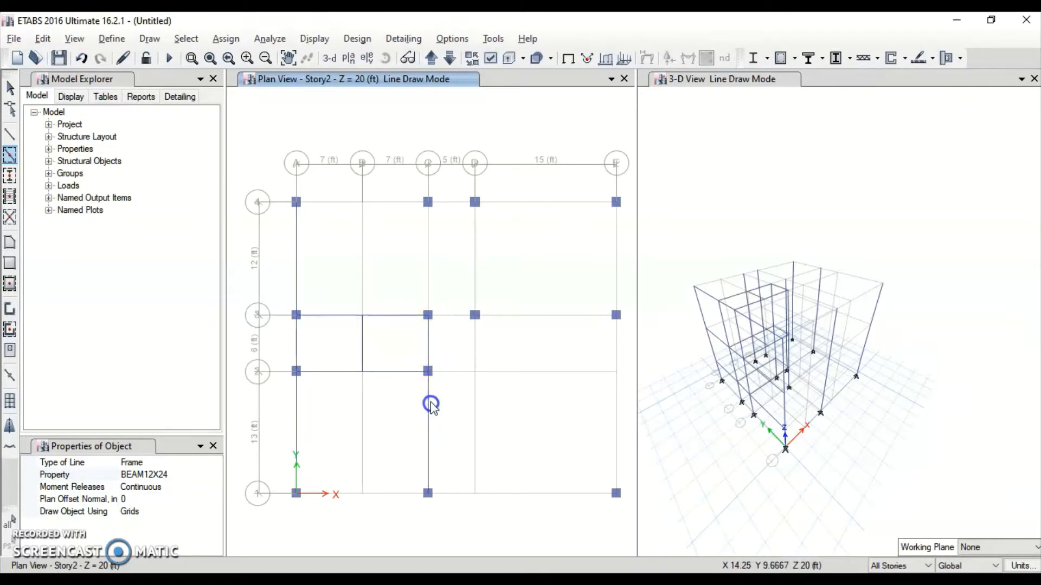
left_click(451, 319)
left_click(426, 259)
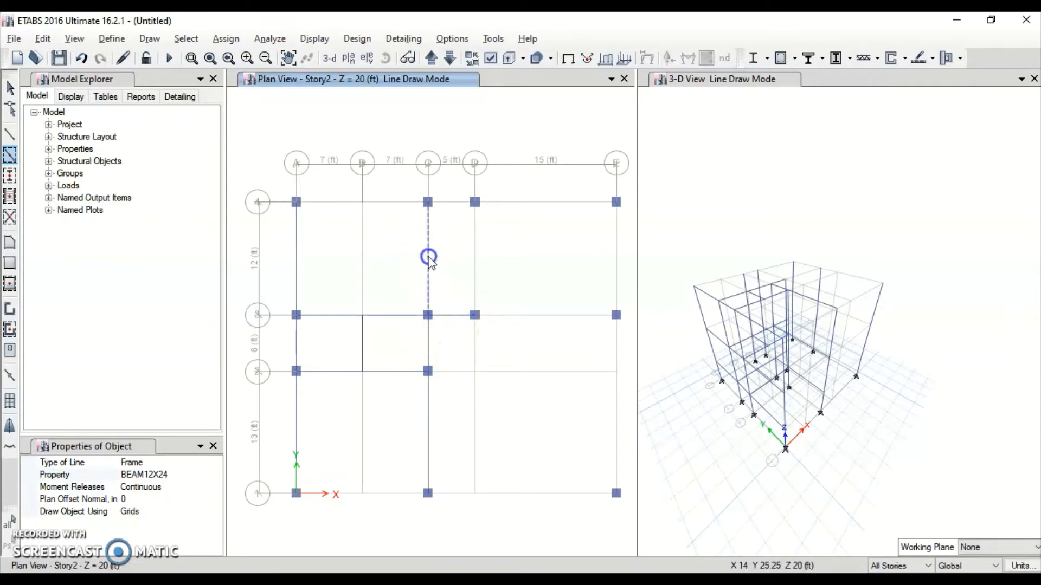
left_click(474, 251)
left_click(453, 209)
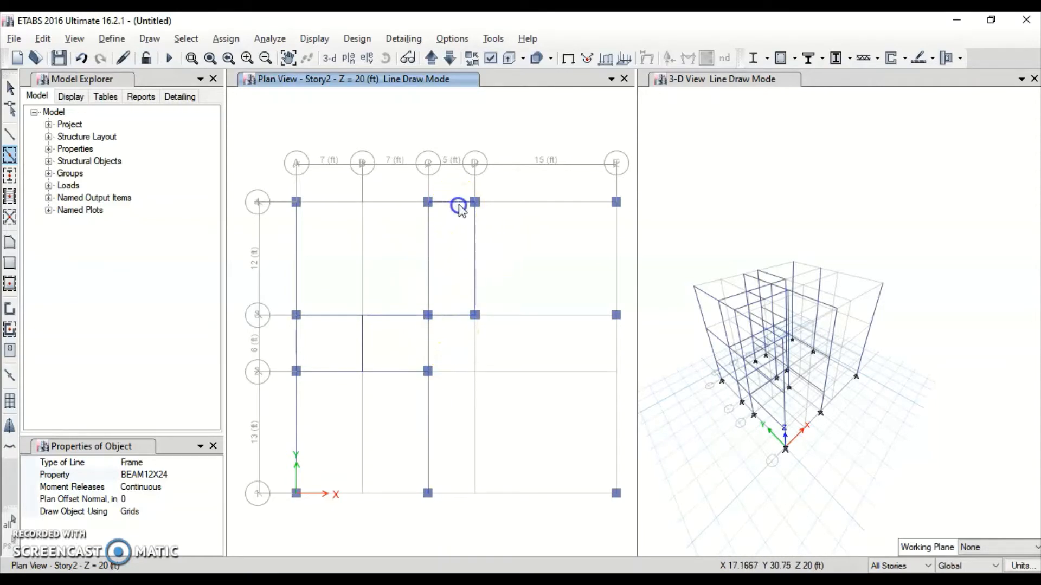
left_click(518, 205)
left_click(611, 255)
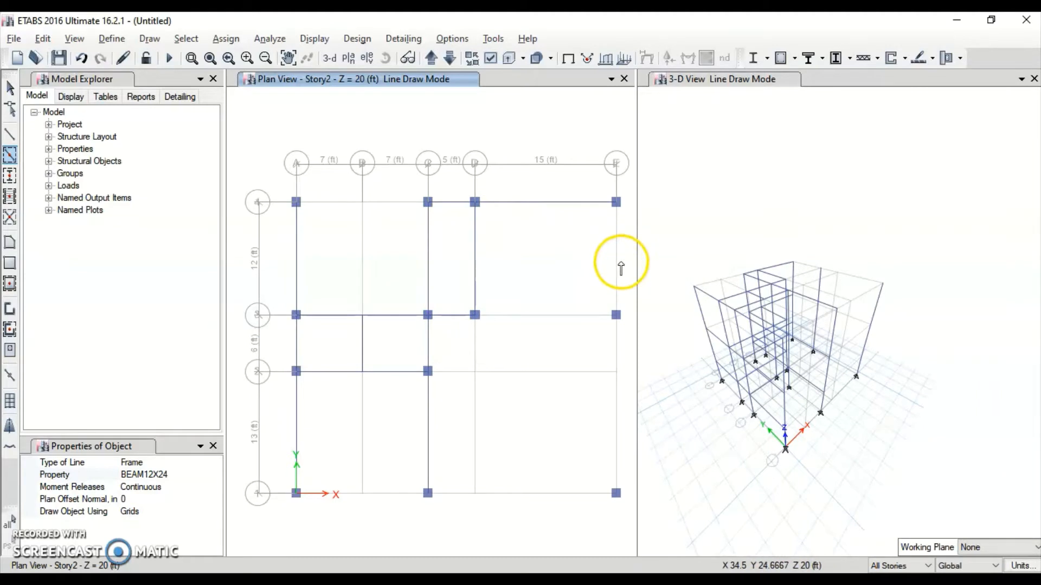
left_click(618, 267)
left_click(530, 314)
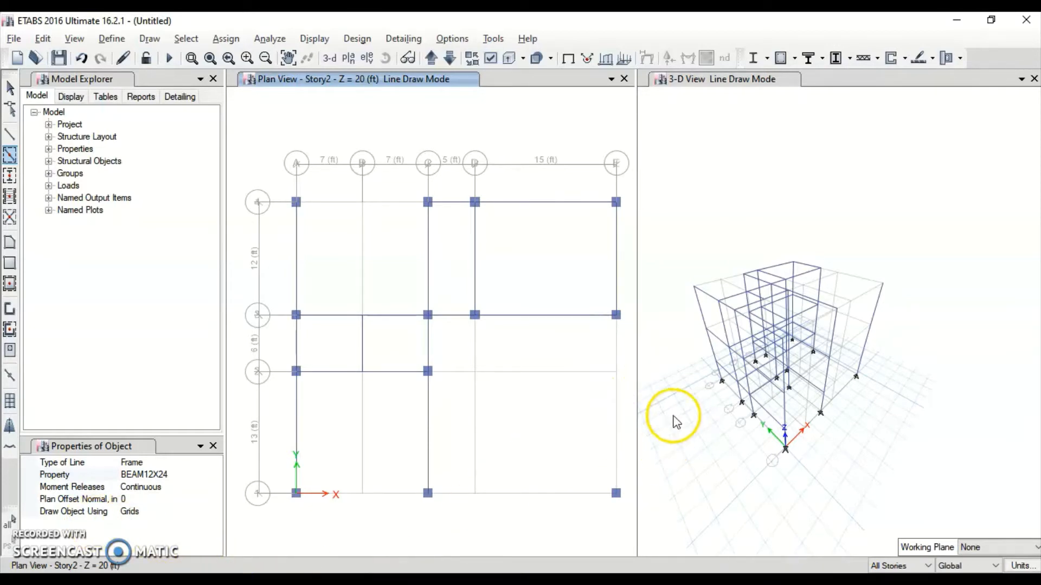
Draw a continuous beam line from E2 to E1, then along row 1 through C1 to A1
left_click(13, 139)
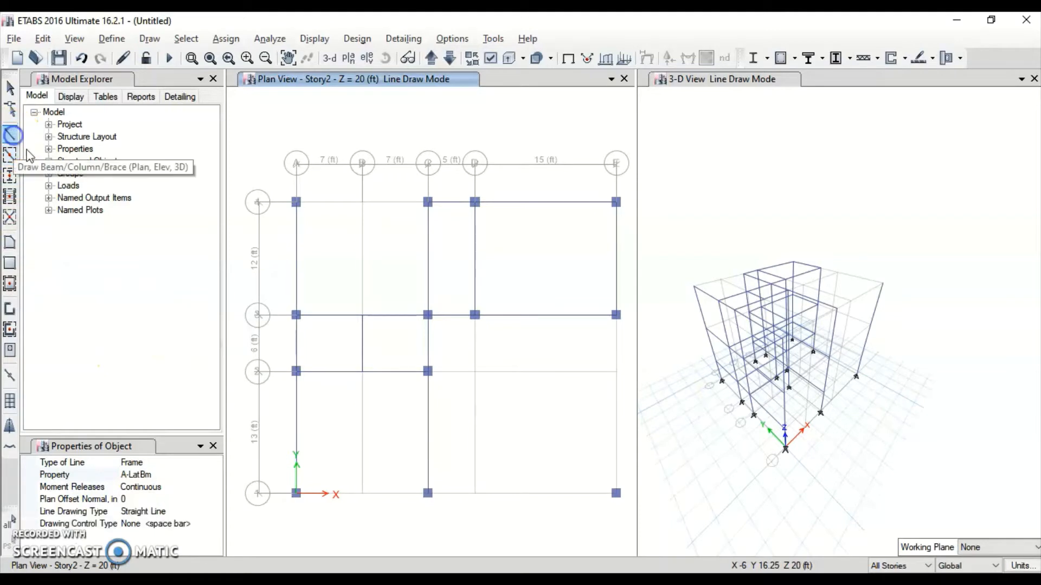
left_click(616, 314)
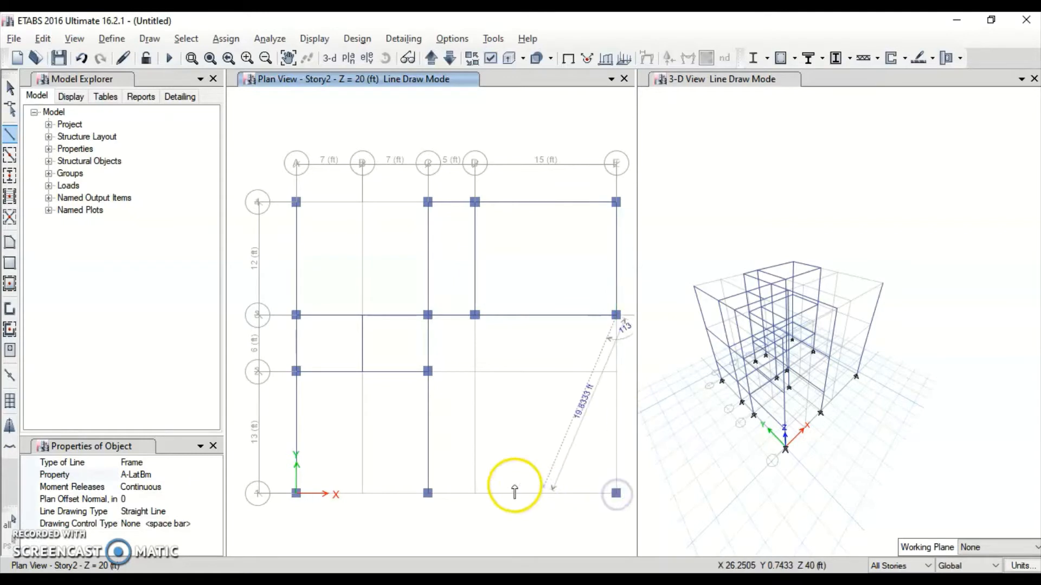
left_click(616, 493)
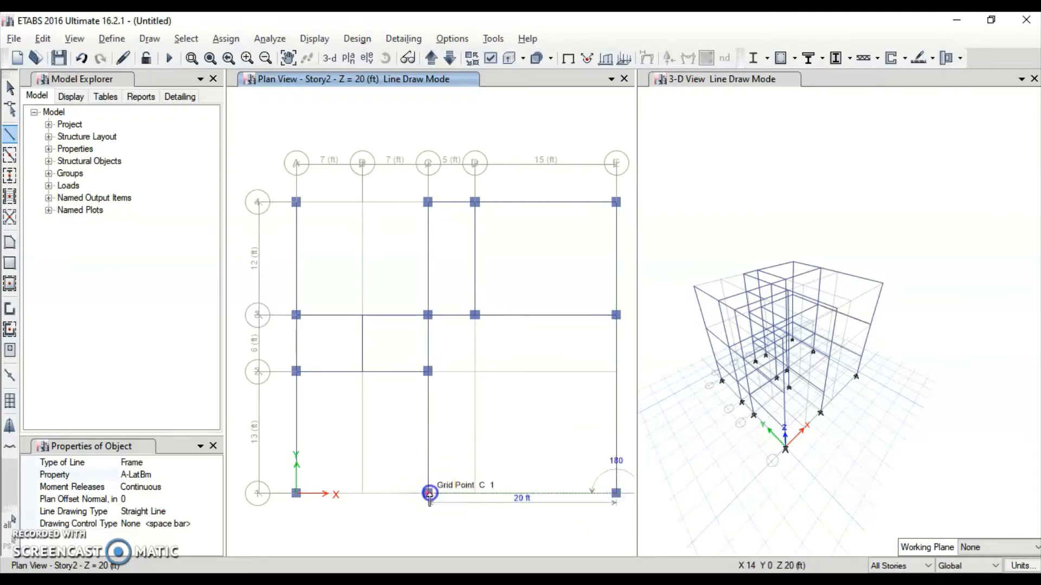
left_click(428, 493)
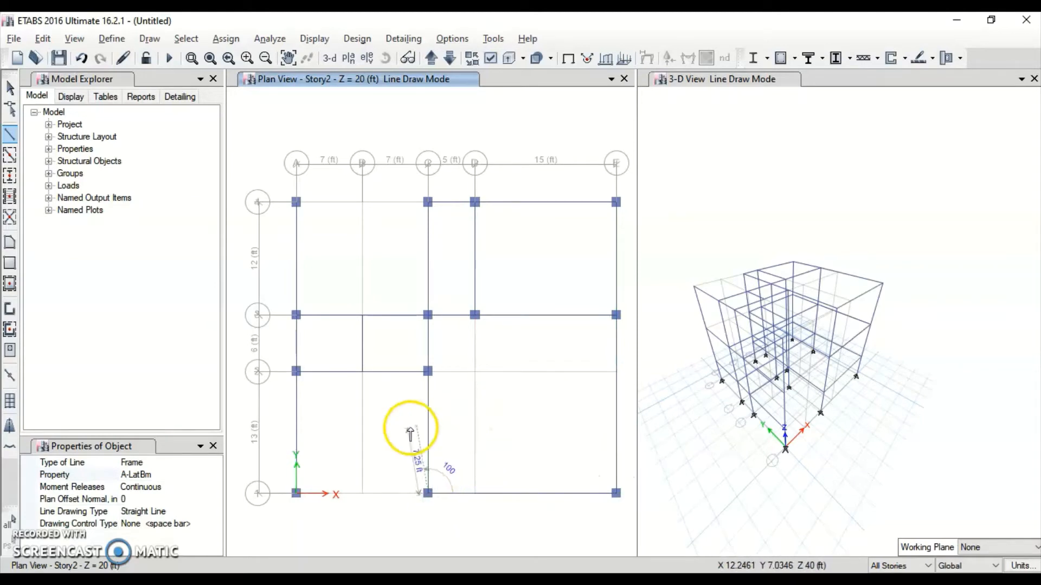
left_click(296, 494)
key("Escape")
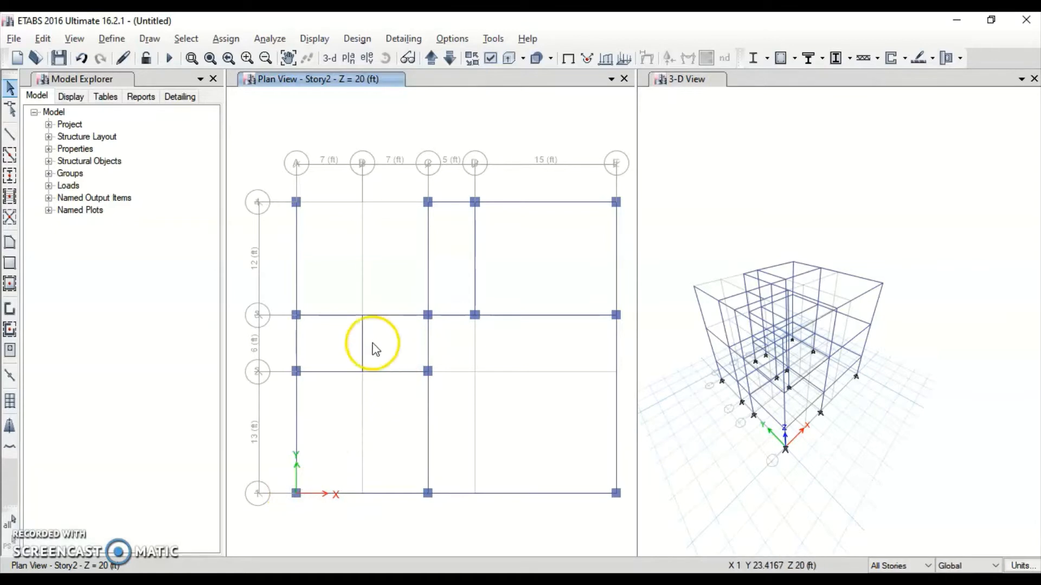
Draw a beam from grid A4 to C4
left_click(10, 135)
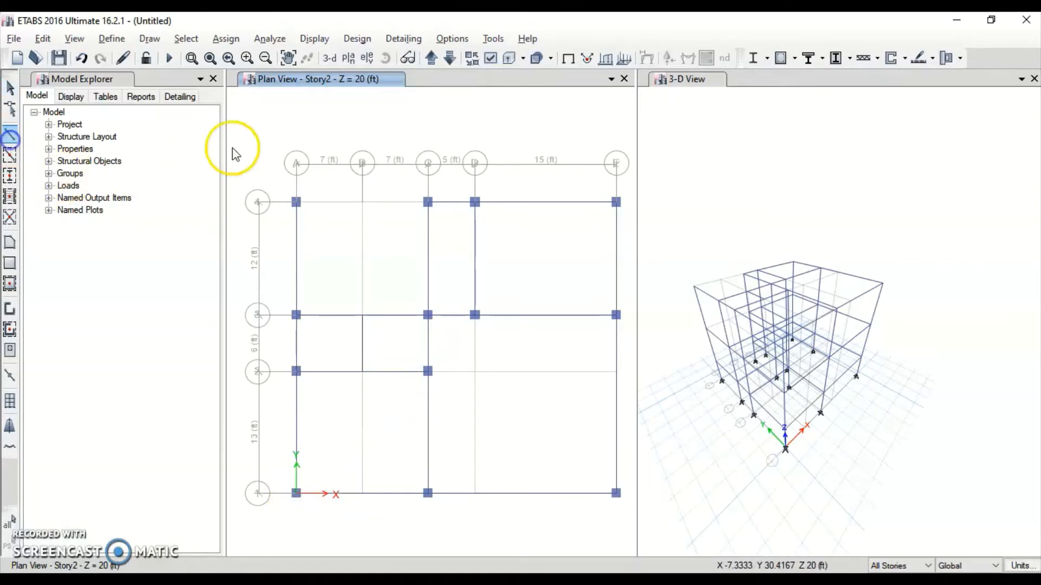
left_click(296, 201)
left_click(427, 202)
key("Escape")
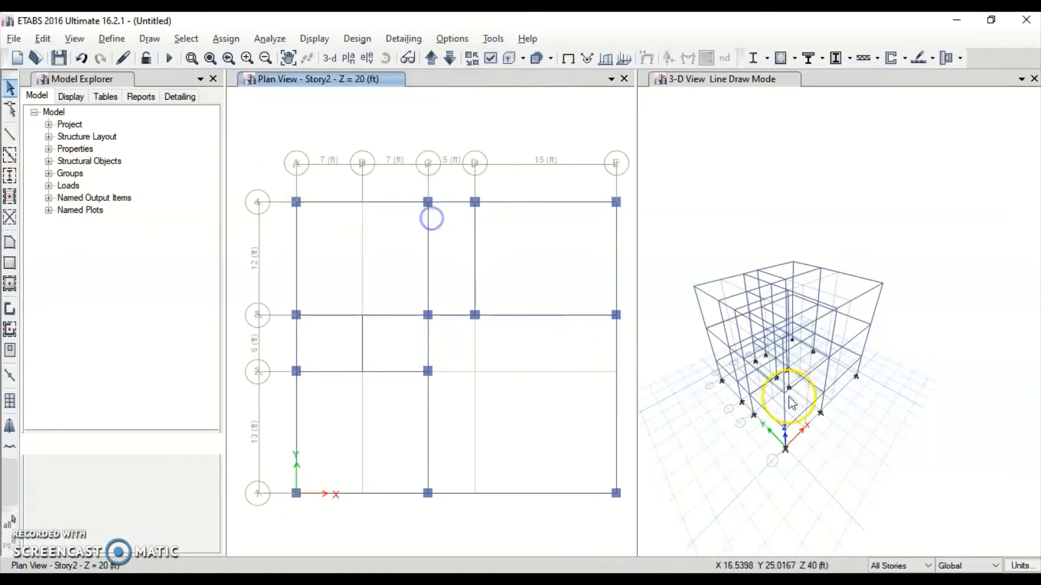
Orbit the 3-D view to an elevated front angle and turn on the extruded member display
scroll(789, 331, "down", 5)
scroll(797, 308, "up", 8)
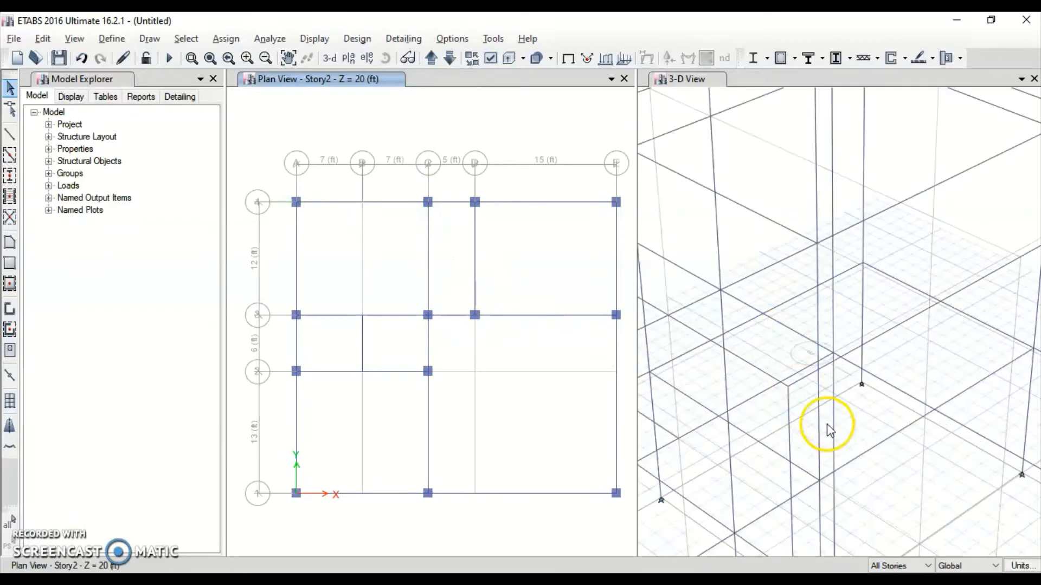
scroll(825, 431, "down", 4)
left_click(825, 470)
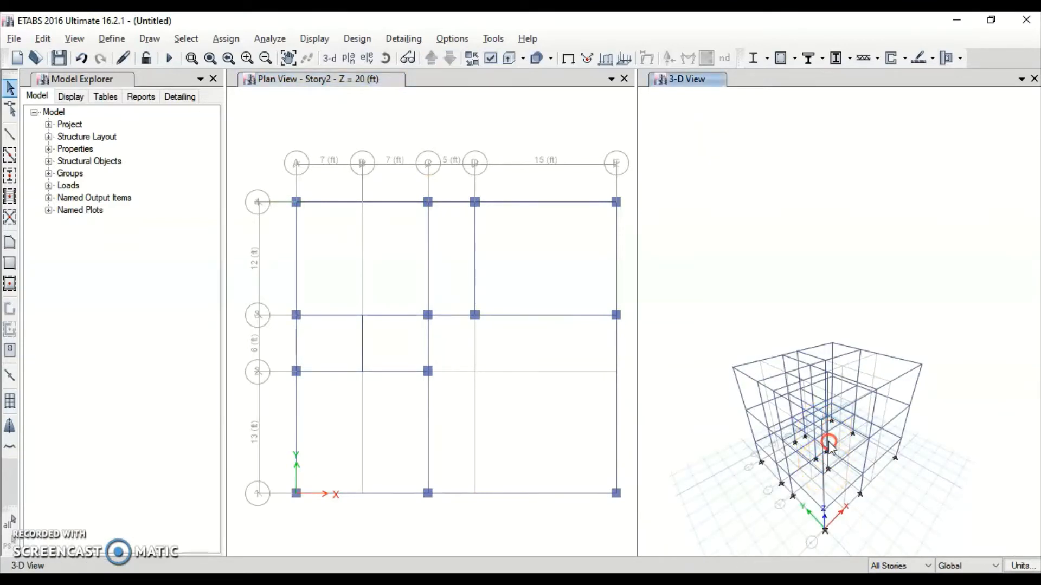
middle_click_drag(744, 433, 688, 421, "shift")
middle_click_drag(764, 462, 753, 390, "shift")
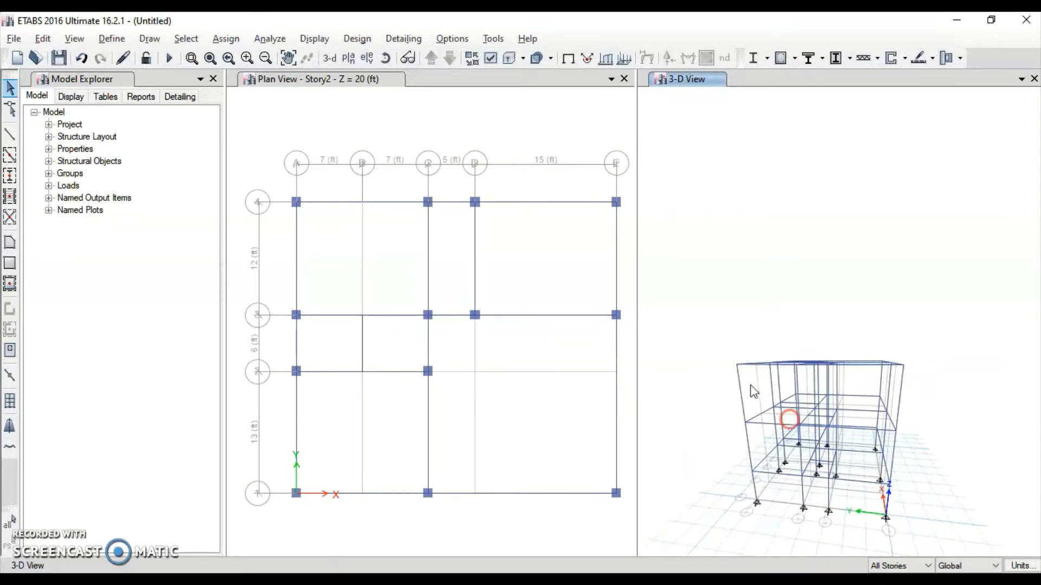
left_click(536, 58)
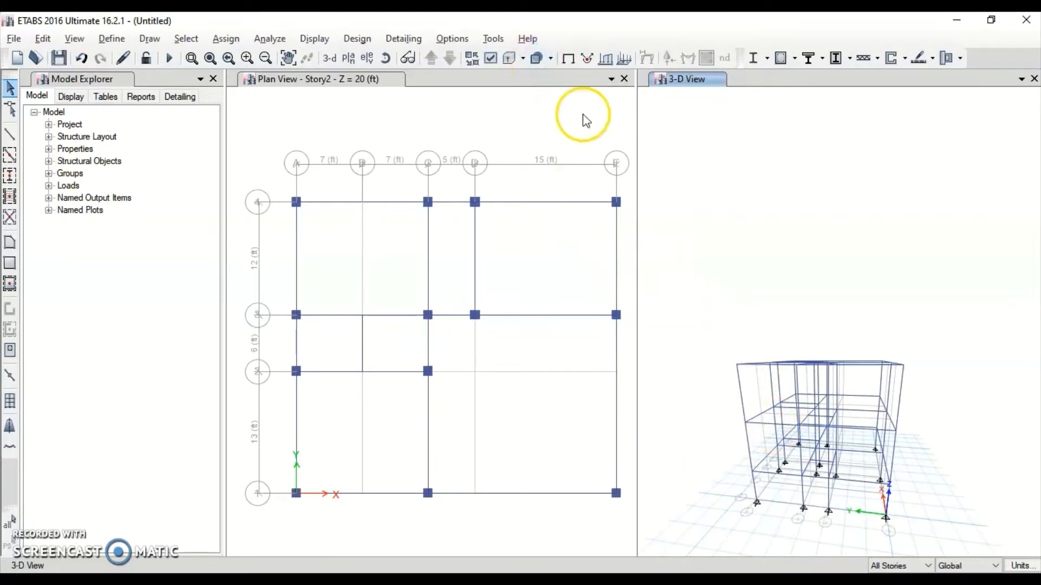
left_click(550, 58)
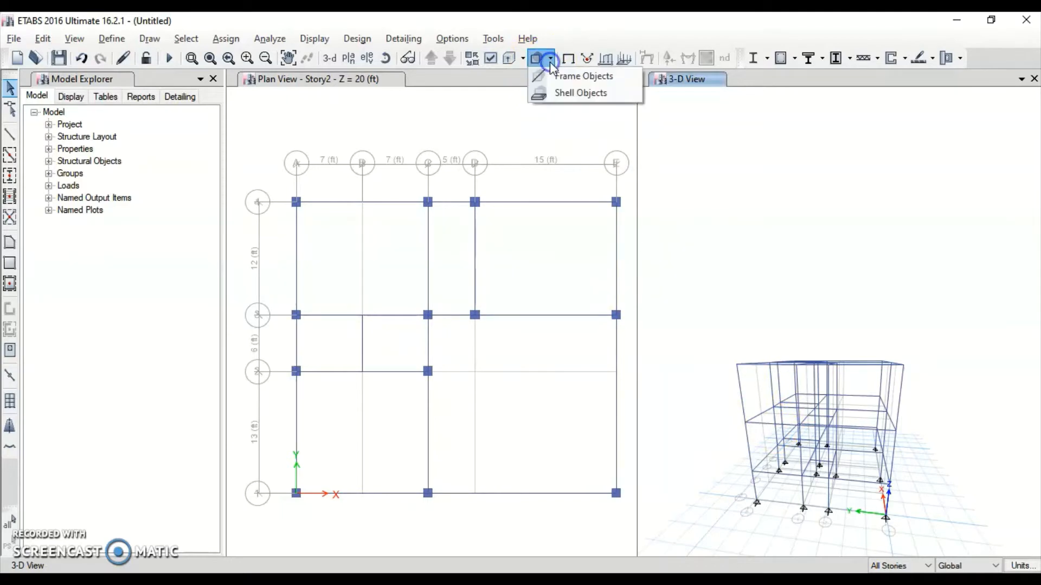
left_click(550, 60)
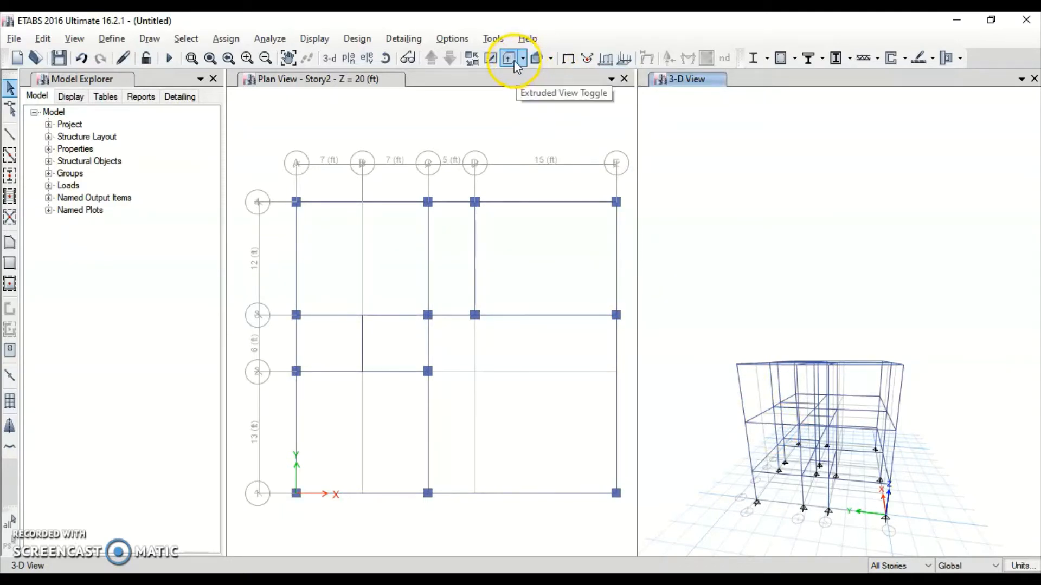
left_click(509, 59)
Orbit the extruded frame to inspect it from several angles, briefly comparing with the line view
left_click_drag(808, 449, 863, 387)
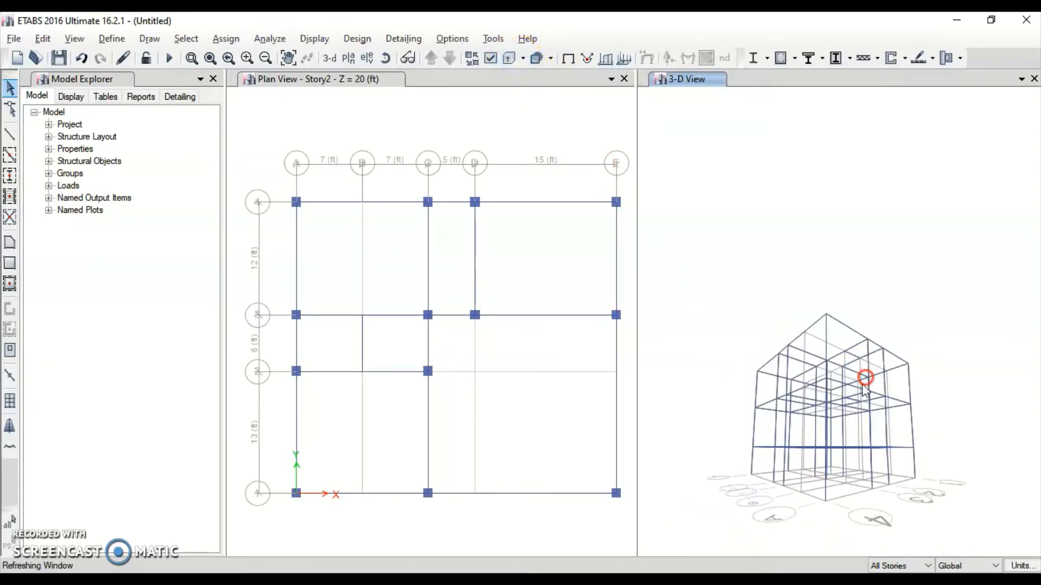
scroll(830, 400, "up", 5)
scroll(873, 374, "down", 3)
middle_click_drag(873, 374, 964, 459)
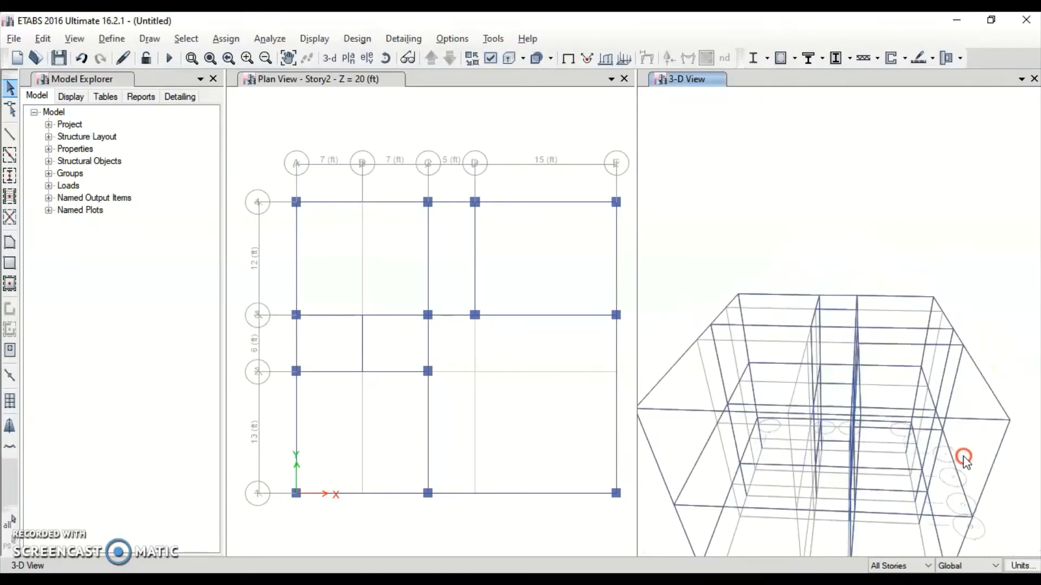
middle_click_drag(879, 386, 866, 330, "shift")
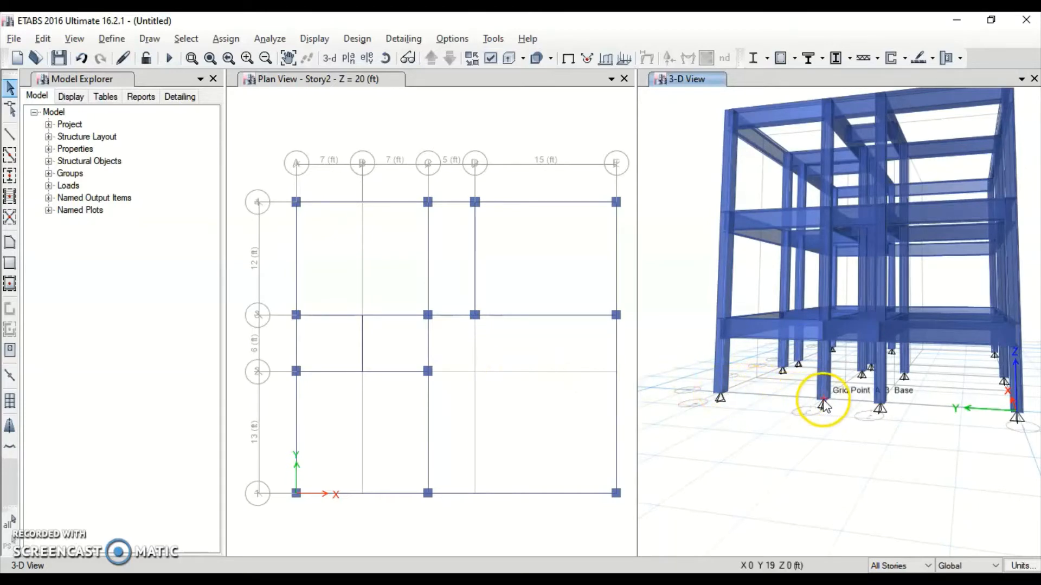
middle_click_drag(846, 352, 878, 291, "shift")
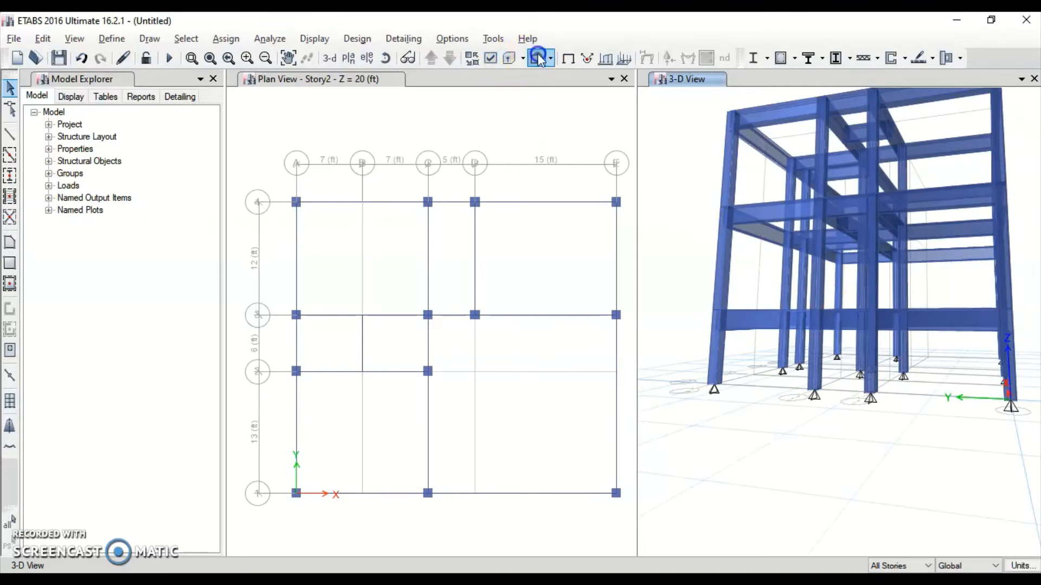
left_click(513, 64)
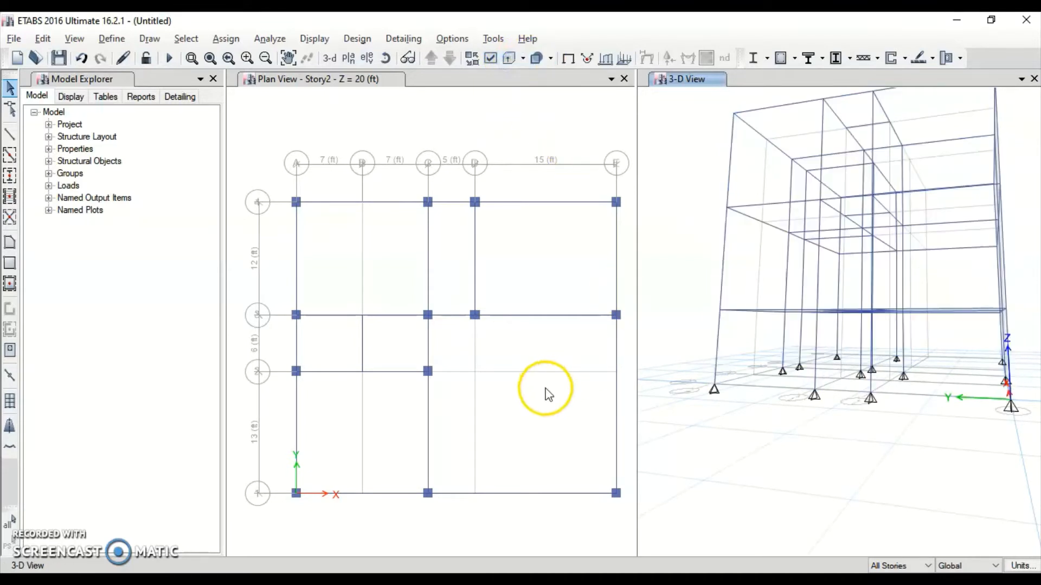
left_click(507, 60)
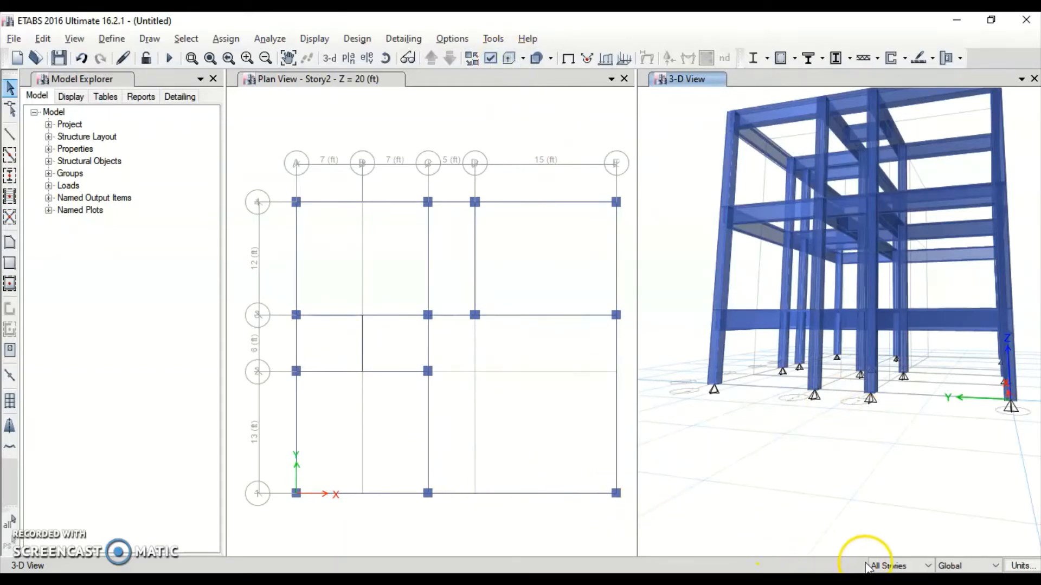
left_click(885, 567)
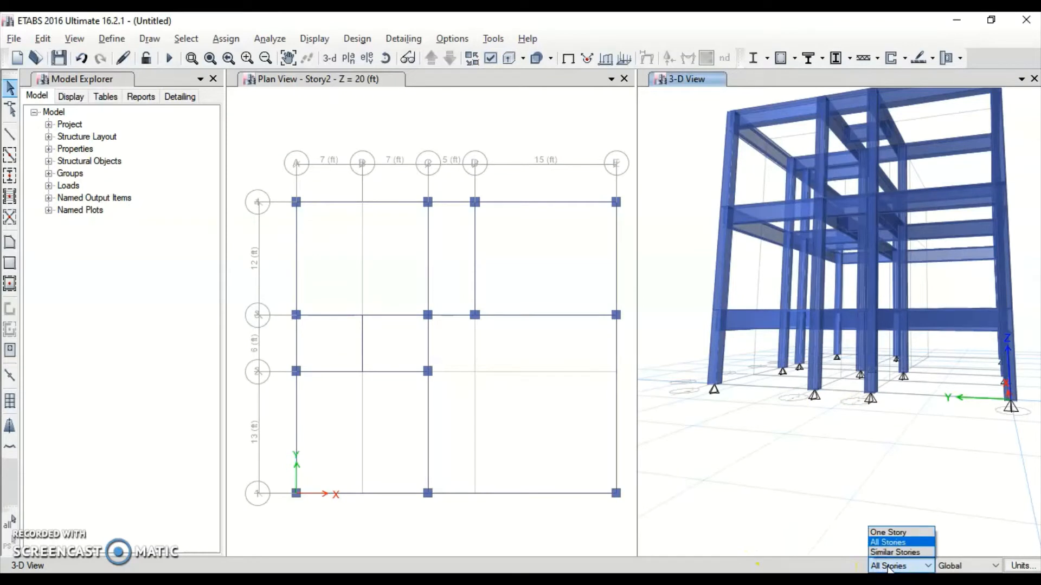
Switch the status-bar story scope from All Stories to Similar Stories
left_click(891, 554)
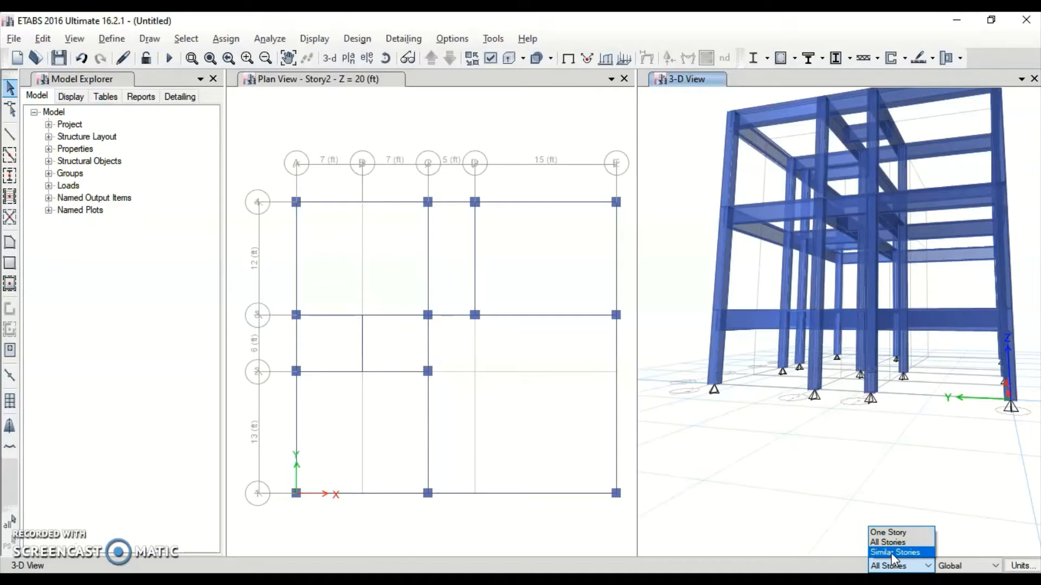
left_click(891, 551)
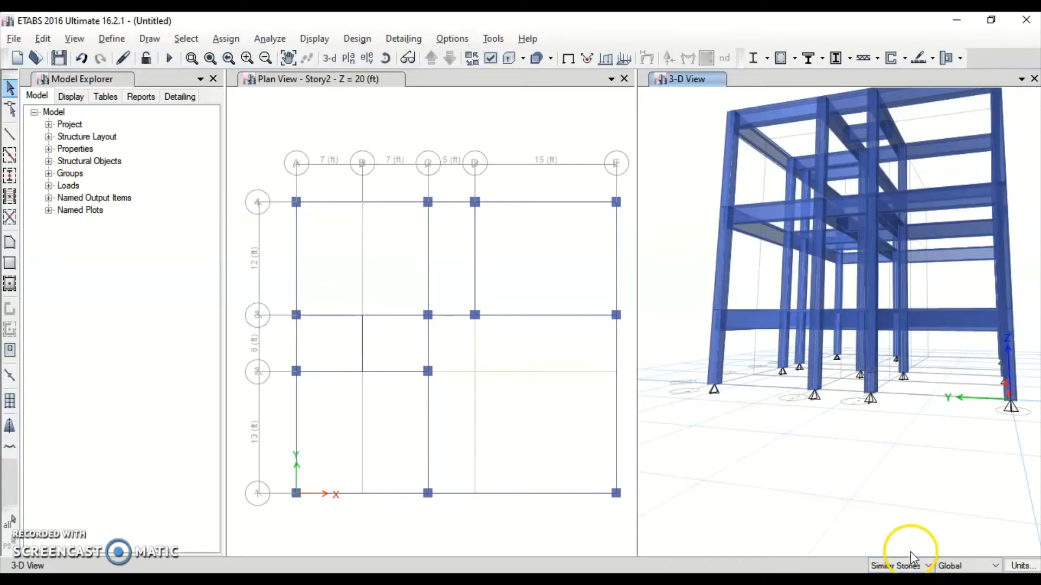
Open the story and grid system data and review the G1 grid system without changes
right_click(363, 120)
left_click(386, 128)
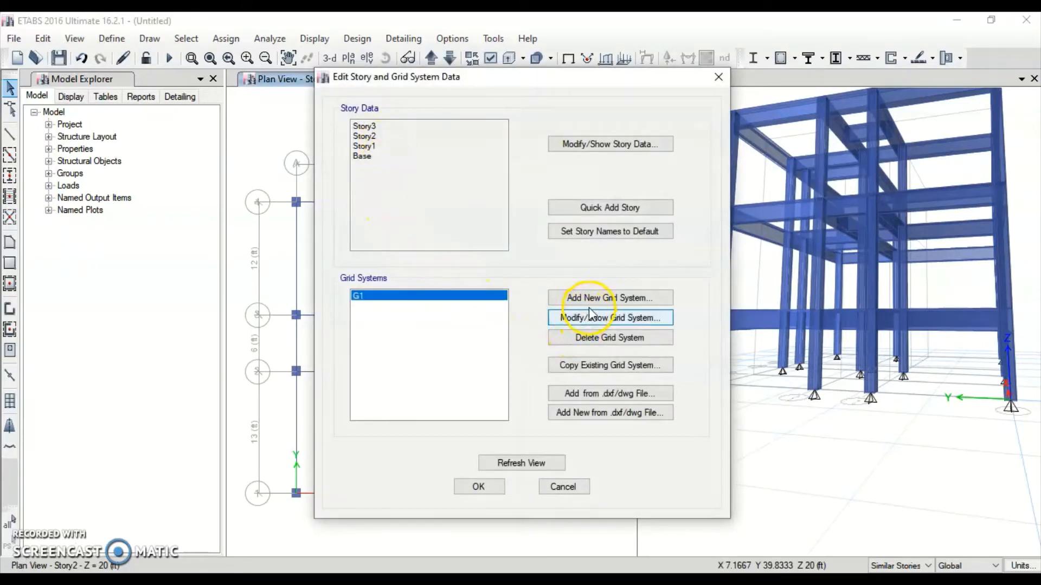
left_click(613, 322)
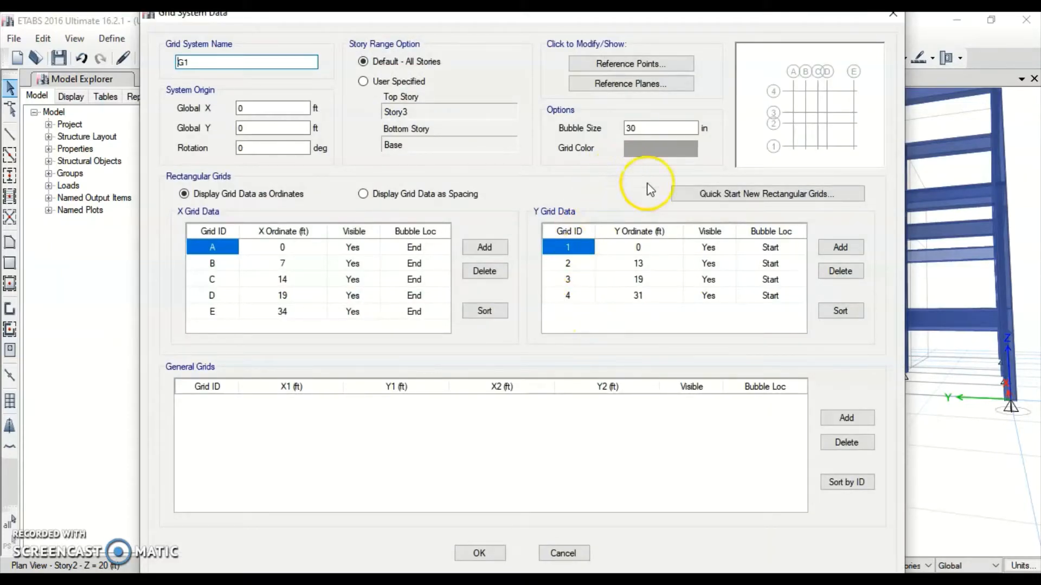
left_click(727, 201)
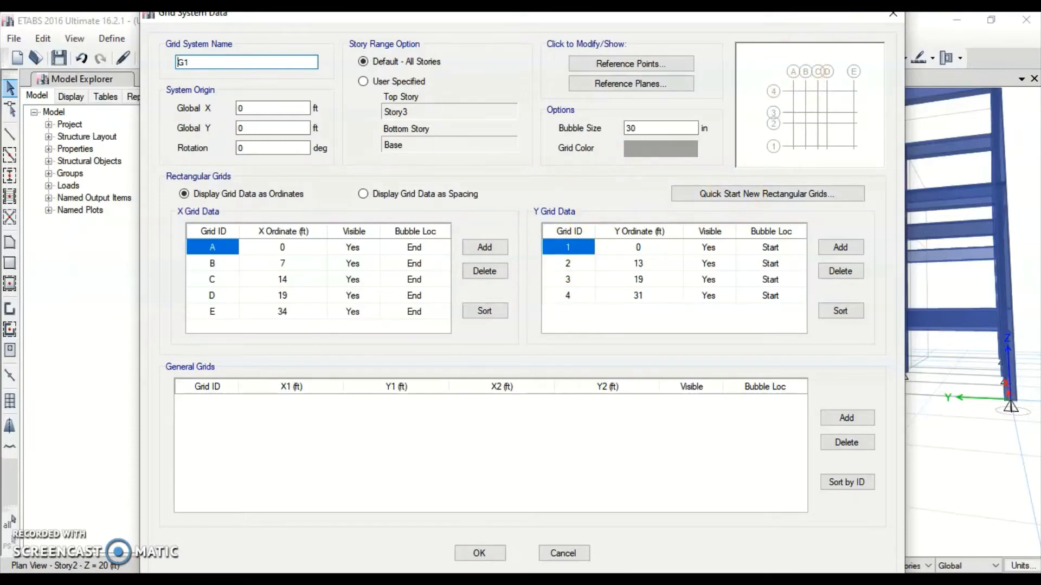
left_click(886, 22)
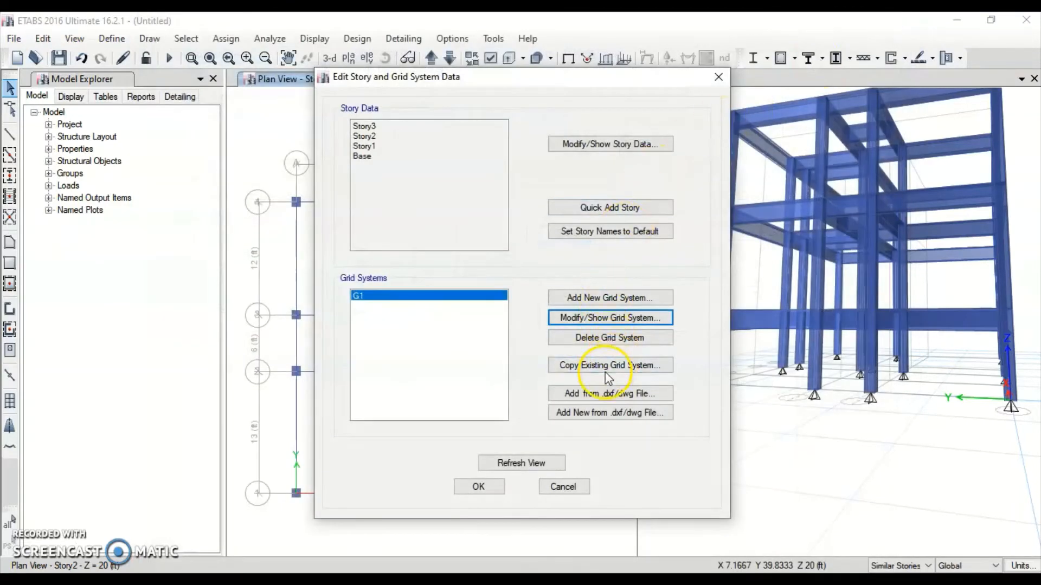
In the story data, set Story1 Similar To None and accept the changes
left_click(602, 144)
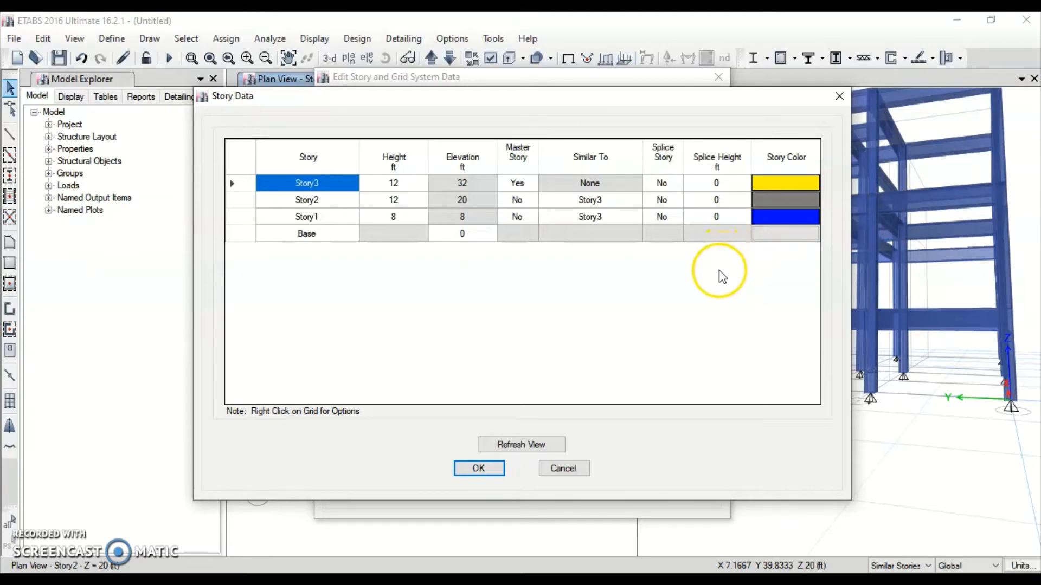
left_click(616, 219)
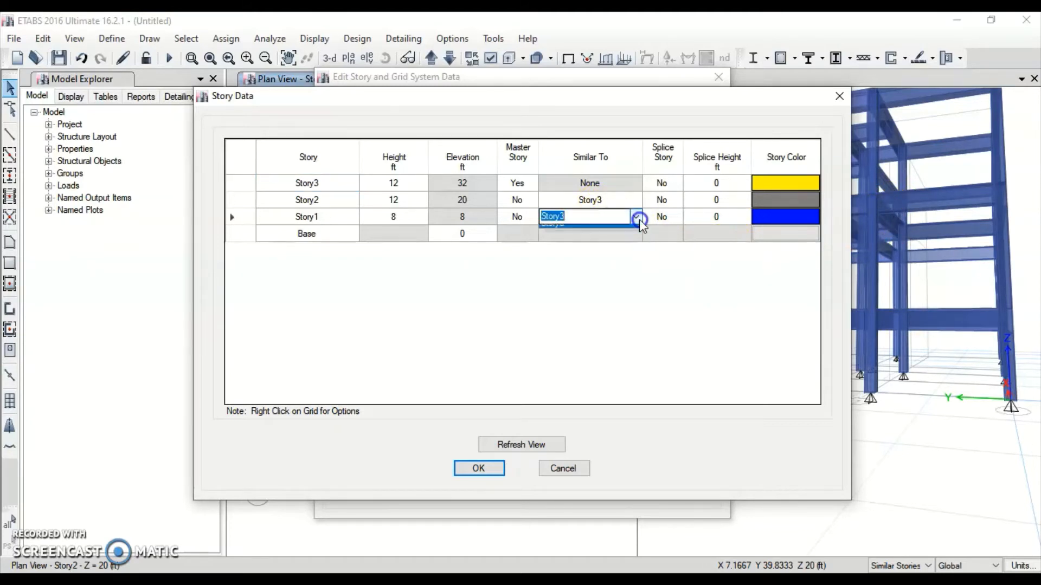
left_click(639, 217)
left_click(612, 233)
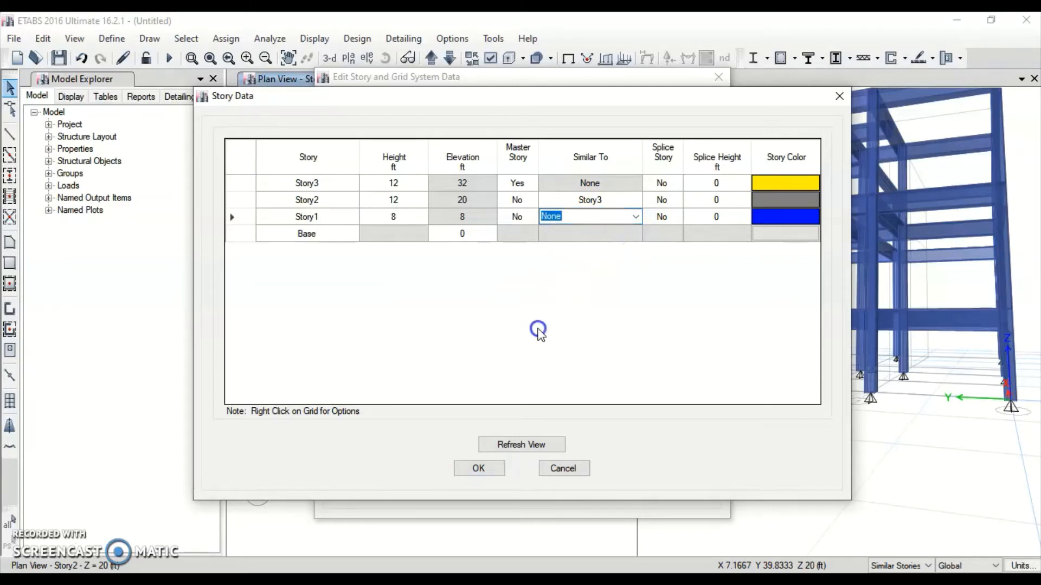
left_click(478, 468)
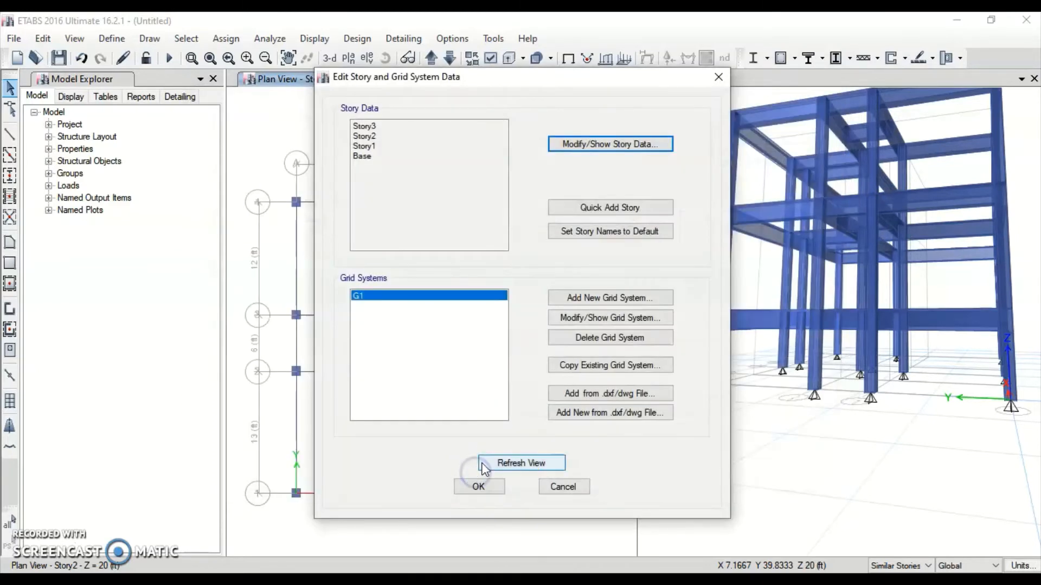
left_click(478, 485)
left_click(808, 284)
left_click(864, 305)
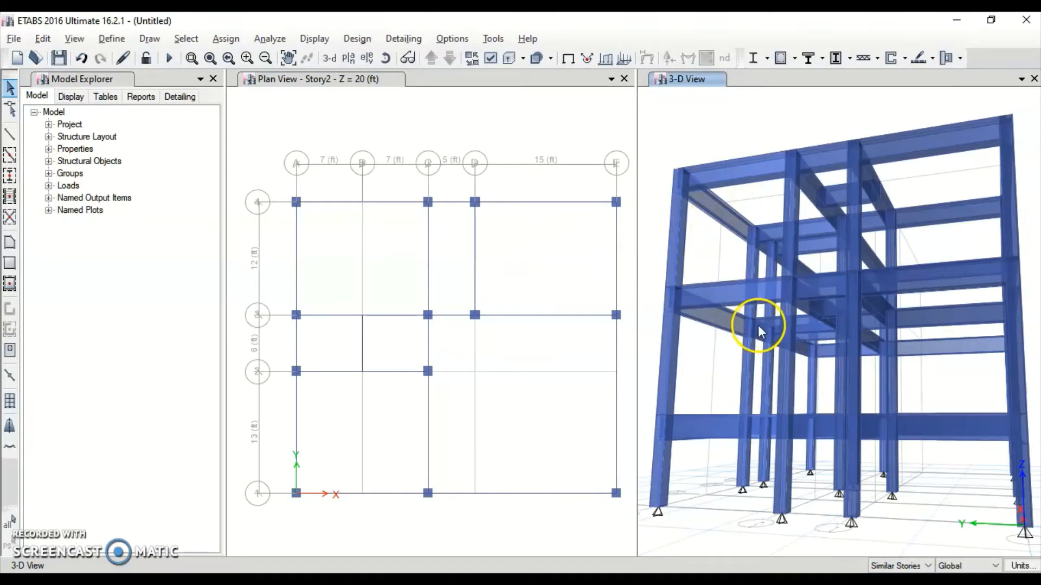
On the Story3 plan, draw a rectangular floor slab from grid A4 to C3
left_click(431, 57)
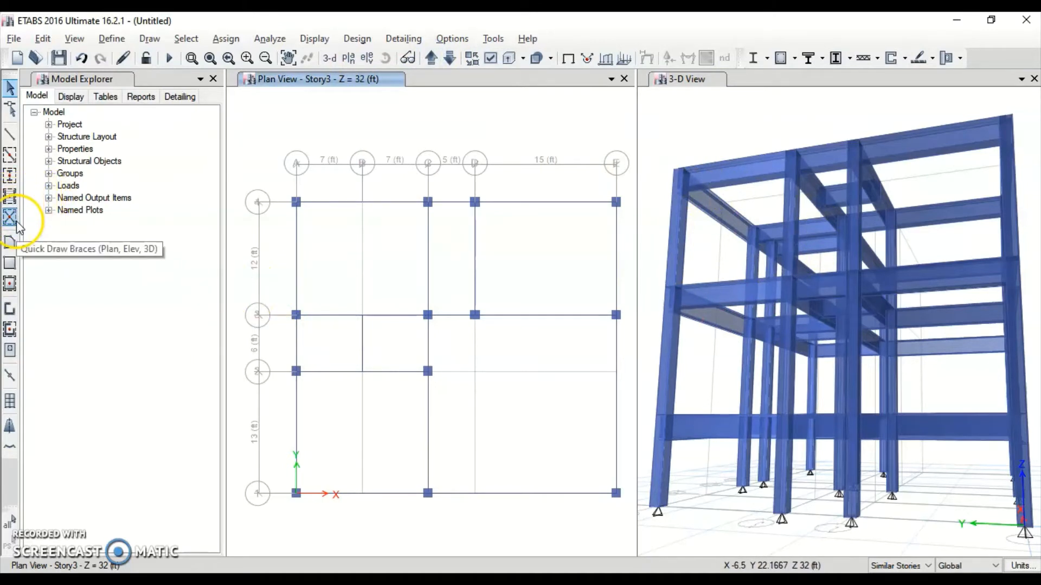
left_click(9, 264)
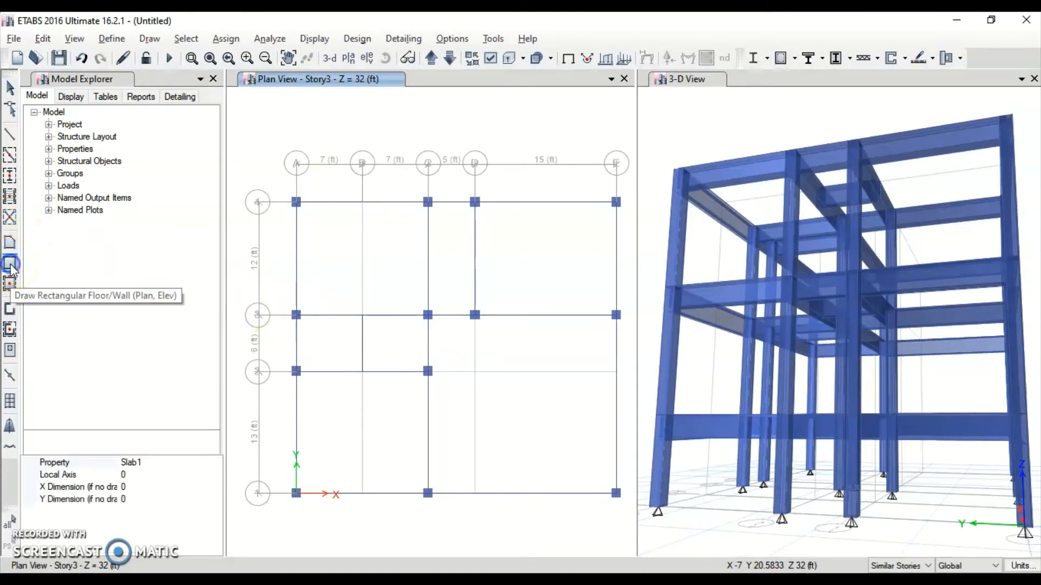
left_click(297, 203)
left_click(428, 314)
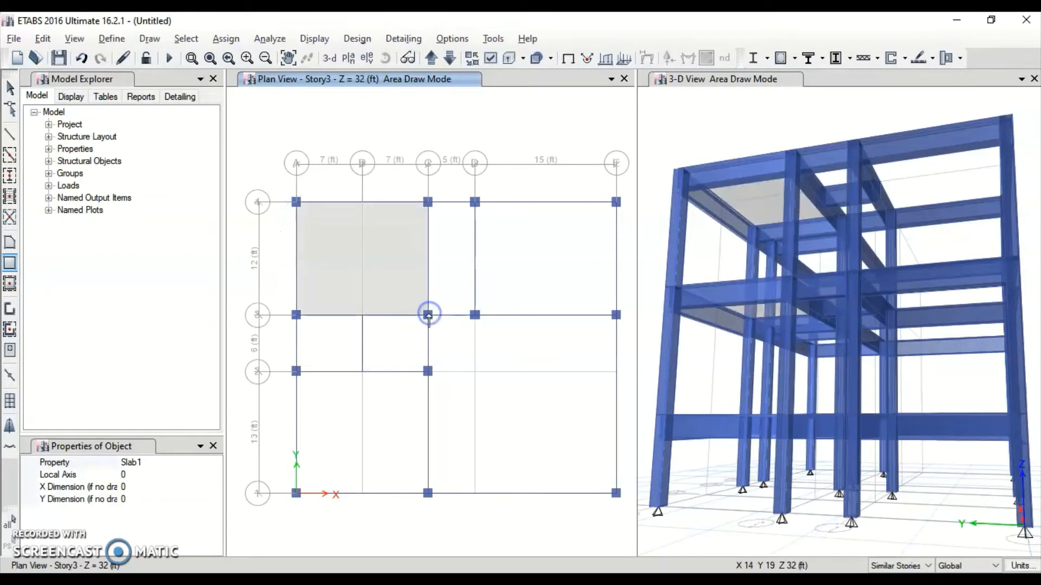
Toggle between extruded and line display and orbit the 3-D view to check the slab
scroll(800, 301, "down", 3)
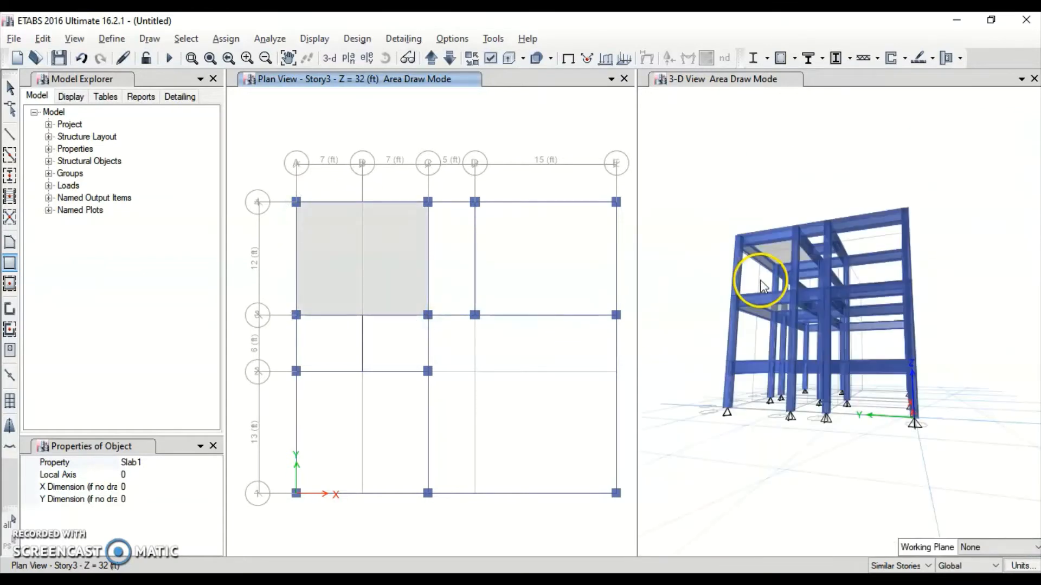
left_click(489, 58)
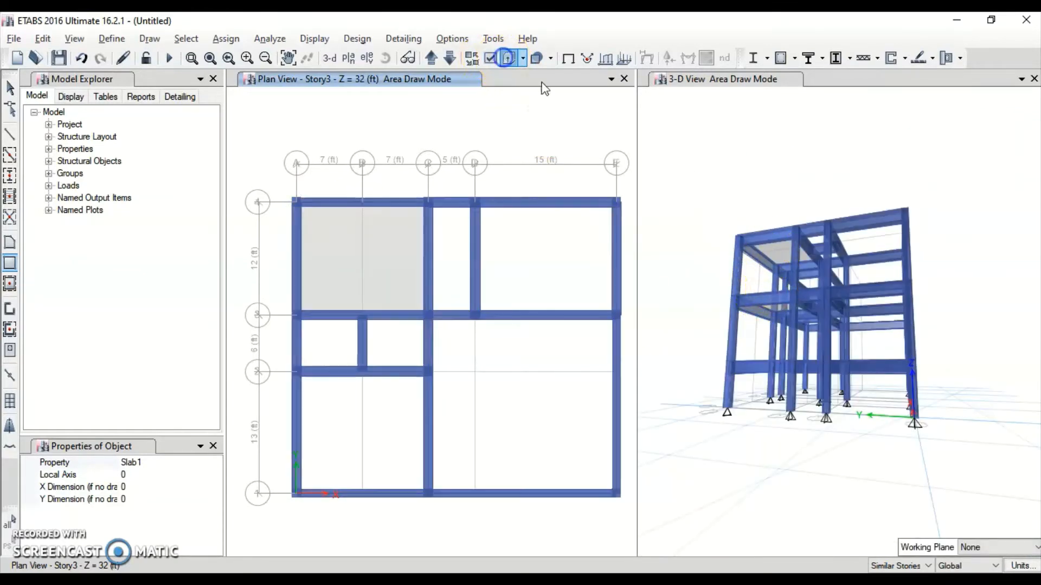
left_click(507, 58)
left_click(698, 180)
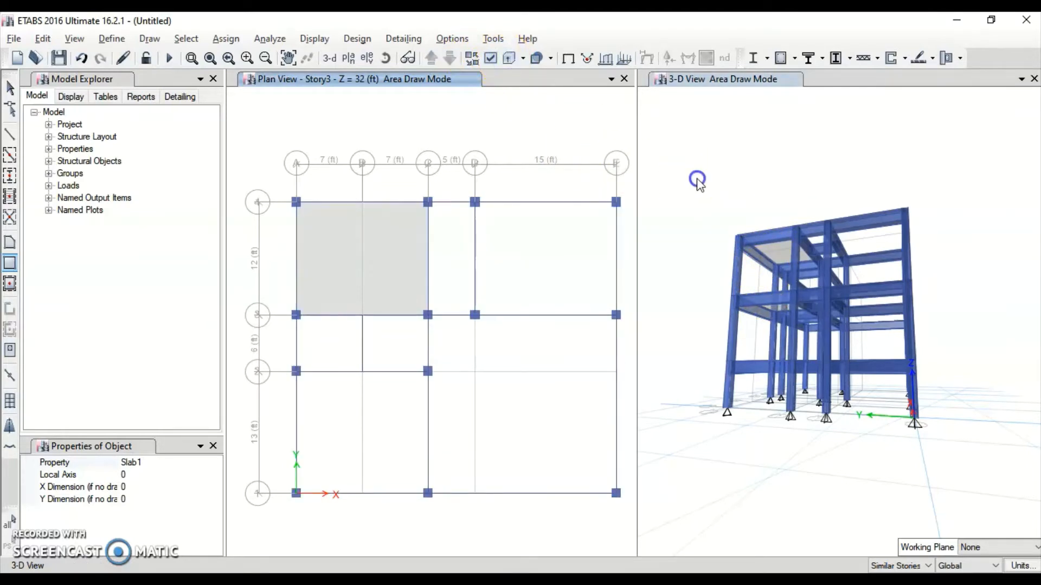
left_click(507, 58)
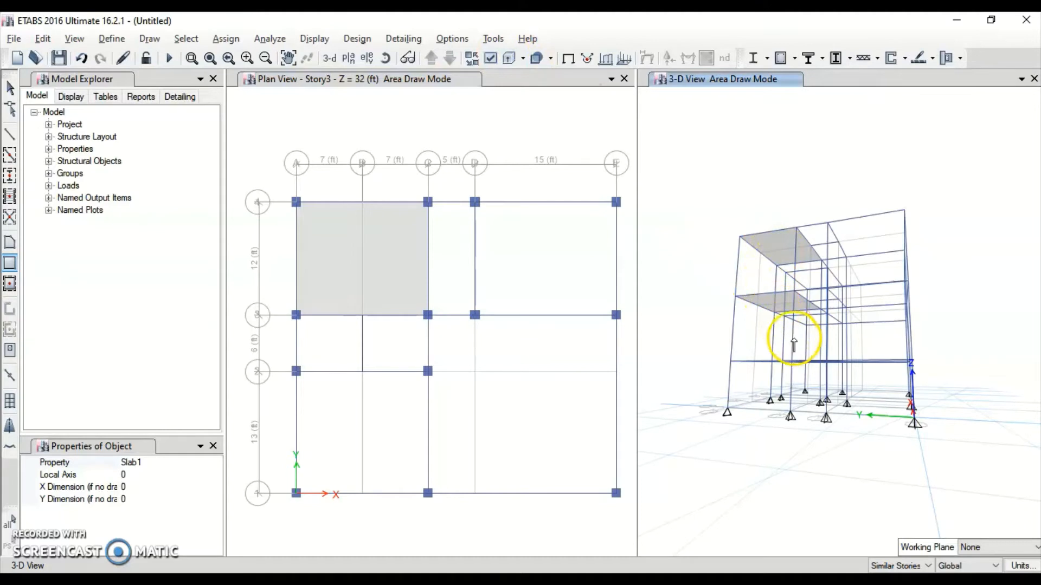
left_click(857, 369)
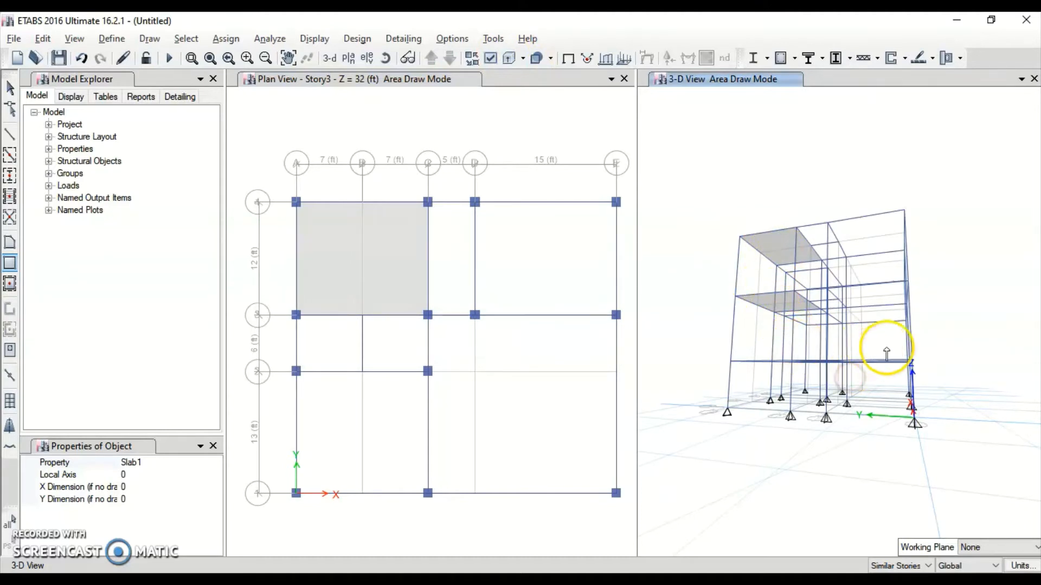
middle_click_drag(908, 330, 881, 382)
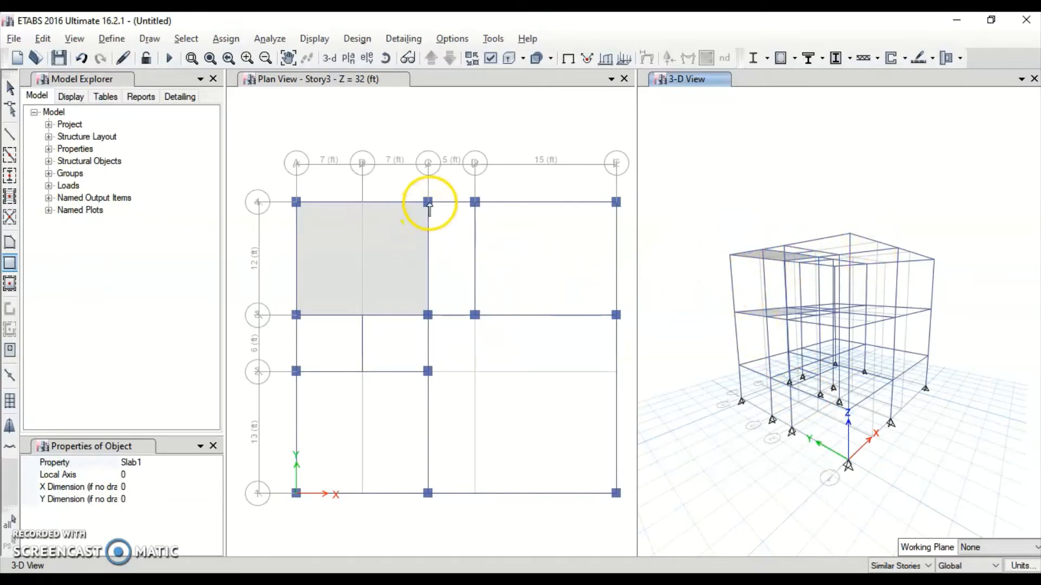
Draw Story3 floor slabs over bays C4–D3, D4–E3 and C3–E1
left_click(401, 130)
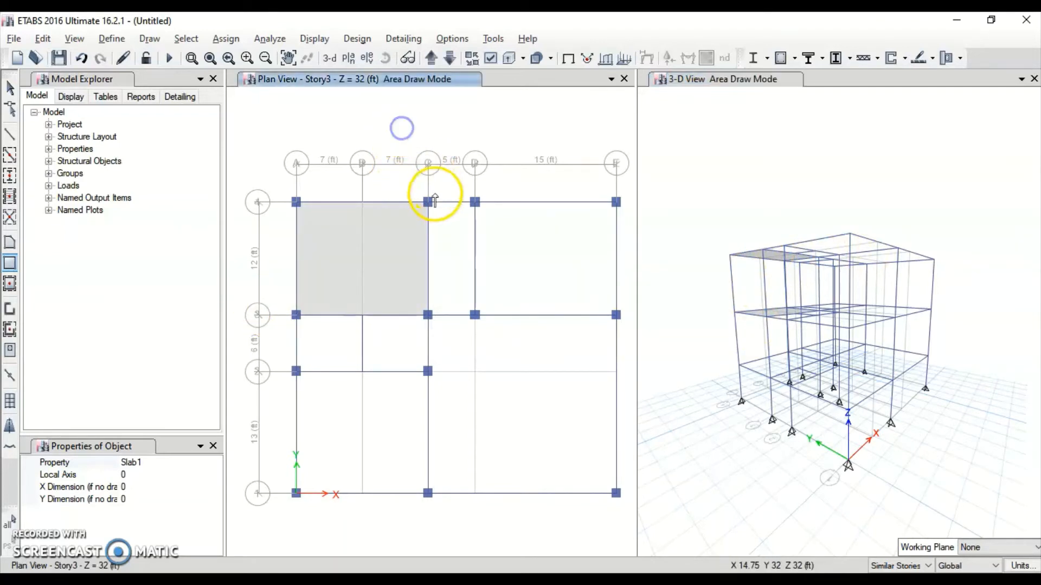
left_click(427, 203)
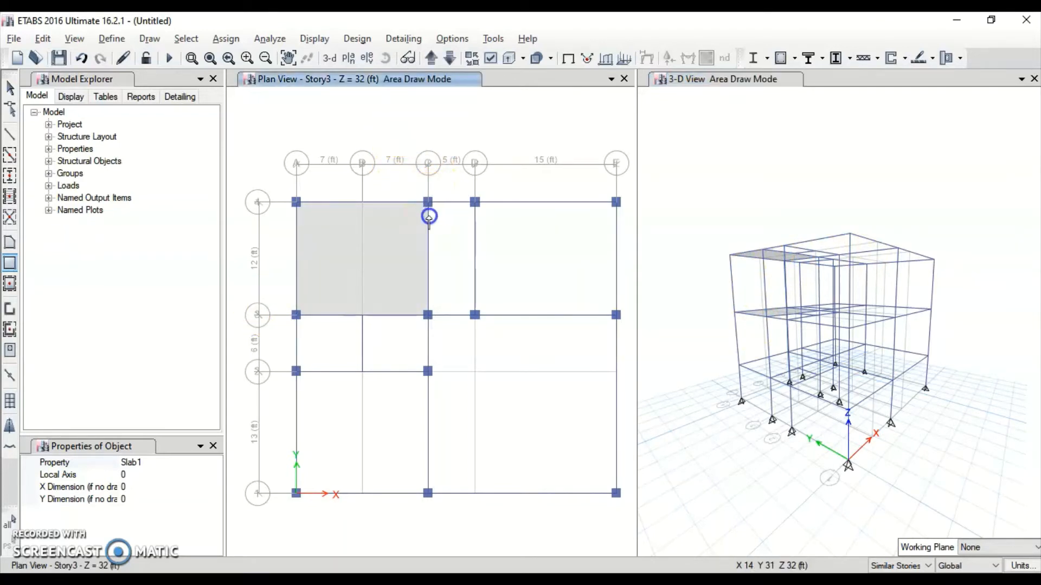
left_click(475, 314)
left_click(475, 202)
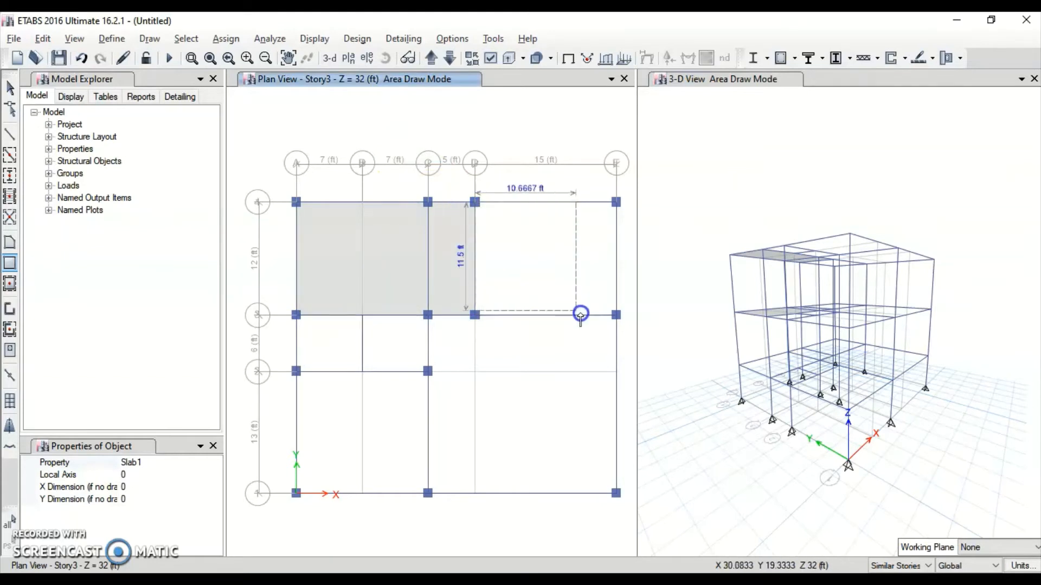
left_click(616, 314)
left_click(443, 314)
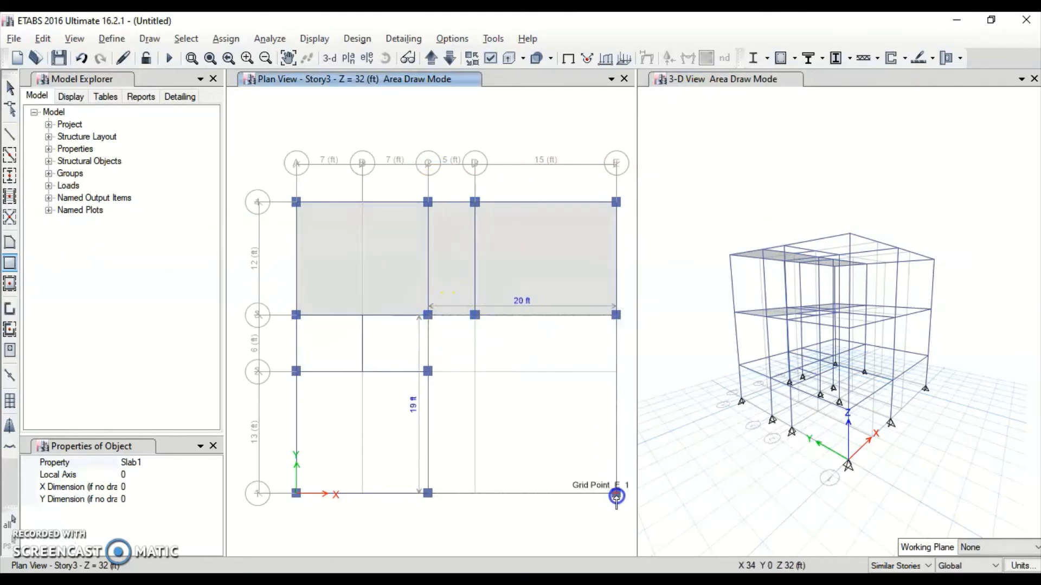
left_click(617, 494)
Draw the remaining Story3 slabs over bays A3–B2, B3–C2 and A2–C1
left_click(294, 316)
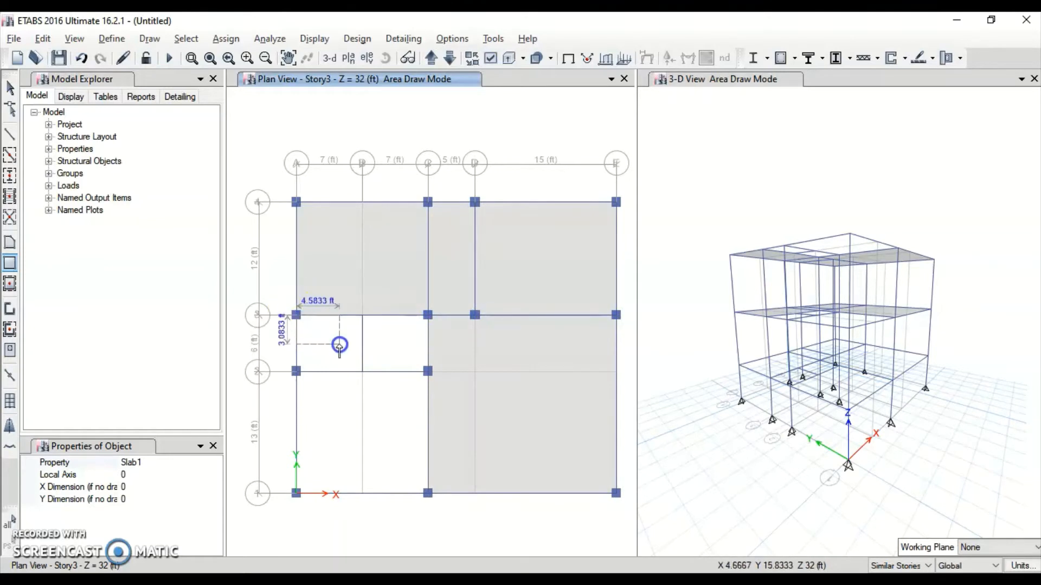
left_click(362, 370)
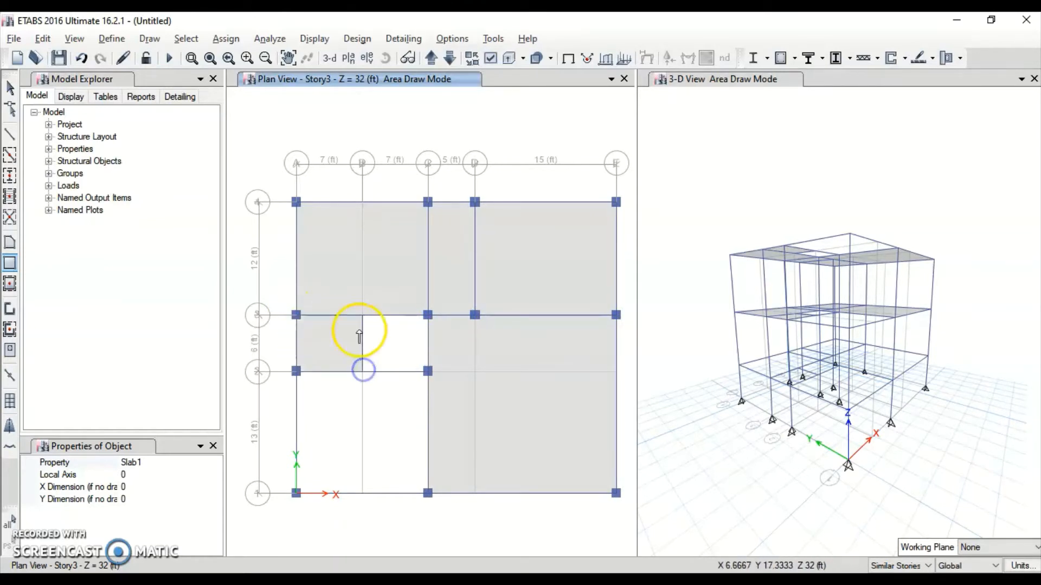
left_click(362, 315)
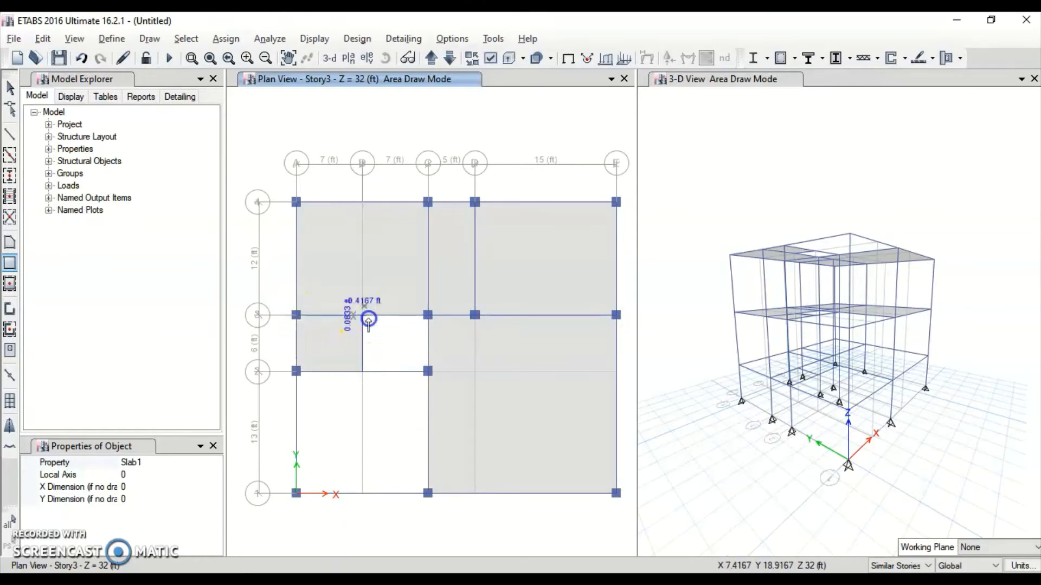
left_click(426, 370)
left_click(296, 371)
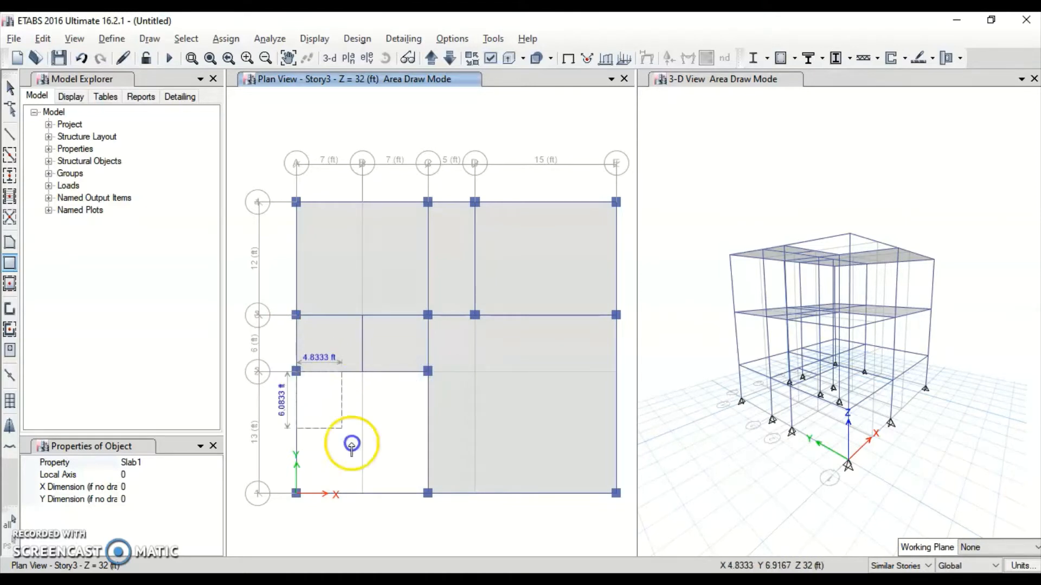
left_click(427, 492)
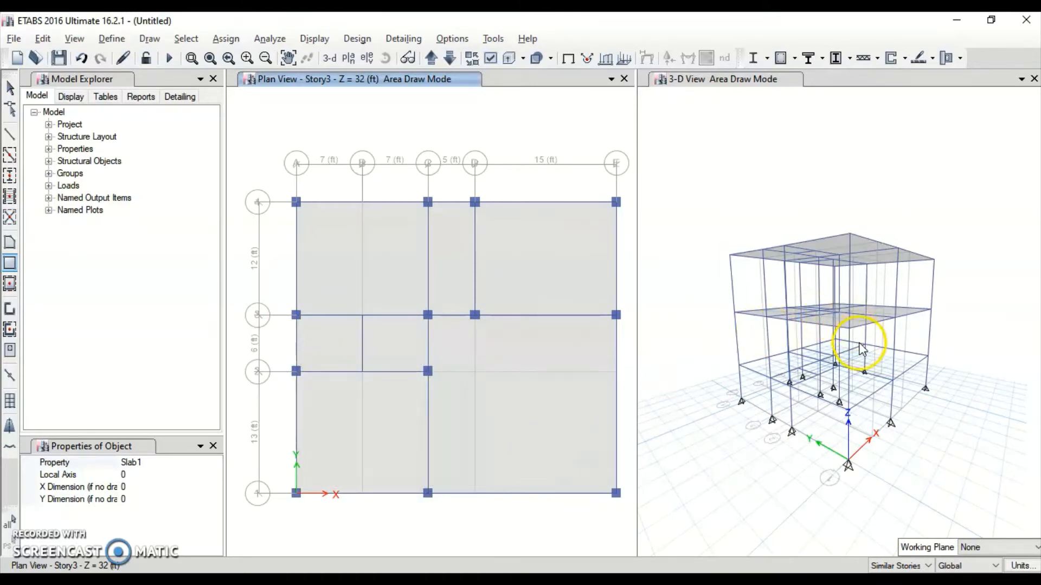
Show the 3-D model extruded and orbit it to inspect the slabs
left_click(658, 142)
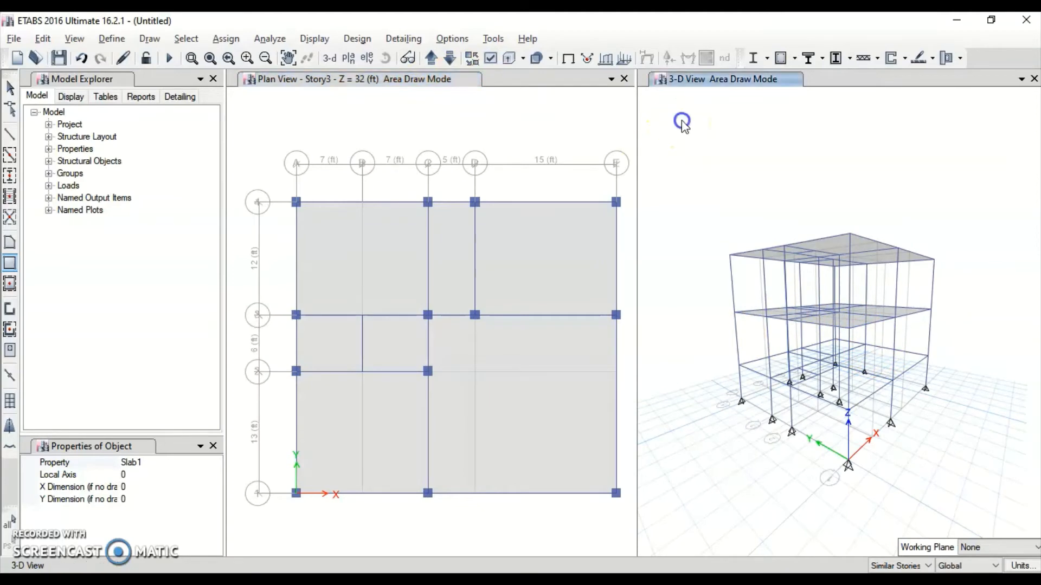
left_click(510, 57)
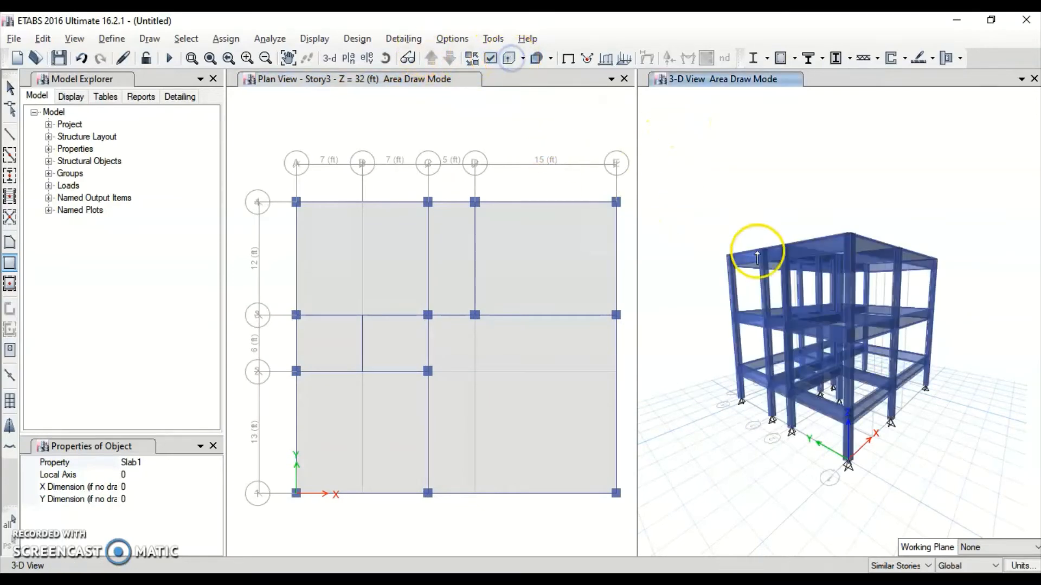
right_click_drag(1003, 233, 955, 295)
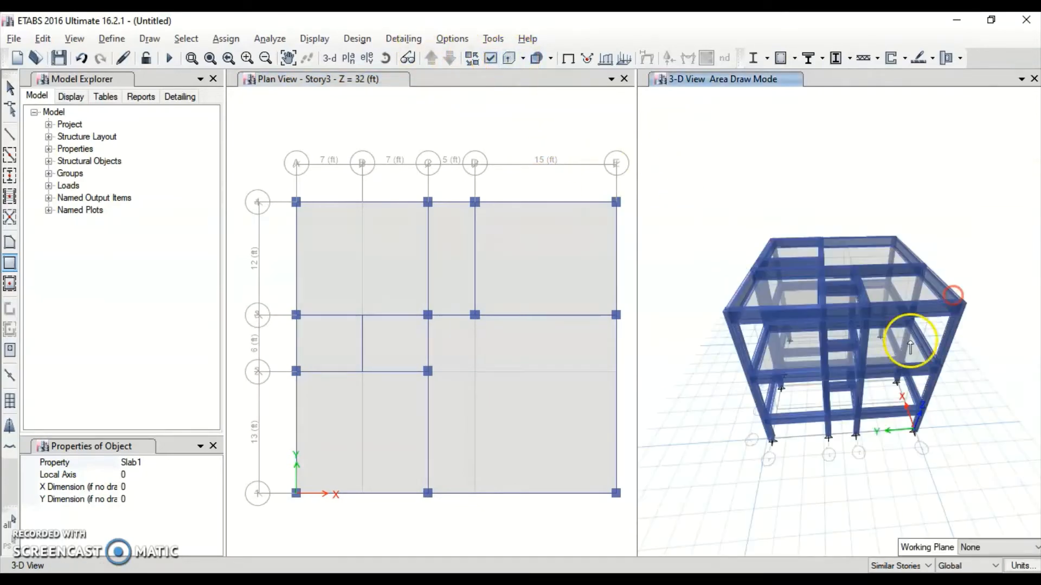
mouse_move(778, 374)
right_mouse_down()
mouse_move(832, 309)
mouse_move(773, 357)
mouse_move(820, 378)
right_mouse_up()
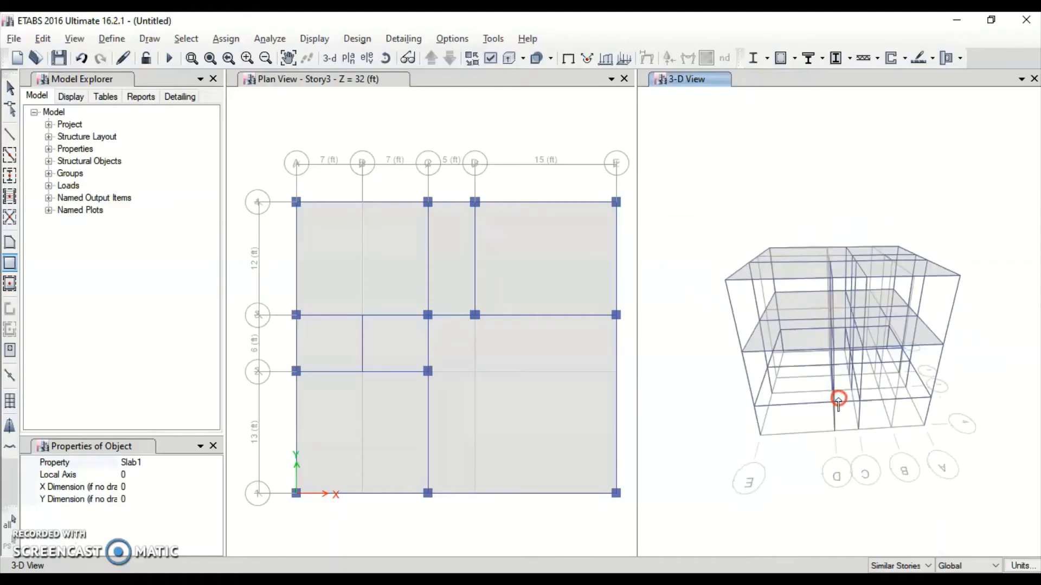
right_click_drag(844, 454, 845, 399)
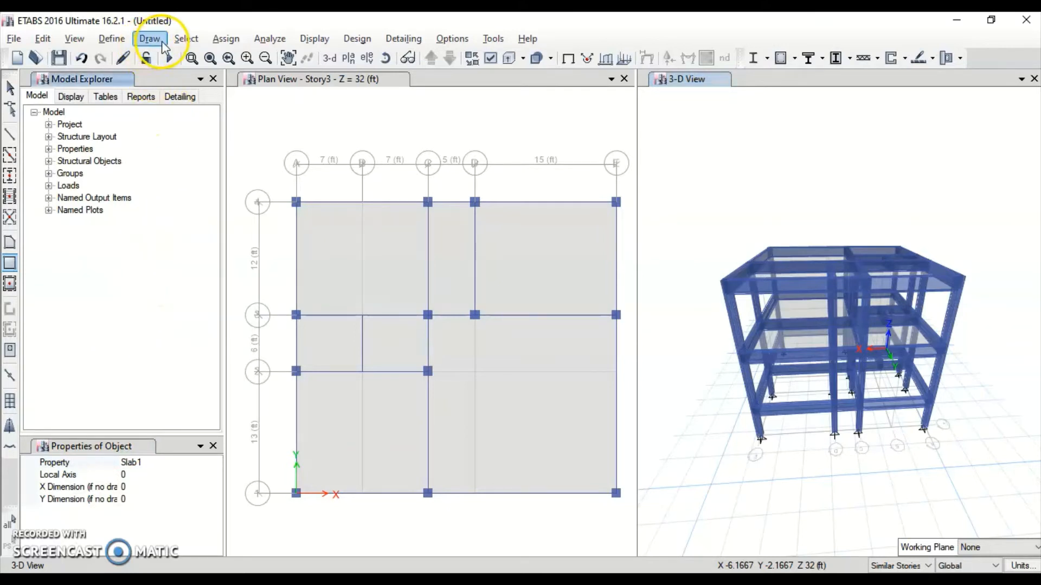
In Define > Load Patterns, rename the Dead load pattern to DL
left_click(111, 39)
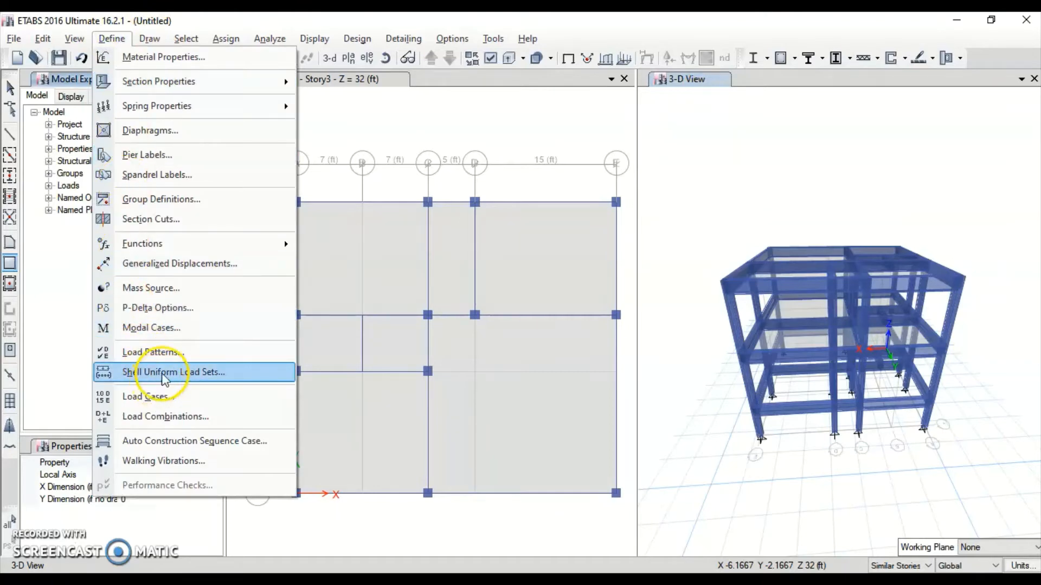
left_click(168, 355)
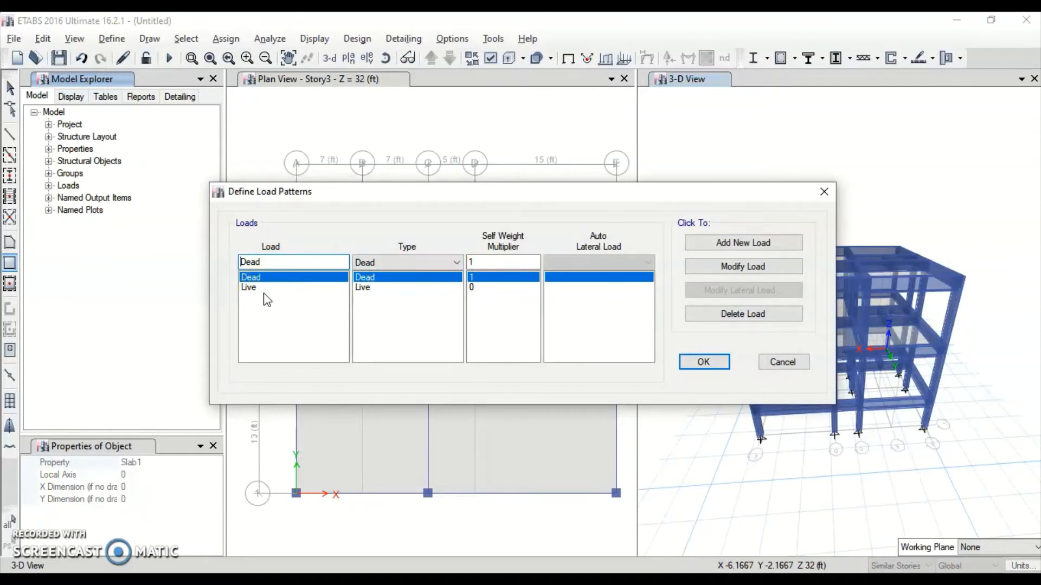
left_click(278, 284)
left_click(281, 264)
left_click_drag(282, 264, 209, 271)
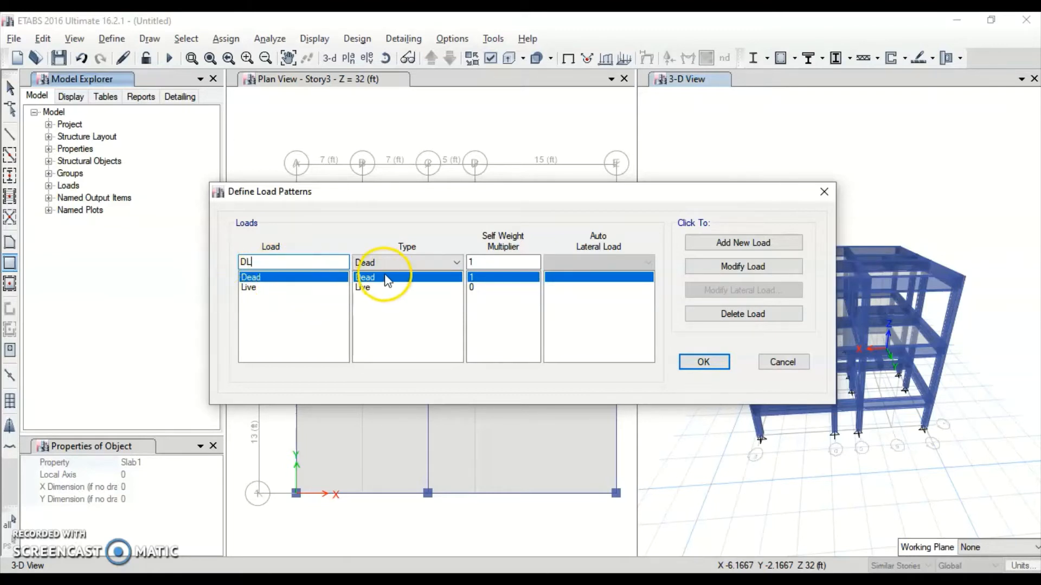
left_click(735, 266)
Rename the Live load pattern to LL and confirm the load pattern definitions
left_click(249, 288)
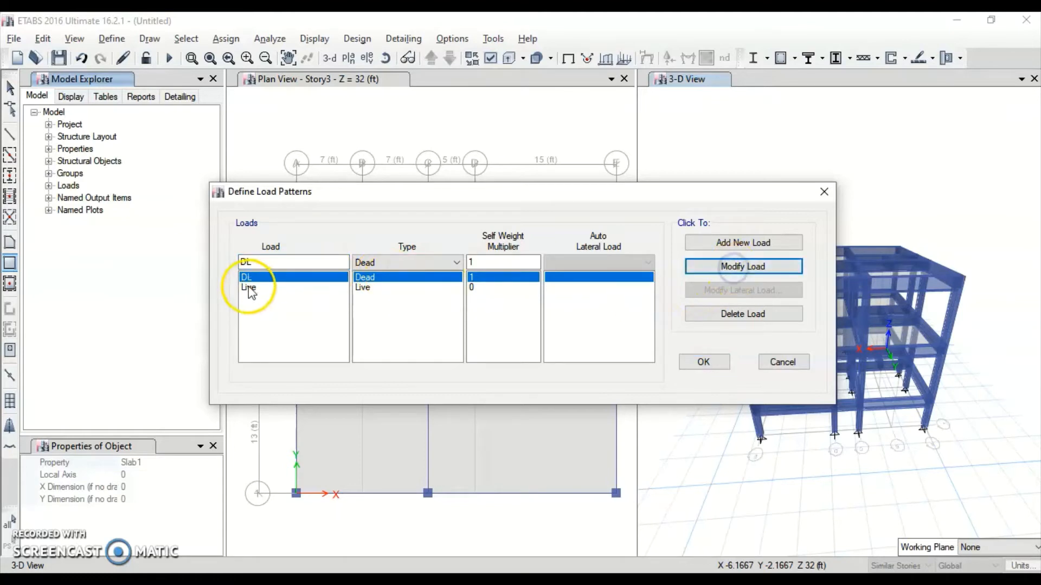
left_click_drag(274, 264, 232, 257)
type("D")
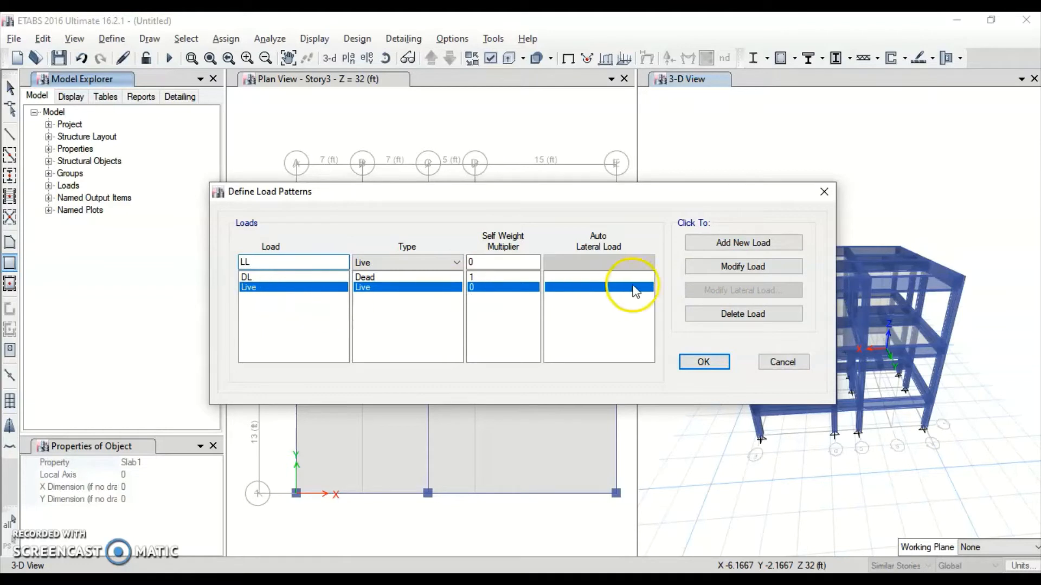
left_click(764, 266)
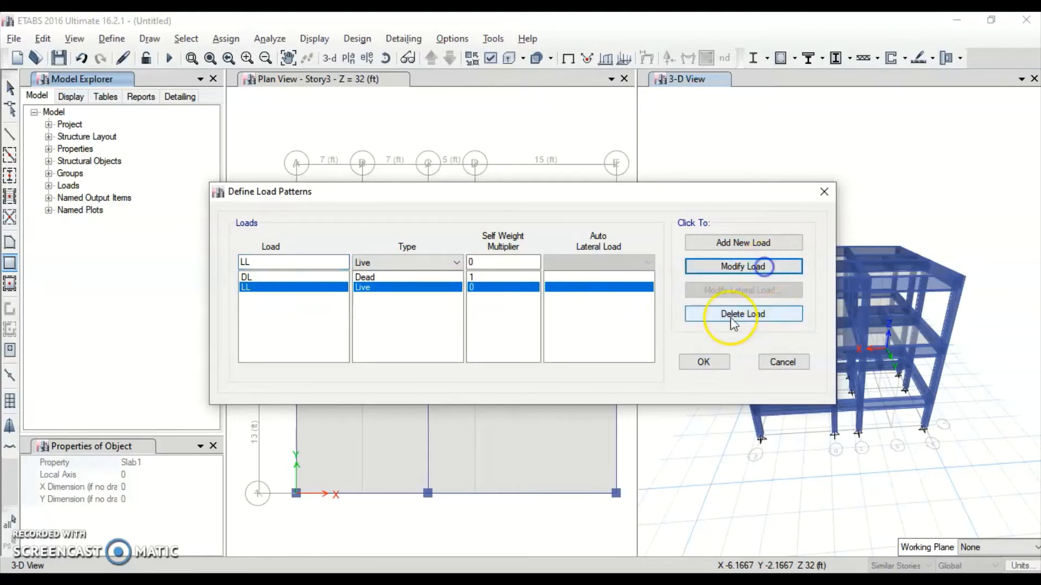
left_click(725, 359)
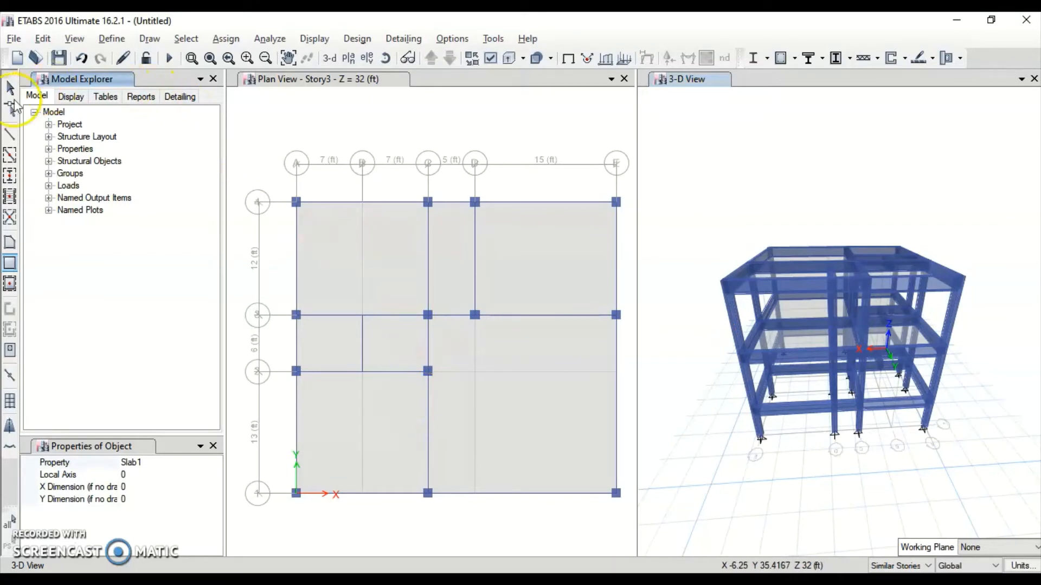
left_click(42, 542)
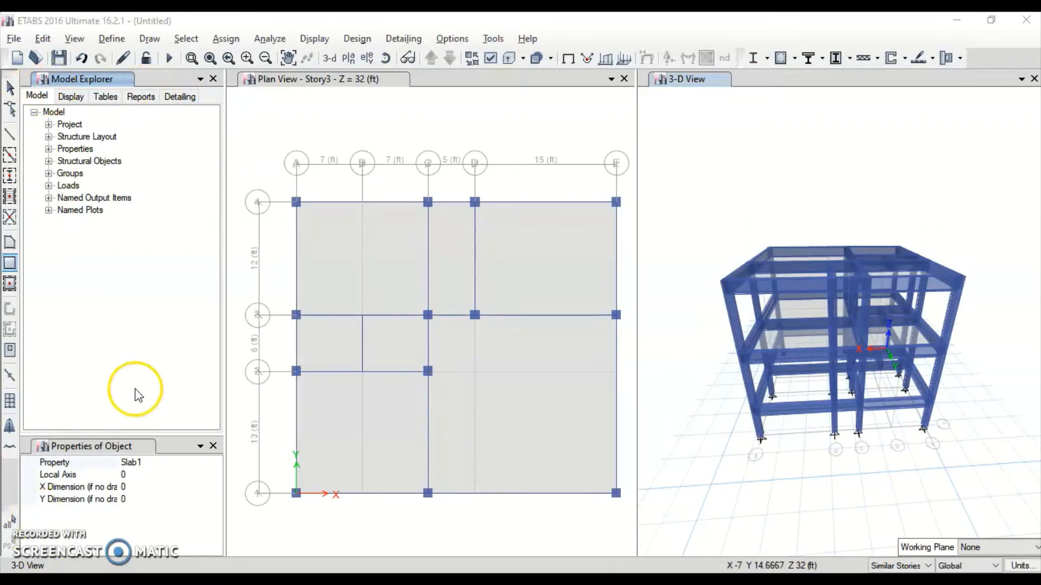
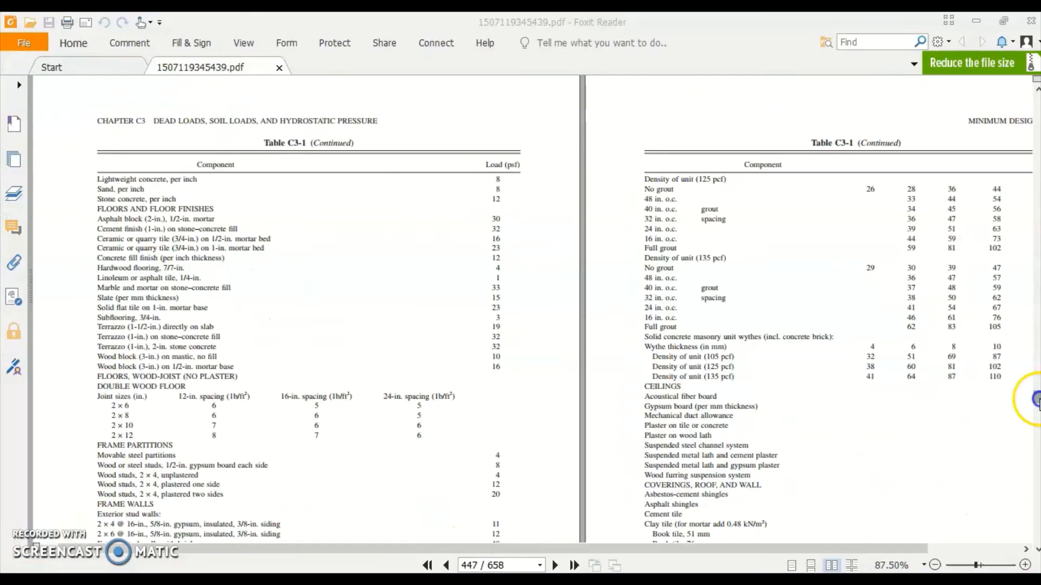
Page the Minimum Design Loads PDF from page 1 down to the live-load sections on pages 14–15
left_click_drag(1028, 400, 1033, 89)
scroll(753, 198, "down", 1, "ctrl")
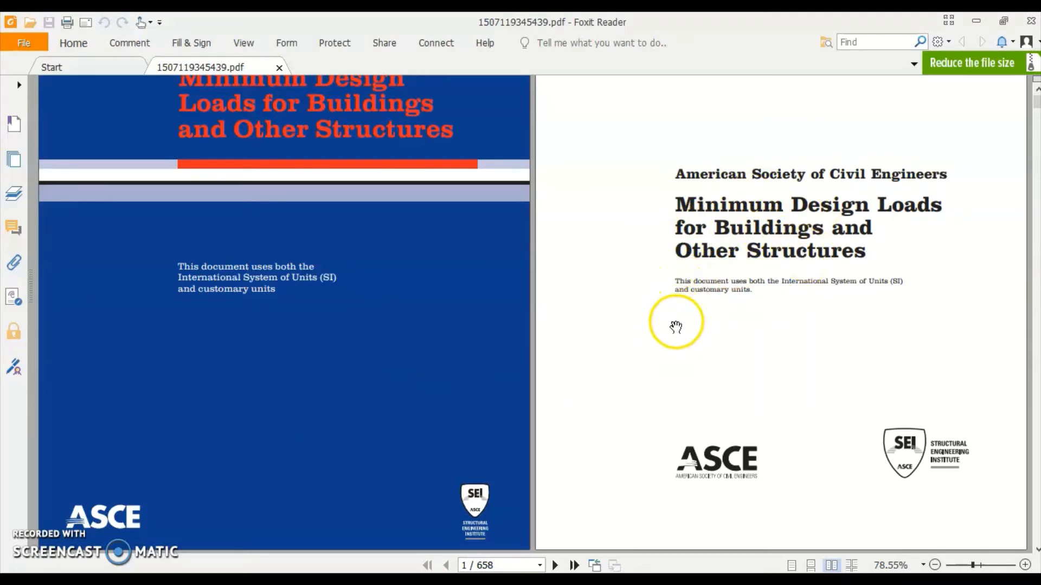
scroll(671, 332, "down", 1, "ctrl")
scroll(662, 330, "down", 10)
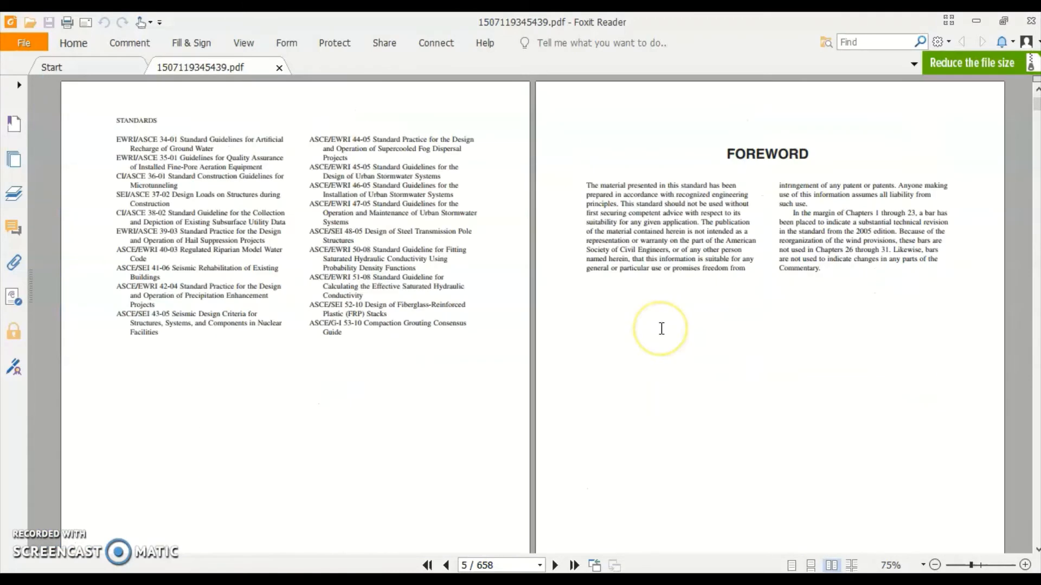
scroll(661, 328, "down", 20)
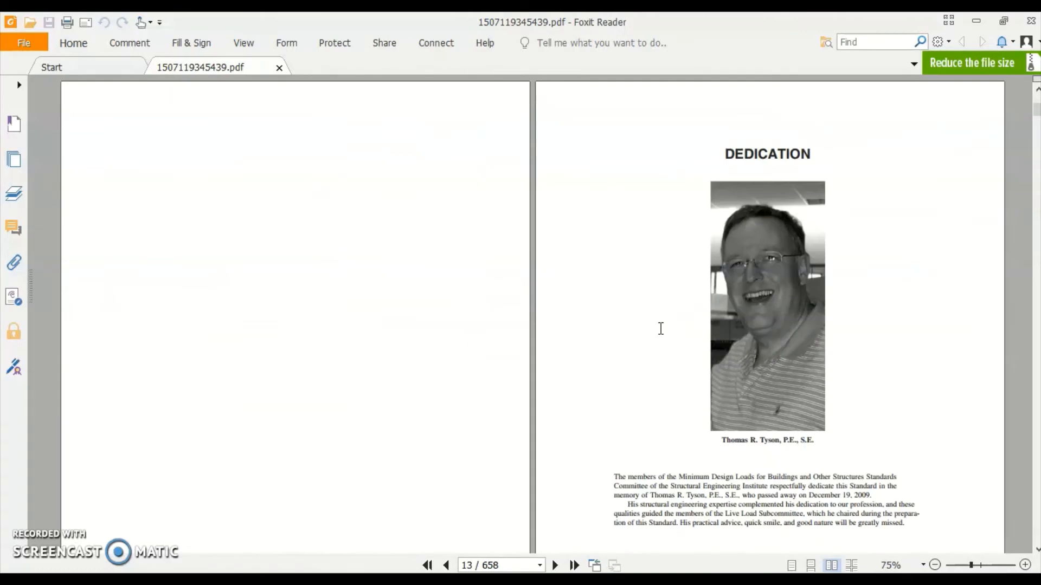
scroll(661, 328, "down", 8)
scroll(659, 333, "down", 20)
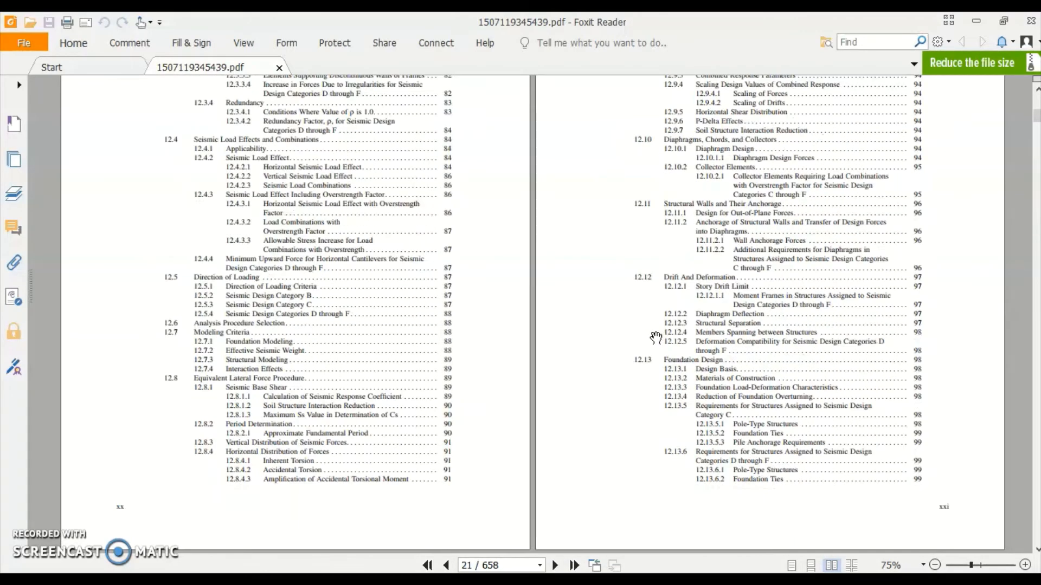
scroll(653, 340, "down", 20)
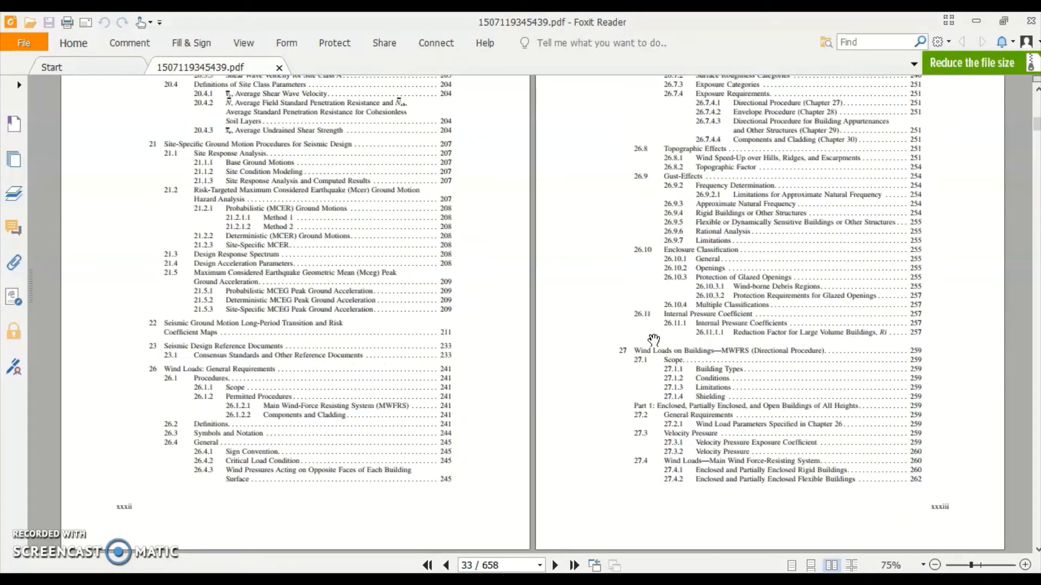
scroll(655, 336, "down", 5)
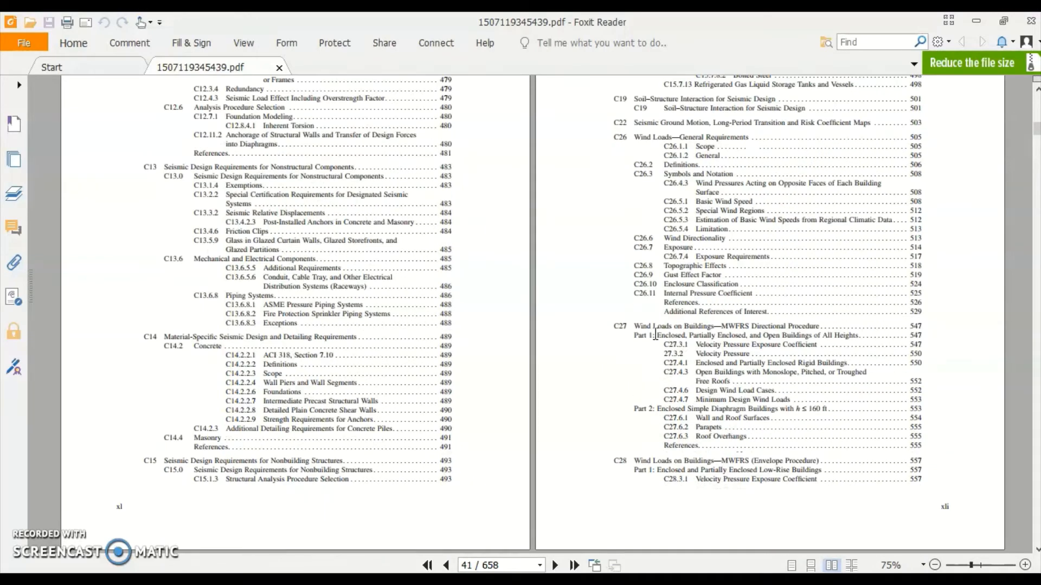
scroll(655, 334, "down", 10)
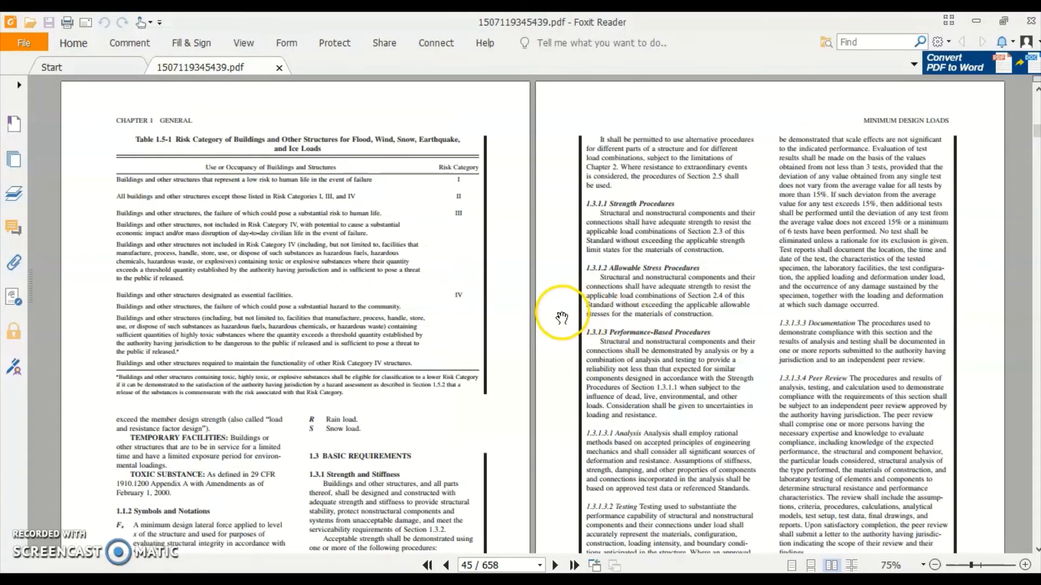
scroll(561, 319, "down", 10)
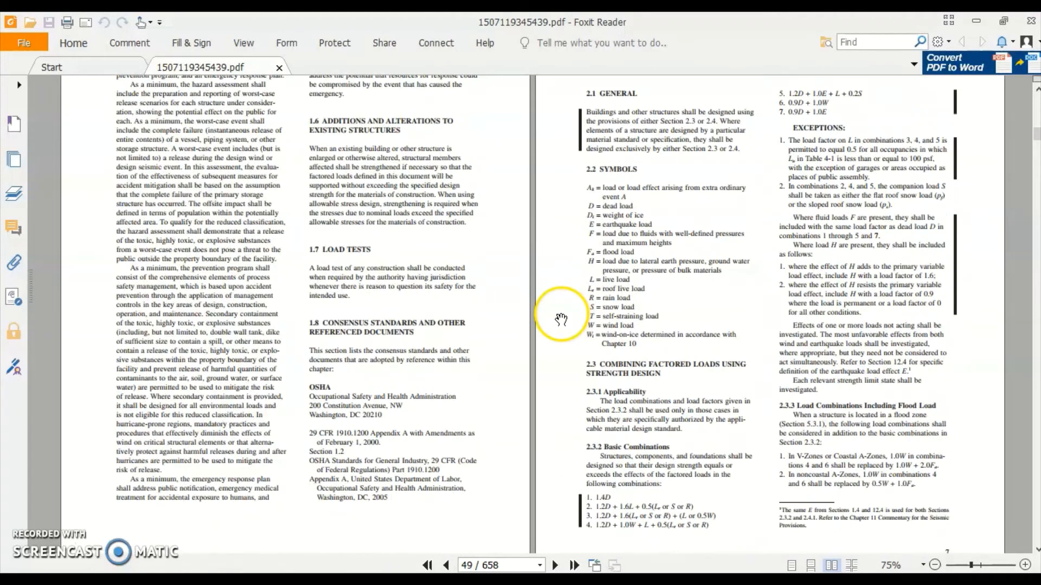
scroll(561, 319, "down", 15)
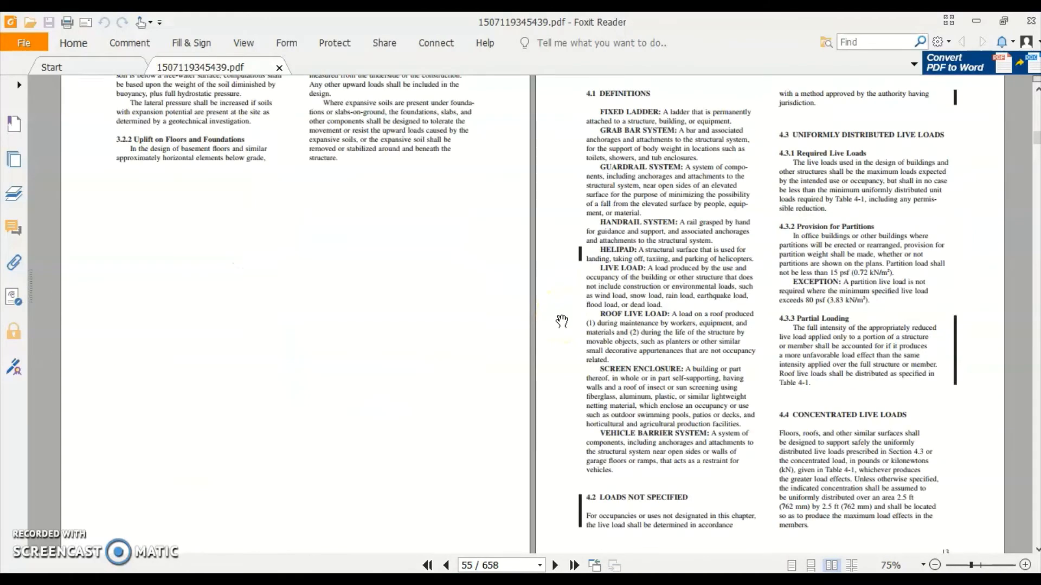
scroll(561, 320, "up", 5)
scroll(562, 322, "down", 5)
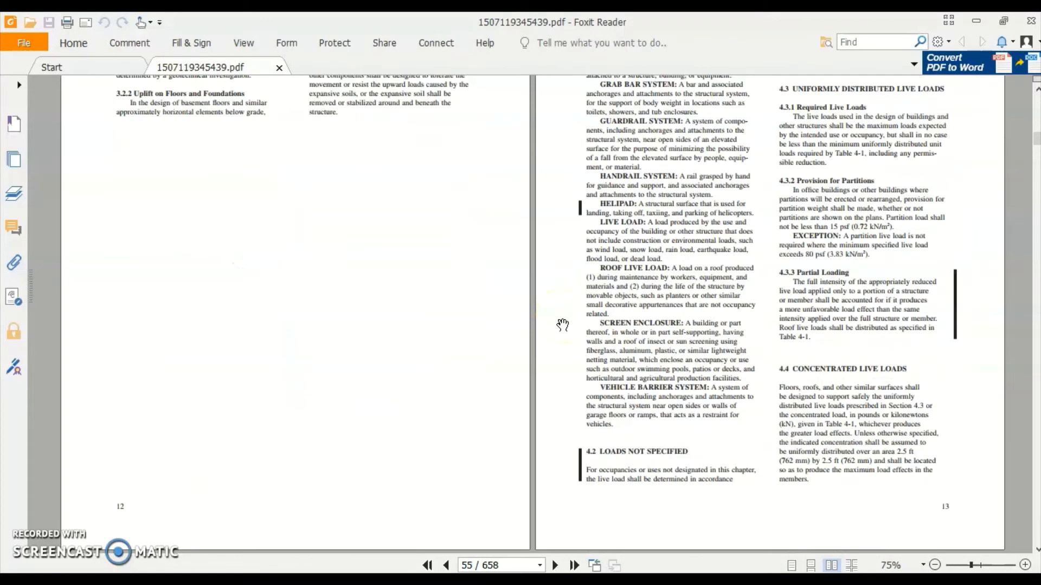
scroll(562, 325, "down", 5)
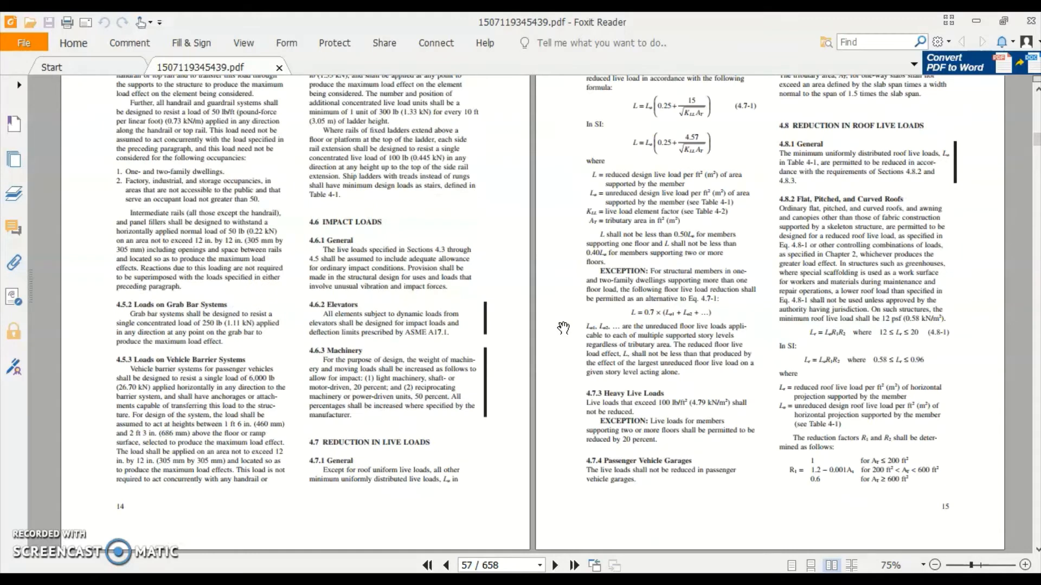
Search the standard for 'FLOOR FINISHES' to find it in Table C3-1
key("ctrl+f")
type("FLOOR FINIS")
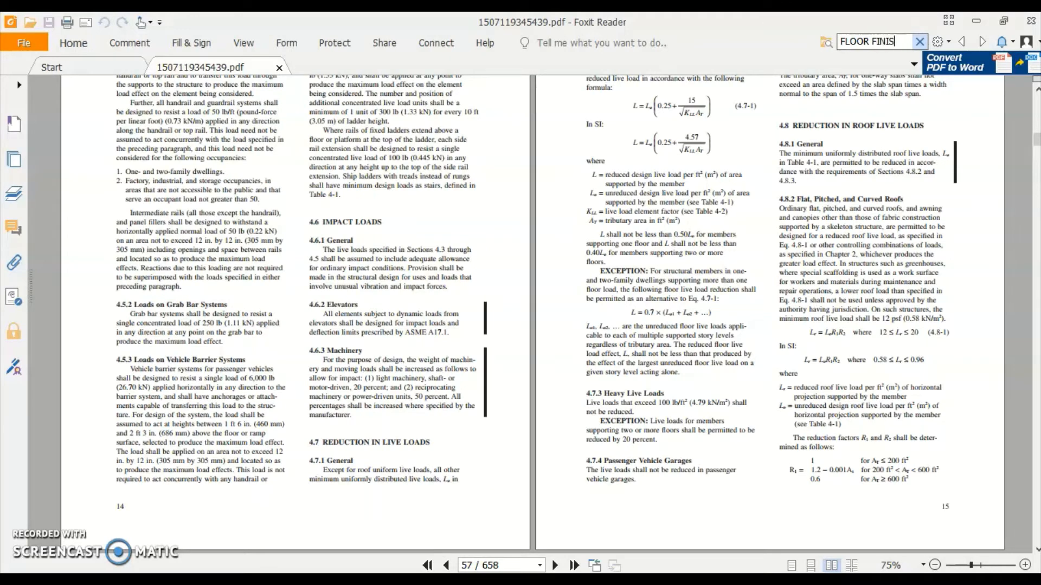
type("HES")
key("Return")
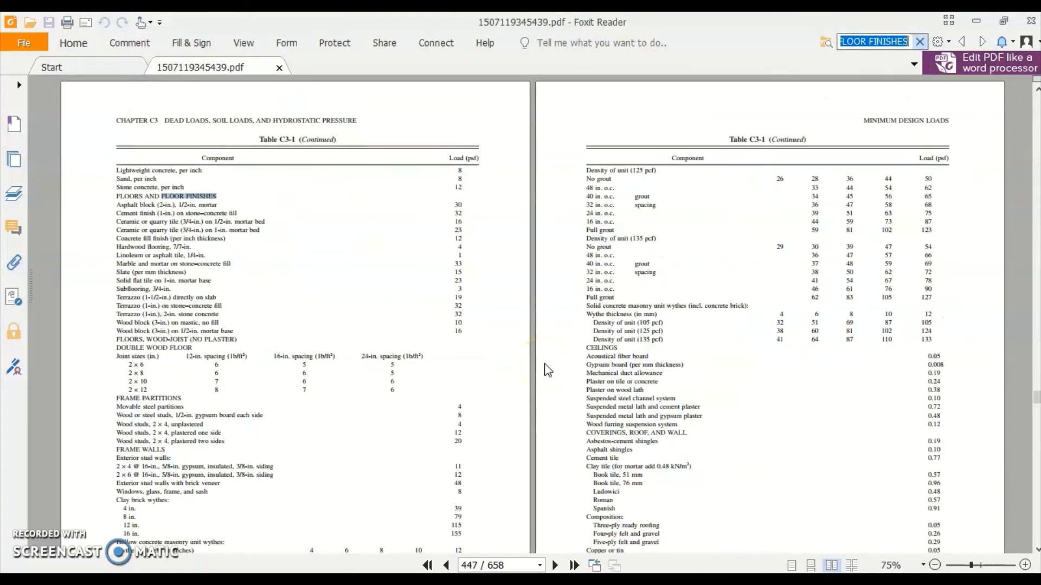
left_click(212, 255)
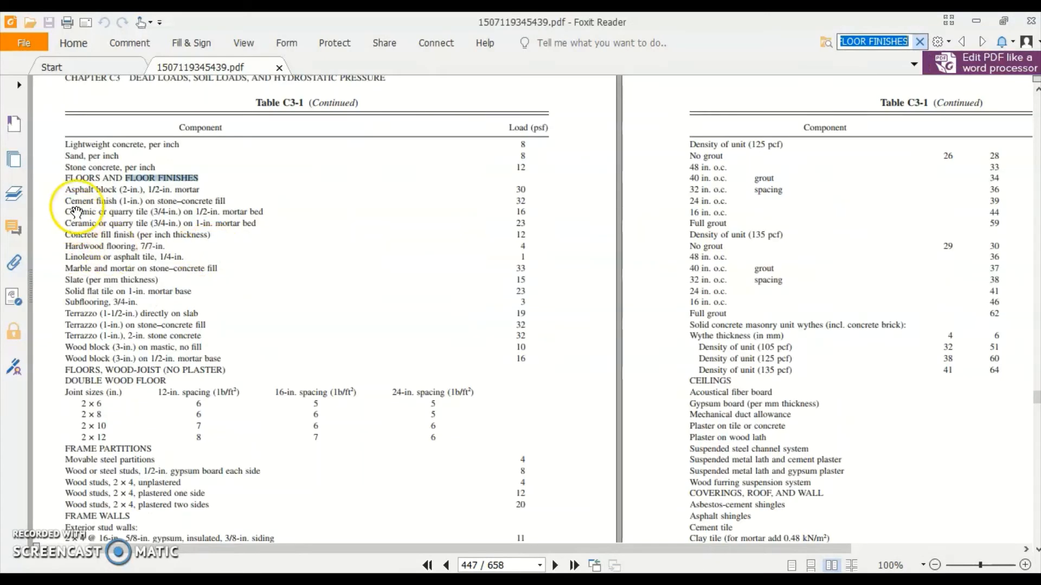
scroll(77, 194, "up", 1, "ctrl")
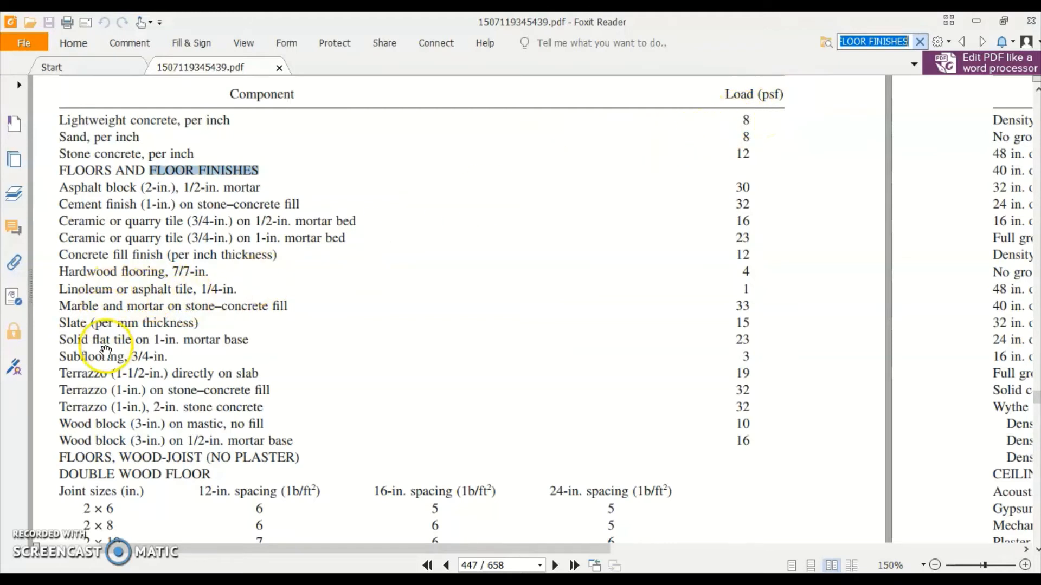
Pan across the Table C3-1 floor finishes rows to read their Load (psf) values
left_click_drag(317, 401, 353, 371)
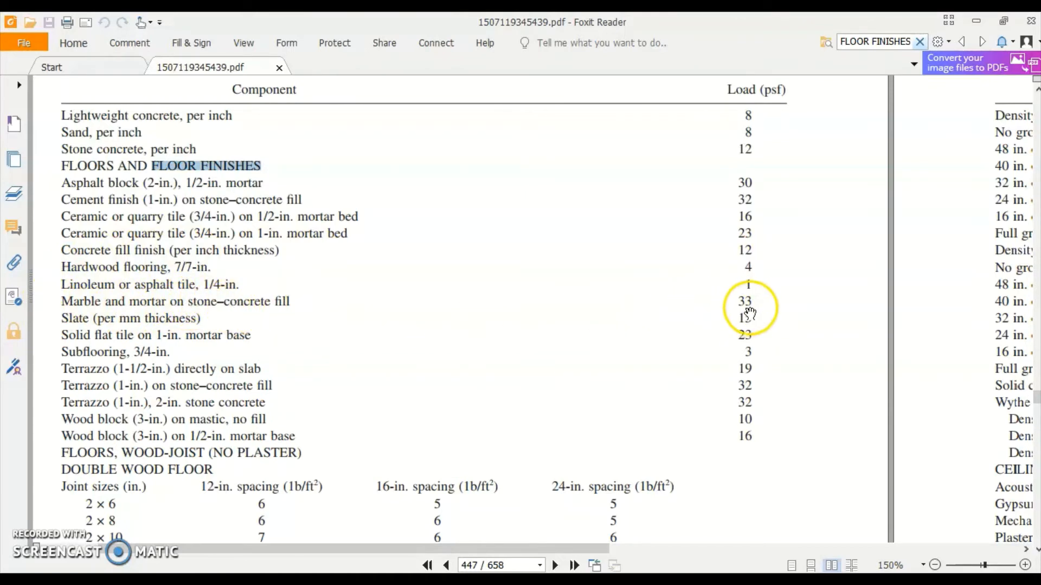
left_click_drag(225, 331, 265, 308)
left_click_drag(499, 391, 461, 261)
left_click_drag(393, 441, 383, 512)
left_click_drag(441, 291, 434, 464)
left_click_drag(438, 377, 511, 354)
left_click_drag(642, 300, 618, 349)
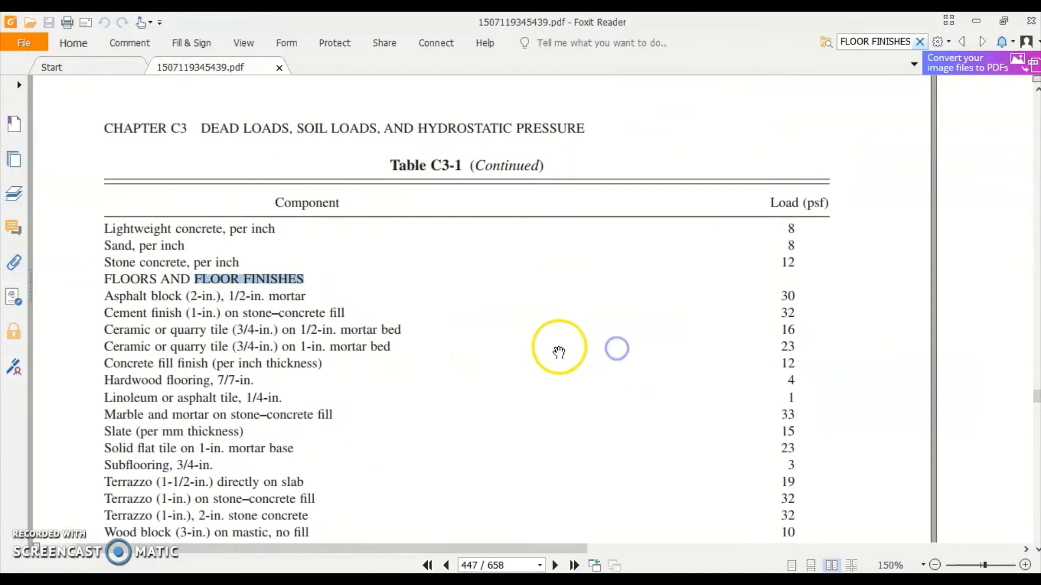
scroll(558, 348, "down", 2, "ctrl")
scroll(557, 349, "up", 10)
scroll(557, 353, "up", 6)
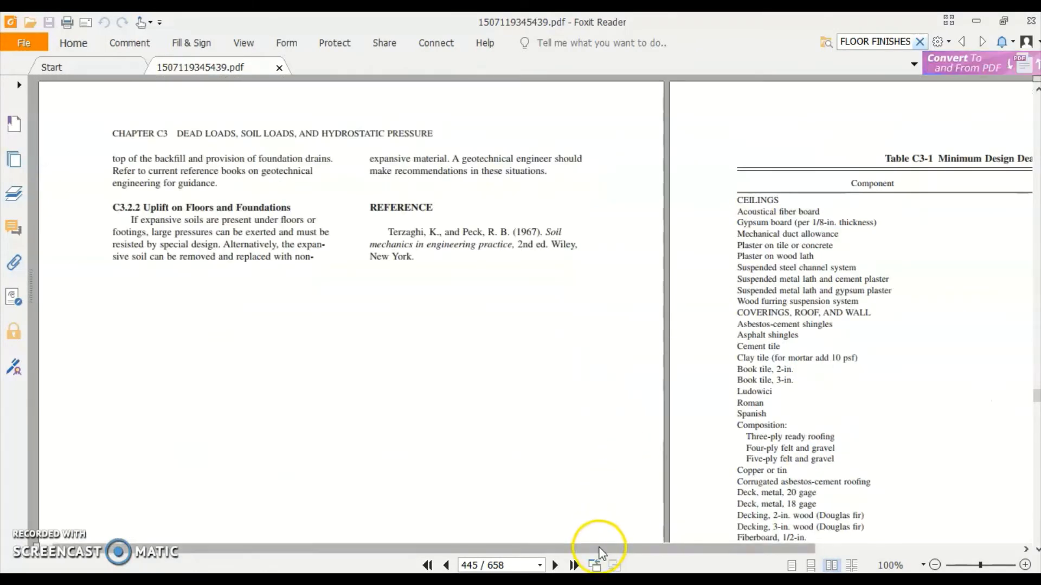
Review Table C3-1's CEILINGS and roof covering dead loads, then switch back to ETABS
left_click_drag(597, 551, 802, 521)
scroll(752, 173, "up", 2, "ctrl")
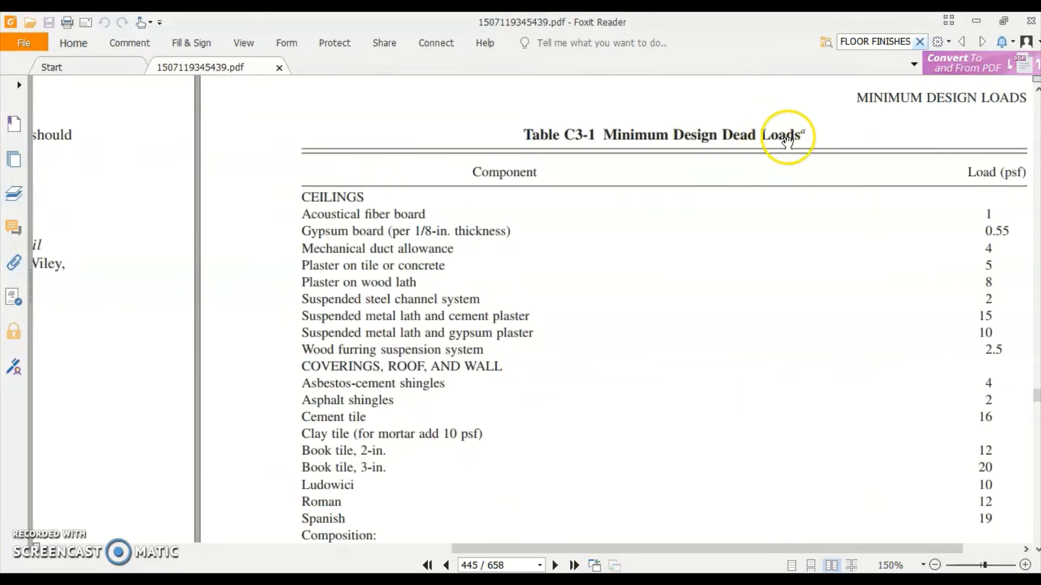
left_click_drag(706, 268, 641, 228)
scroll(379, 205, "down", 1, "ctrl")
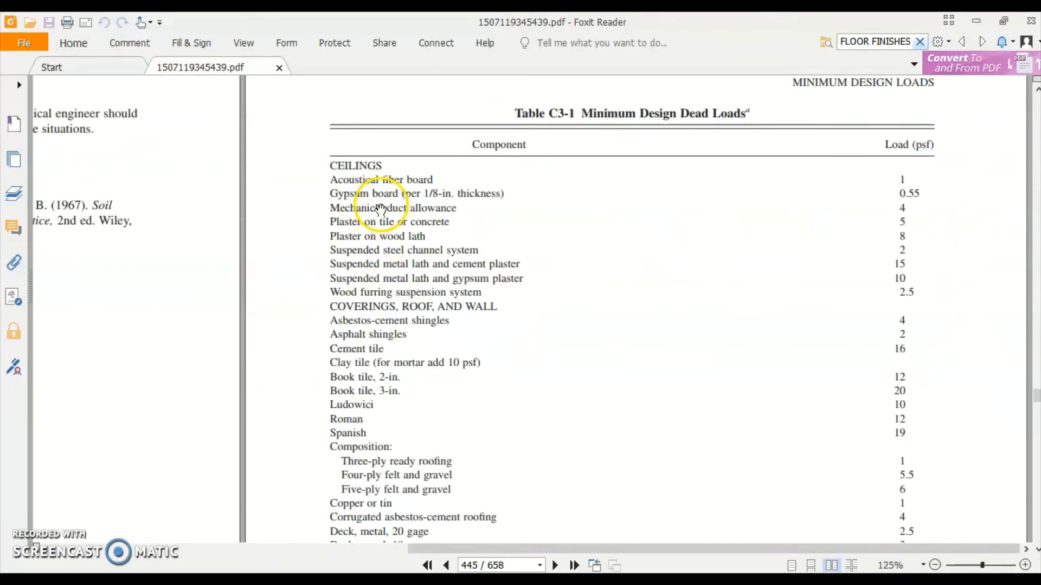
scroll(519, 315, "down", 5)
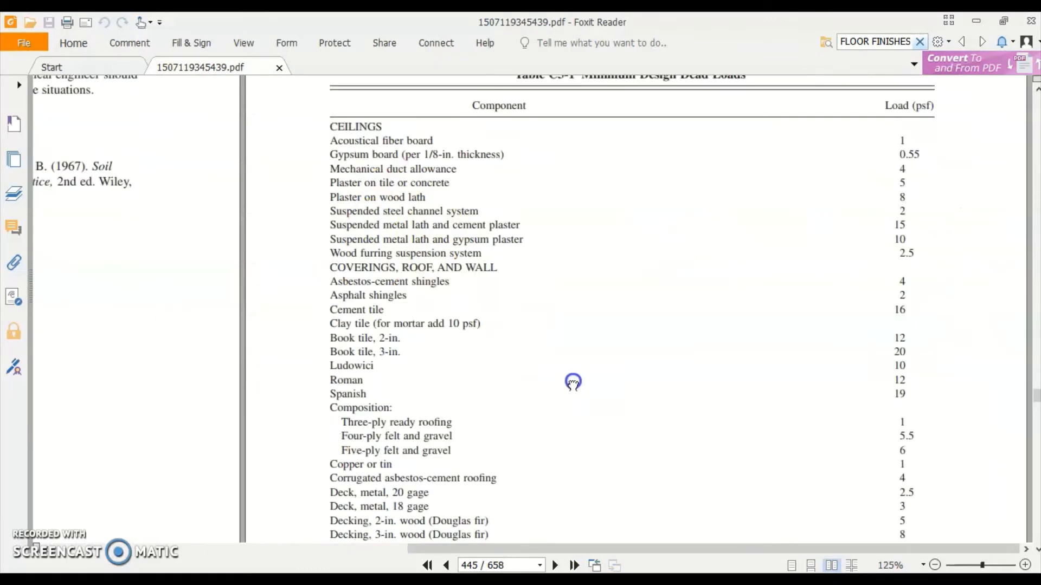
scroll(688, 432, "up", 7)
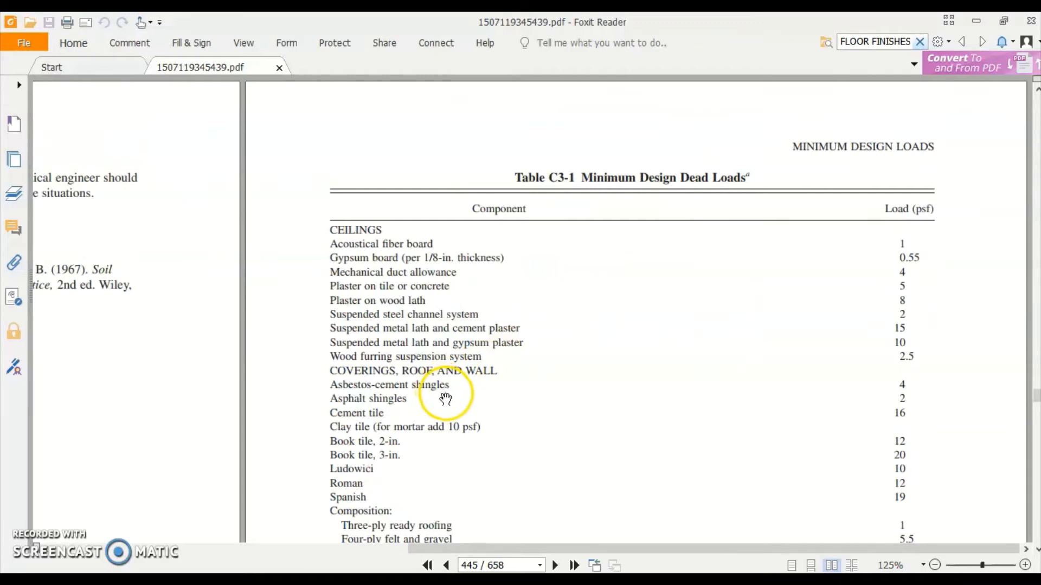
key("alt+Tab")
key("alt+Tab")
key("alt+Tab")
key("alt+Tab")
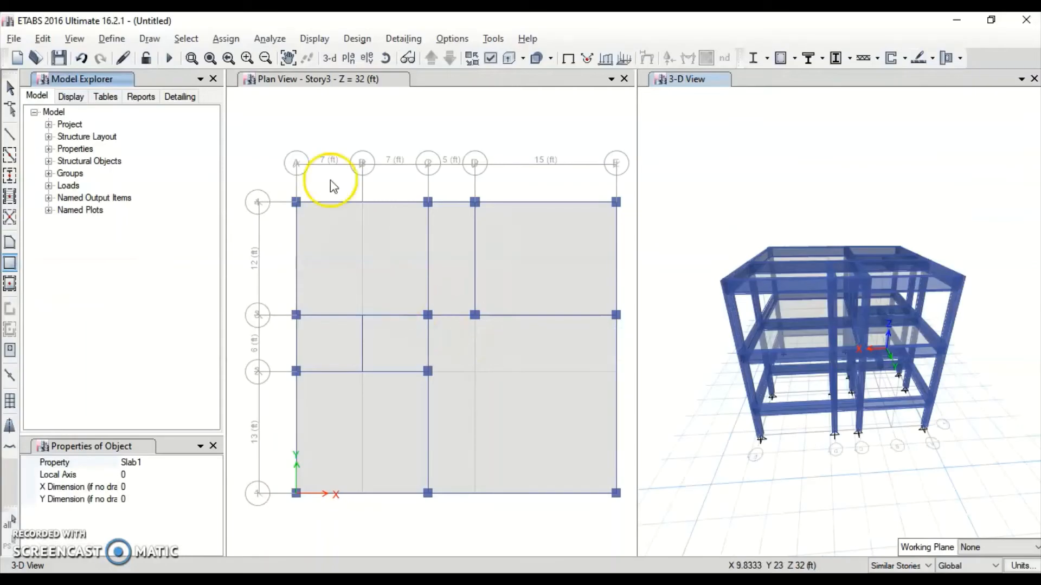
Make the Story3 plan view active after browsing the Assign and Analyze menus
left_click(225, 38)
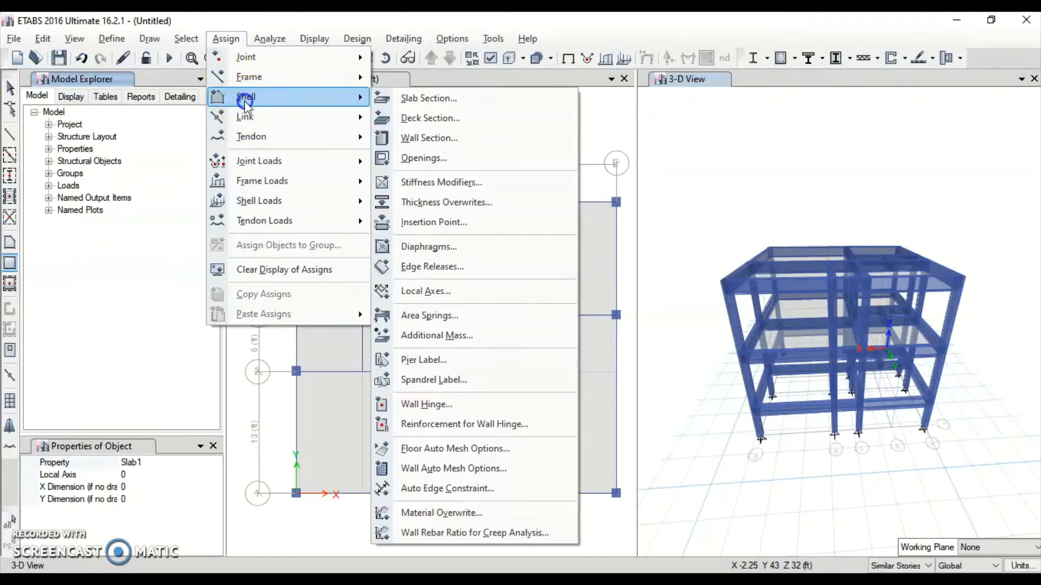
left_click(302, 27)
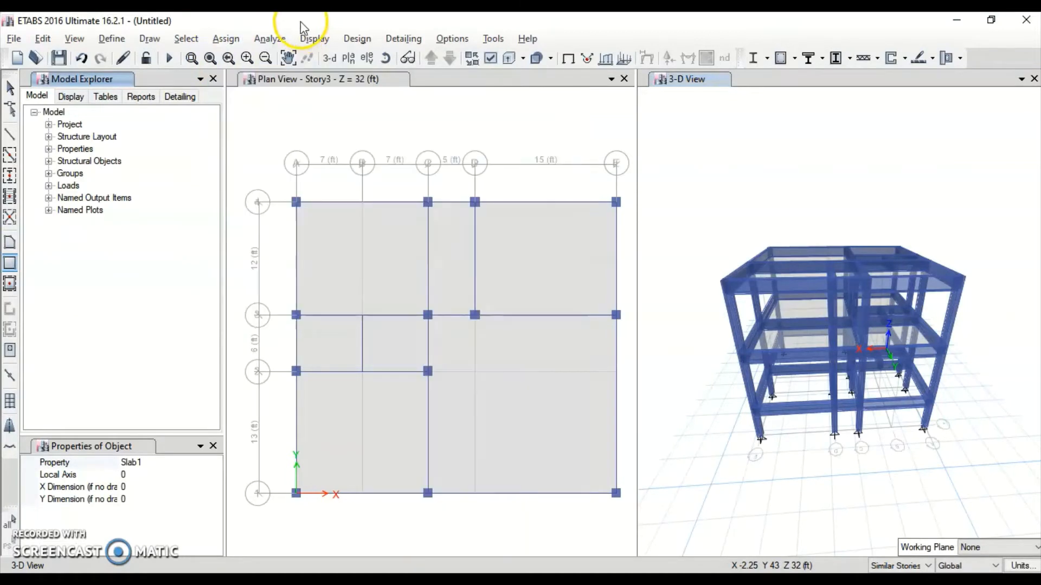
left_click(269, 39)
left_click(549, 115)
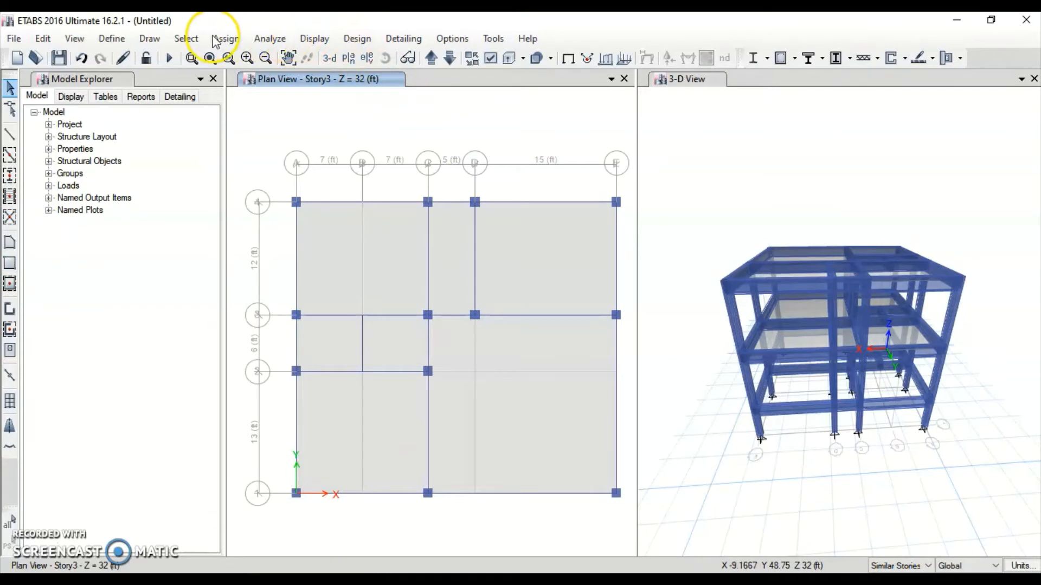
Select all 14 floor slabs by object type Floors
left_click(189, 39)
mouse_move(193, 57)
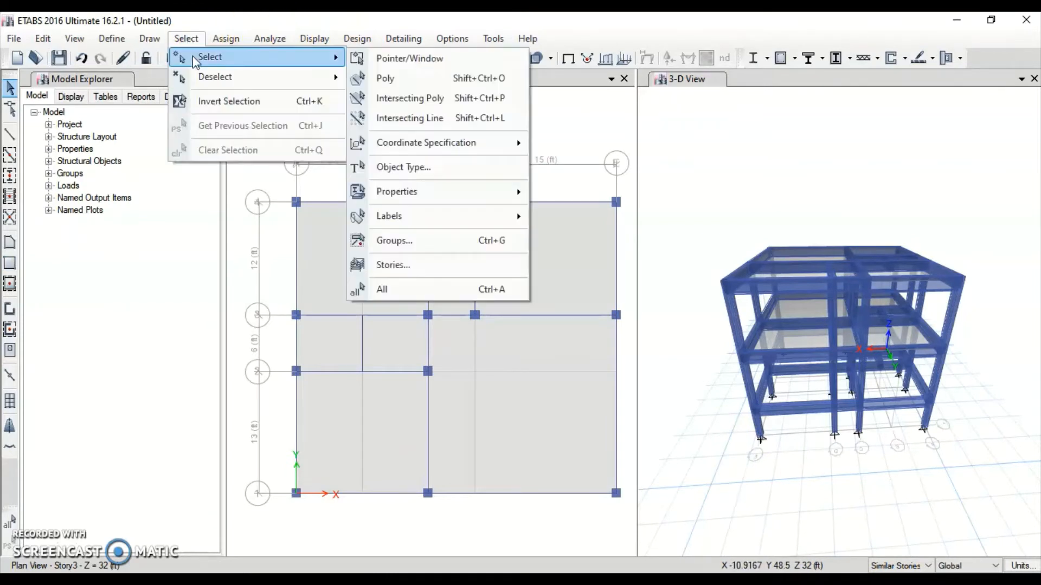
left_click(429, 168)
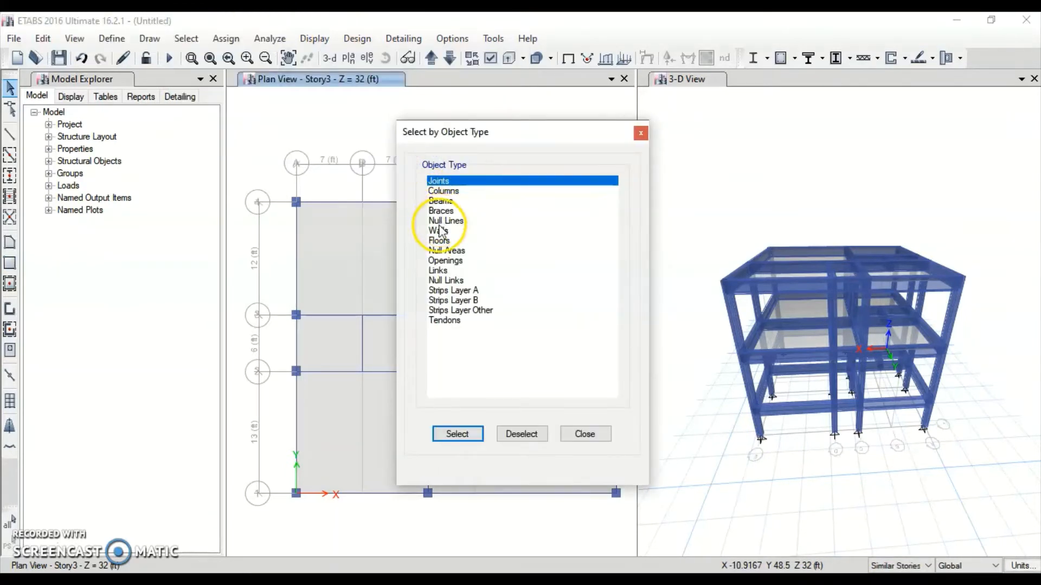
left_click(450, 241)
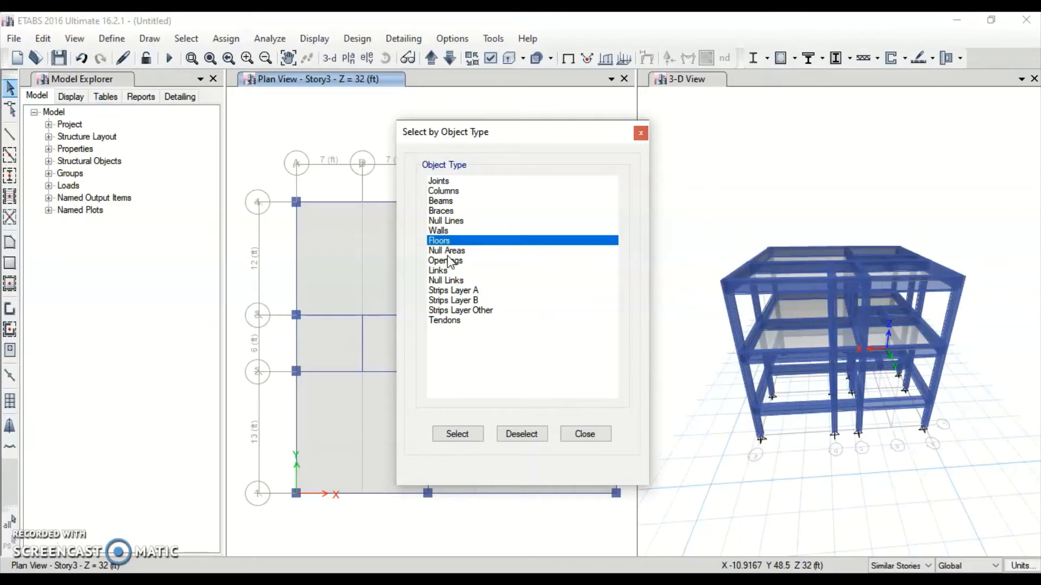
left_click(454, 250)
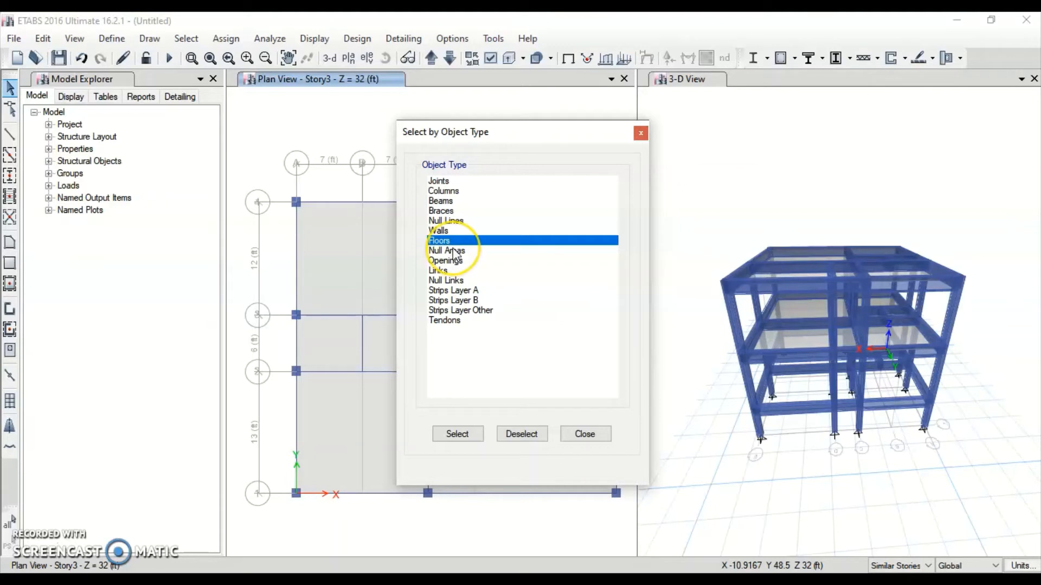
left_click(463, 437)
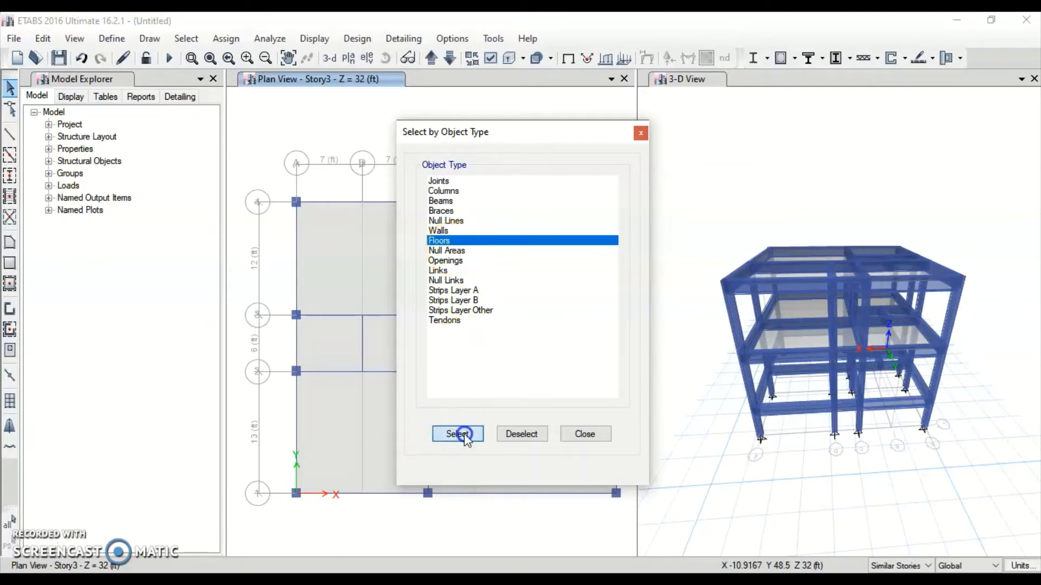
left_click(640, 134)
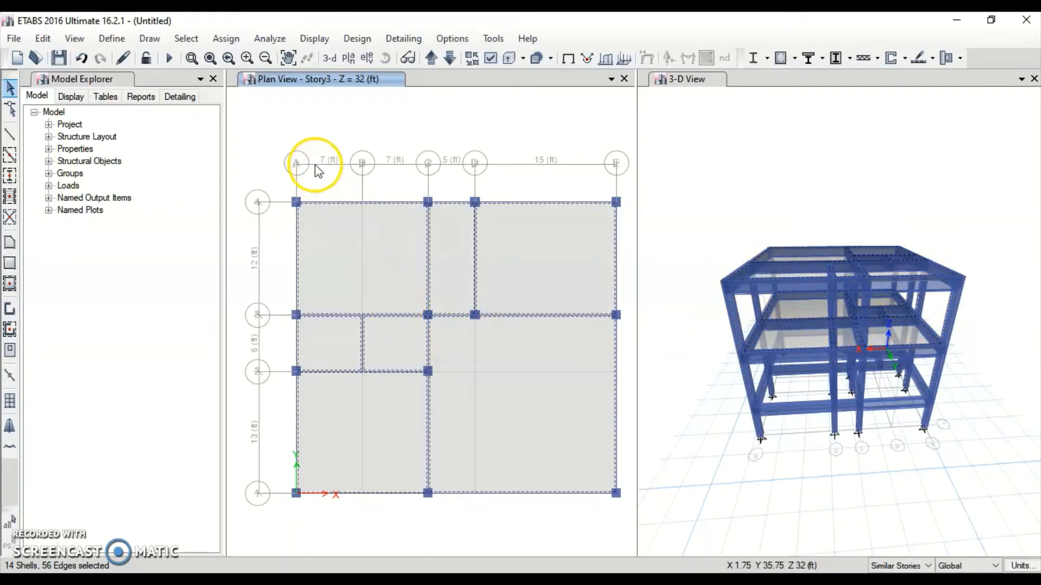
Assign a uniform 16 lb/ft² gravity DL load to the selected floor slabs
left_click(225, 39)
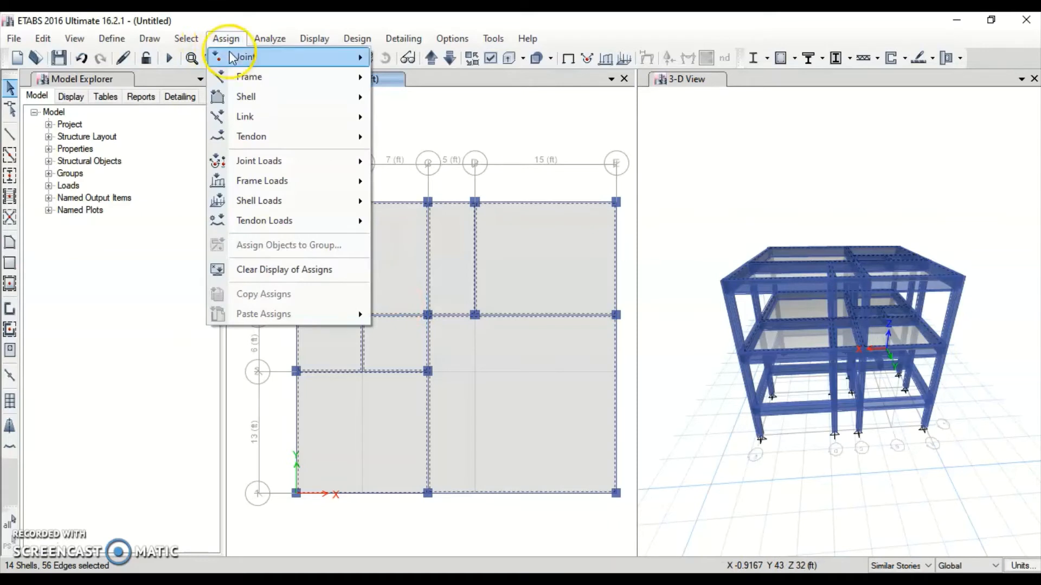
mouse_move(258, 197)
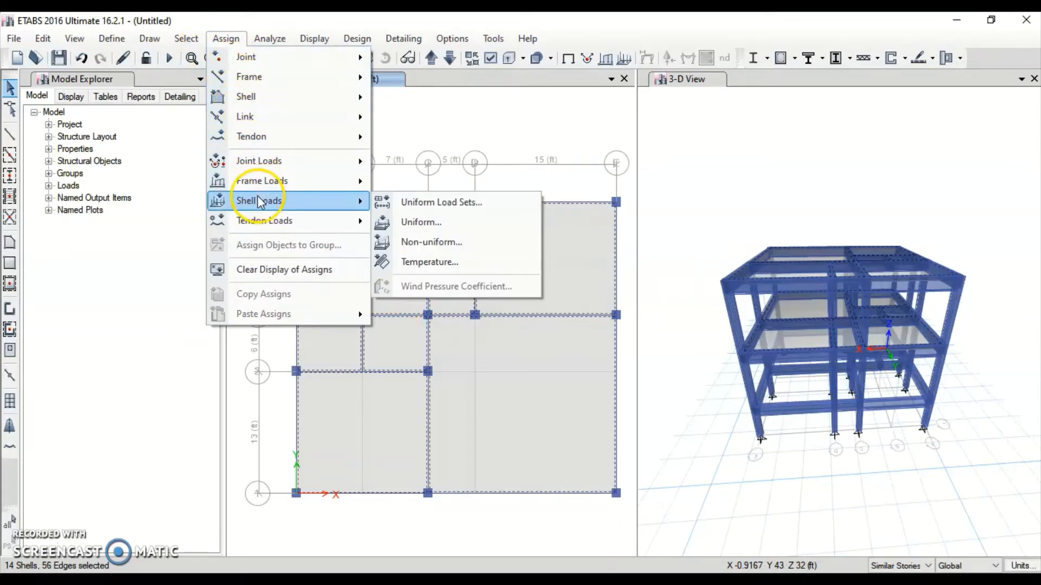
left_click(416, 223)
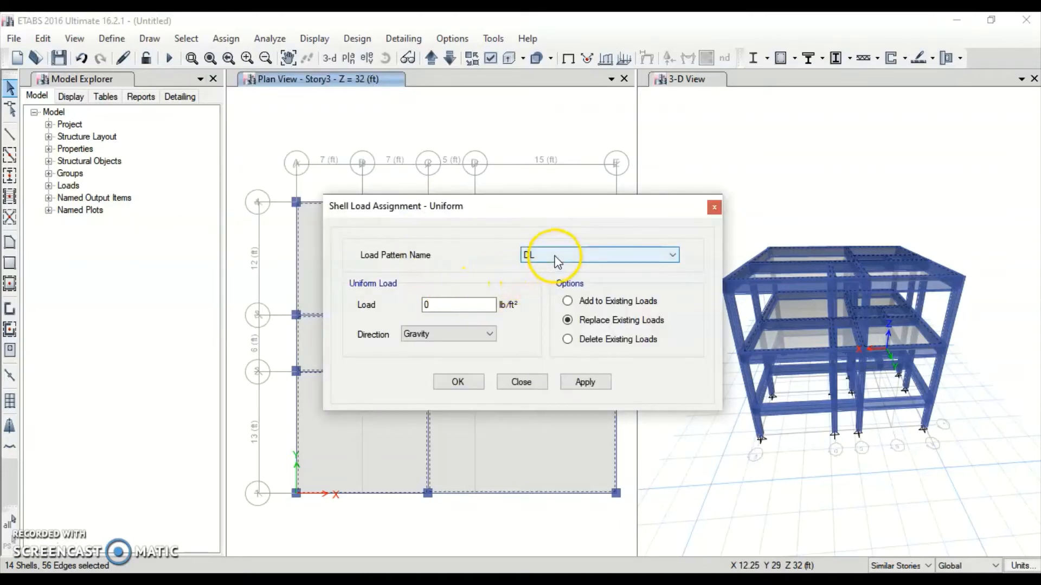
left_click(437, 302)
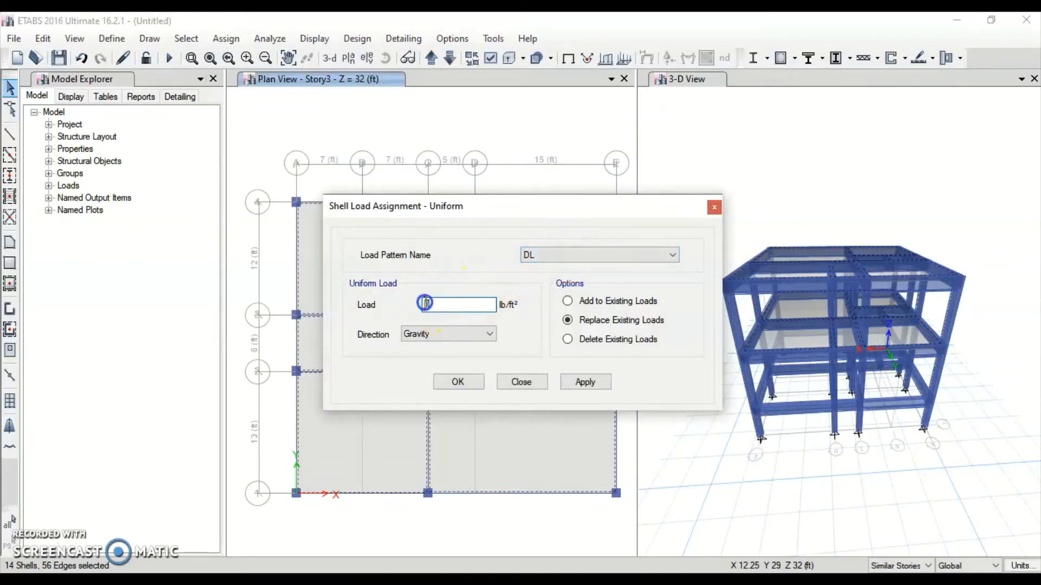
double_click(425, 303)
key("alt+Tab")
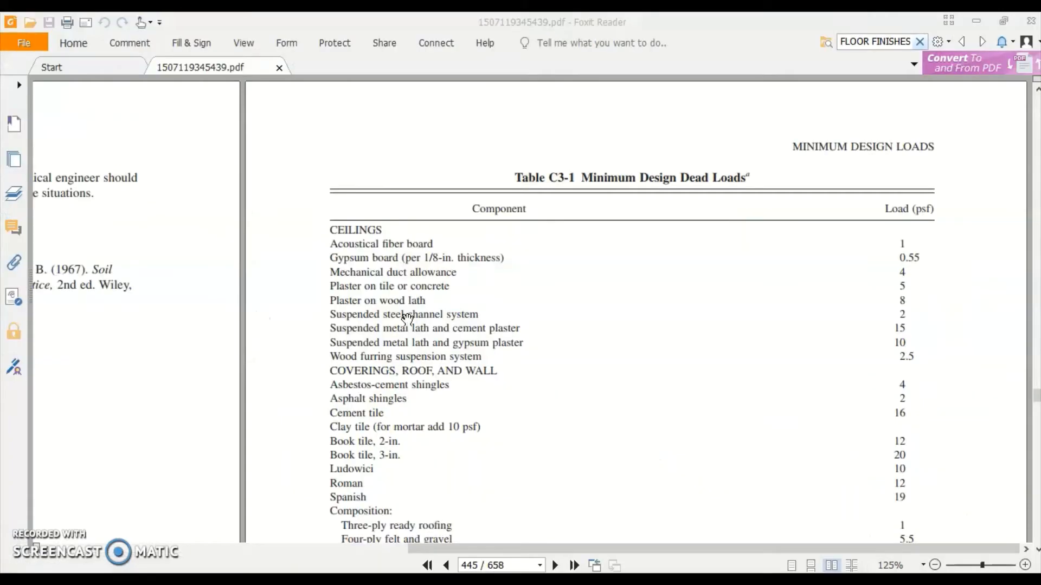
key("alt+Tab")
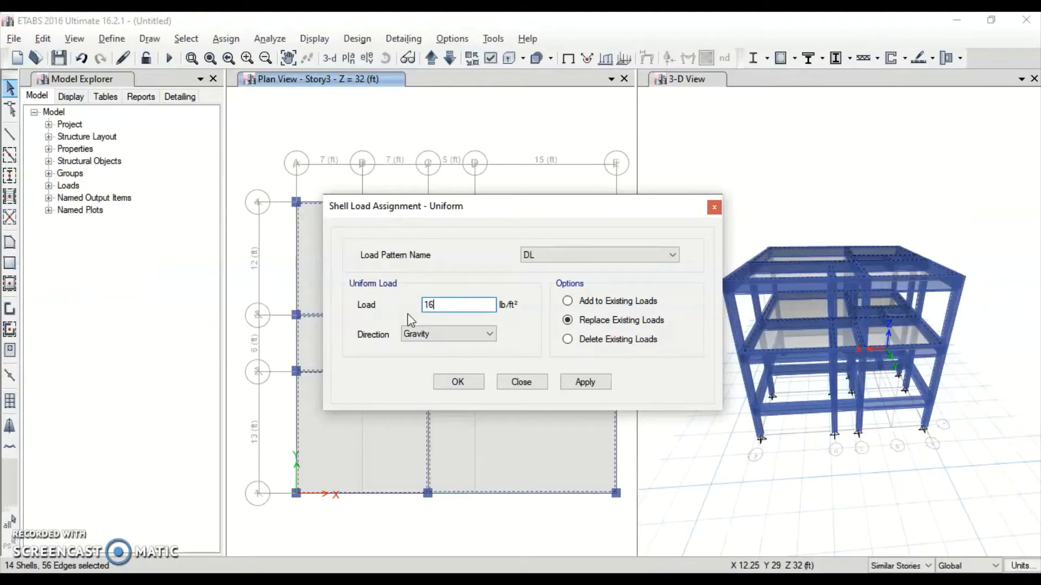
type("16")
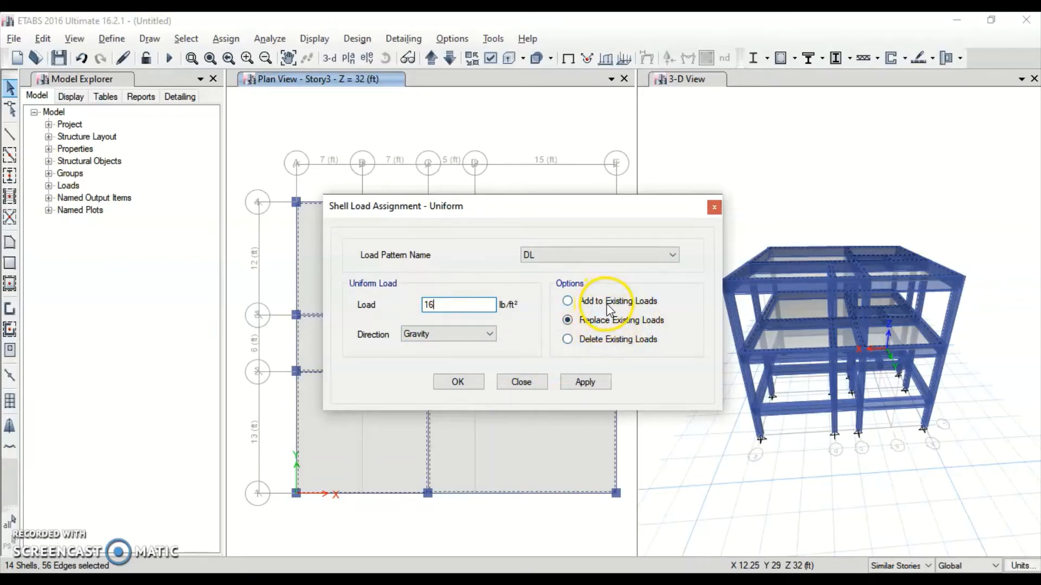
left_click(589, 382)
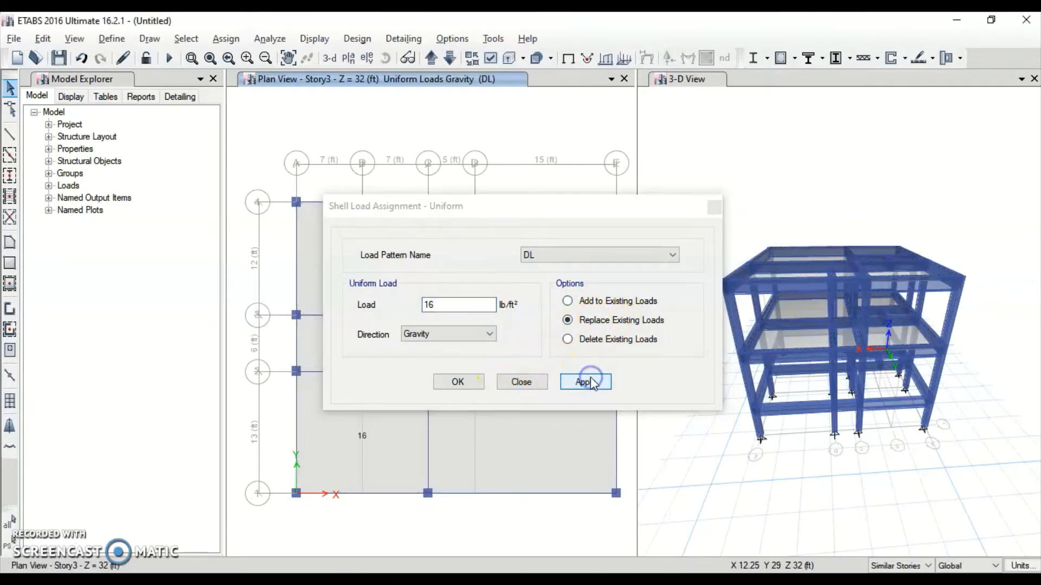
left_click(457, 382)
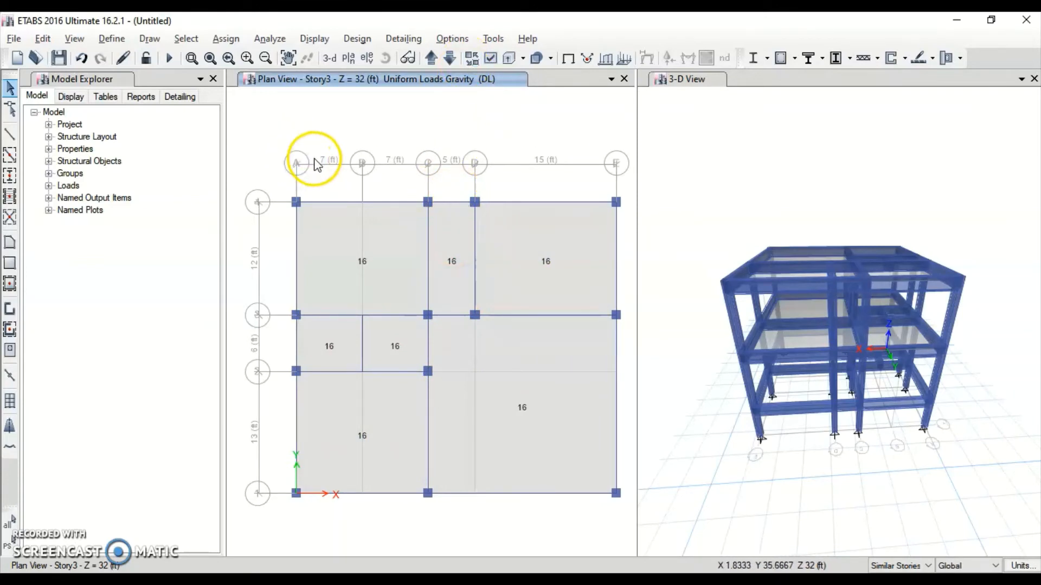
In the design loads PDF, scroll to Table 4-1 (Continued) on page 61 for residential live loads
key("alt+Tab")
scroll(521, 251, "down", 2, "ctrl")
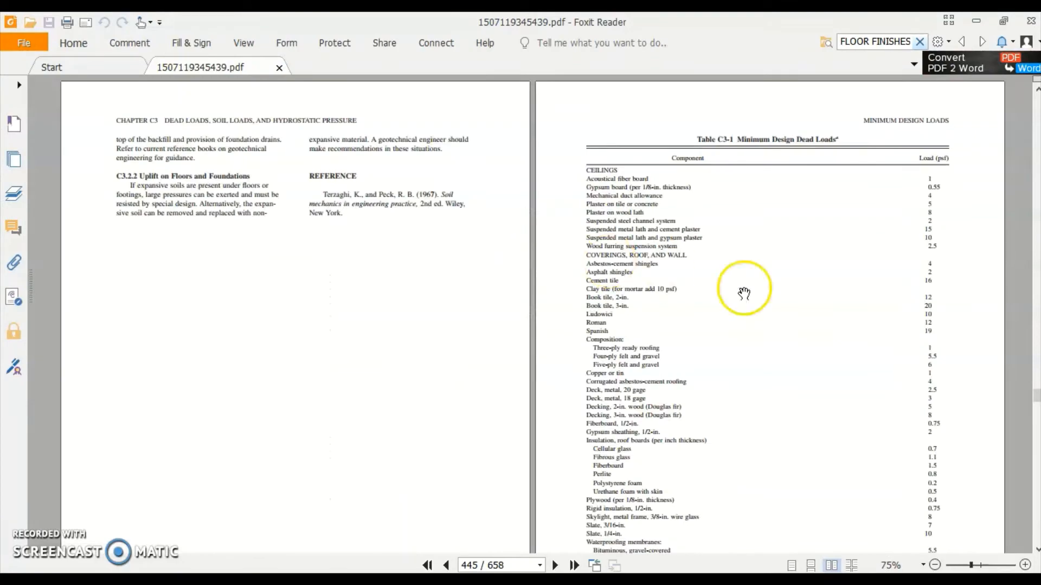
left_click_drag(1035, 394, 1034, 87)
scroll(841, 226, "down", 1, "ctrl")
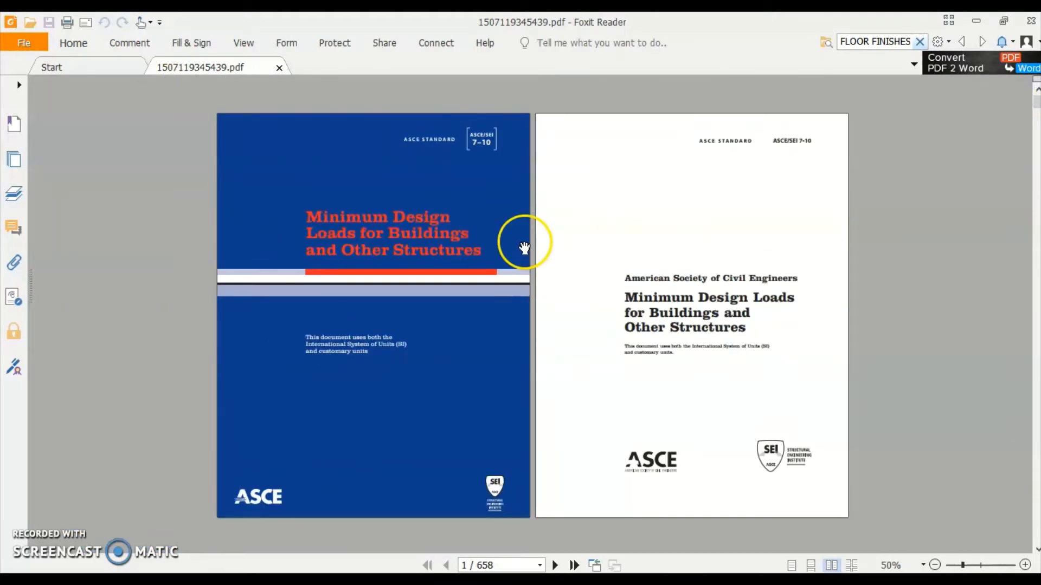
scroll(530, 261, "down", 7)
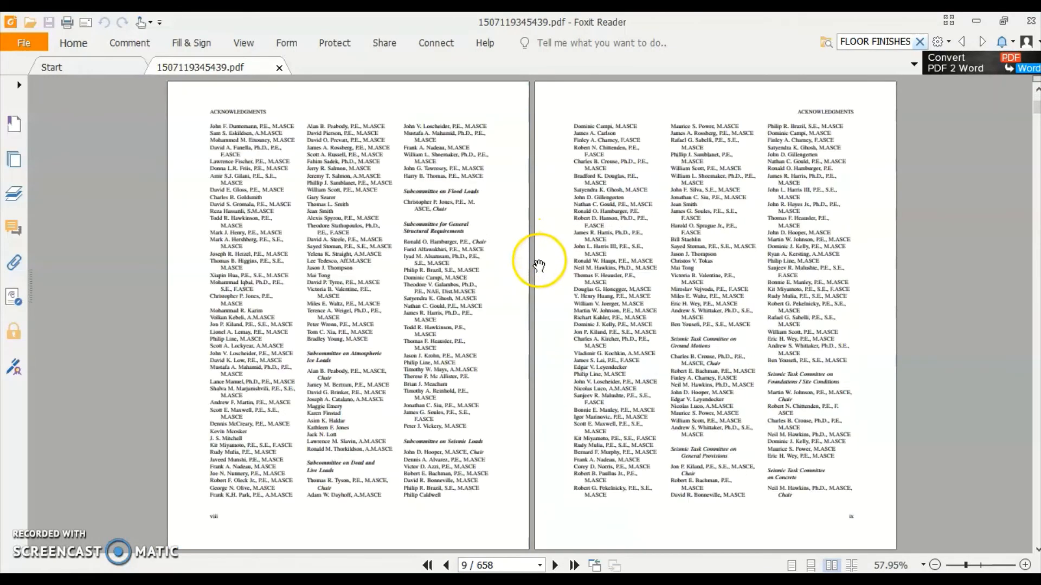
scroll(540, 266, "down", 10)
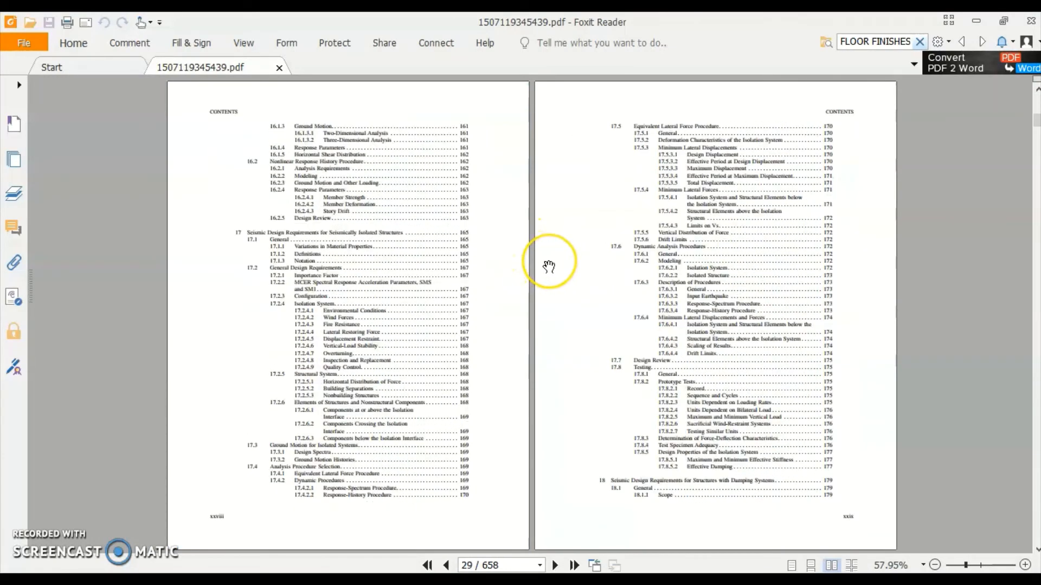
scroll(548, 266, "down", 10)
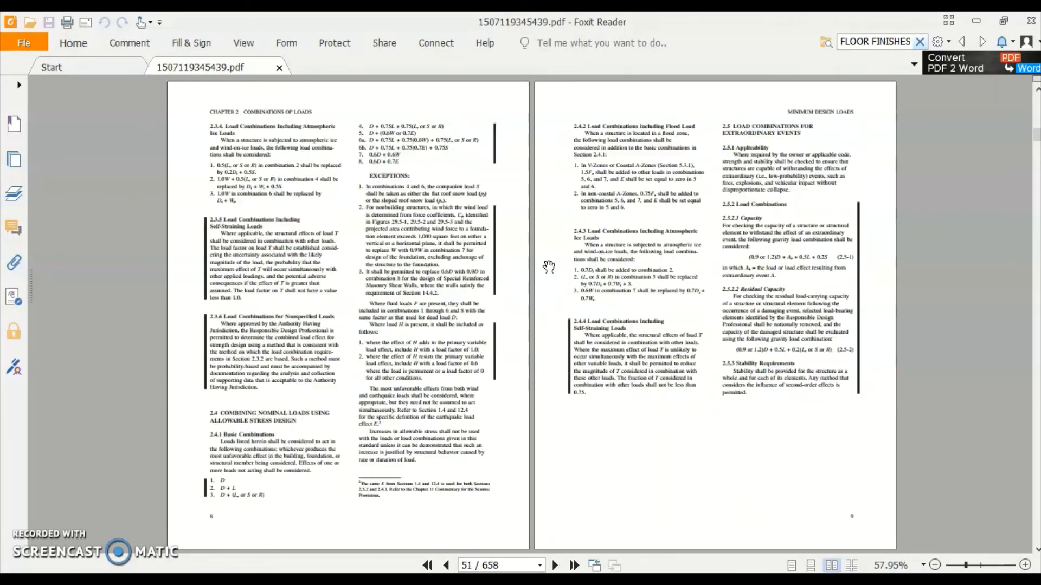
scroll(737, 179, "down", 1)
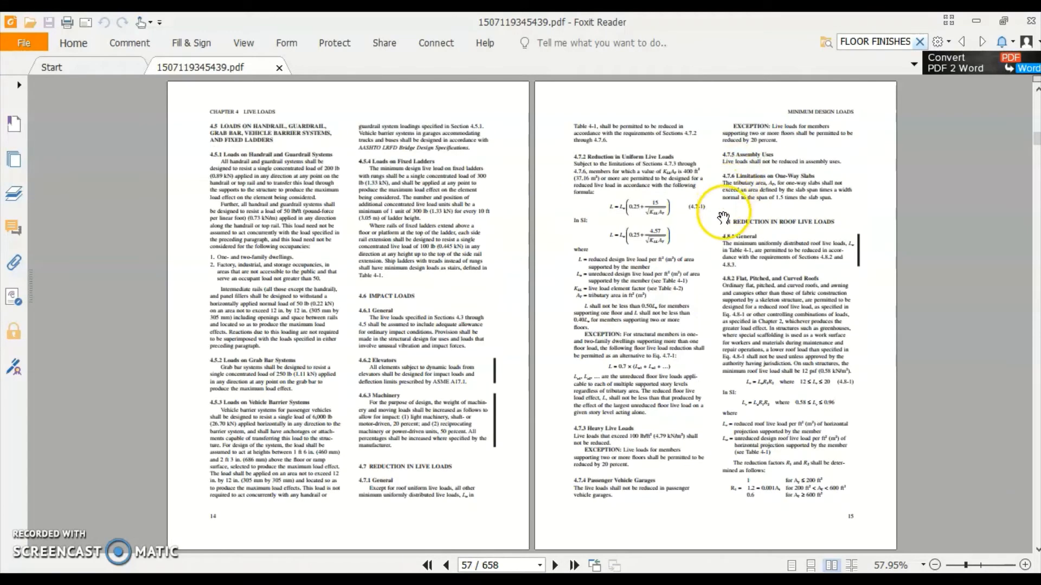
scroll(737, 217, "down", 1)
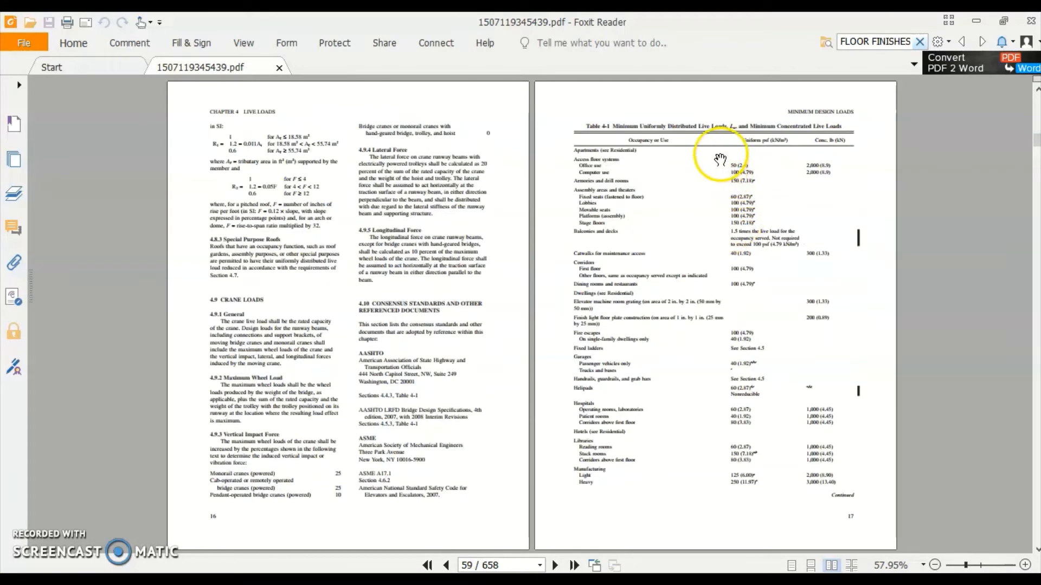
scroll(688, 157, "up", 1, "ctrl")
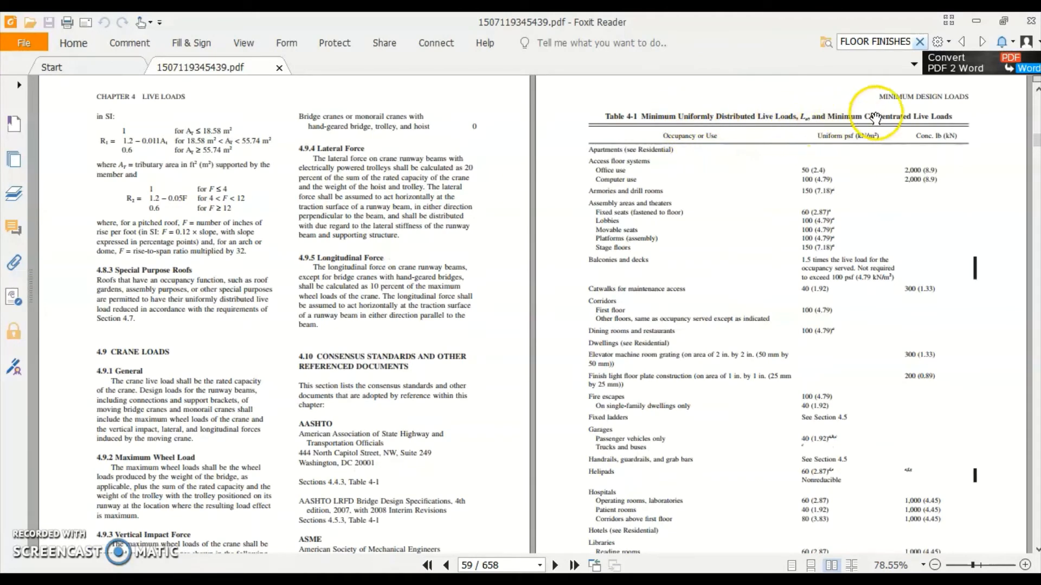
scroll(775, 134, "down", 1, "ctrl")
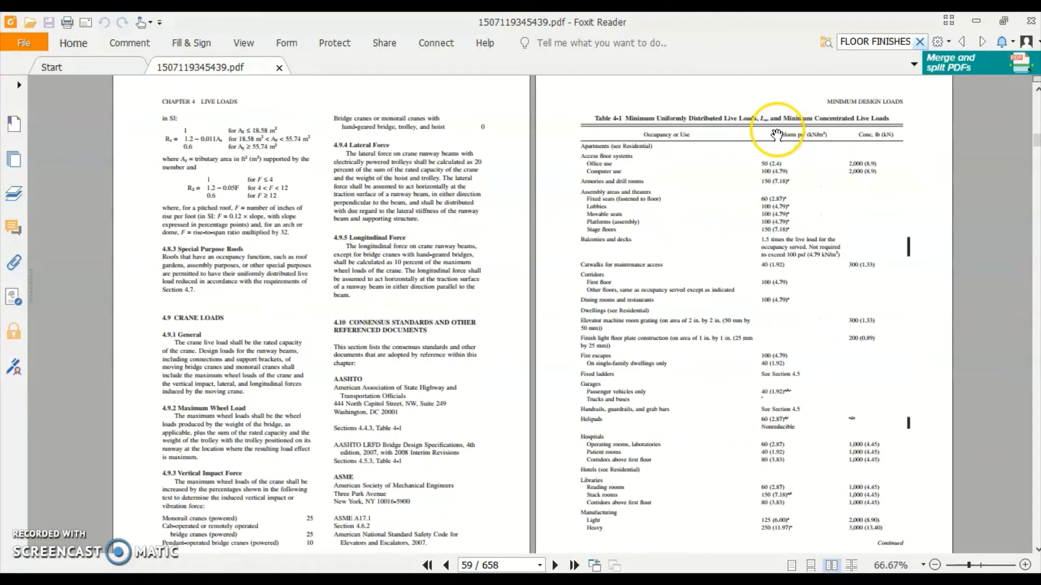
scroll(792, 134, "down", 3)
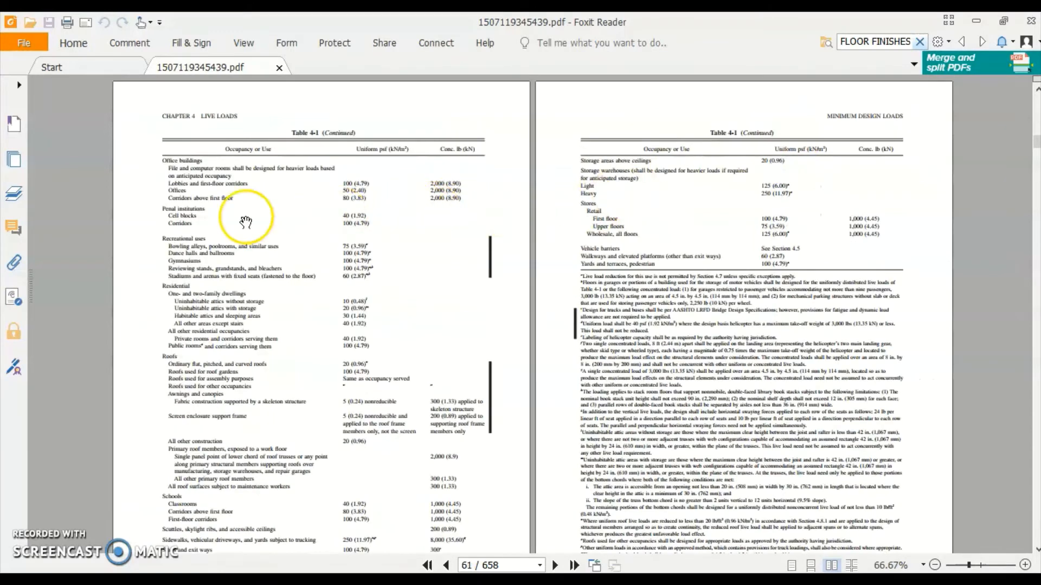
scroll(151, 197, "up", 1, "ctrl")
scroll(151, 198, "up", 2, "ctrl")
scroll(117, 325, "down", 2)
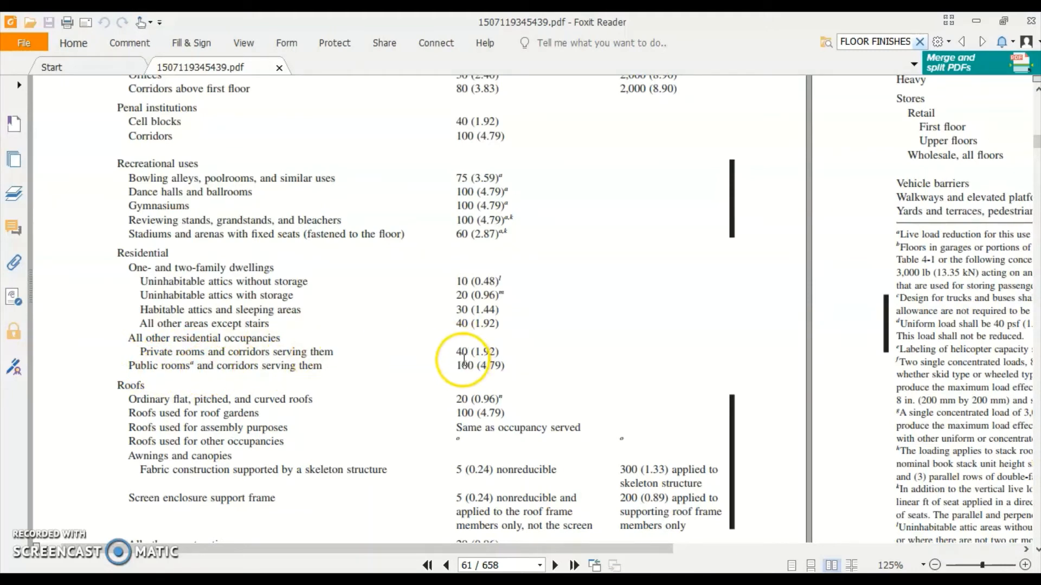
Highlight the 40 psf residential live load in Table 4-1 and return to ETABS
left_click_drag(456, 366, 473, 366)
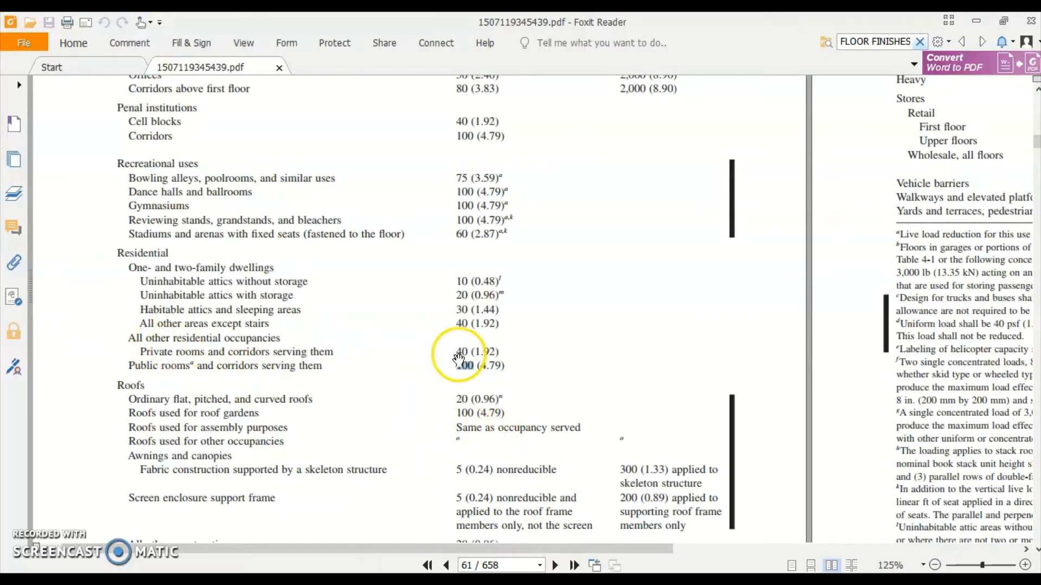
key("alt+Tab")
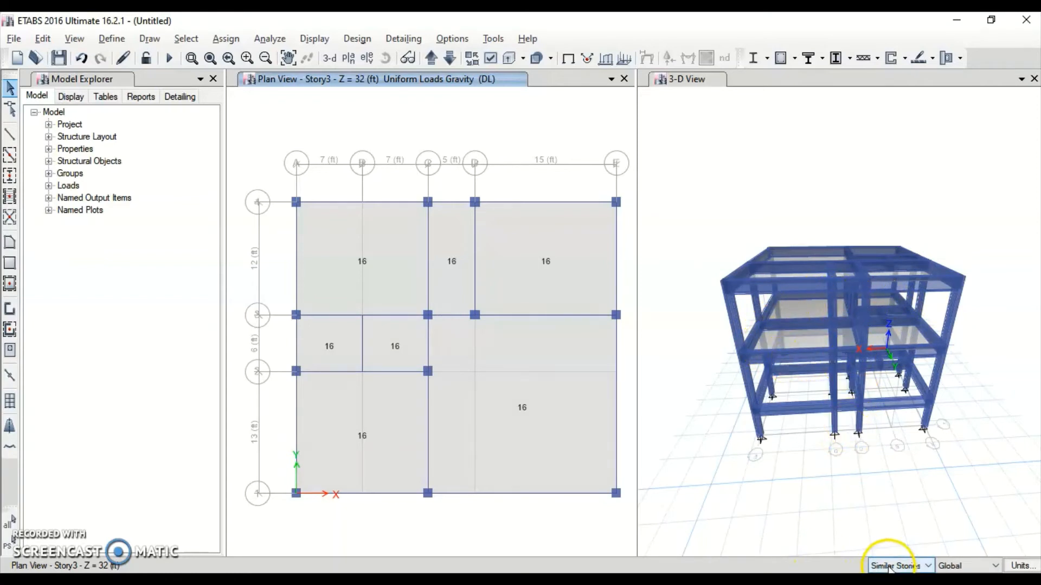
Limit edits to One Story and assign a uniform 40 lb/ft² gravity LL load to the slabs
left_click(889, 566)
left_click(888, 532)
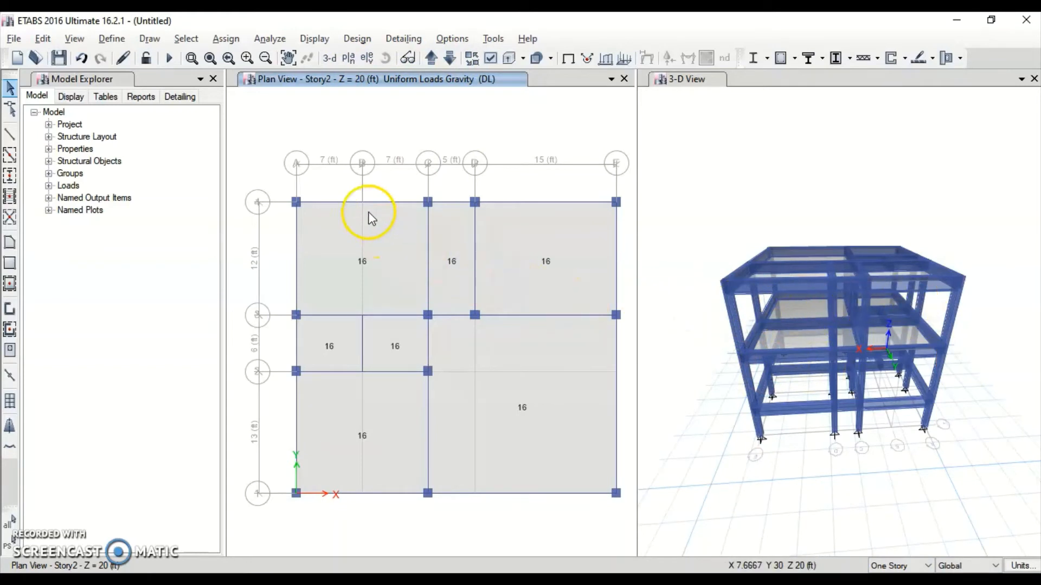
left_click(226, 39)
mouse_move(245, 92)
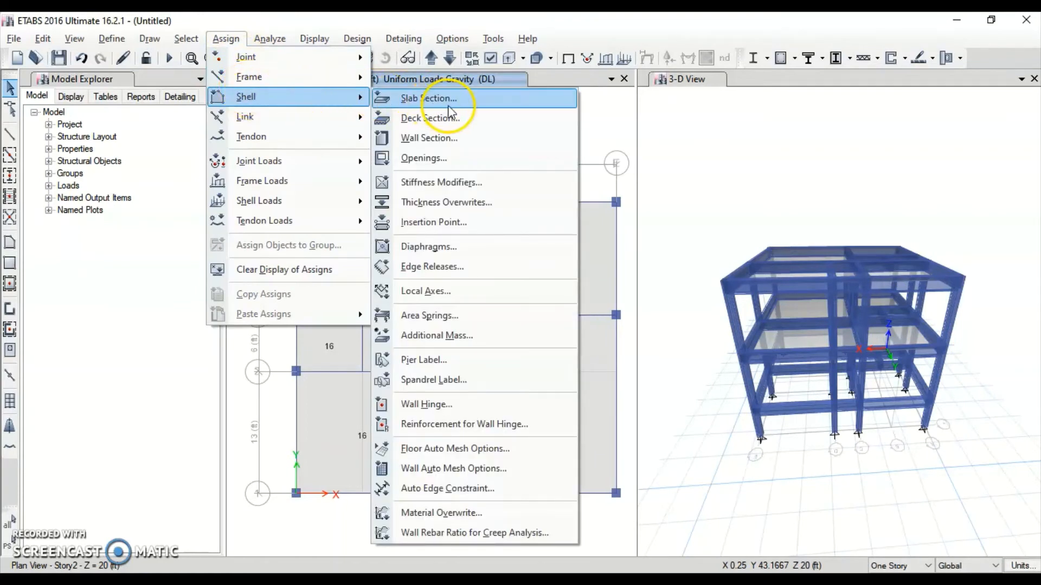
mouse_move(249, 202)
left_click(444, 224)
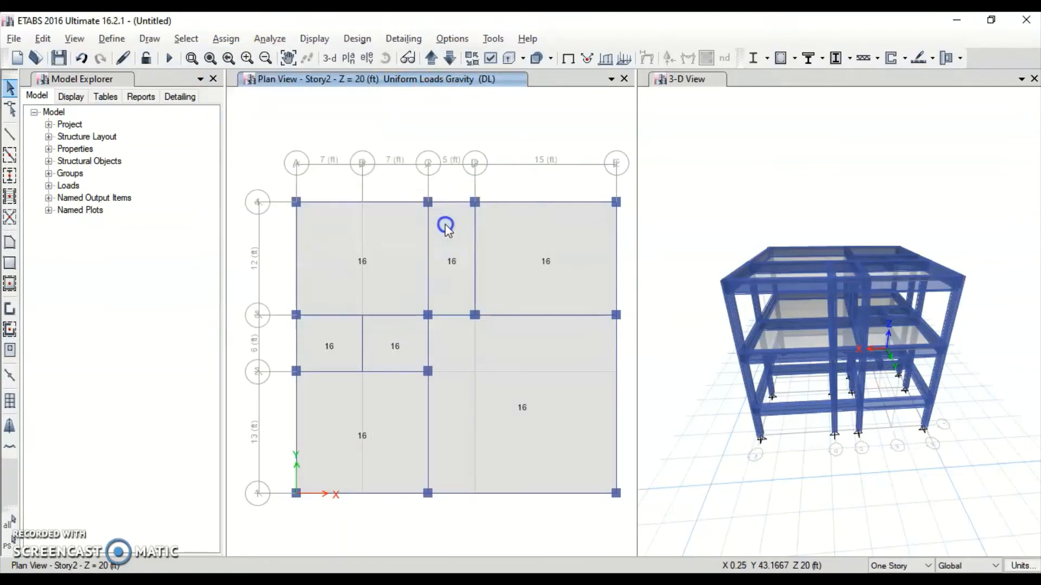
left_click(566, 257)
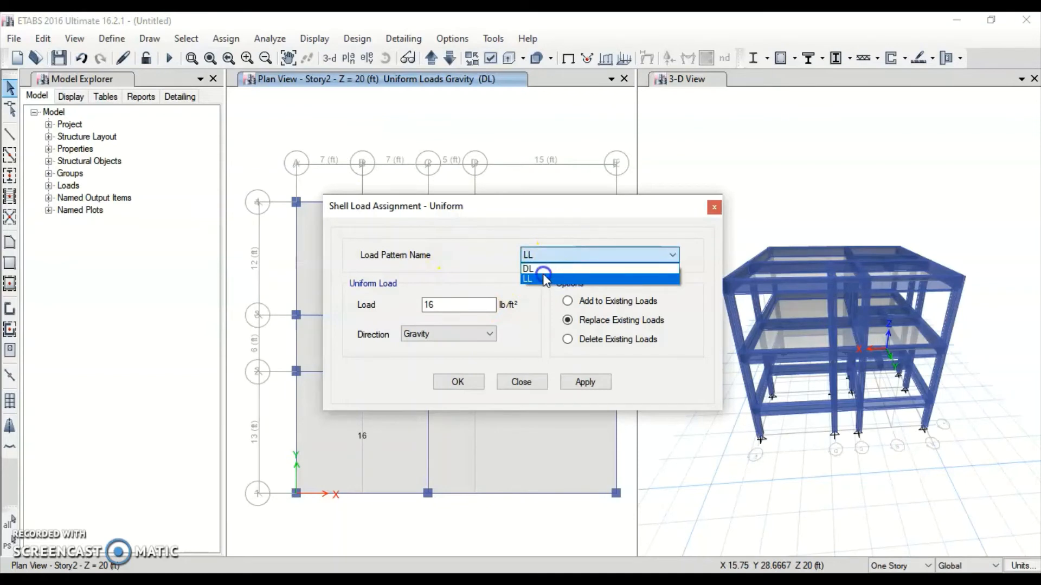
left_click(542, 274)
left_click(523, 259)
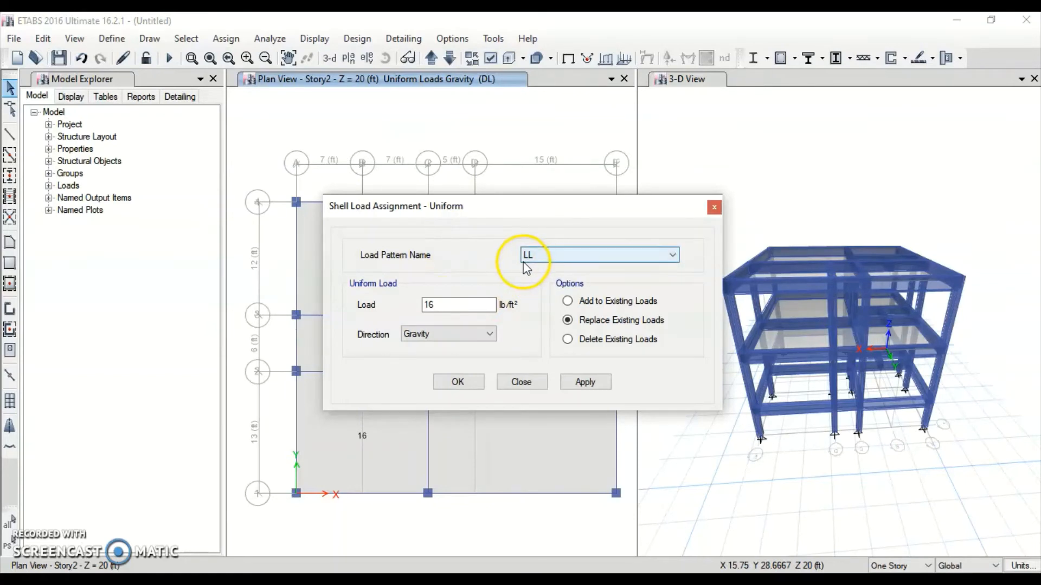
left_click(440, 304)
left_click_drag(441, 303, 399, 304)
type("40")
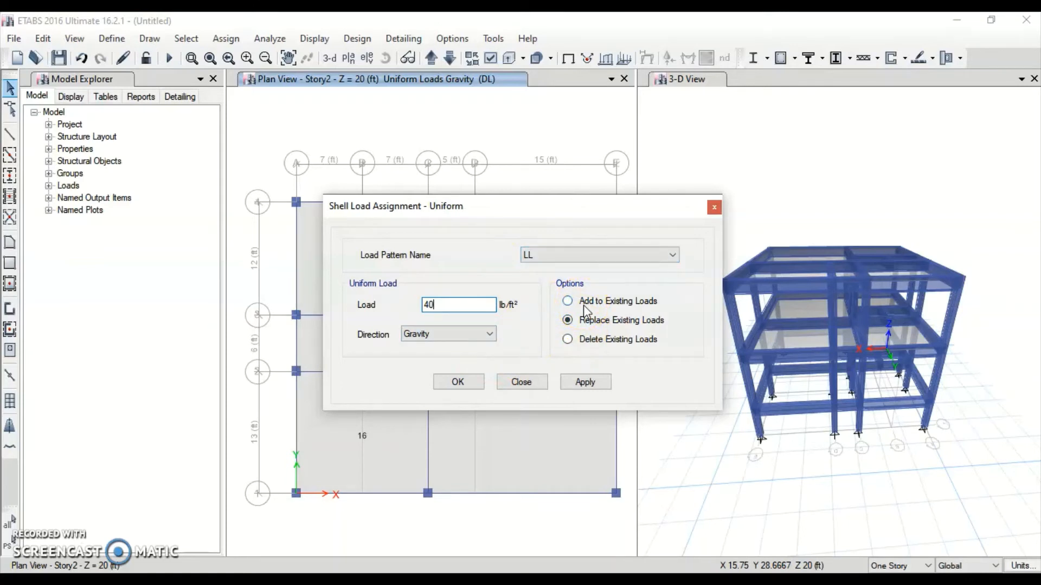
left_click(458, 383)
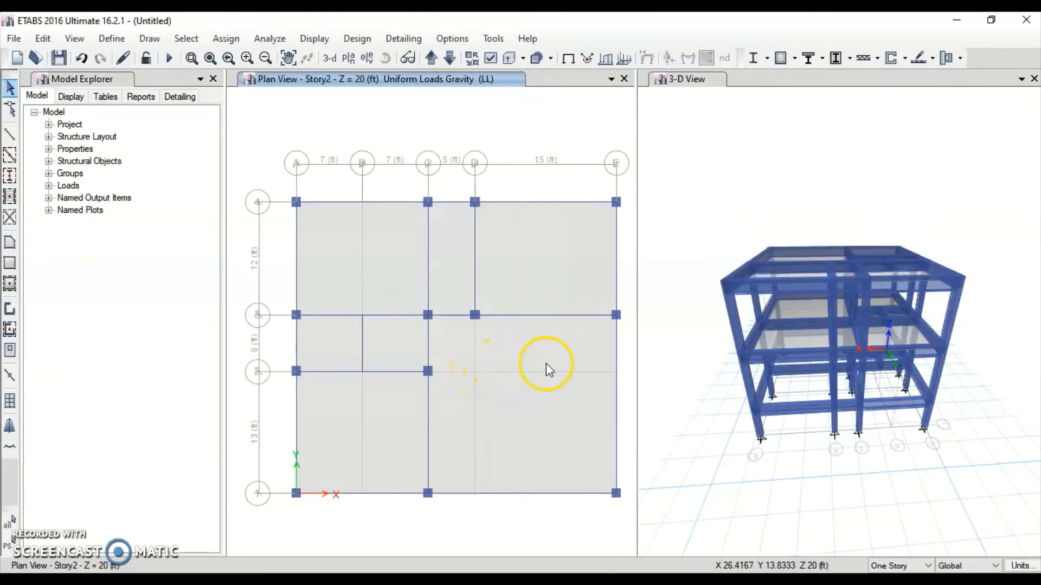
On the Story2 plan, select all seven floor panels between grids A–E
scroll(829, 342, "up", 5)
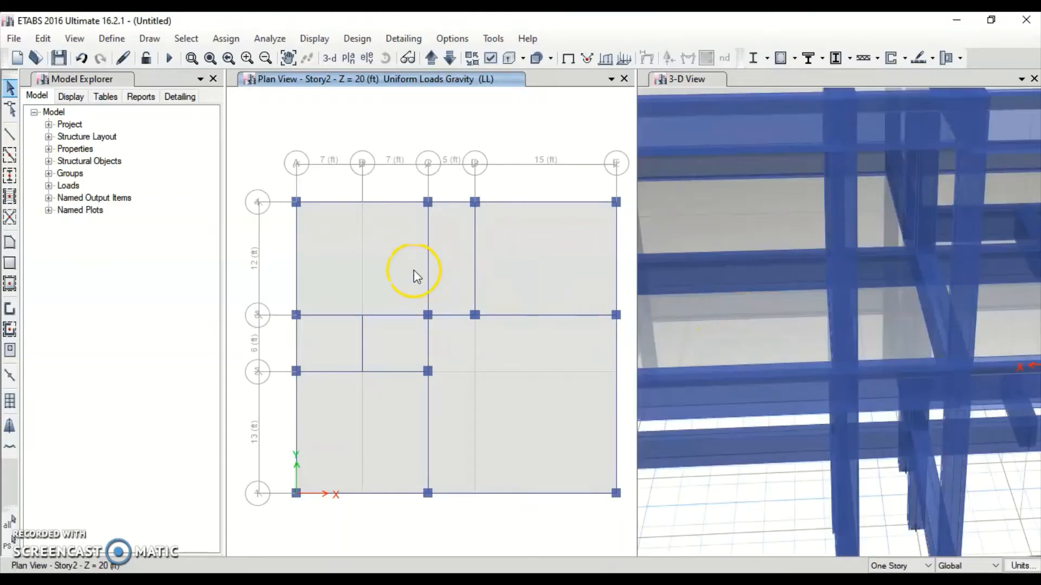
left_click(405, 289)
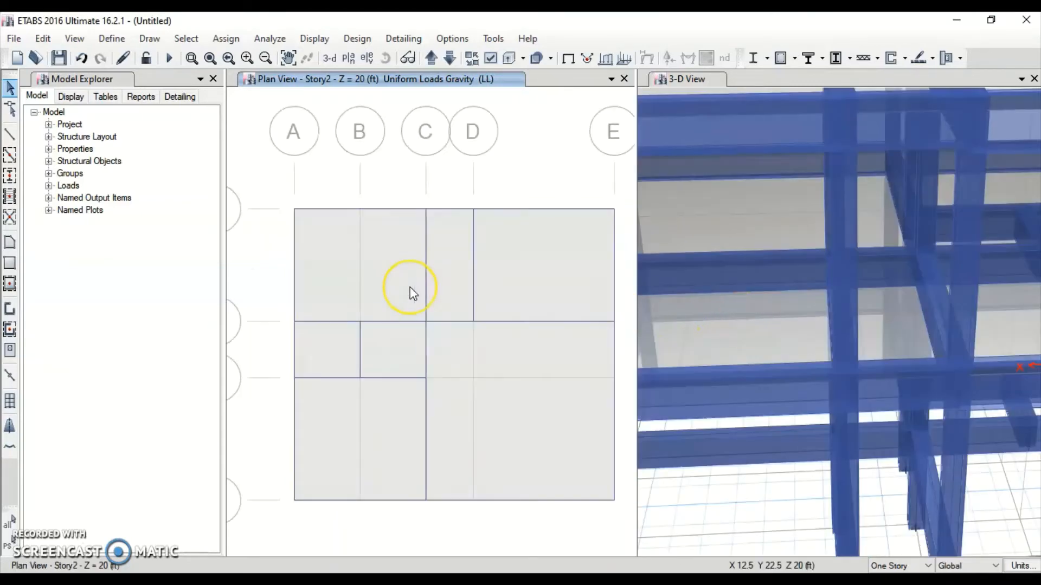
left_click(441, 301)
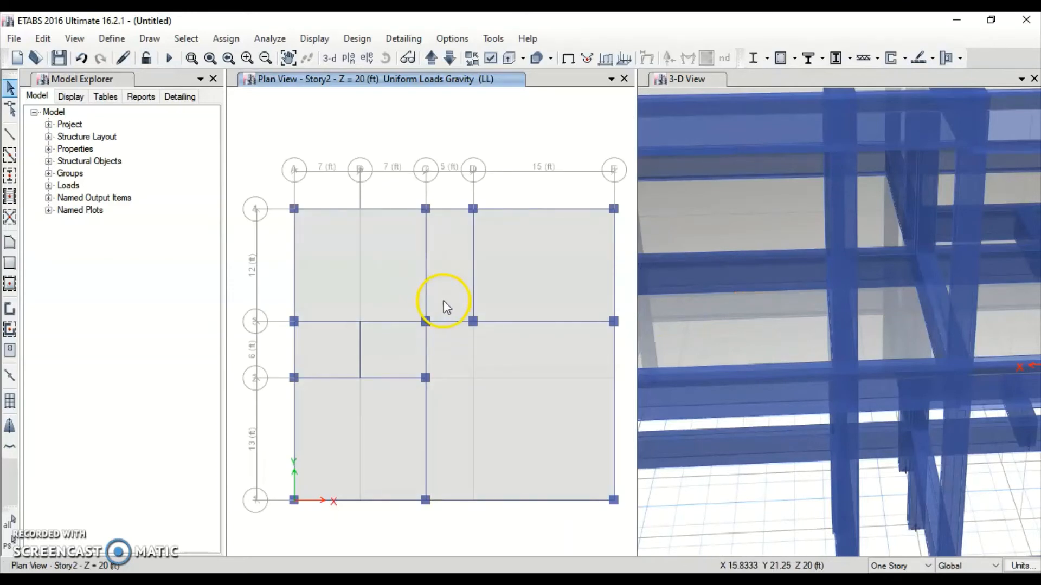
left_click(355, 226)
left_click(336, 76)
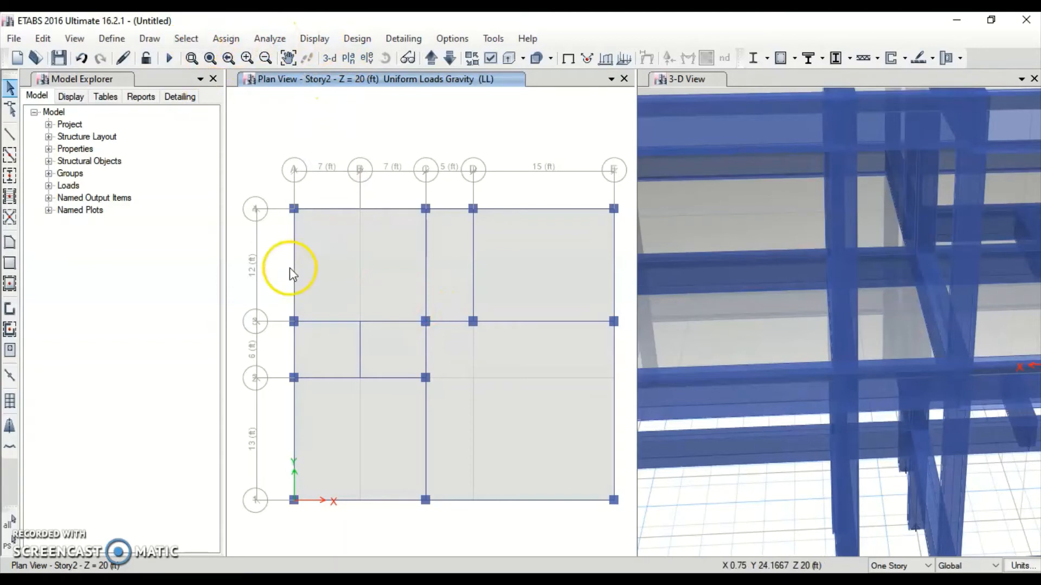
left_click(359, 257)
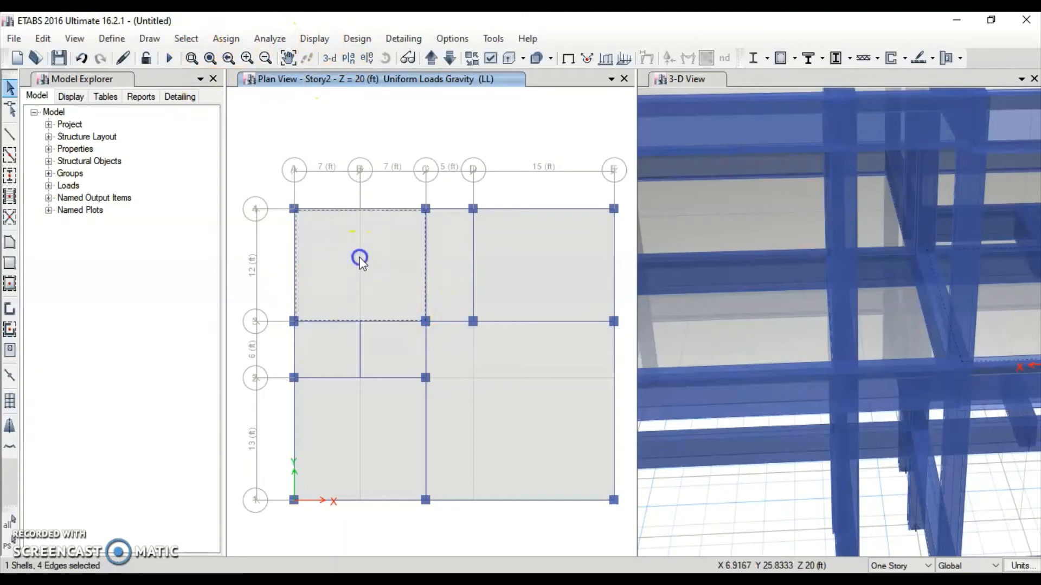
left_click(457, 275)
left_click(541, 271)
left_click(535, 381)
left_click(369, 447)
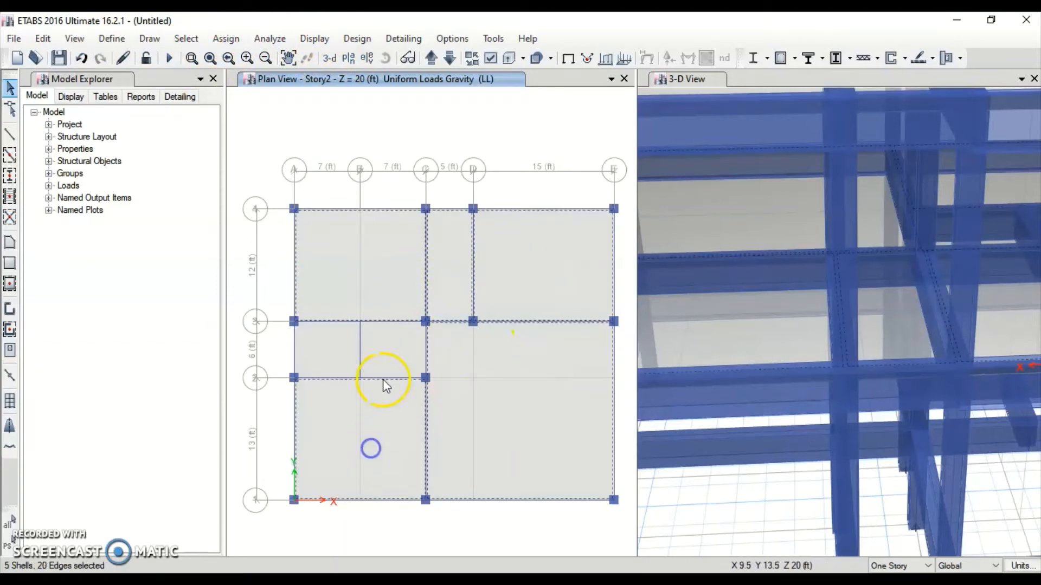
left_click(393, 351)
left_click(318, 351)
Apply the uniform 40 lb/ft² gravity LL load to the selected Story2 panels
left_click(225, 38)
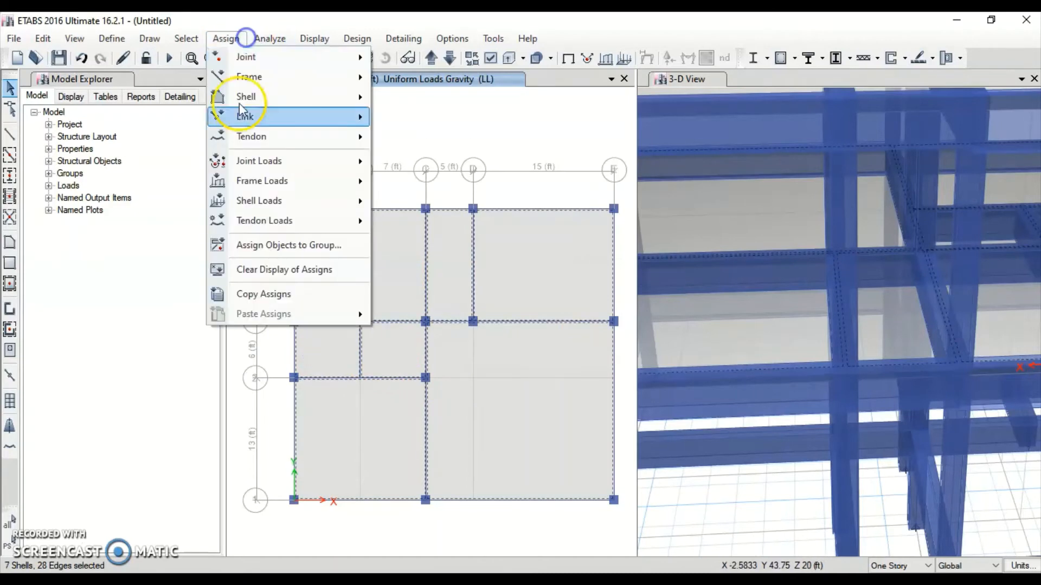
mouse_move(274, 204)
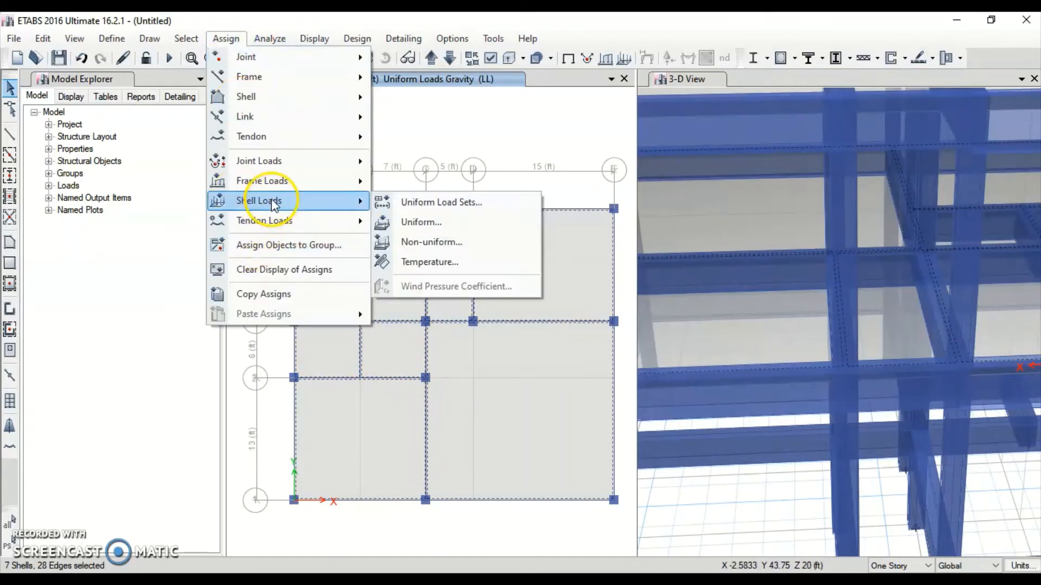
left_click(436, 226)
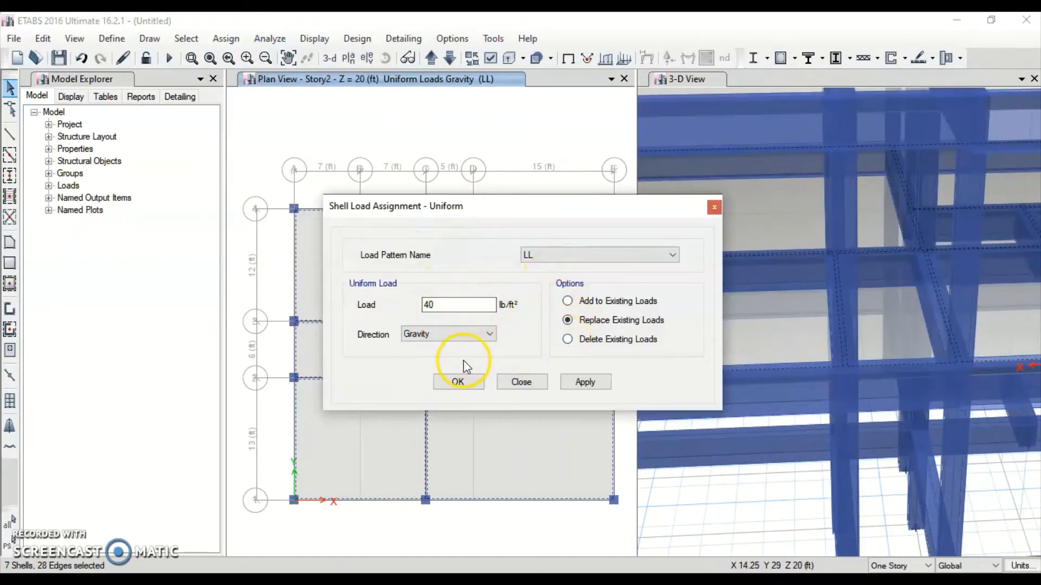
left_click(585, 382)
left_click(450, 383)
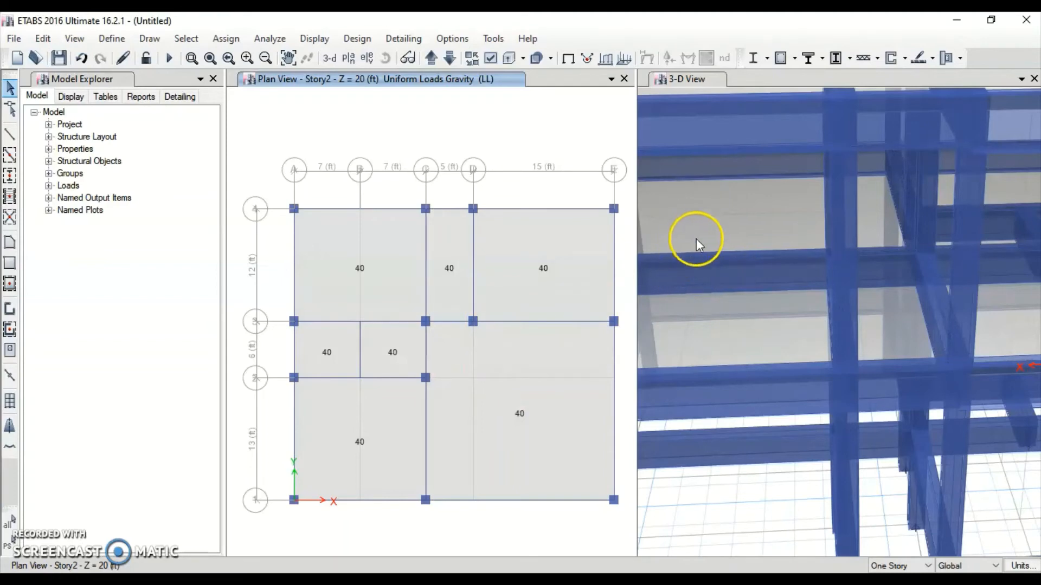
right_click(389, 271)
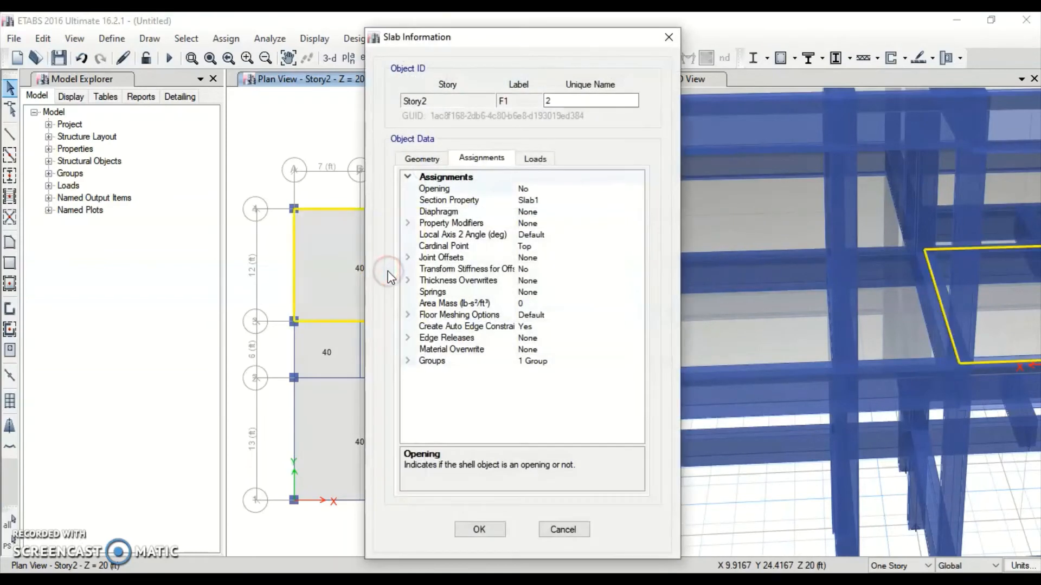
left_click(535, 159)
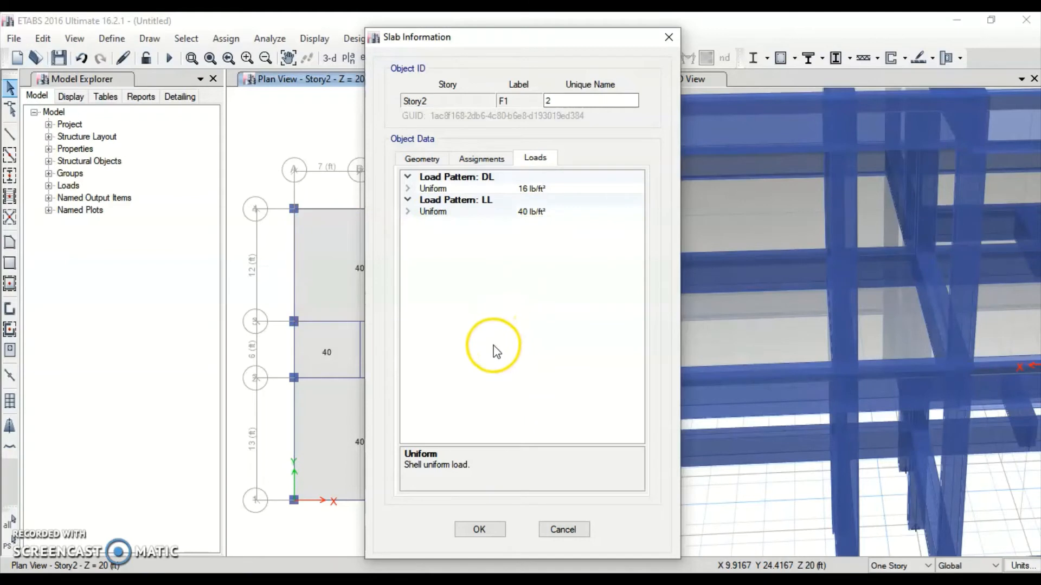
left_click(480, 529)
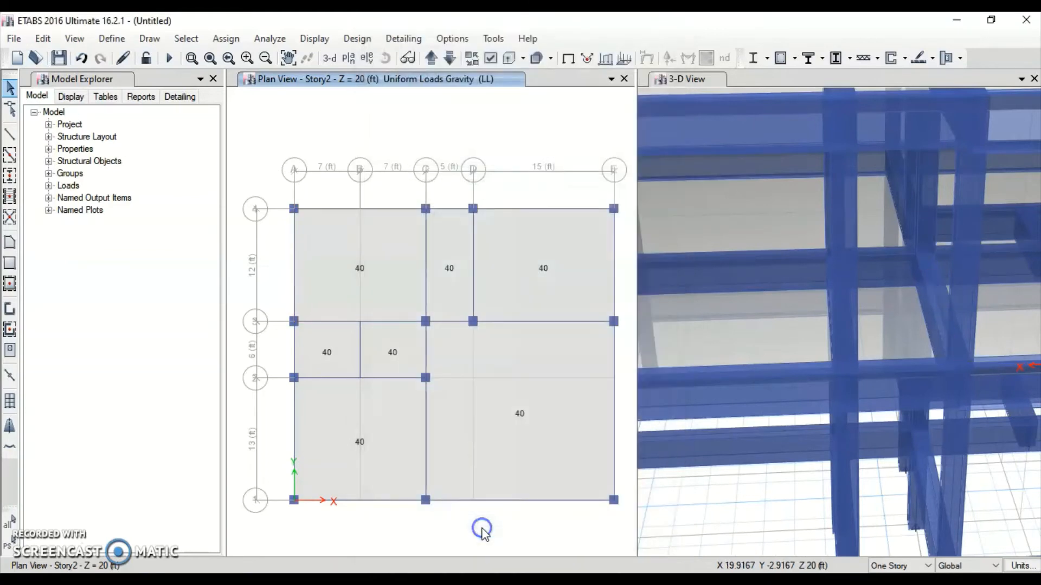
Move up to the Story3 plan and highlight the 100 psf roof gardens live load in Table 4-1
left_click(431, 63)
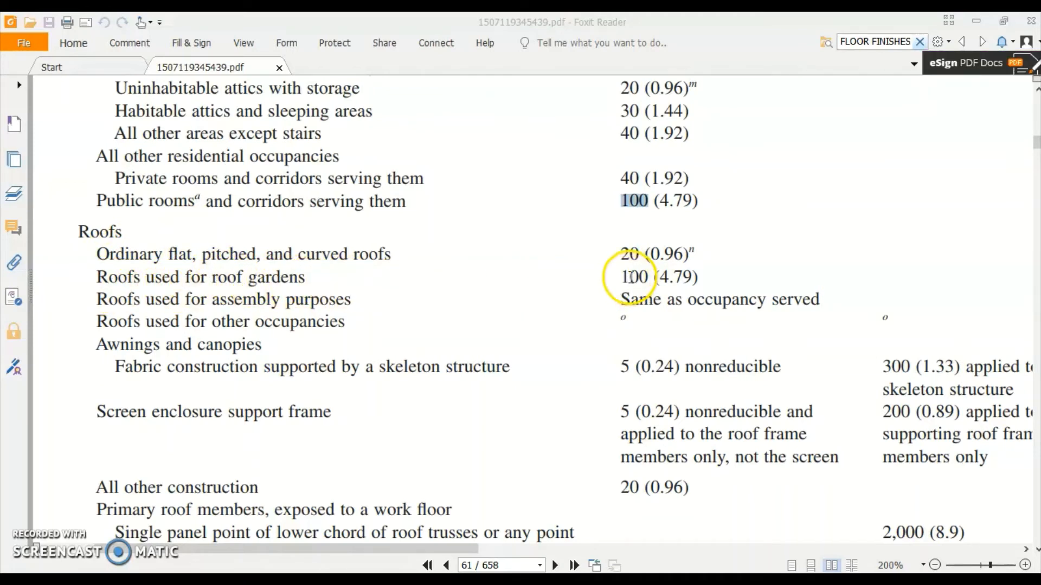
left_click_drag(623, 277, 640, 277)
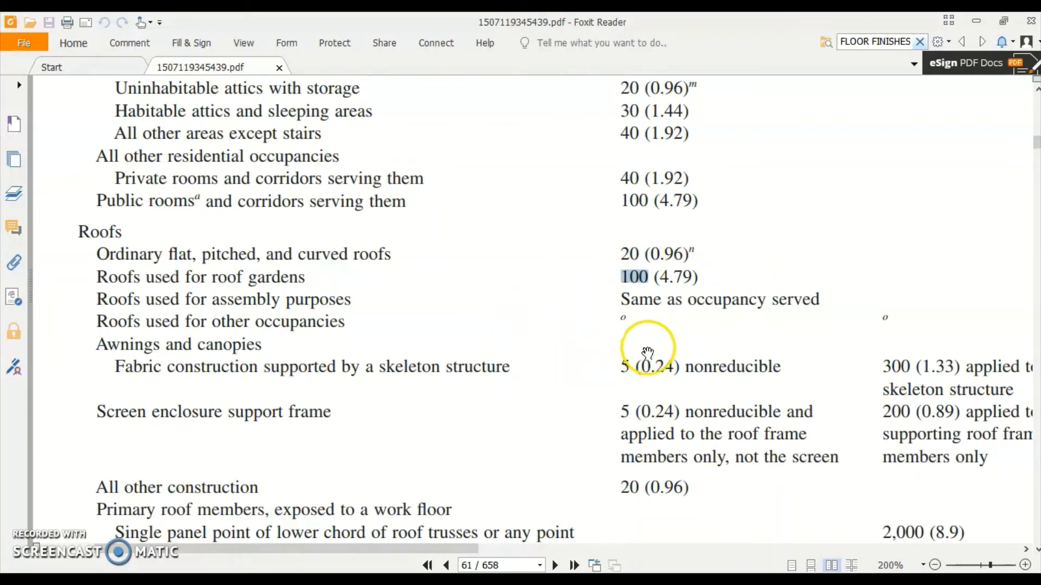
left_click_drag(649, 347, 651, 310)
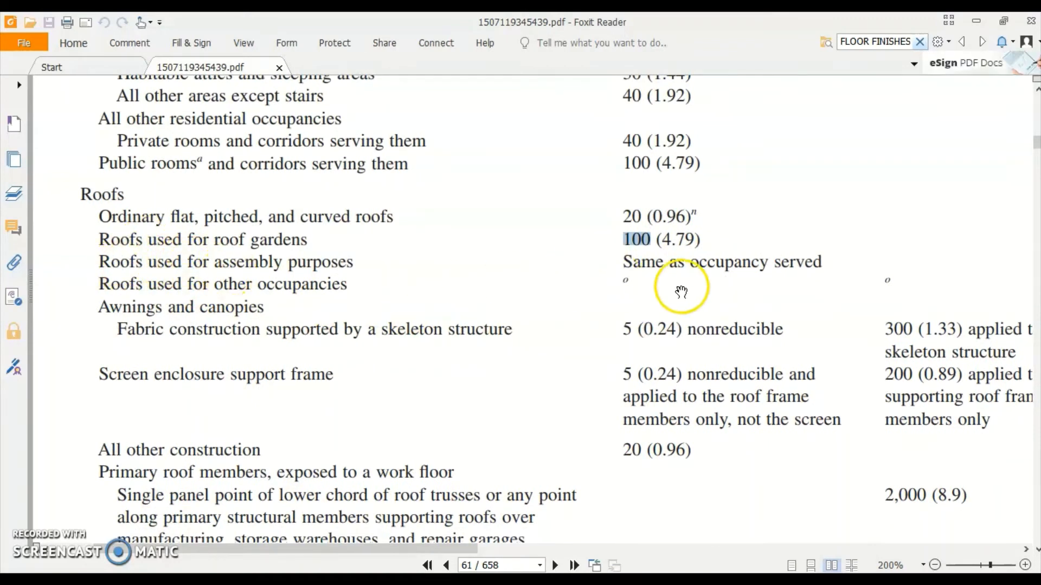
left_click_drag(702, 277, 689, 303)
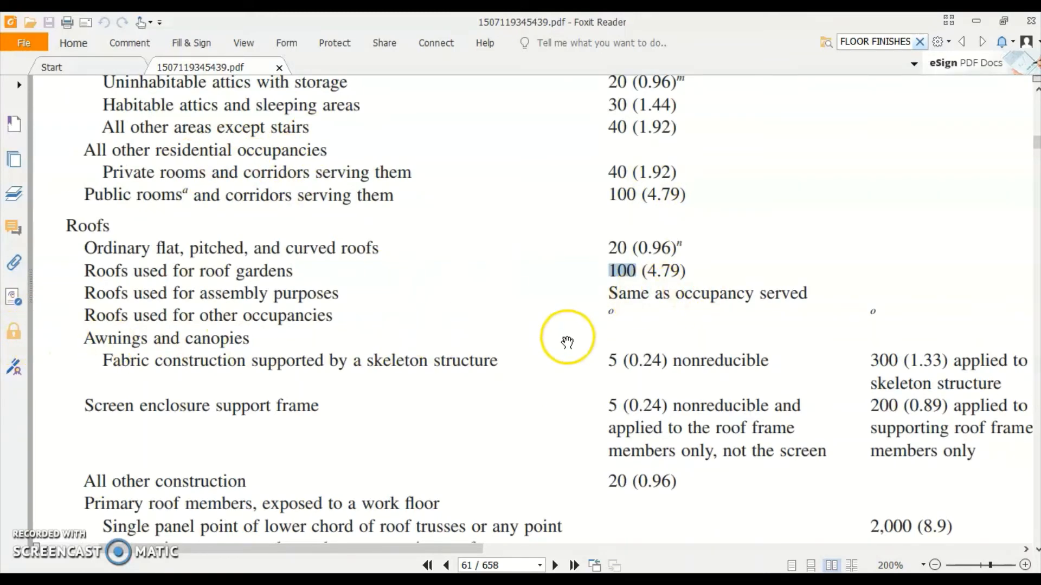
left_click_drag(611, 327, 607, 276)
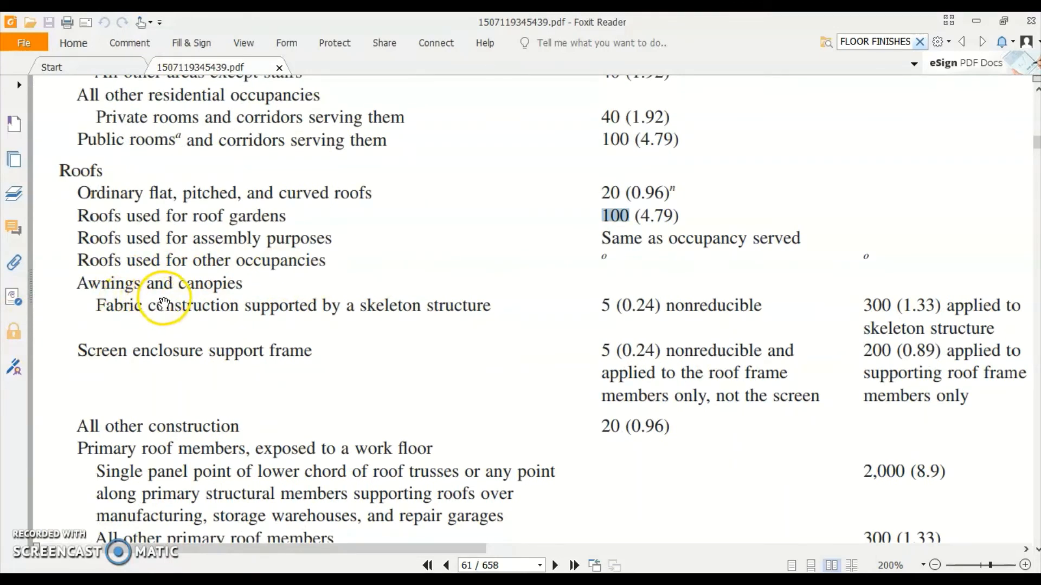
left_click_drag(673, 350, 665, 378)
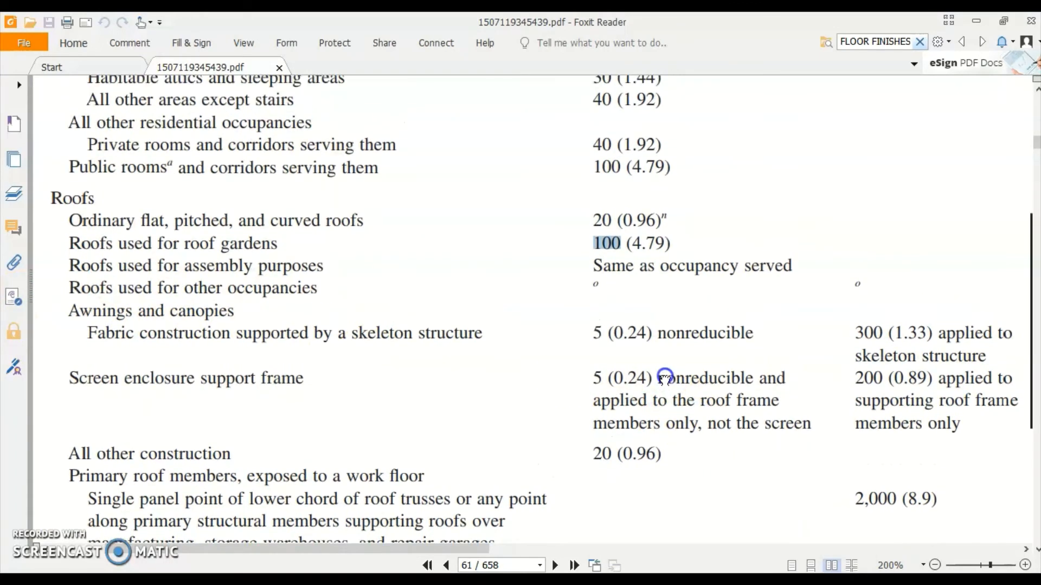
left_click_drag(751, 427, 756, 405)
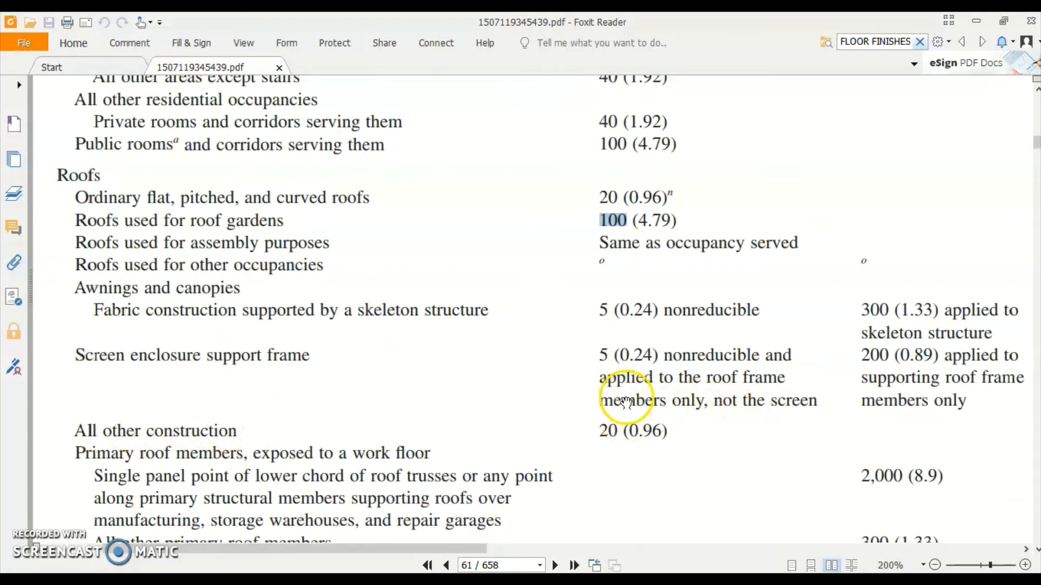
Switch from the PDF back to the ETABS model
key("alt+Tab")
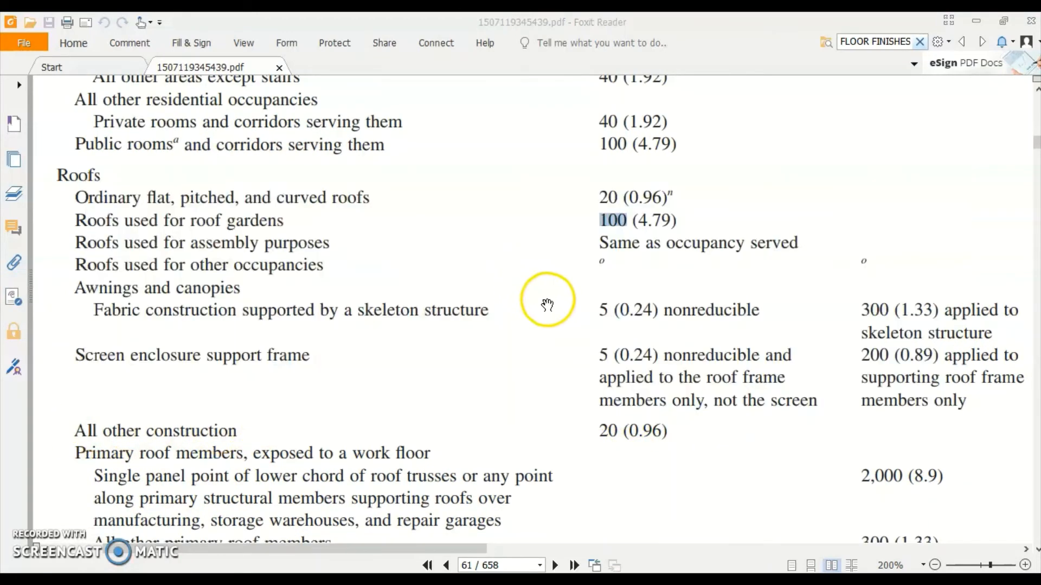
key("alt+Tab")
key("Tab")
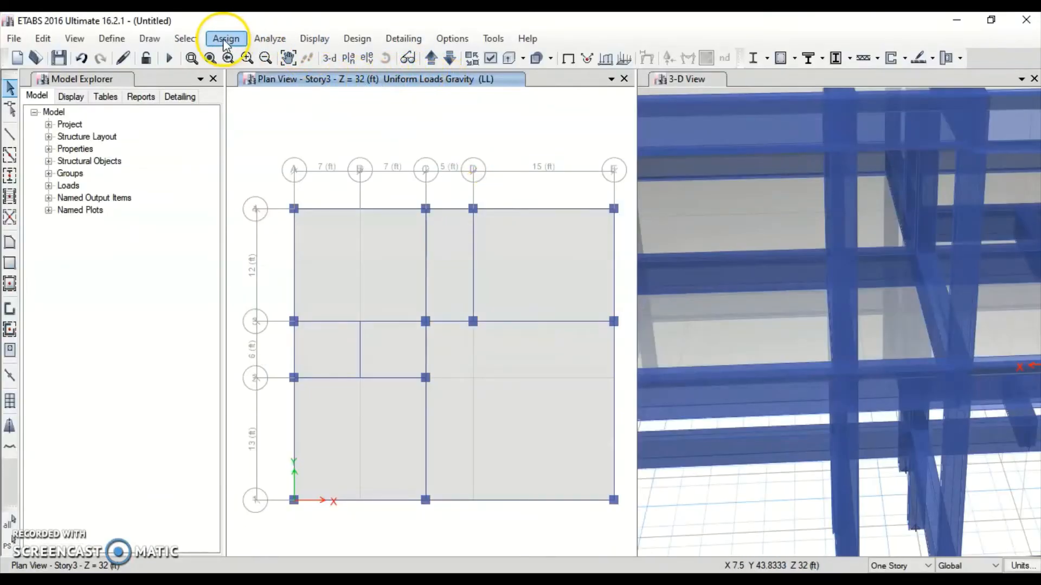
Select the seven Story3 roof panels
left_click(331, 279)
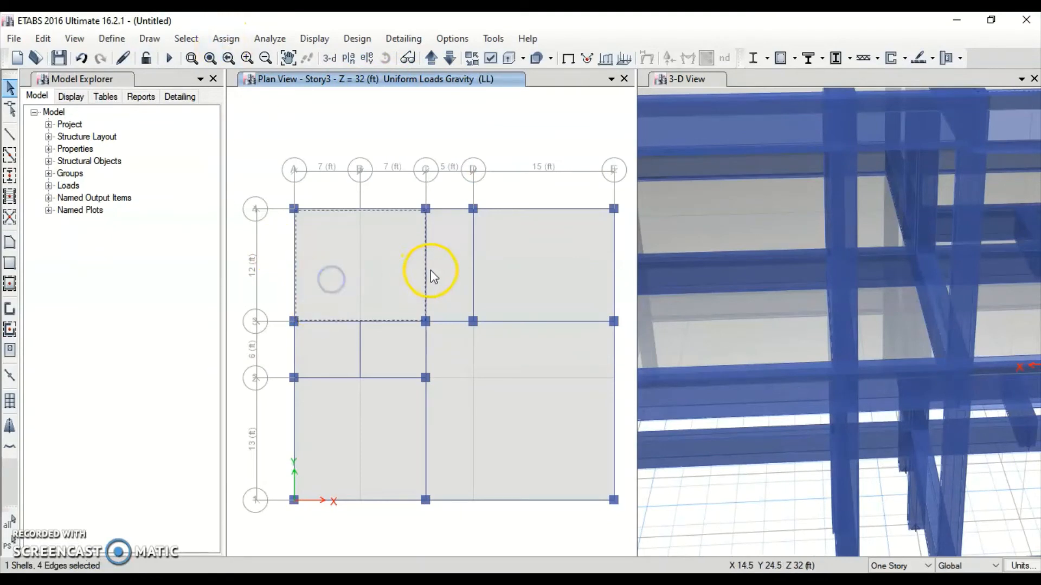
left_click(531, 262)
left_click(539, 438)
left_click(401, 444)
left_click(395, 352)
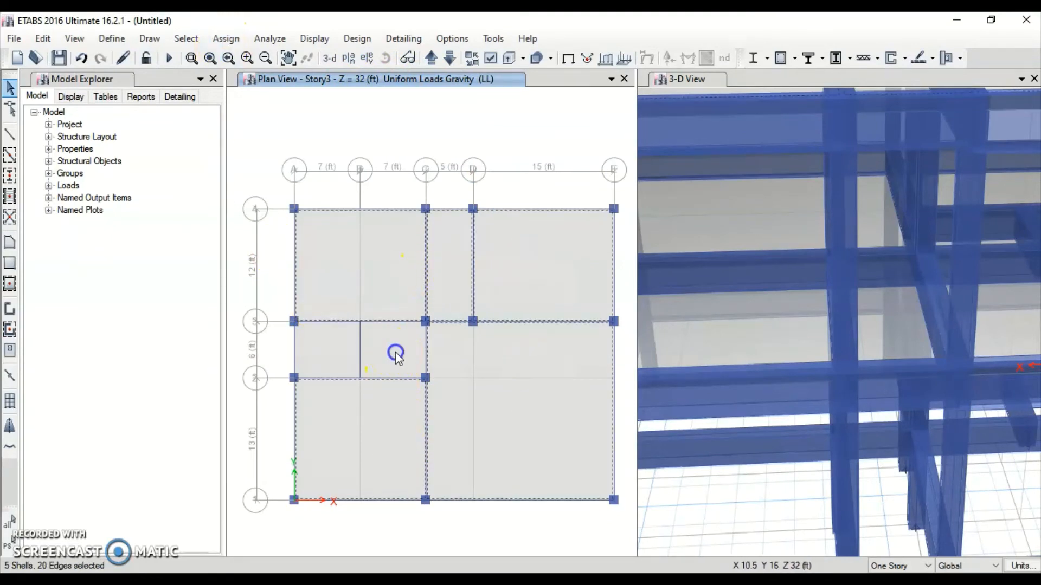
left_click(312, 101)
Apply a 20 lb/ft² uniform gravity live load (LL) to the selected roof panels
left_click(270, 38)
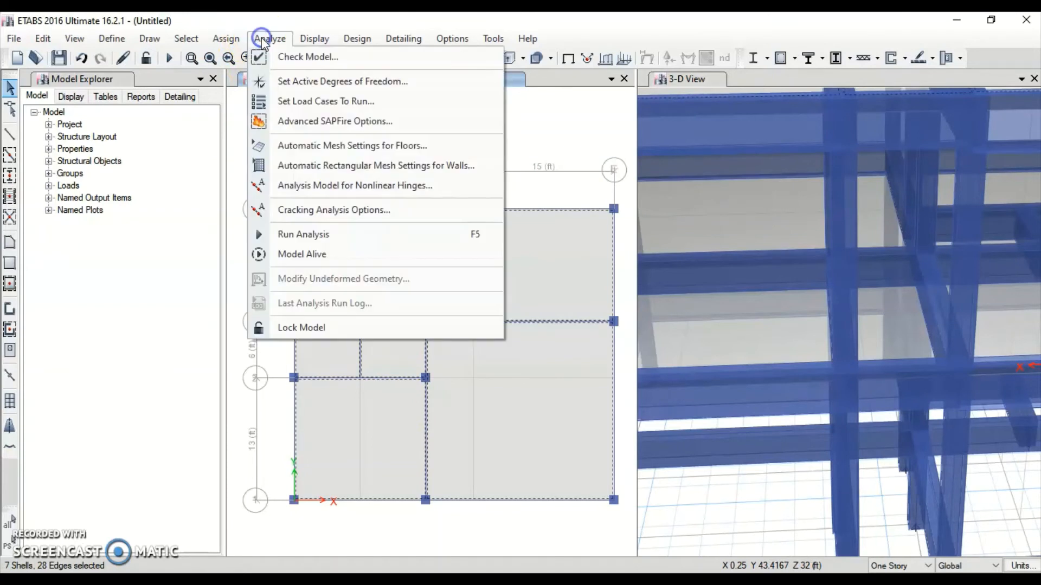
left_click(238, 39)
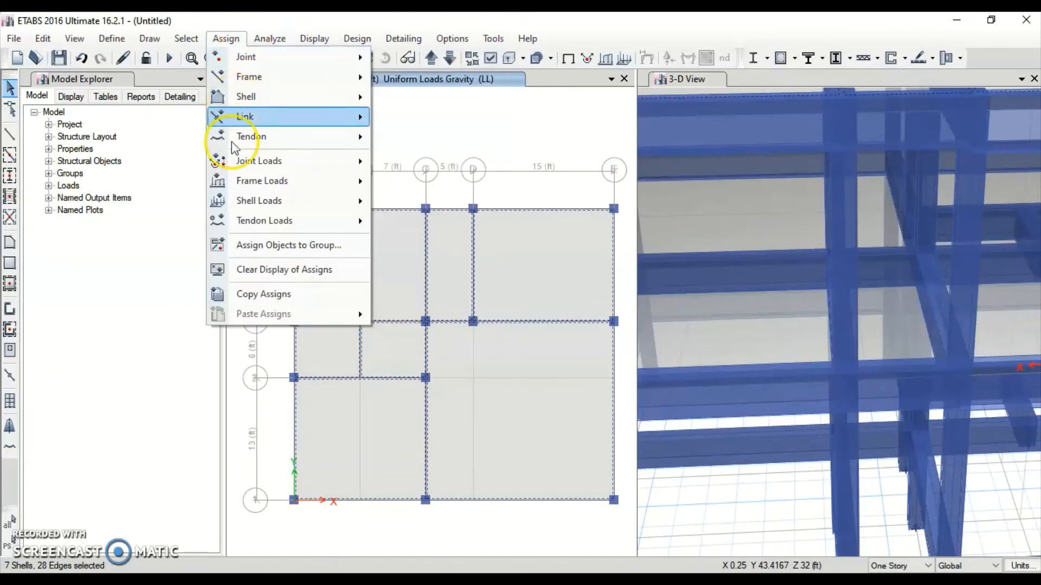
mouse_move(232, 201)
left_click(465, 228)
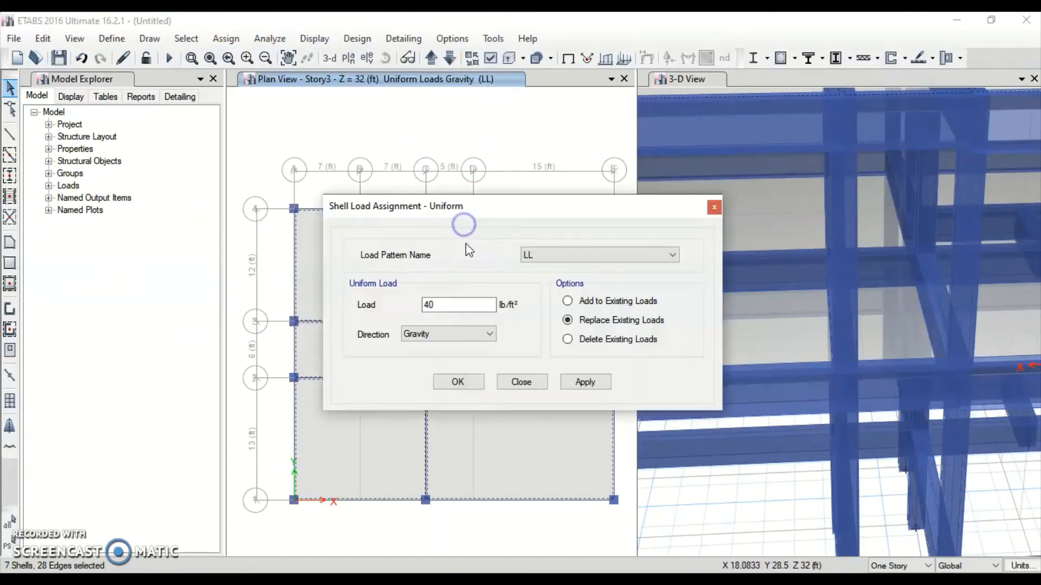
left_click(448, 298)
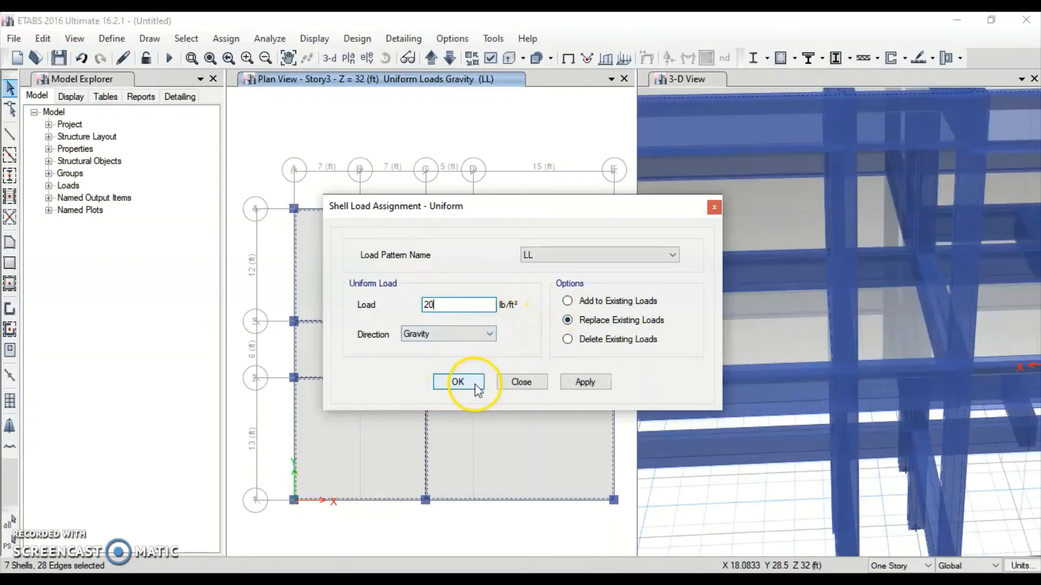
left_click(596, 381)
Confirm the roof load and verify a Story3 slab carries DL 16 and LL 20 lb/ft²
left_click(469, 393)
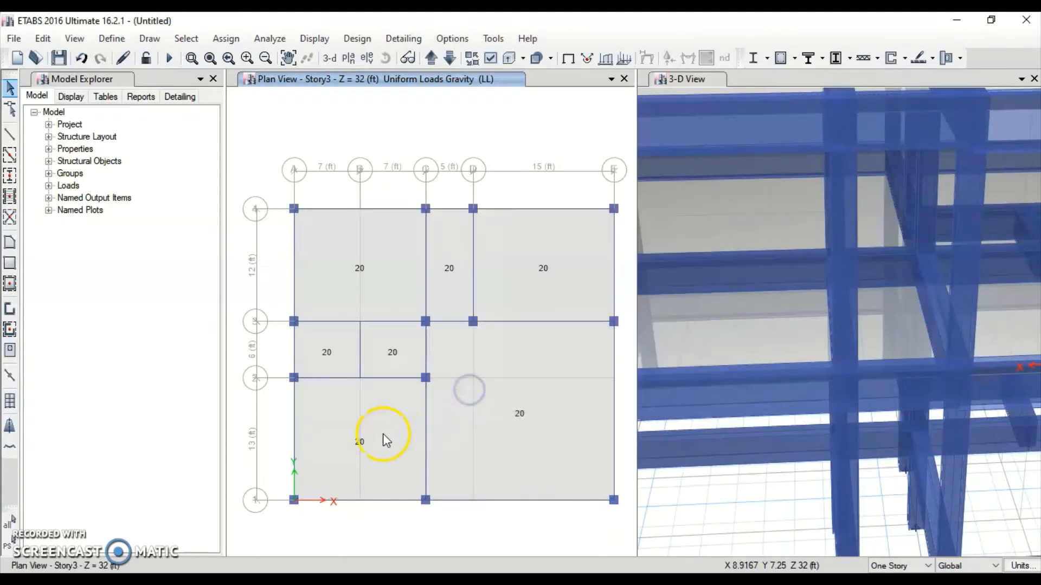
right_click(331, 270)
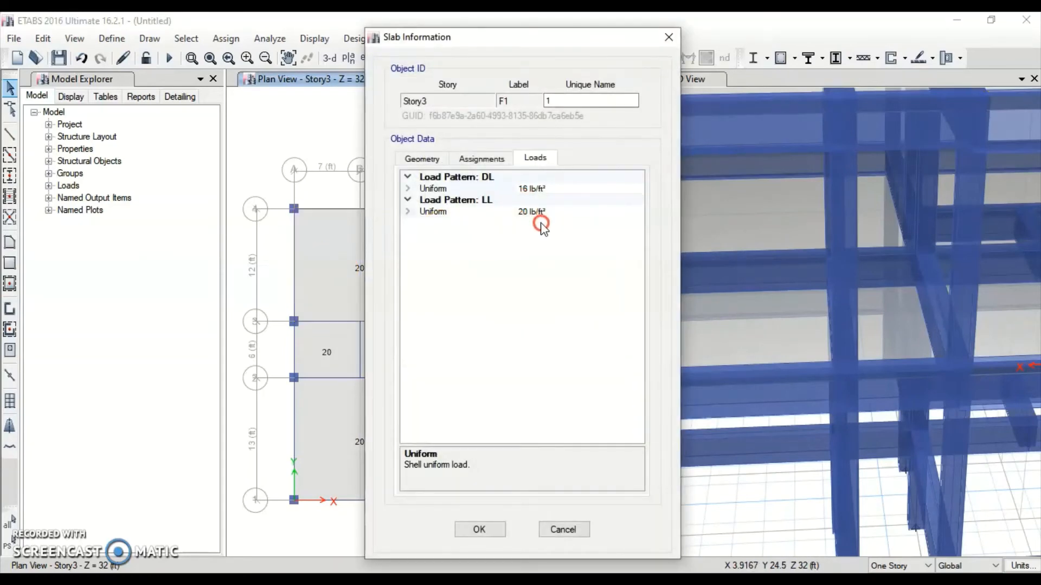
left_click(490, 530)
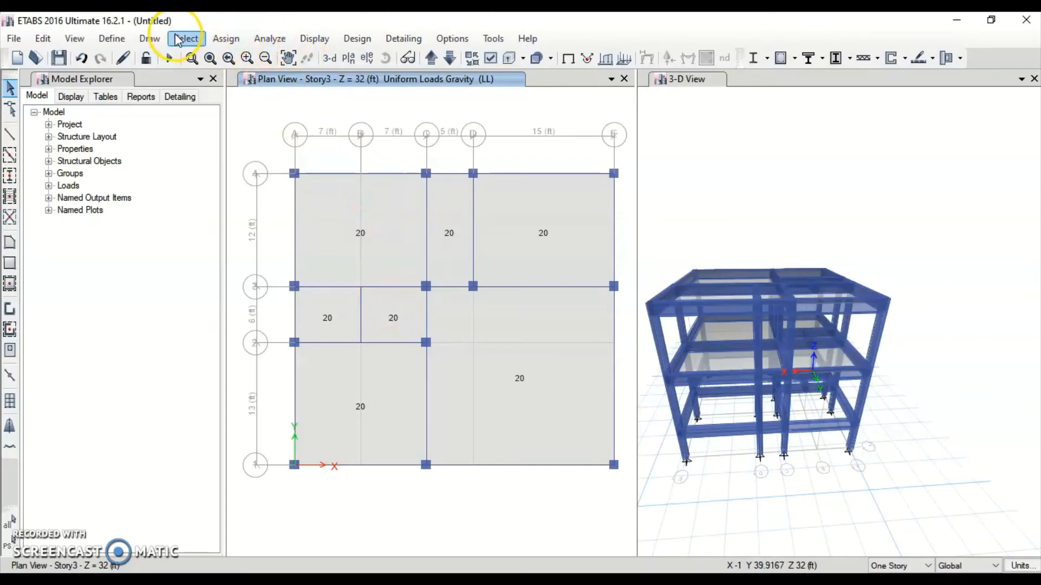
Look at the distributed frame load settings and close them without changes
left_click(219, 38)
left_click(230, 78)
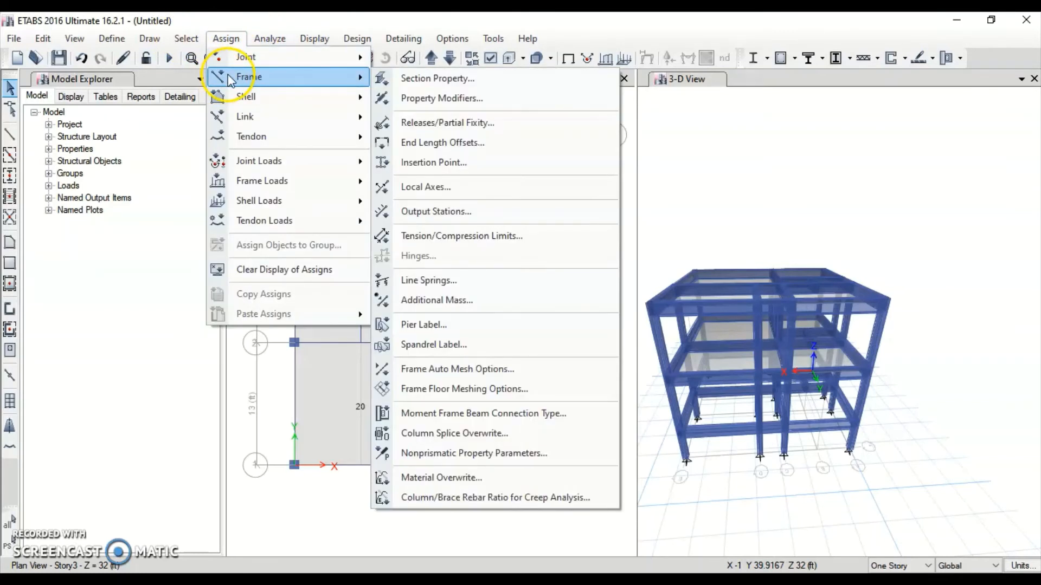
left_click(274, 182)
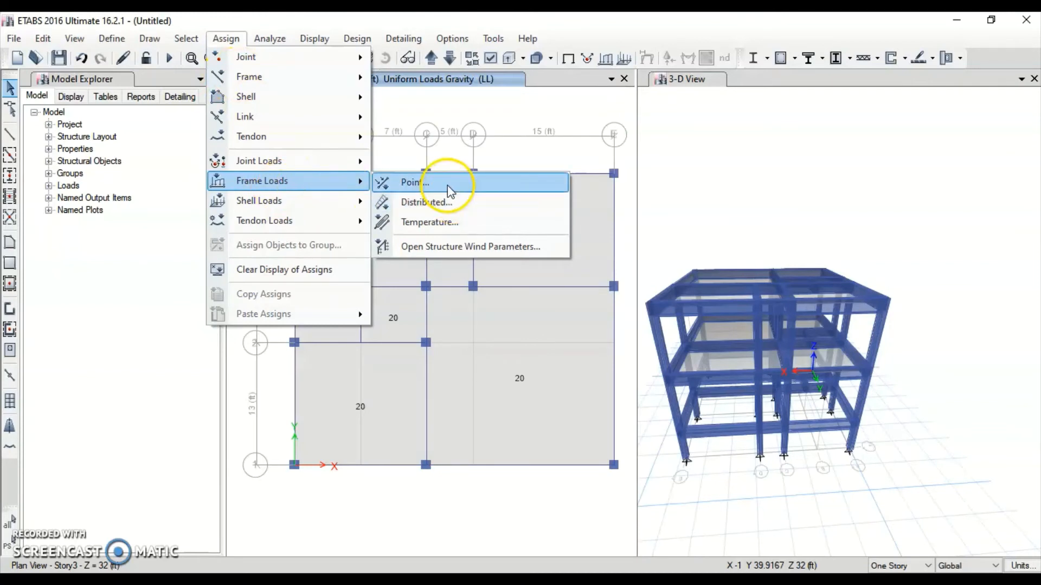
left_click(421, 201)
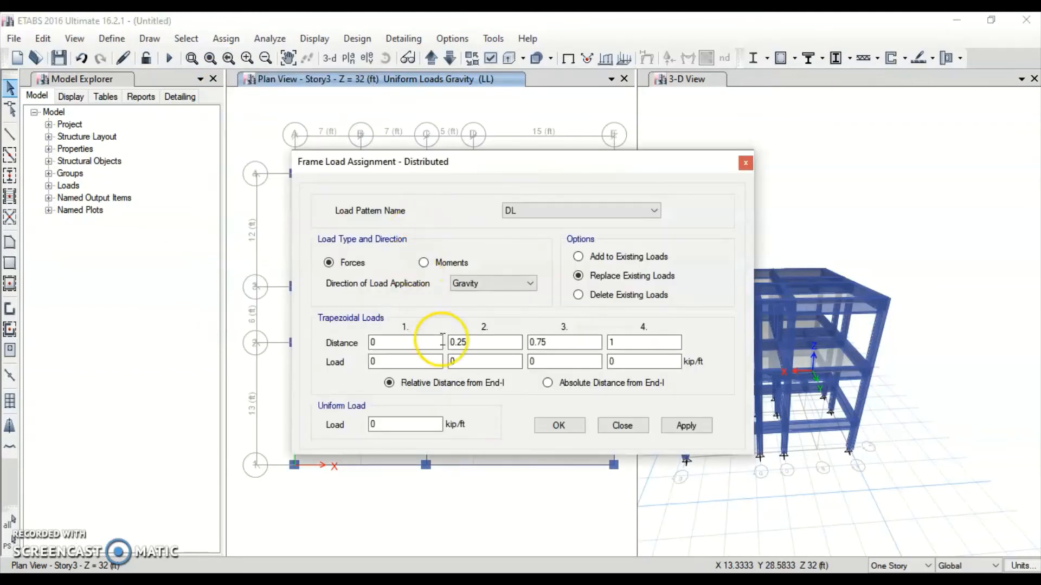
left_click(744, 165)
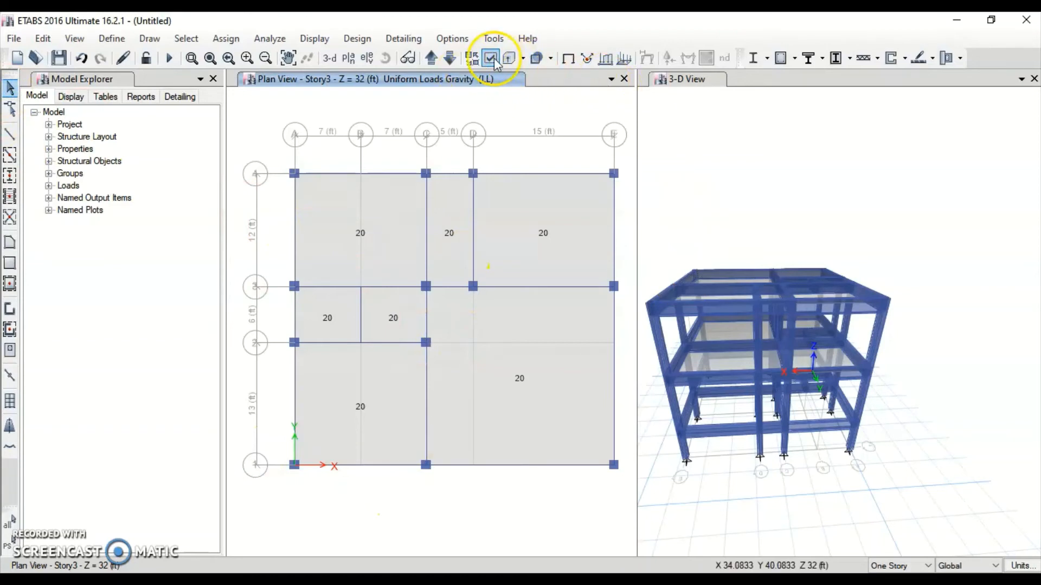
Turn off the extruded view so the 3-D model shows as a wireframe, then orbit it
left_click(686, 127)
left_click(479, 60)
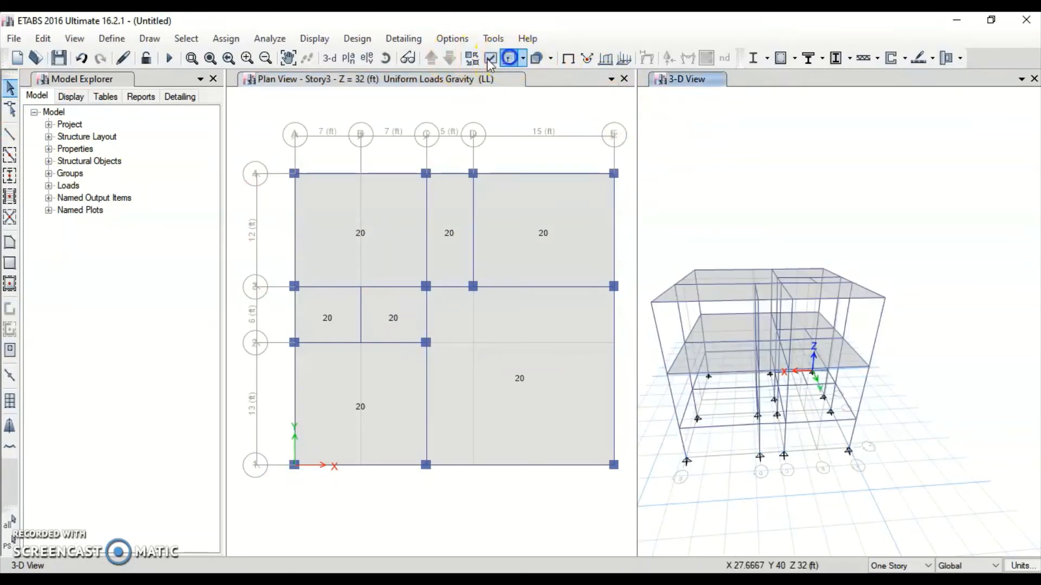
left_click(295, 227)
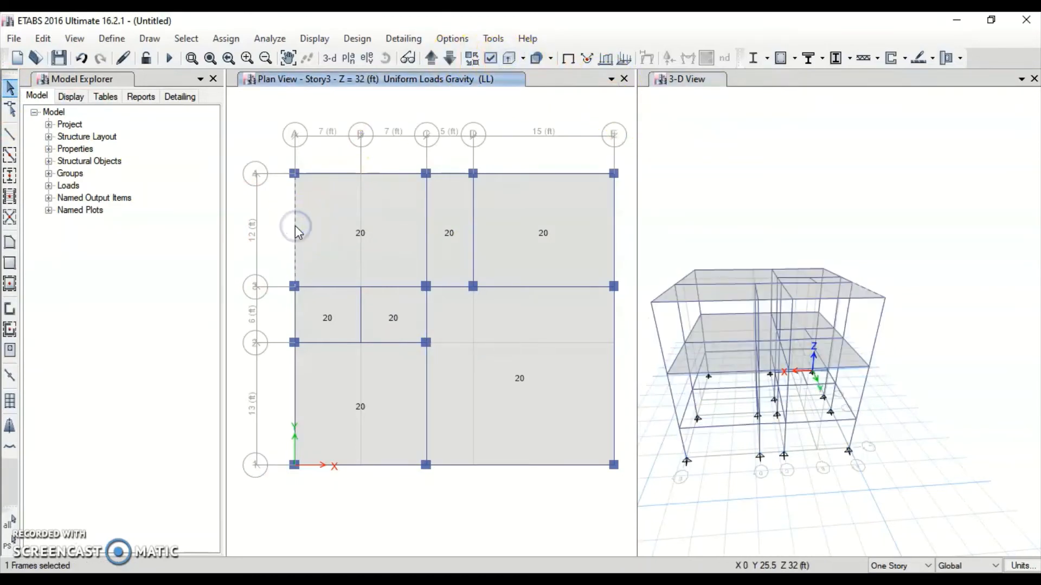
left_click(950, 432)
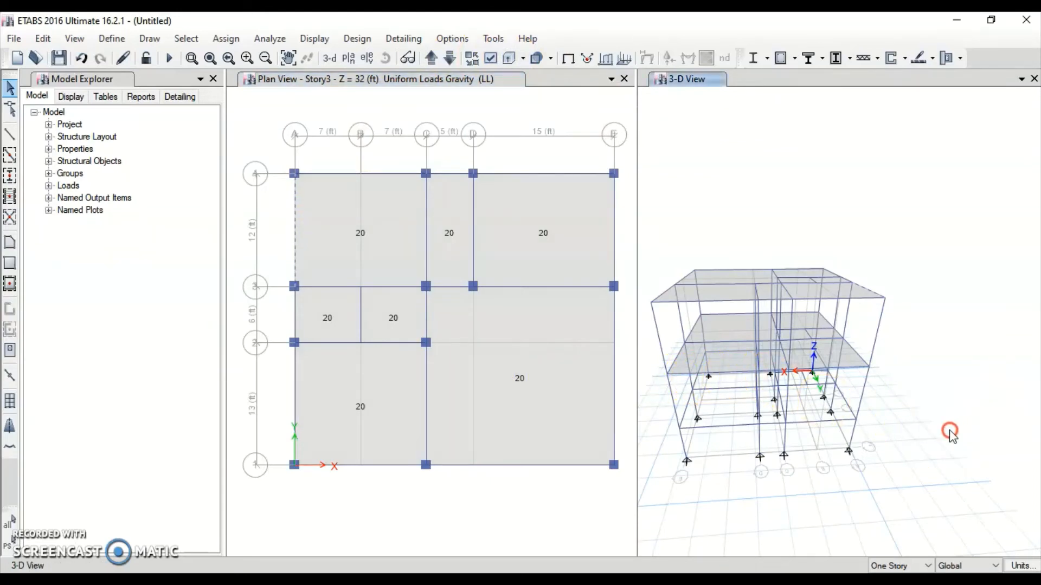
middle_click_drag(906, 420, 892, 389, "shift")
scroll(802, 409, "up", 5)
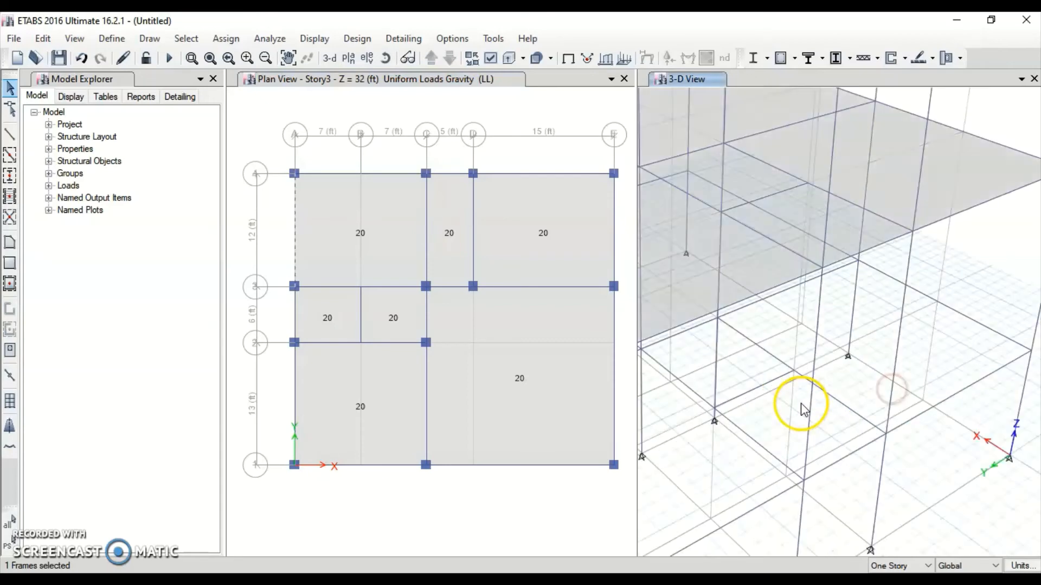
scroll(802, 409, "down", 5)
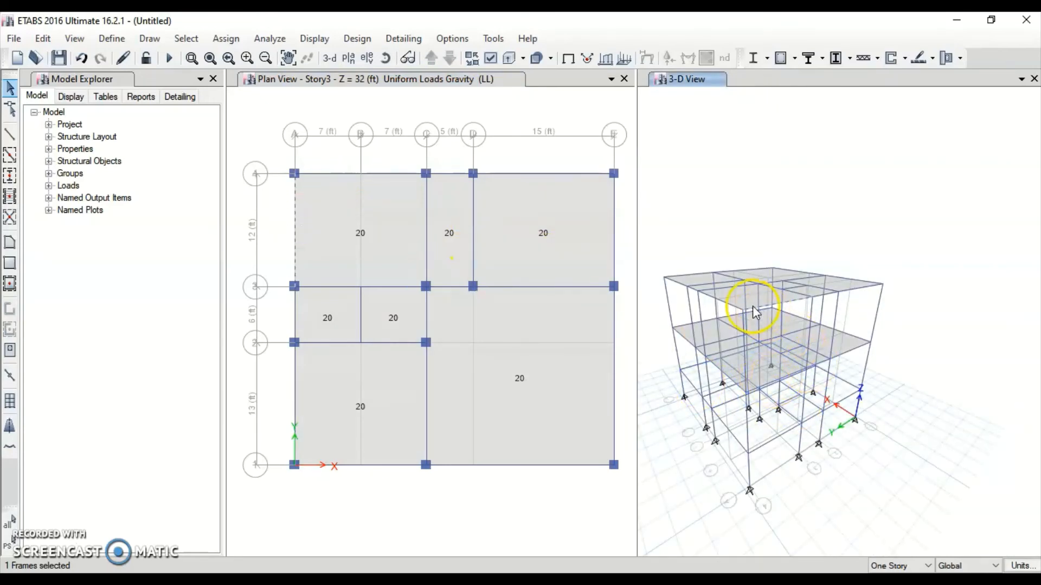
Set the story selection scope to All Stories
left_click(924, 565)
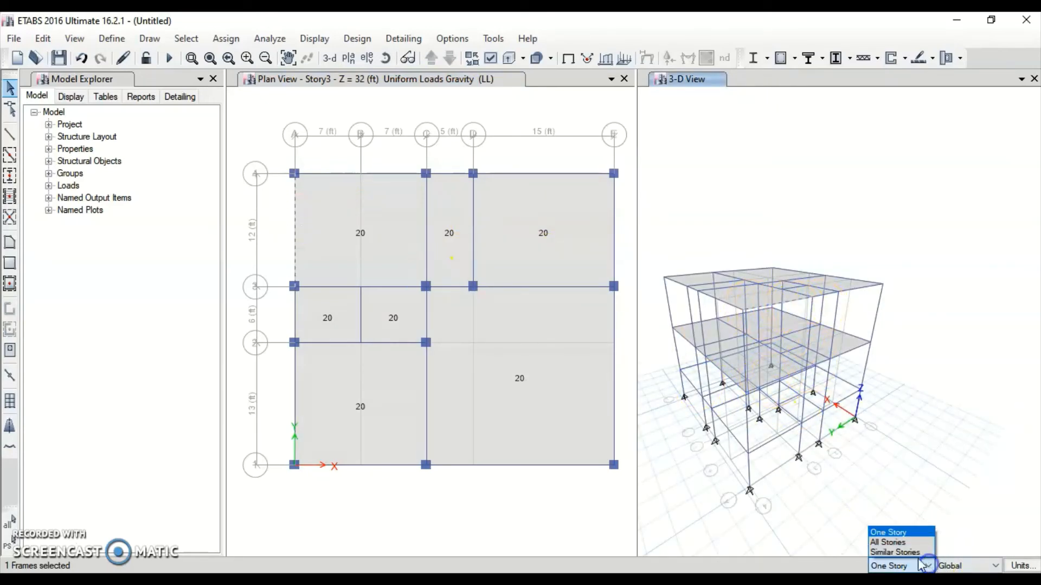
left_click(889, 542)
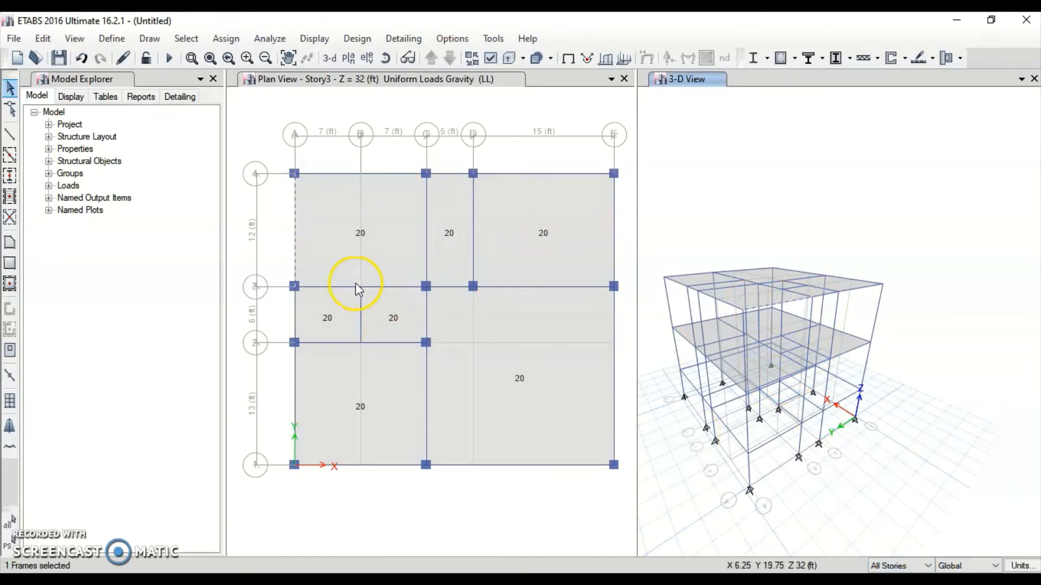
left_click(342, 172, "ctrl")
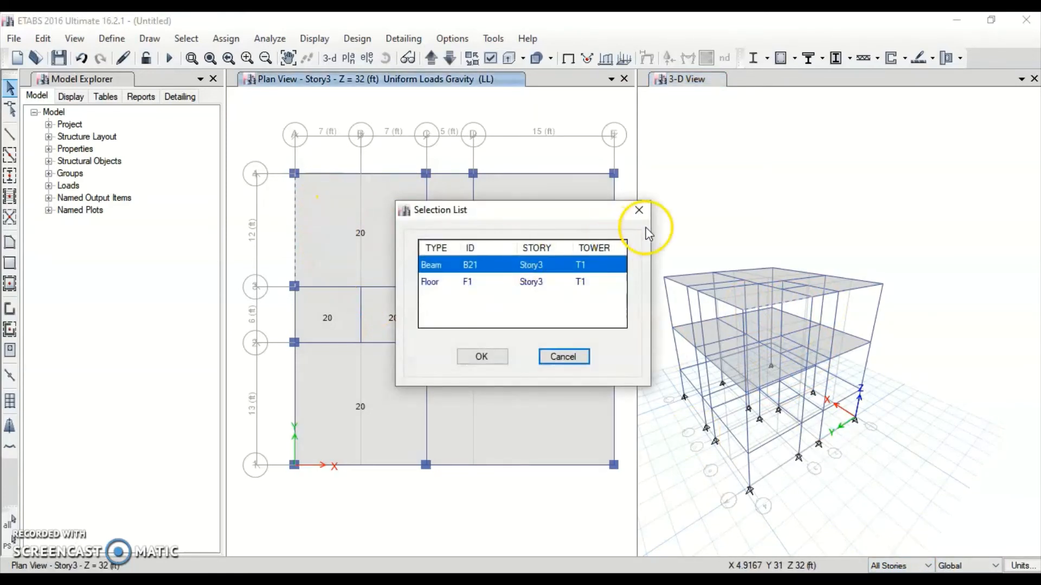
left_click(642, 214)
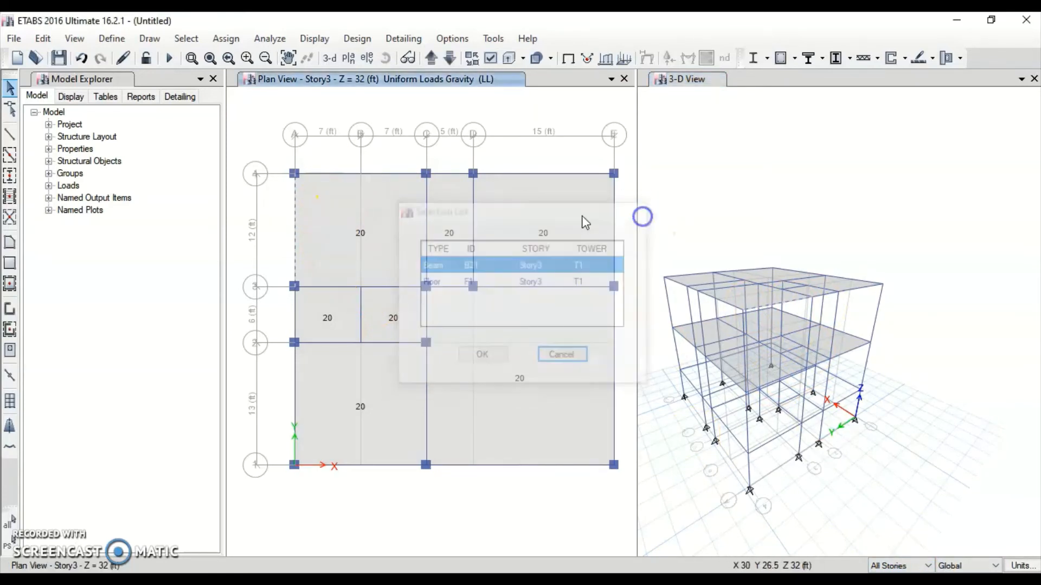
Select the grid A beam, the top perimeter beams A–E and grid E beam 3–4
left_click(294, 227)
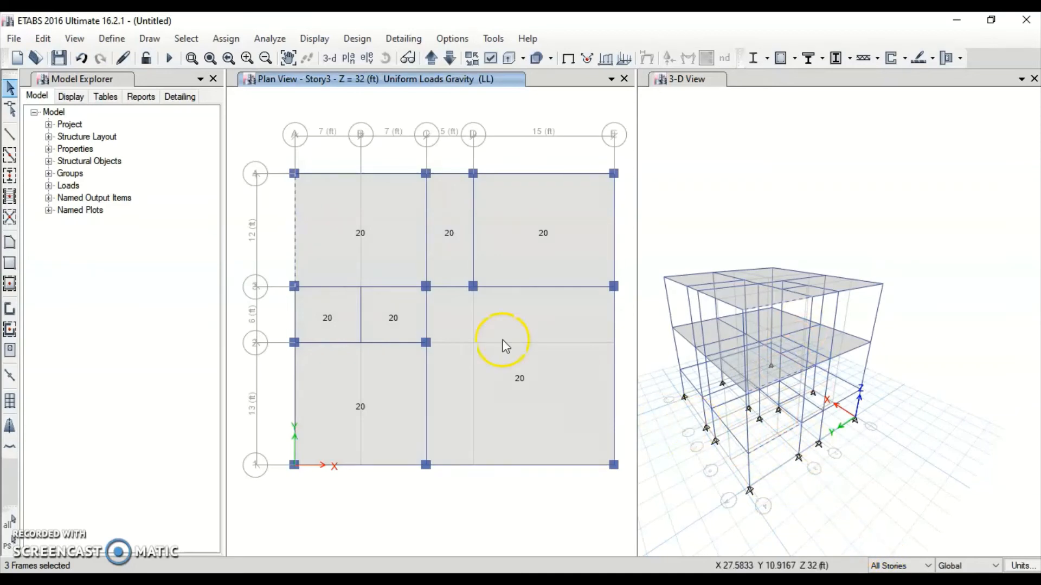
left_click(349, 173)
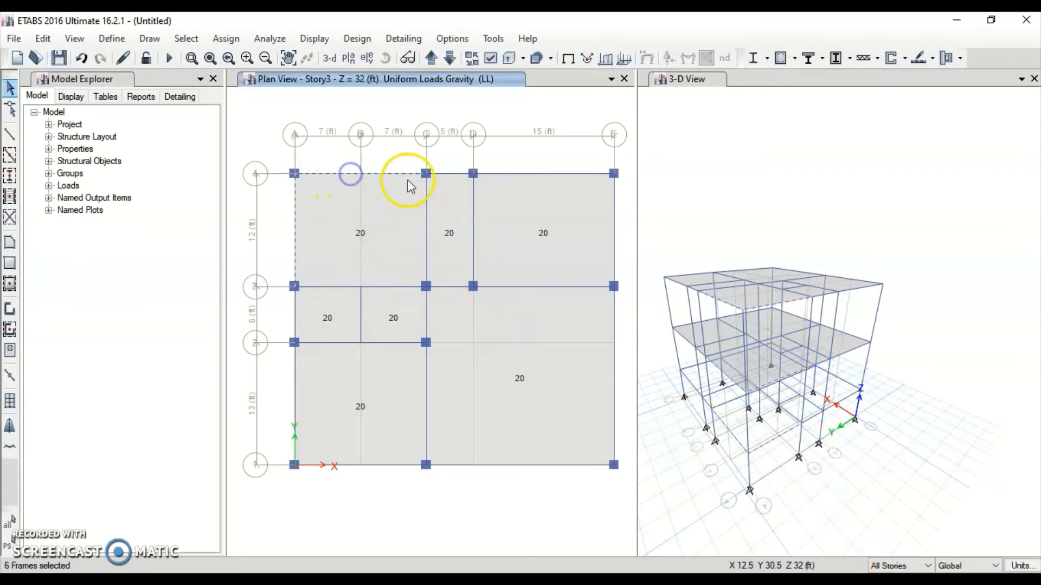
left_click(449, 174)
left_click(533, 174)
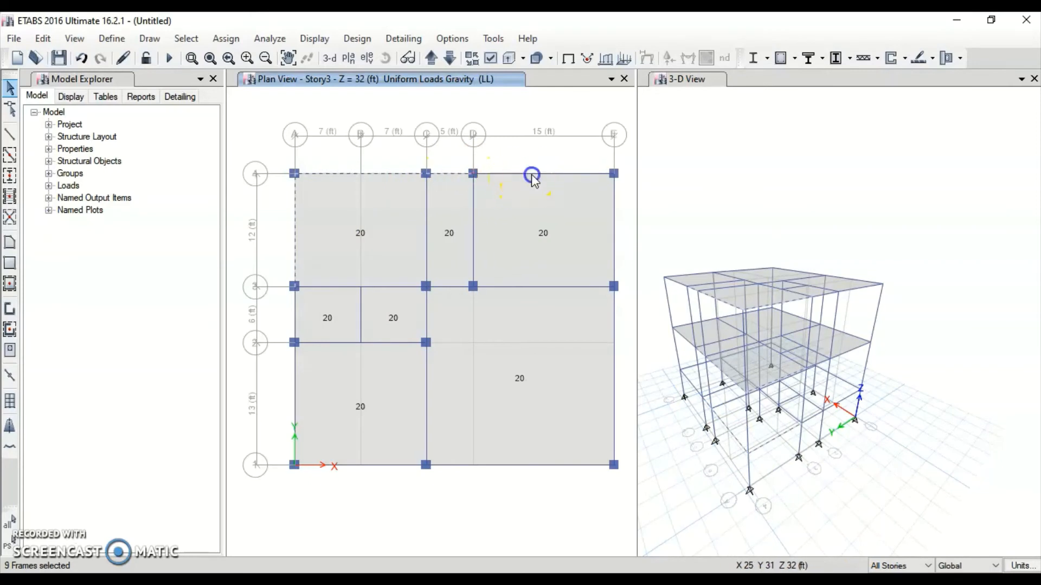
left_click(615, 231)
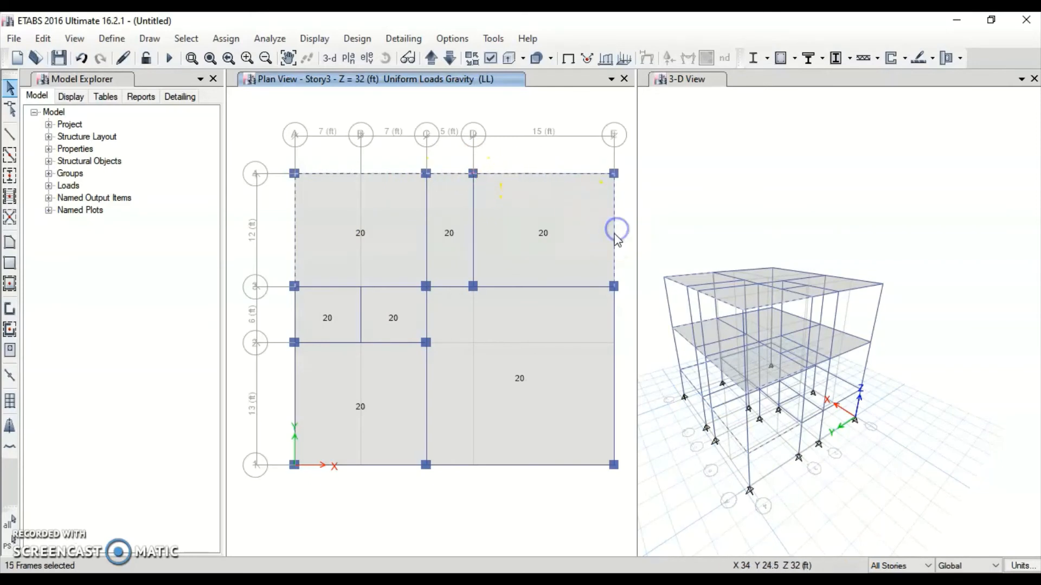
left_click(609, 321)
left_click(594, 368)
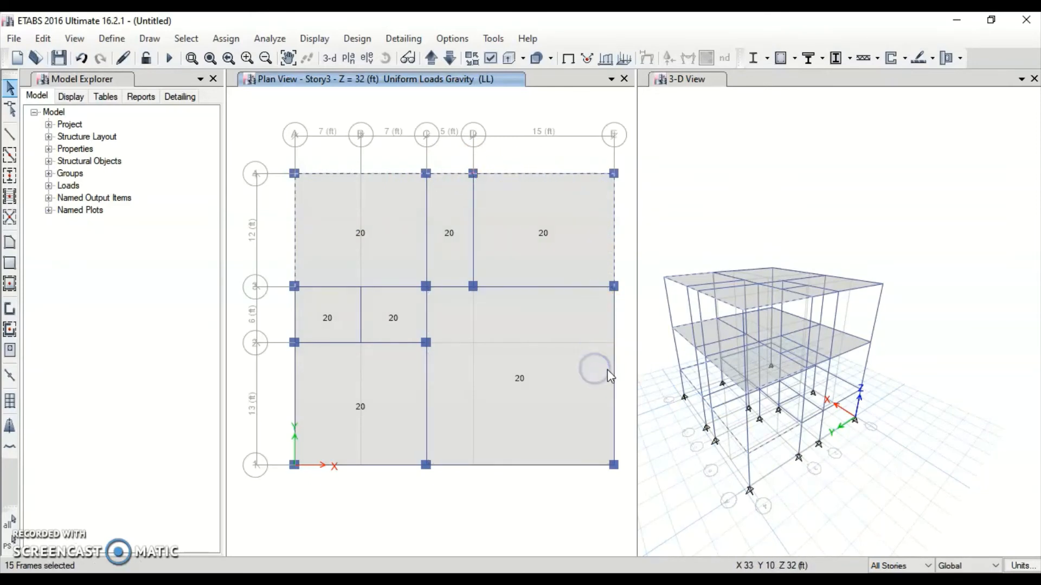
Select the remaining grid E, bottom and grid A perimeter beams, totalling 30 frames
left_click(613, 365)
left_click(560, 464)
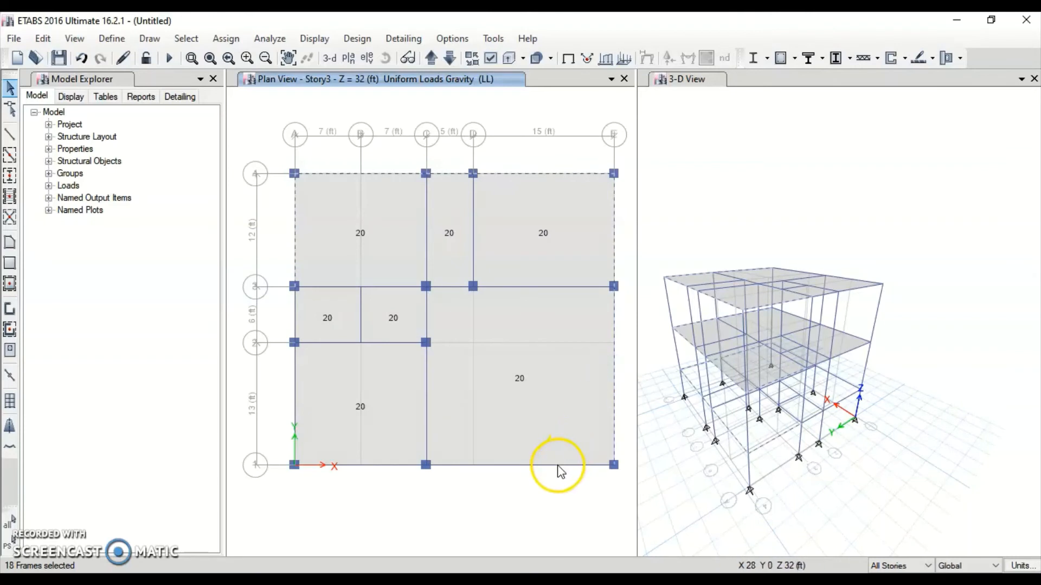
left_click(560, 465)
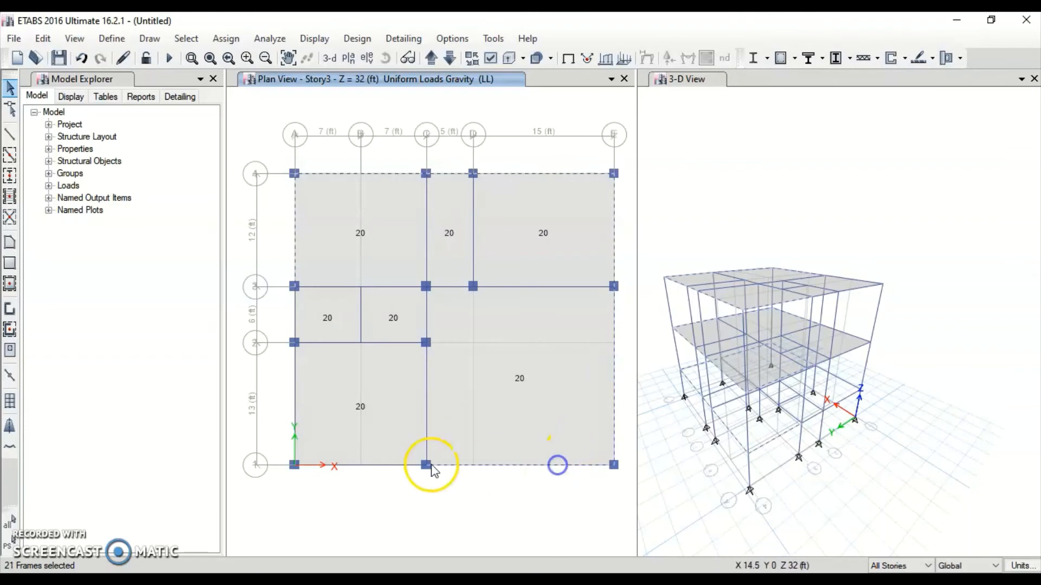
left_click(391, 466)
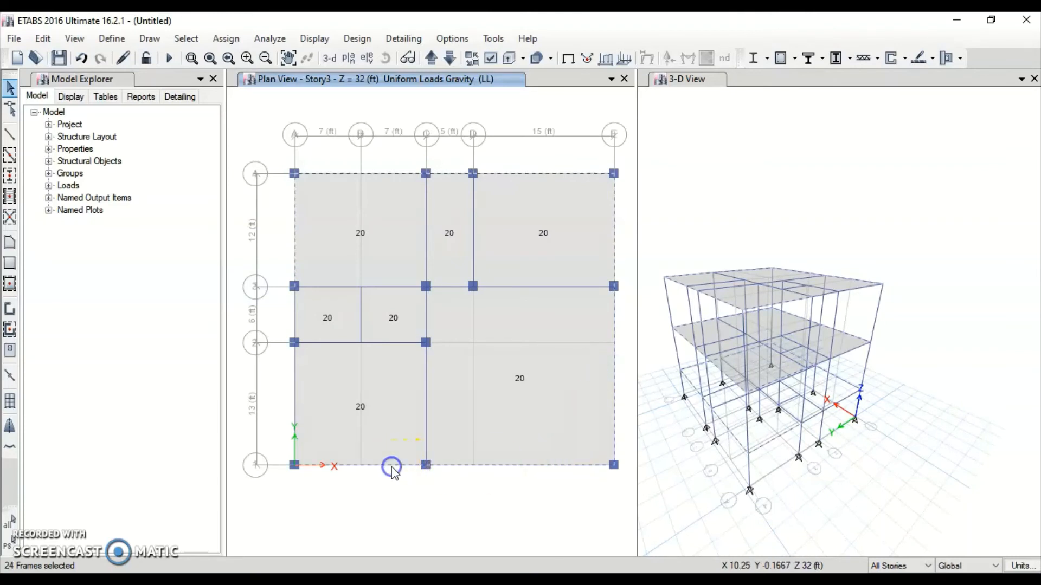
left_click(293, 406)
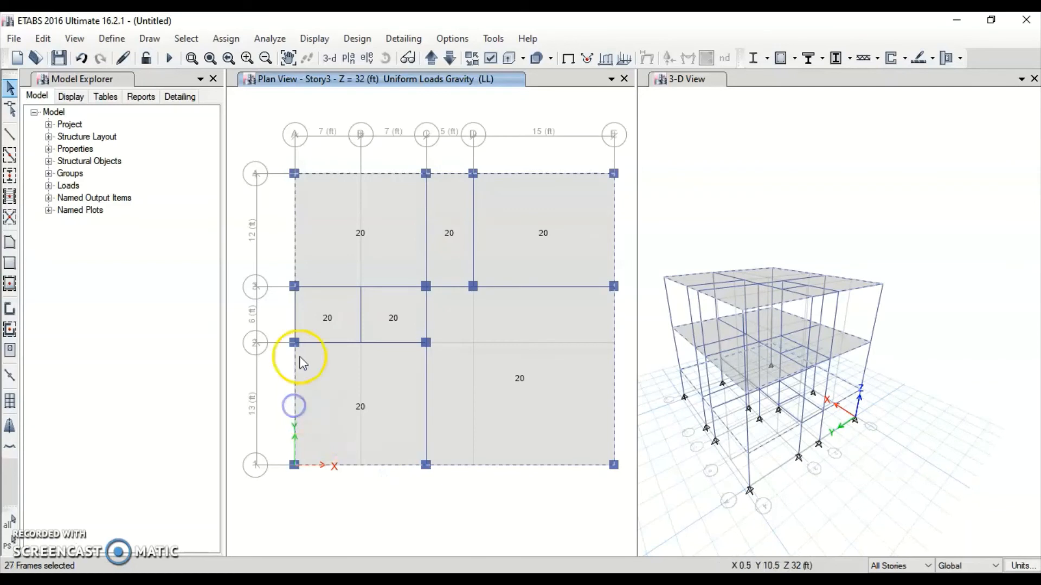
left_click(295, 318)
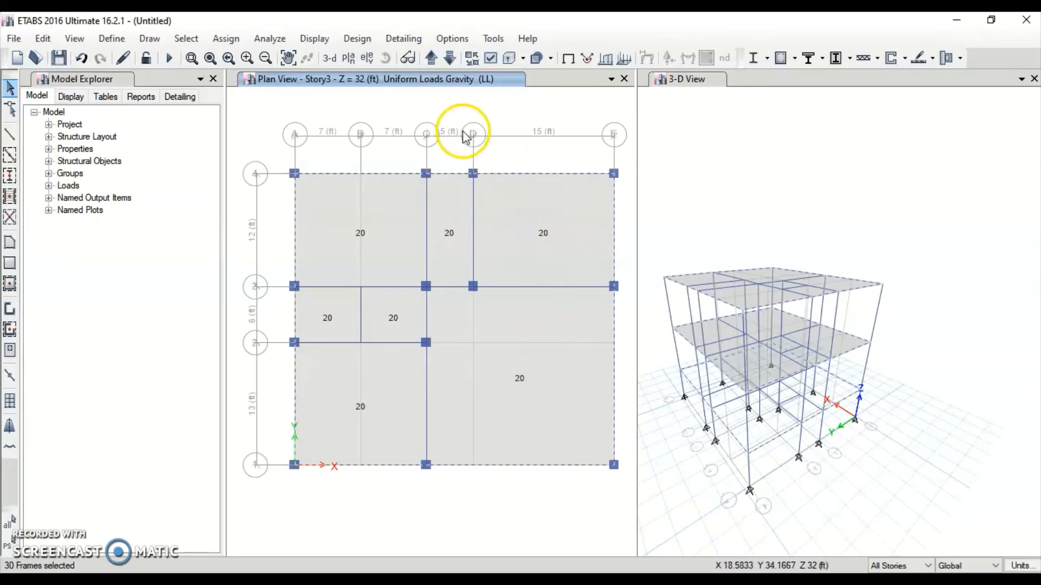
left_click(231, 40)
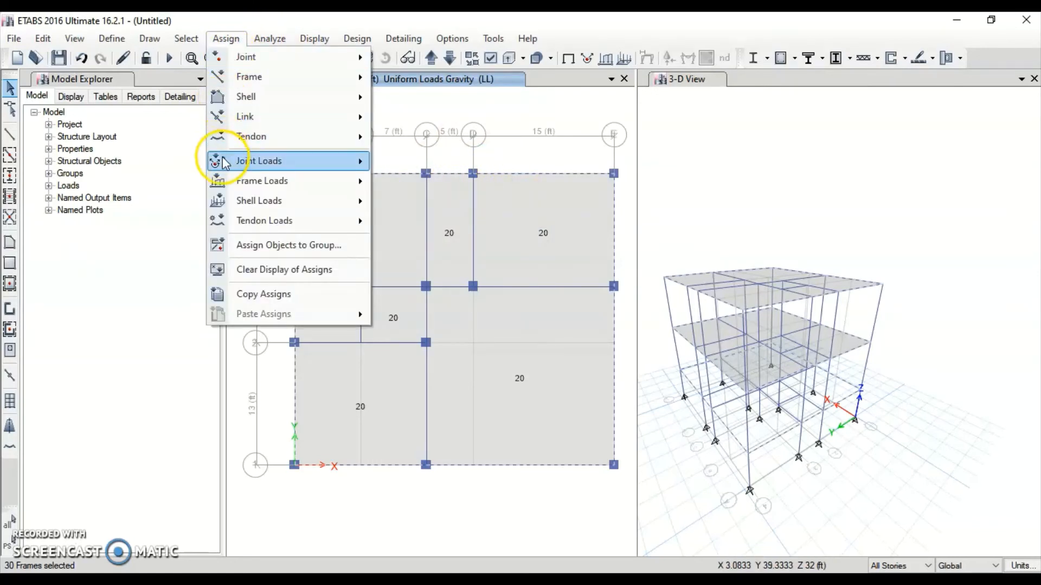
Assign a uniform DL frame load of 10.5*0.145*0.75 = 1.141875 kip/ft to the selected beams
mouse_move(222, 184)
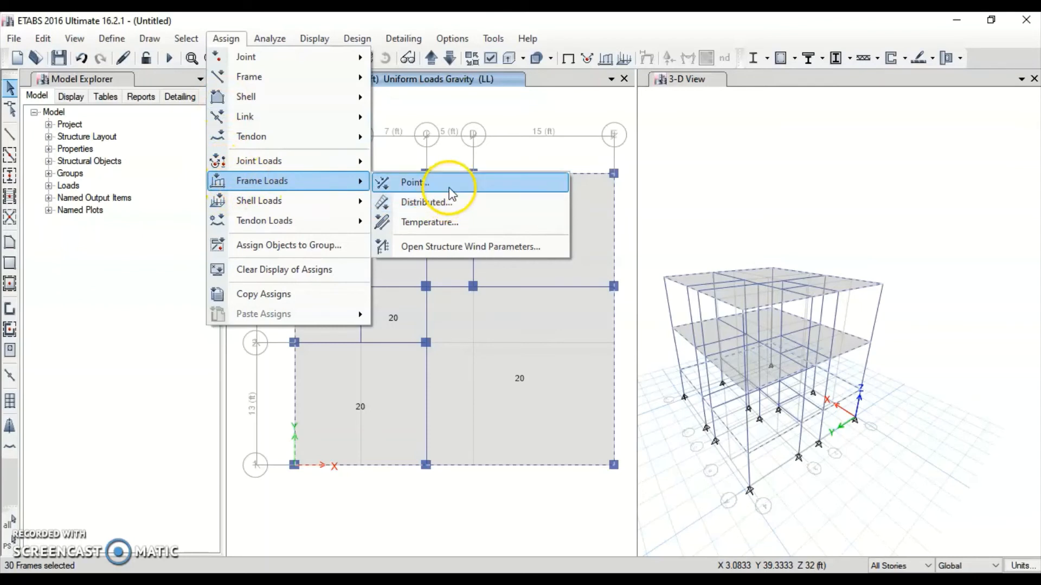
left_click(434, 202)
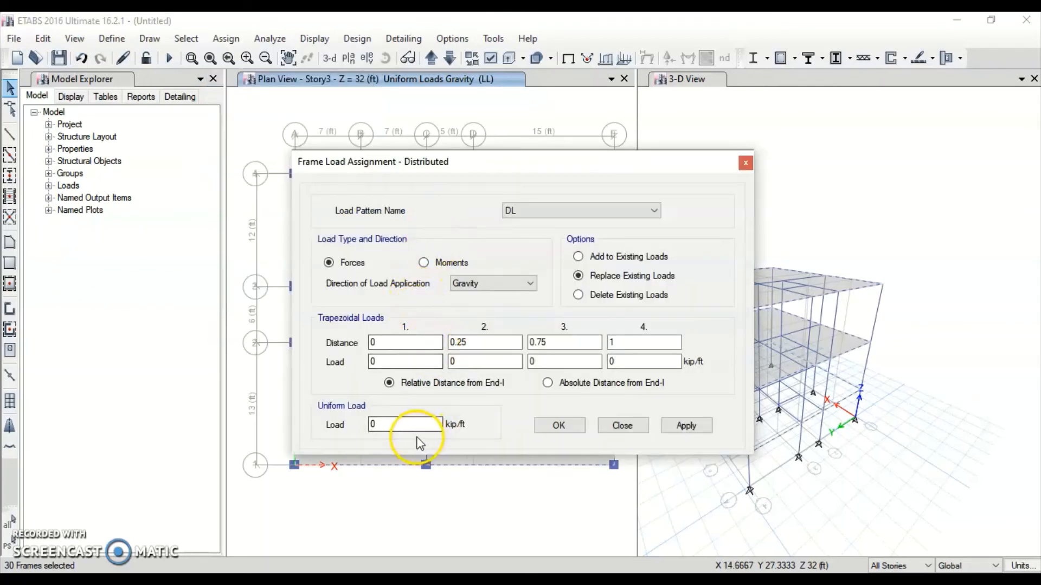
double_click(398, 426)
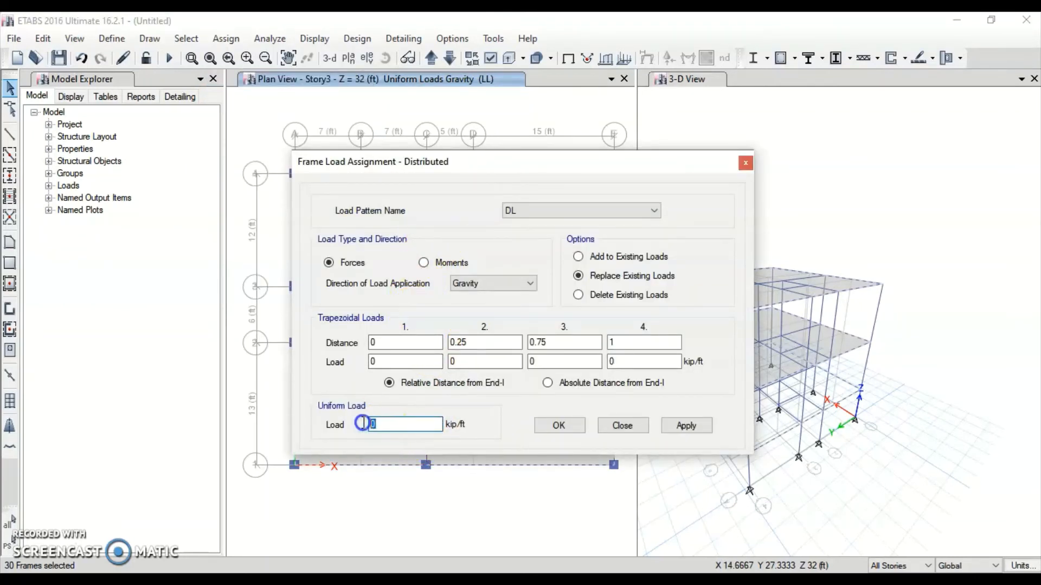
left_click(536, 208)
type("10.5*0.145*.75")
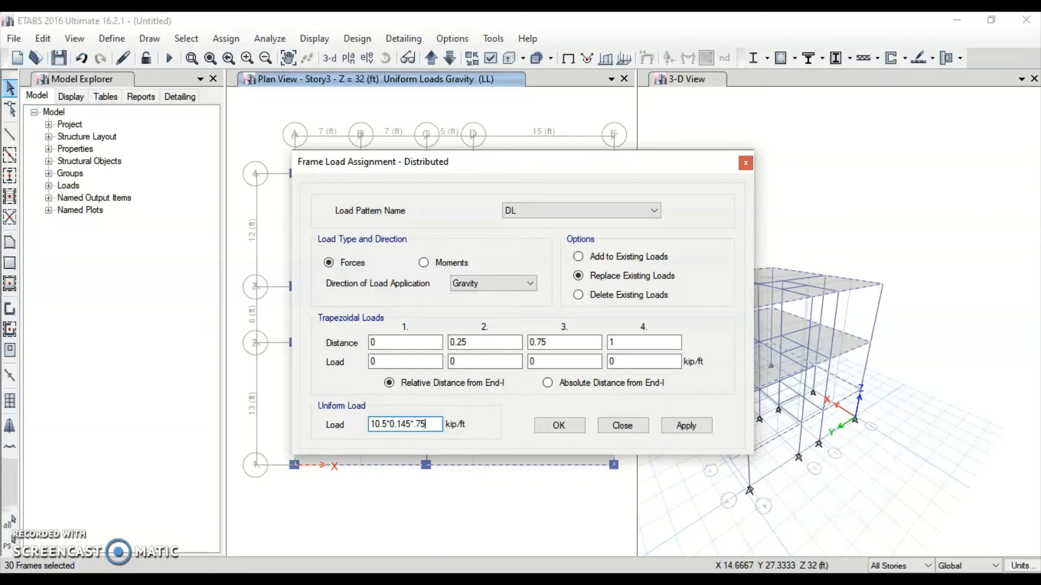
key("Return")
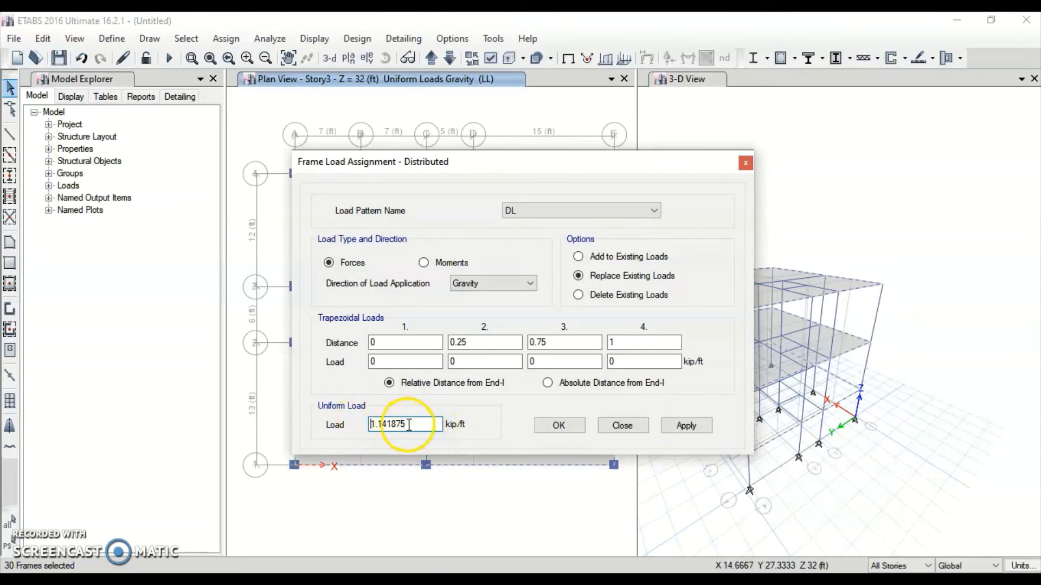
left_click(685, 426)
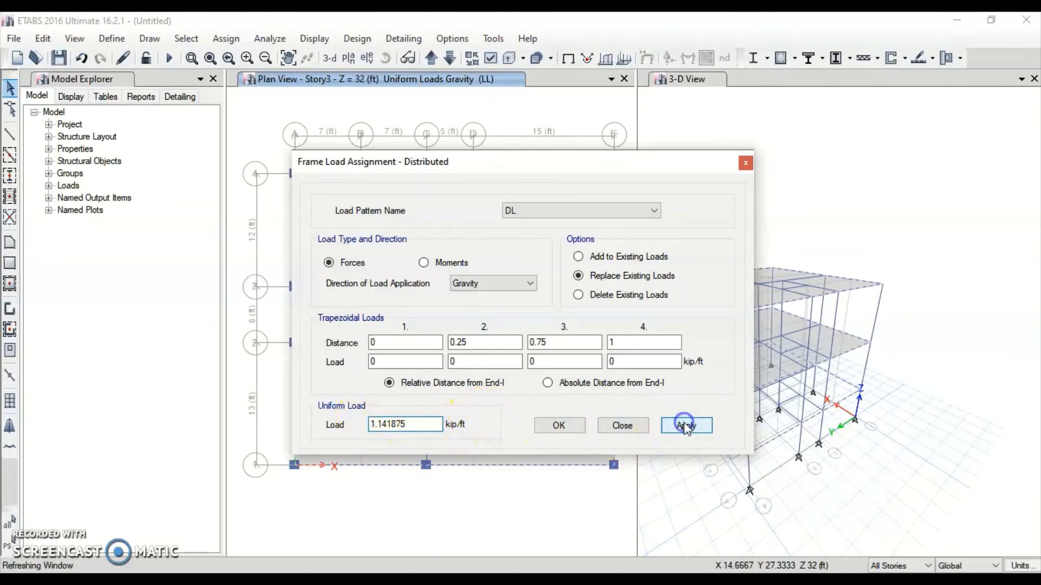
left_click(558, 427)
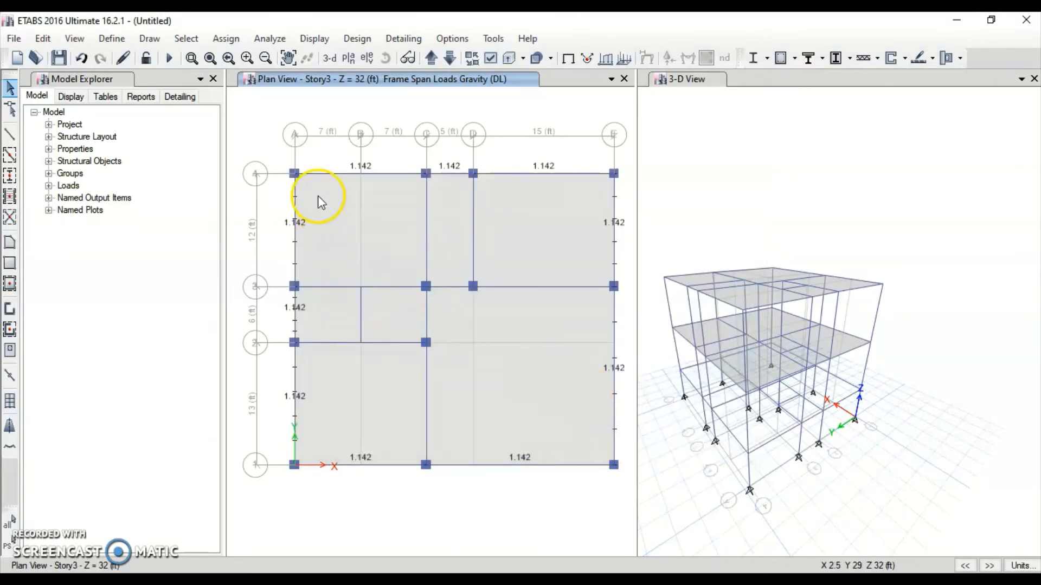
Step the plan view through Story2, Story1 and Base, then back to Story3
left_click(792, 229)
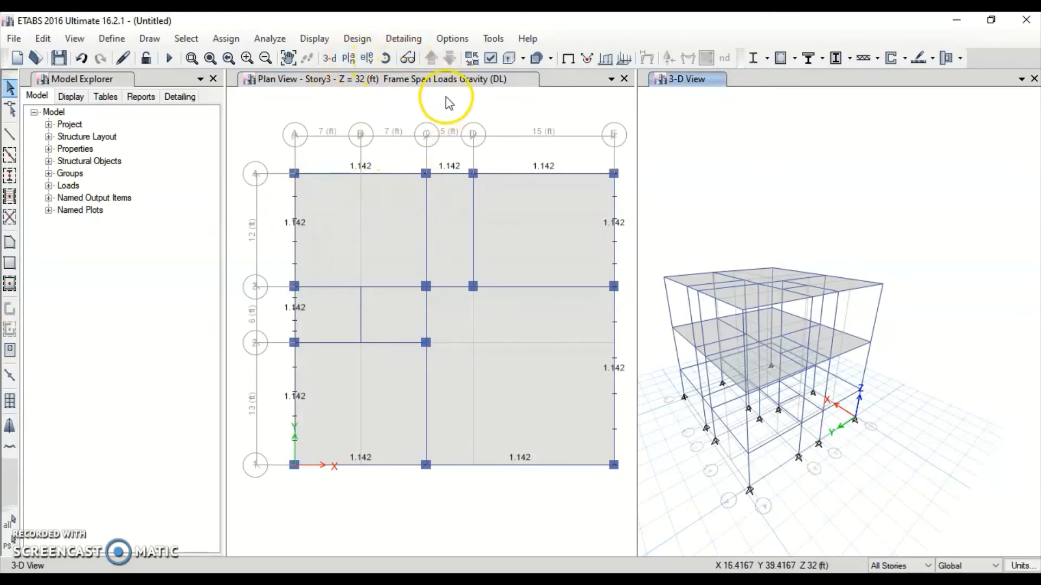
left_click(434, 116)
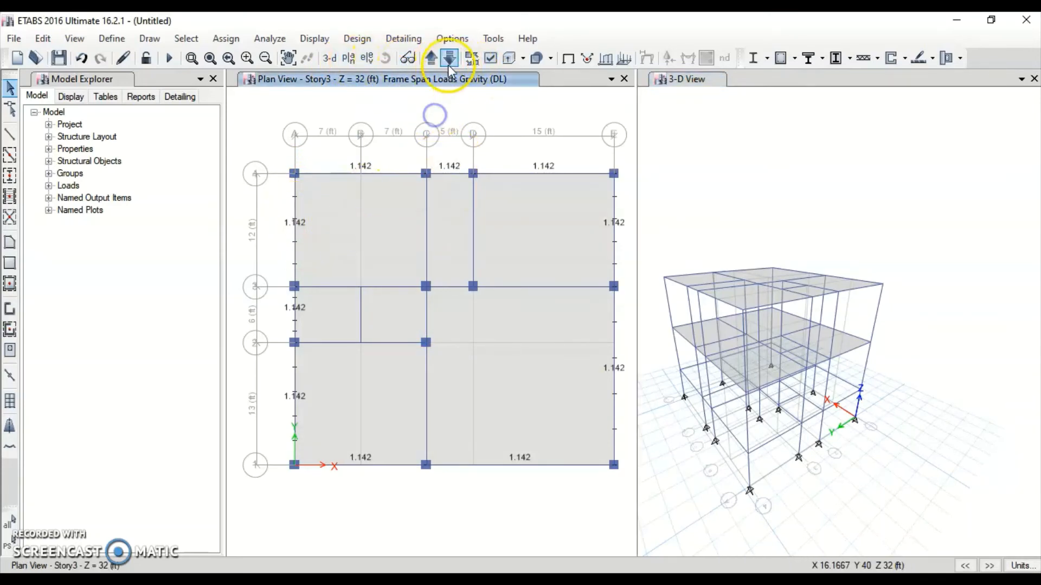
left_click(448, 58)
left_click(448, 59)
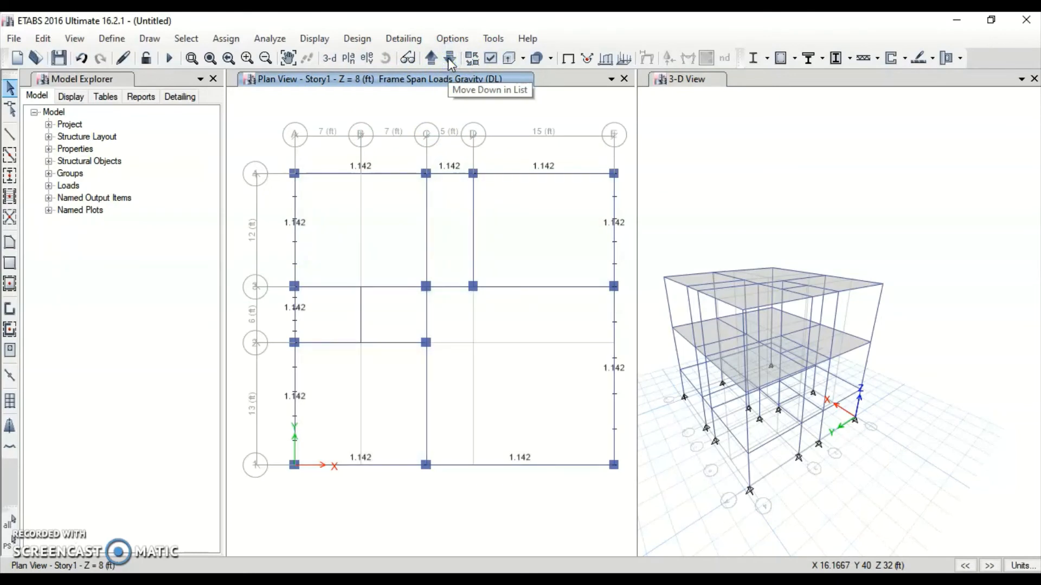
left_click(447, 58)
left_click(439, 59)
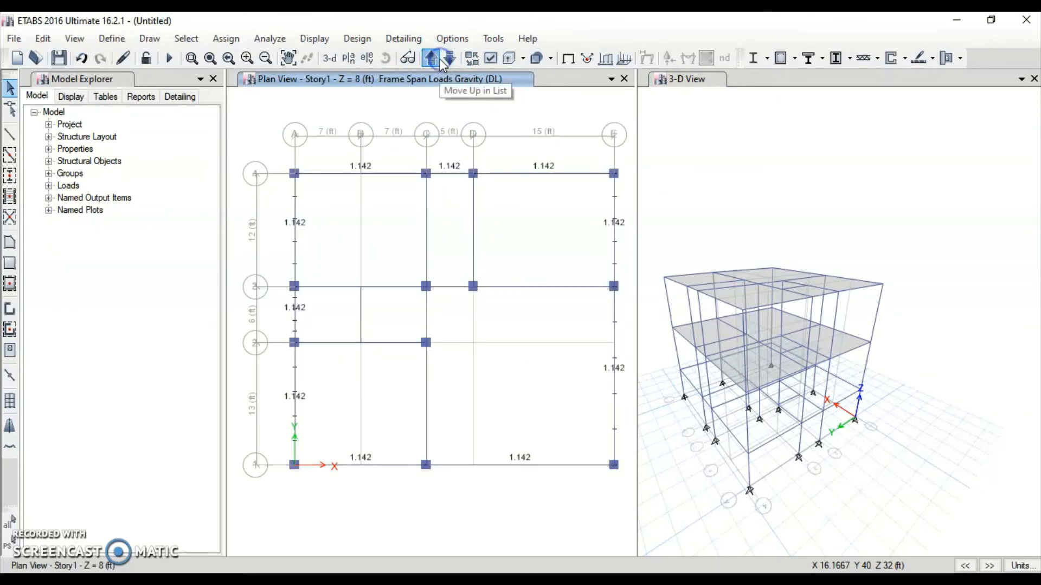
left_click(440, 59)
left_click(440, 59)
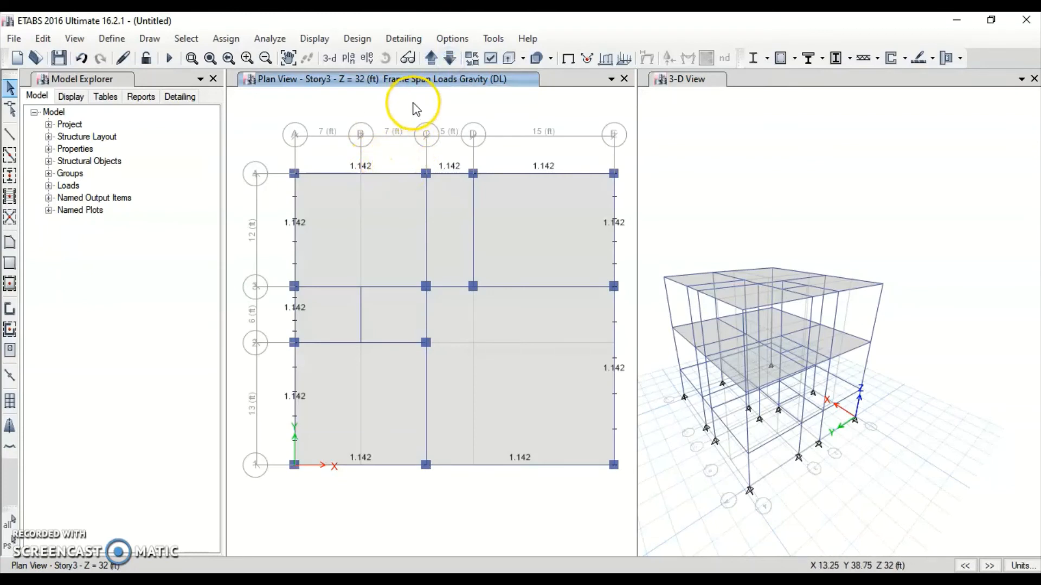
left_click(431, 58)
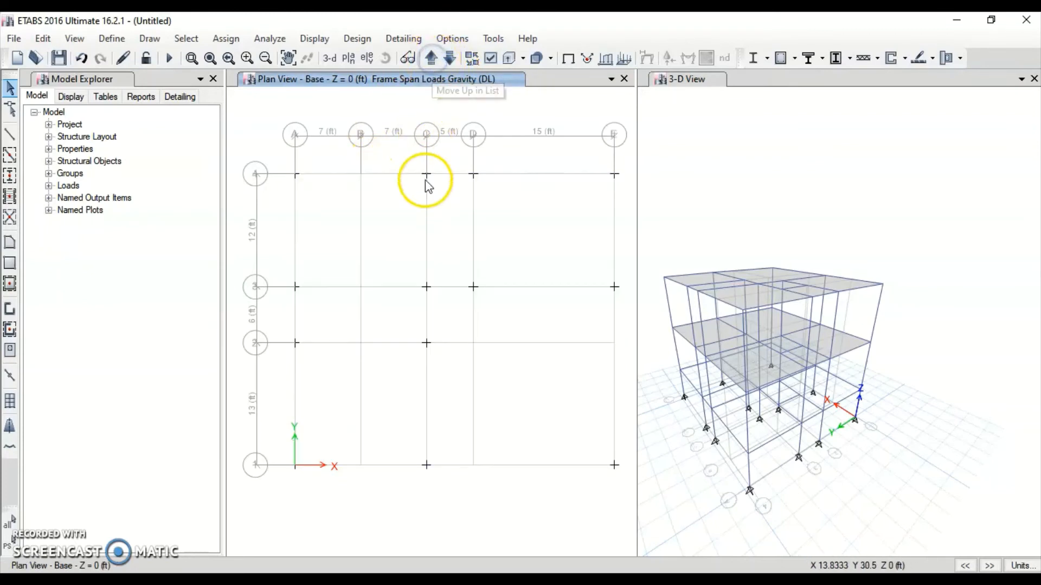
left_click(449, 58)
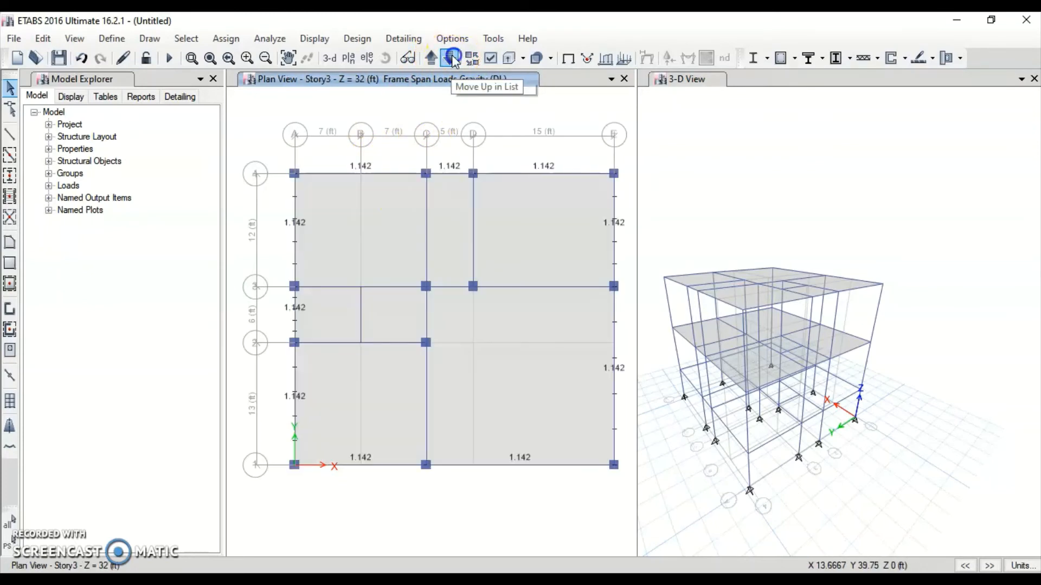
Select the Story3 interior beams along grids C, D, 3 and 2, 33 frames in all
left_click(424, 225)
left_click(472, 220)
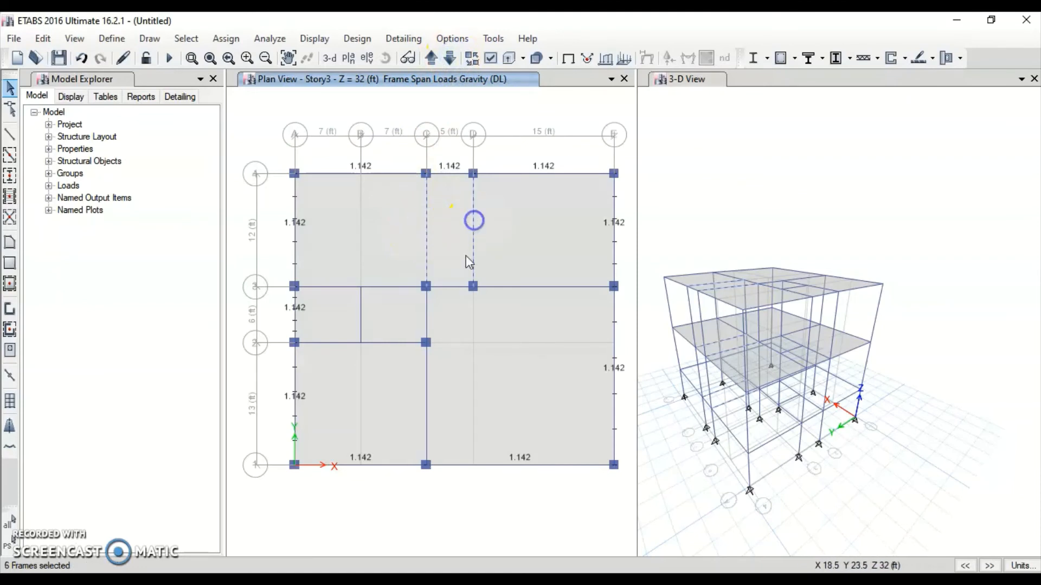
left_click(451, 288)
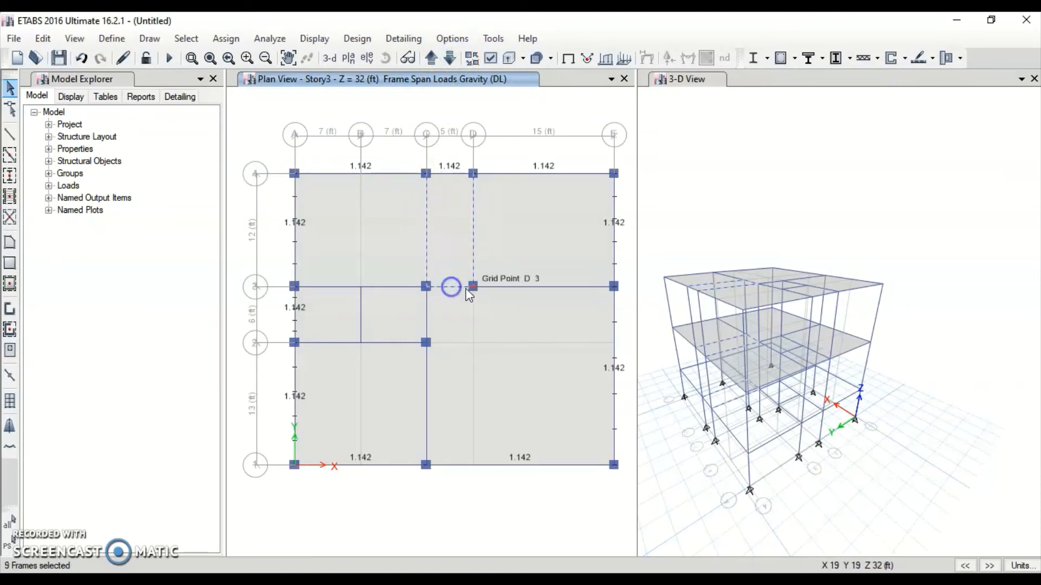
left_click(509, 286)
left_click(404, 288)
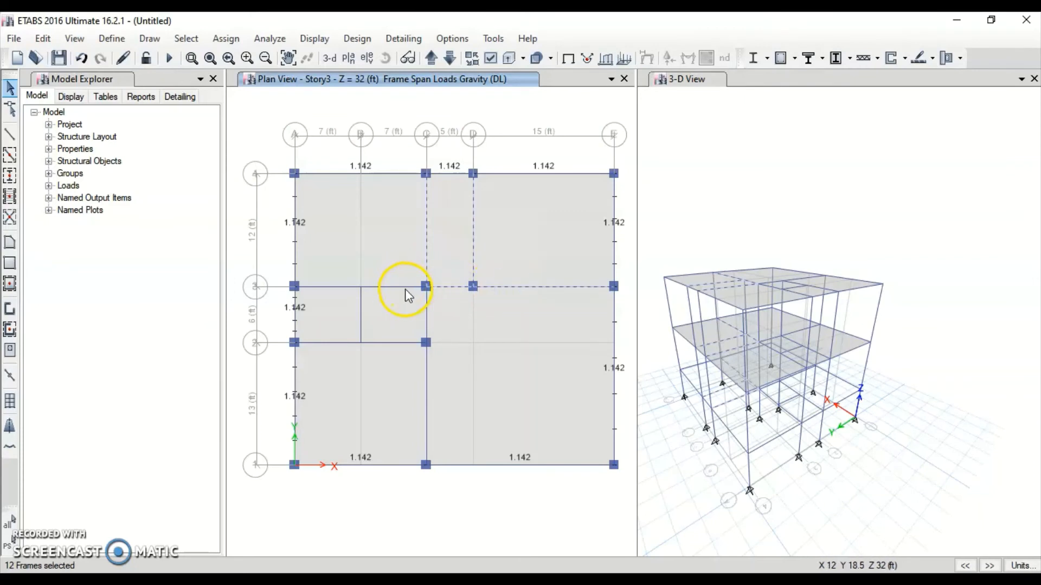
left_click(341, 287)
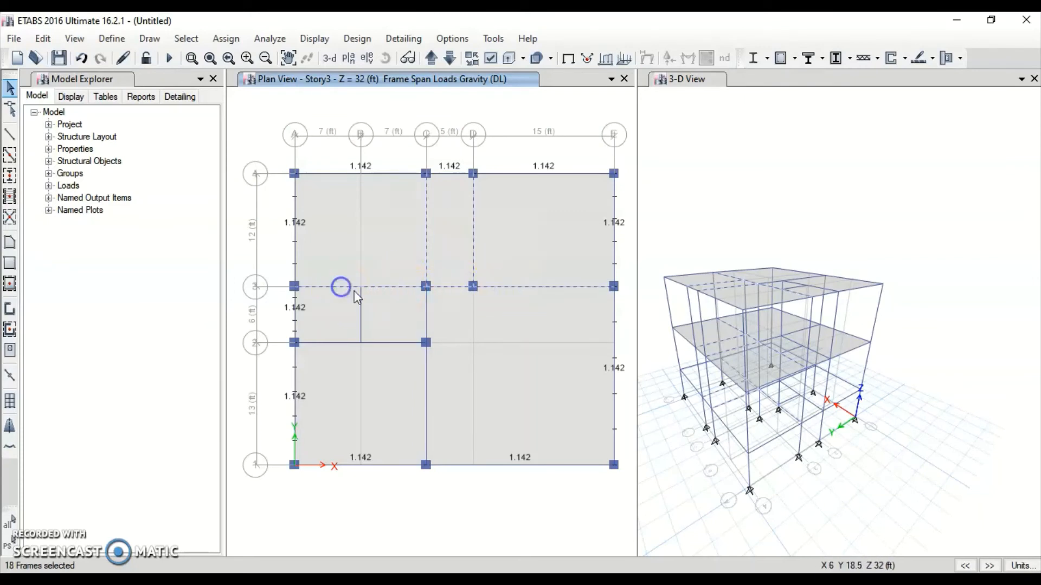
left_click(361, 304)
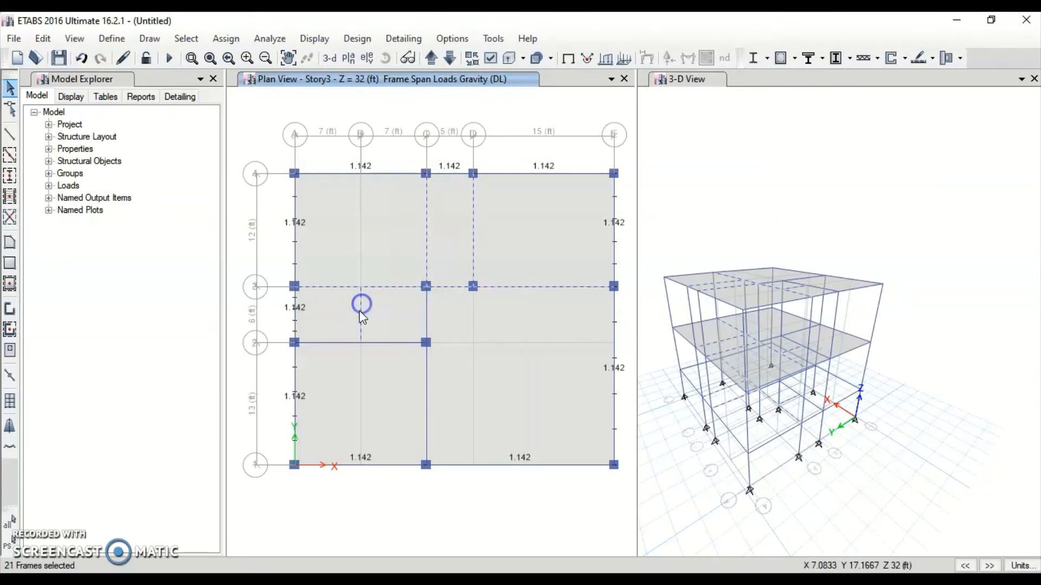
left_click(337, 343)
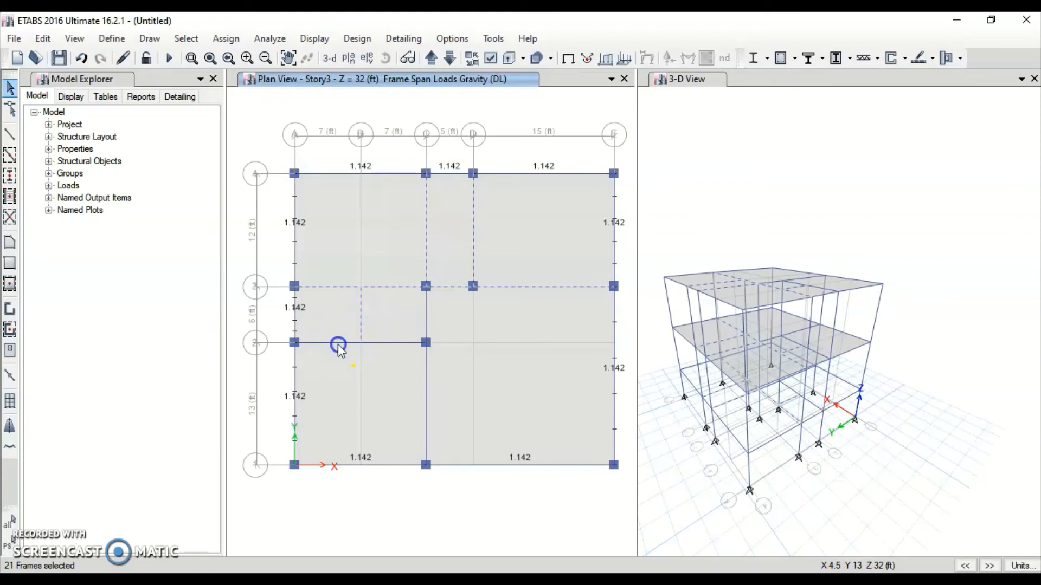
left_click(392, 343)
left_click(427, 370)
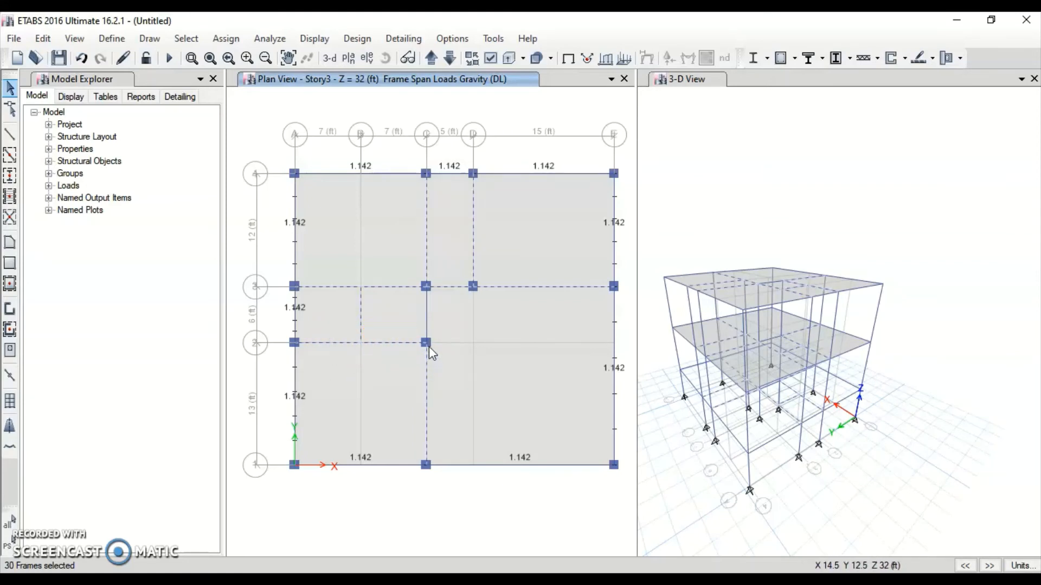
left_click(424, 314)
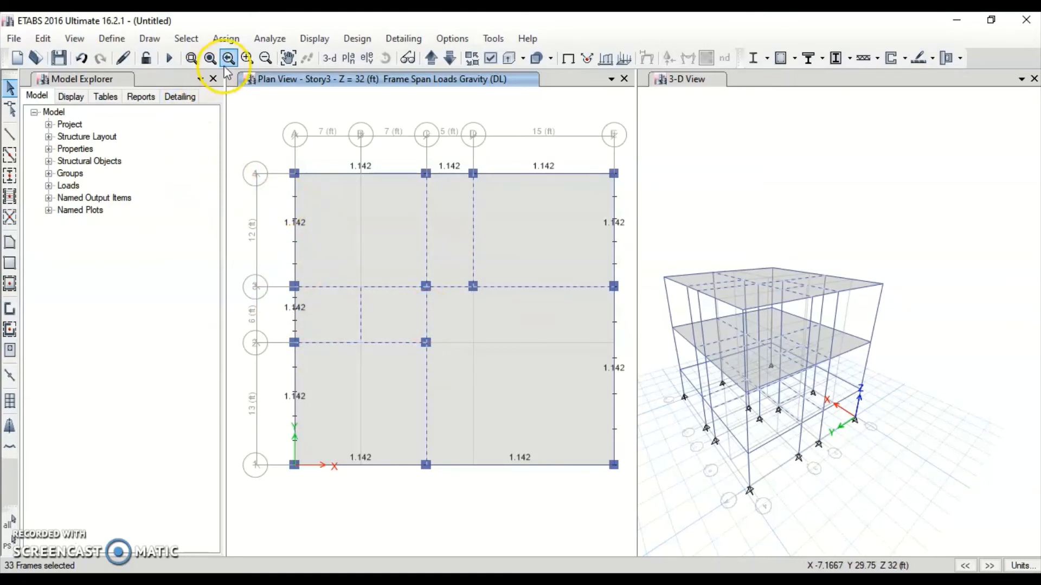
left_click(222, 39)
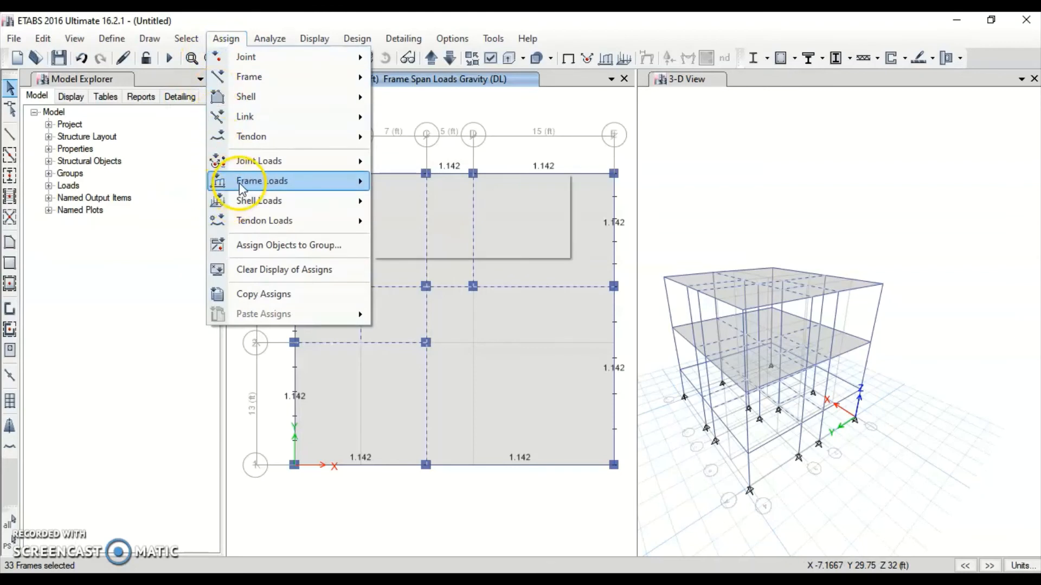
Replace the interior beams' uniform DL load with 10.5*0.145*0.5 = 0.76125 kip/ft
mouse_move(239, 183)
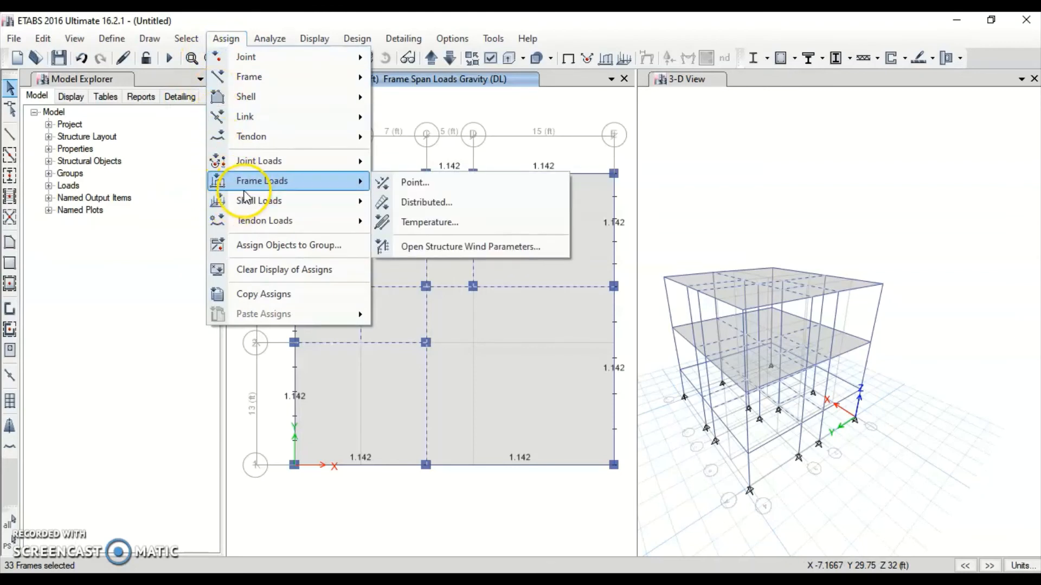
left_click(423, 203)
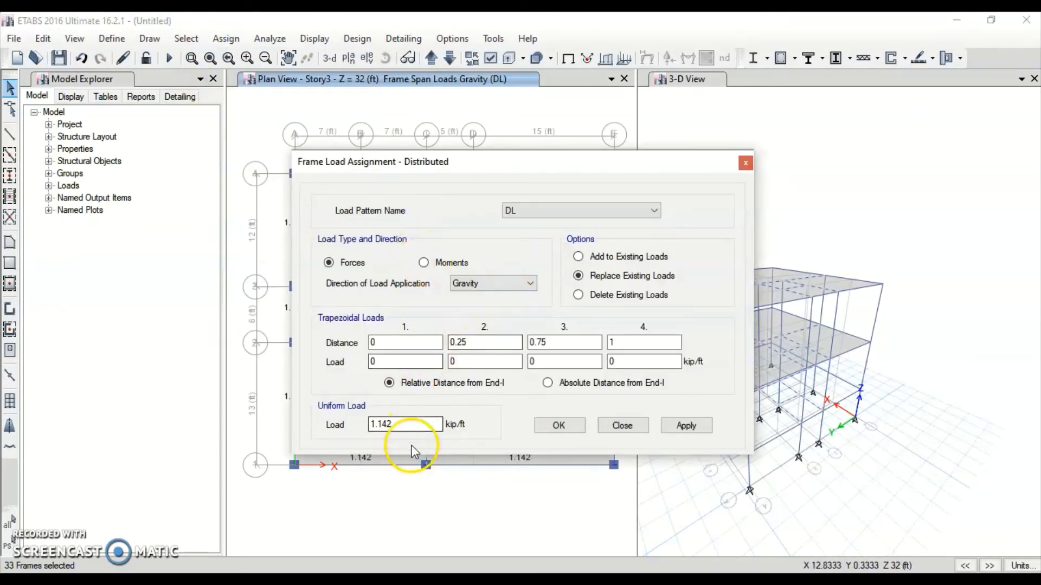
left_click_drag(428, 424, 360, 425)
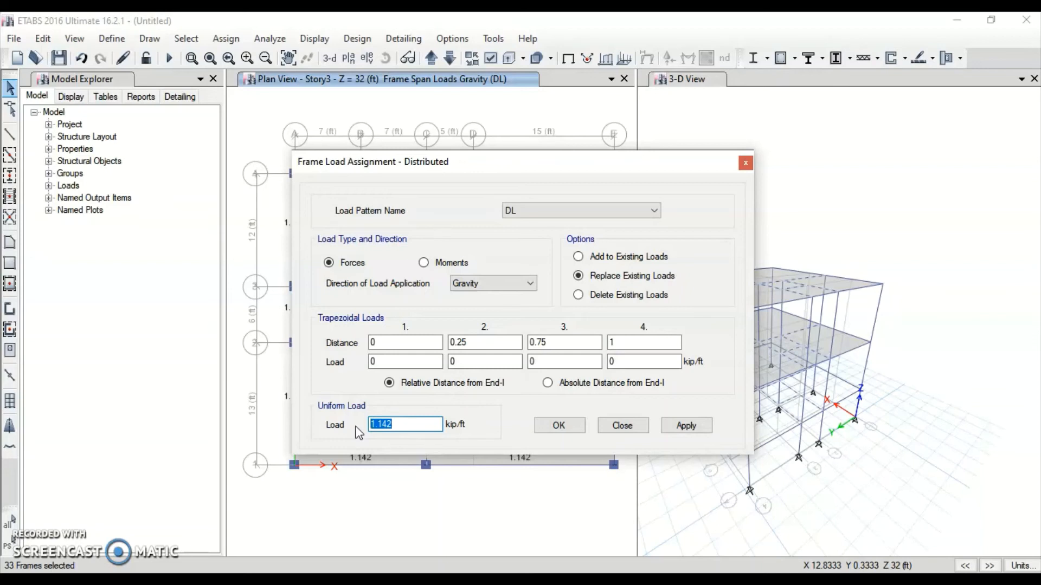
type("10.5*0")
key("Return")
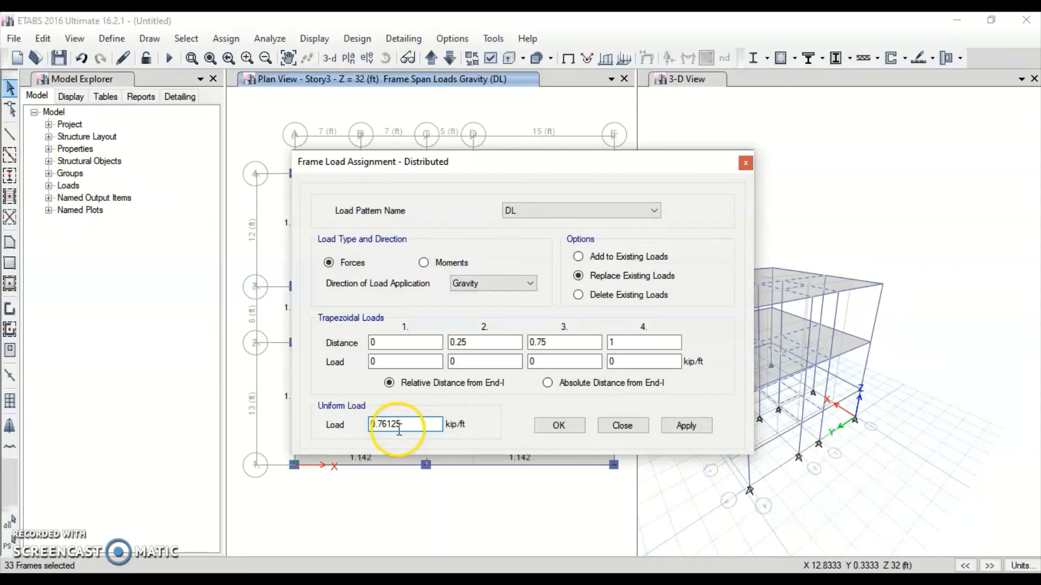
left_click(684, 426)
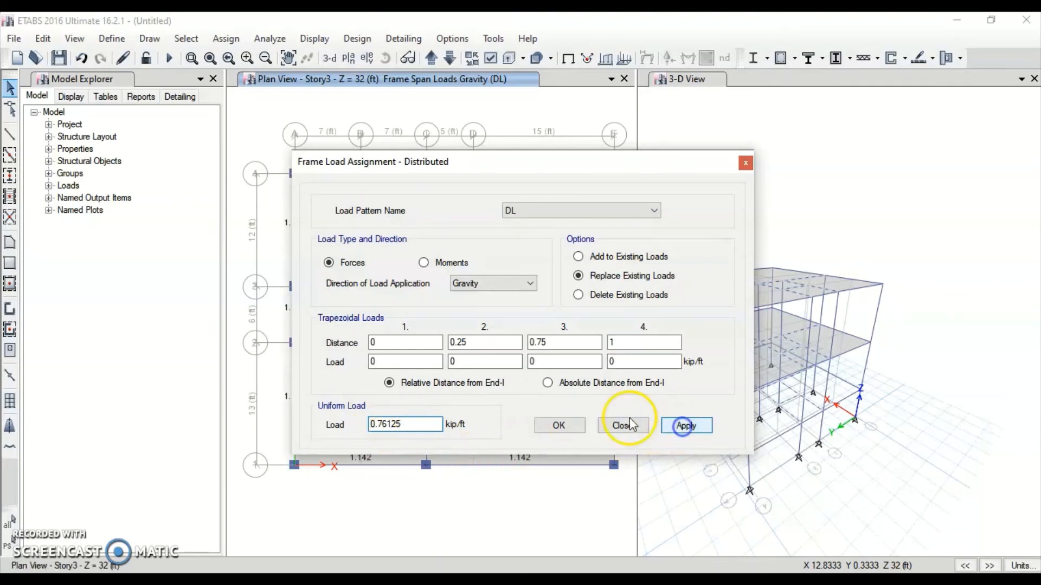
left_click(558, 426)
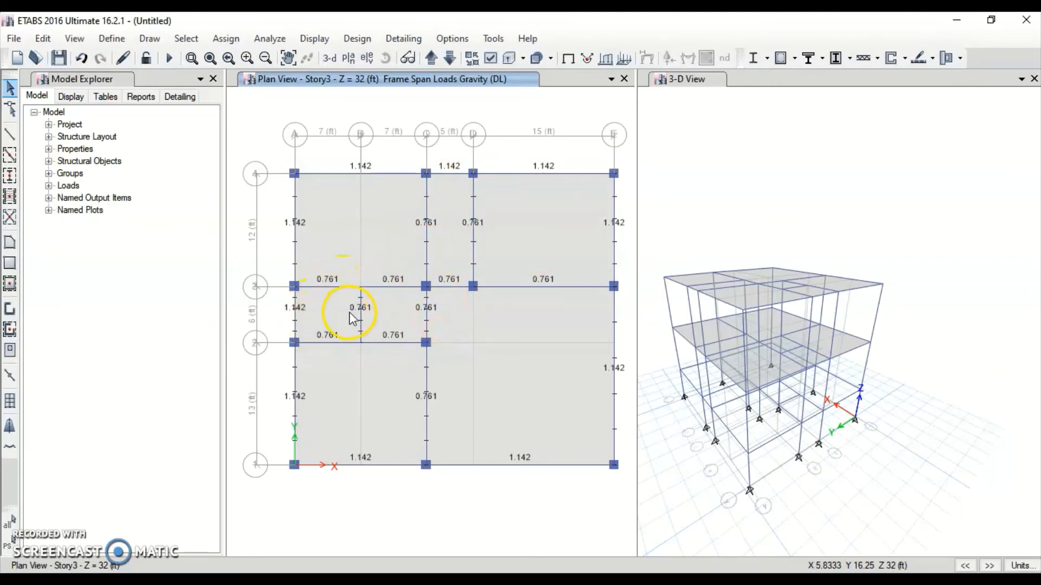
right_click(527, 499)
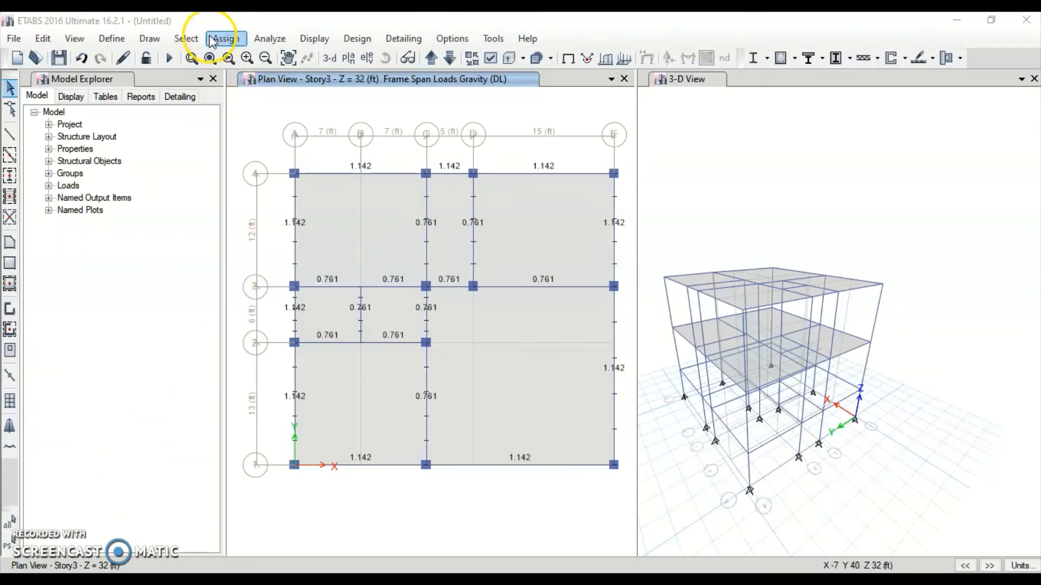
Add load combination 1.4DL with the Dead case scaled by 1.4
left_click(124, 42)
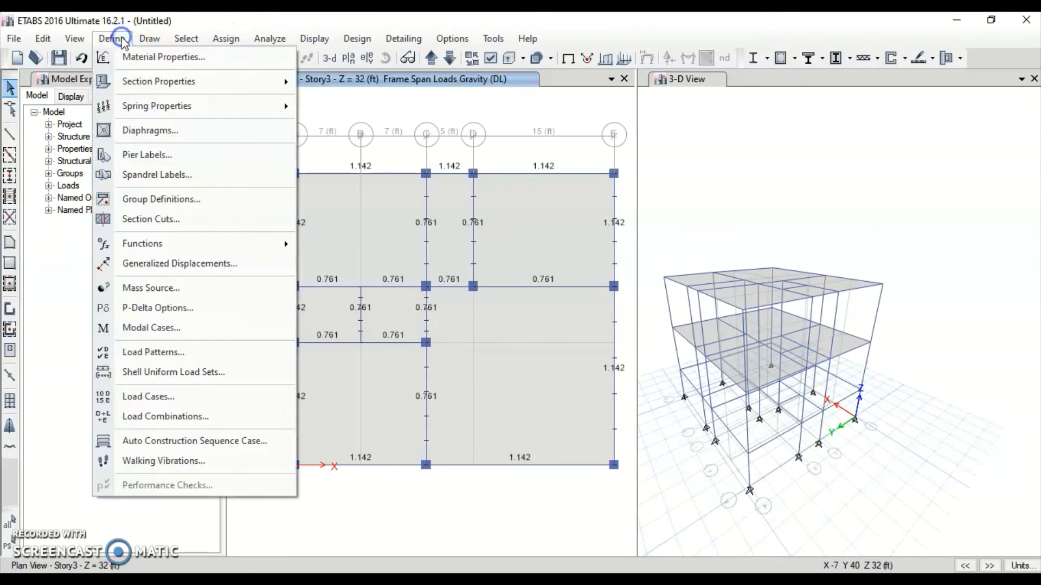
left_click(166, 416)
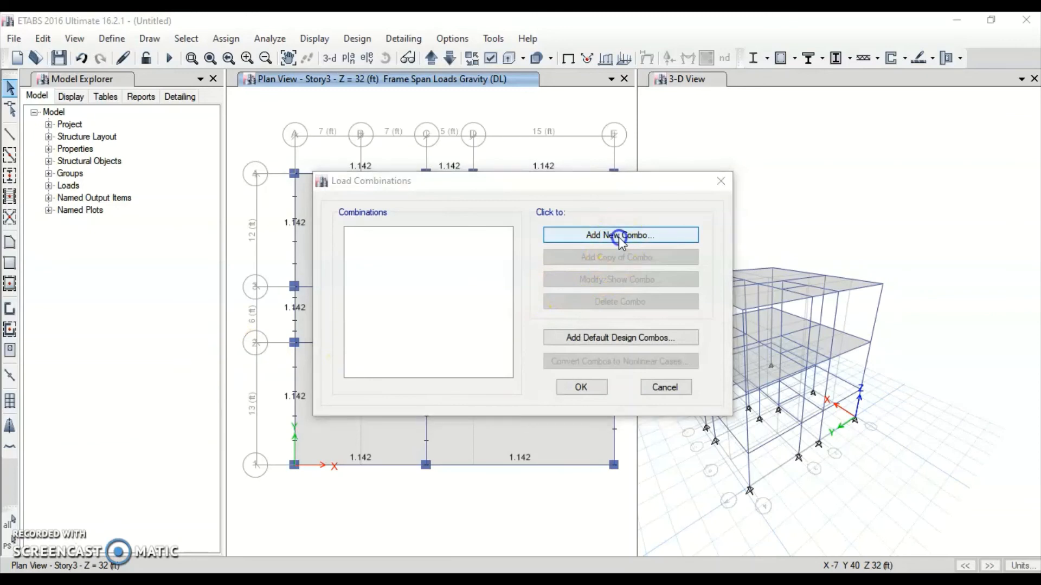
left_click(619, 236)
left_click(602, 263)
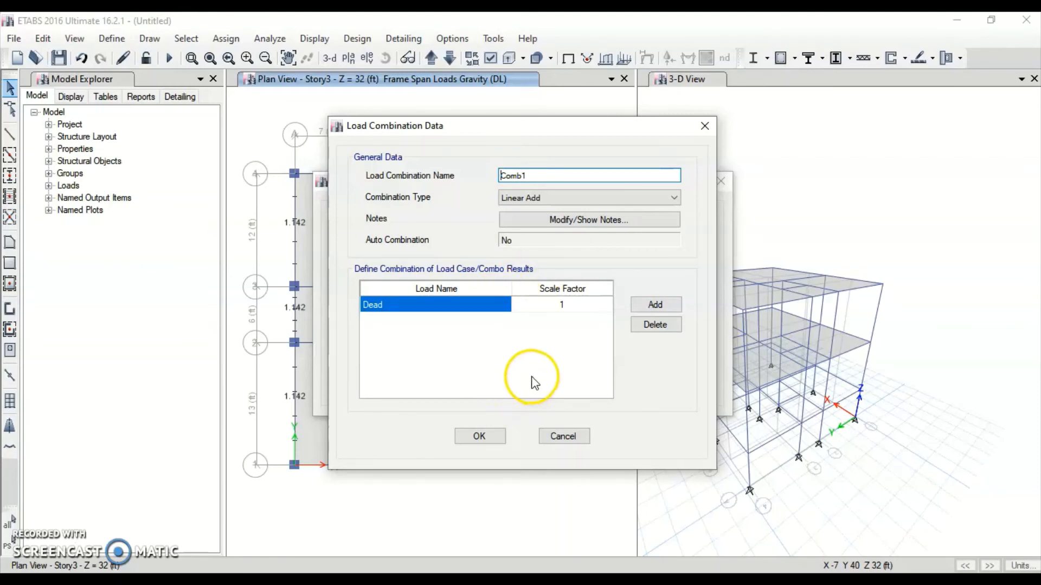
left_click_drag(534, 176, 455, 175)
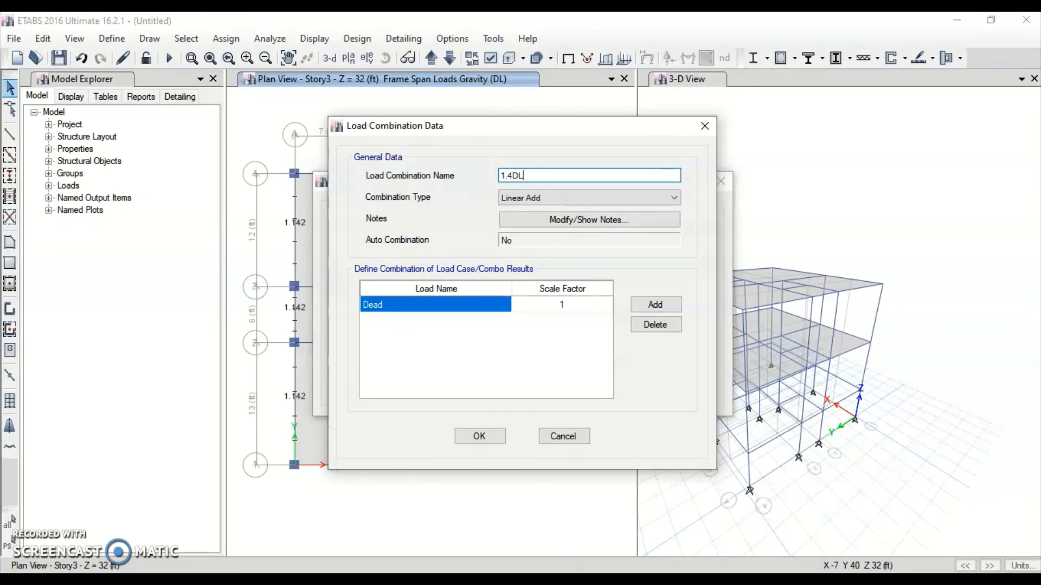
left_click(554, 305)
type("1.4")
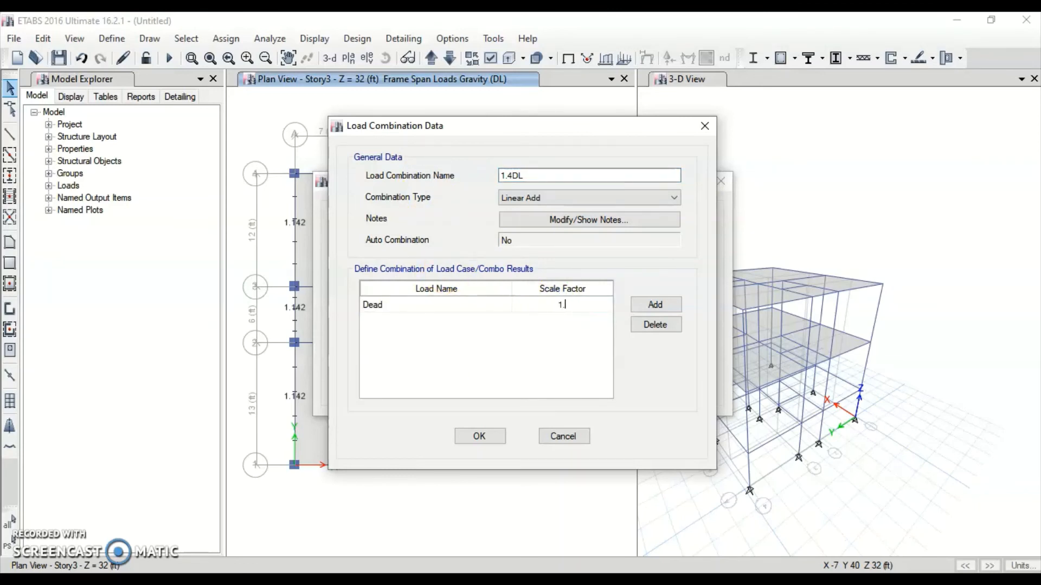
left_click(477, 437)
left_click(572, 235)
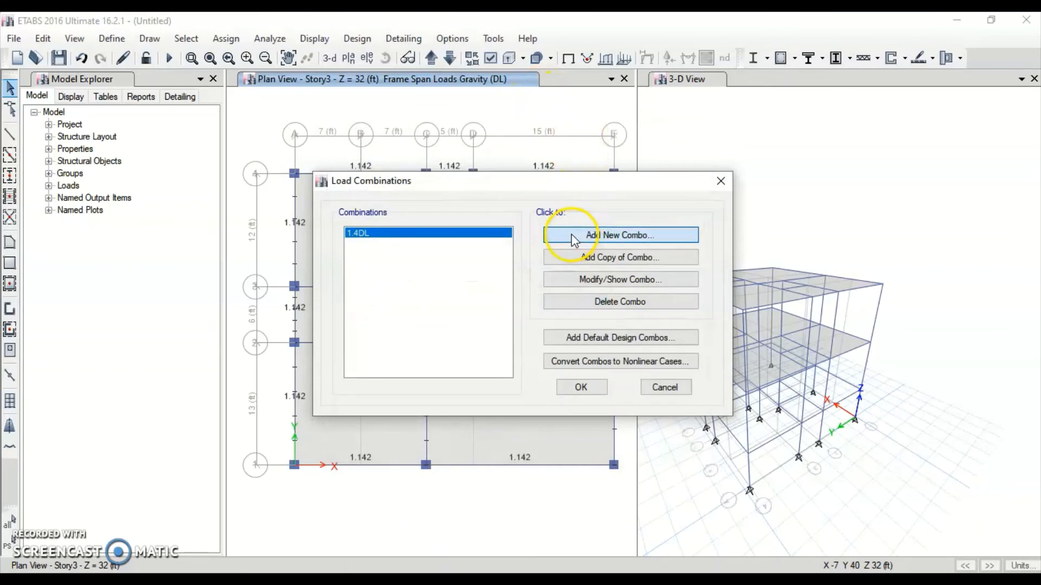
Define combination 1.2DL+1.6LL with Dead at 1.2 and Live at 1.4, then close Load Combinations
left_click_drag(539, 177, 432, 177)
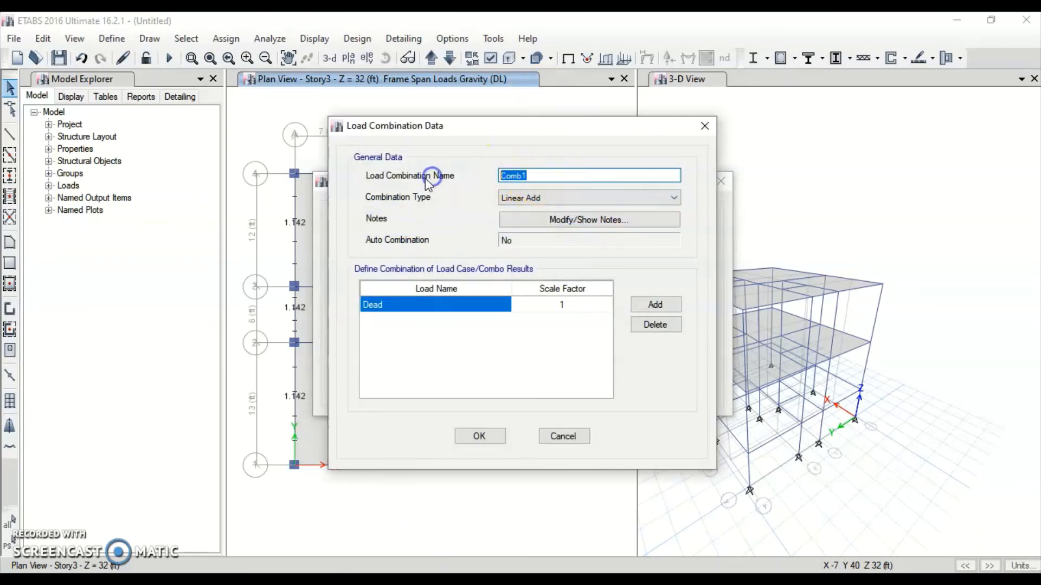
type("1.2DL+1.6LL")
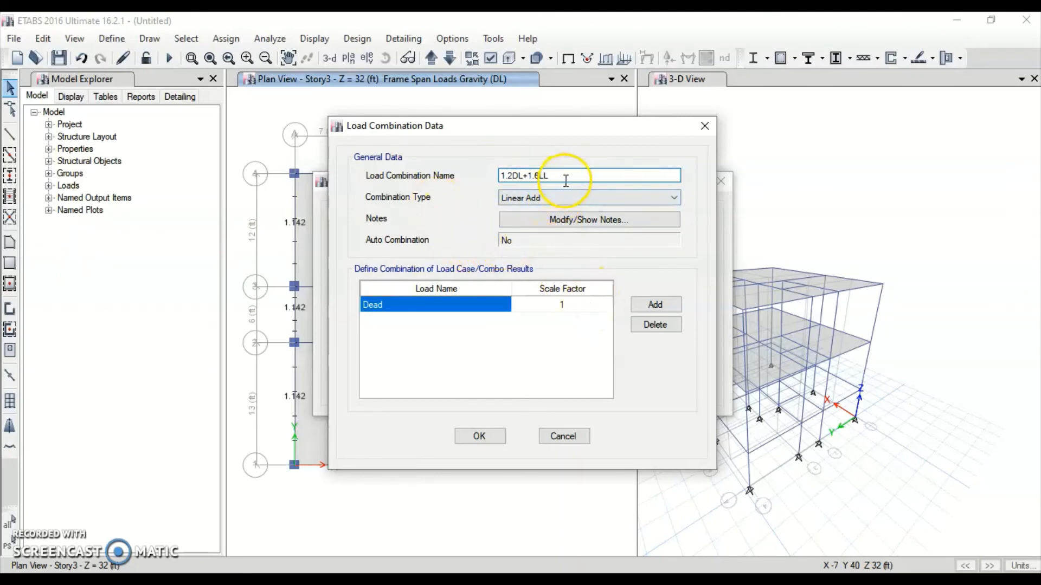
left_click(552, 305)
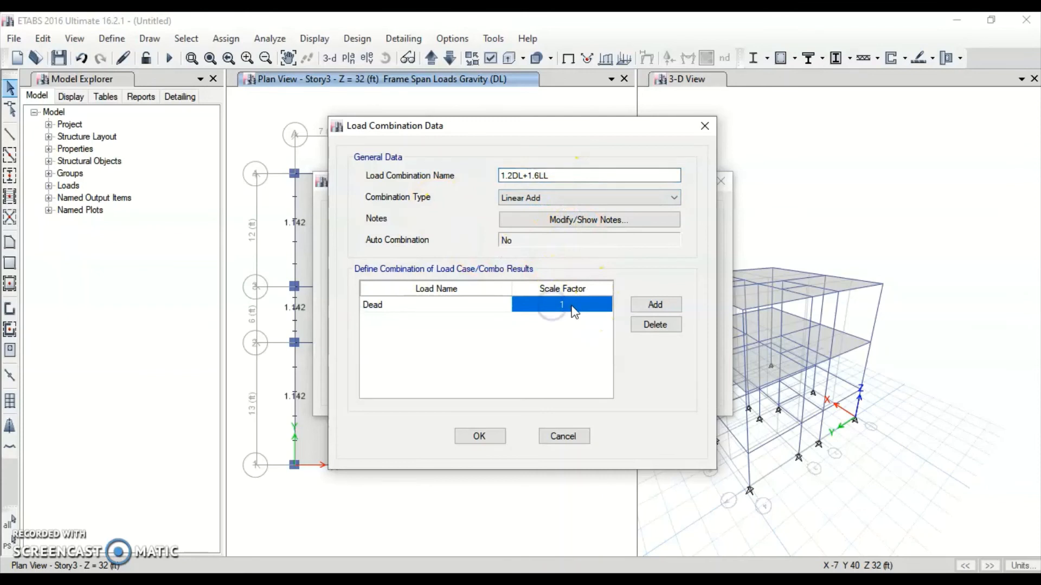
left_click(573, 305)
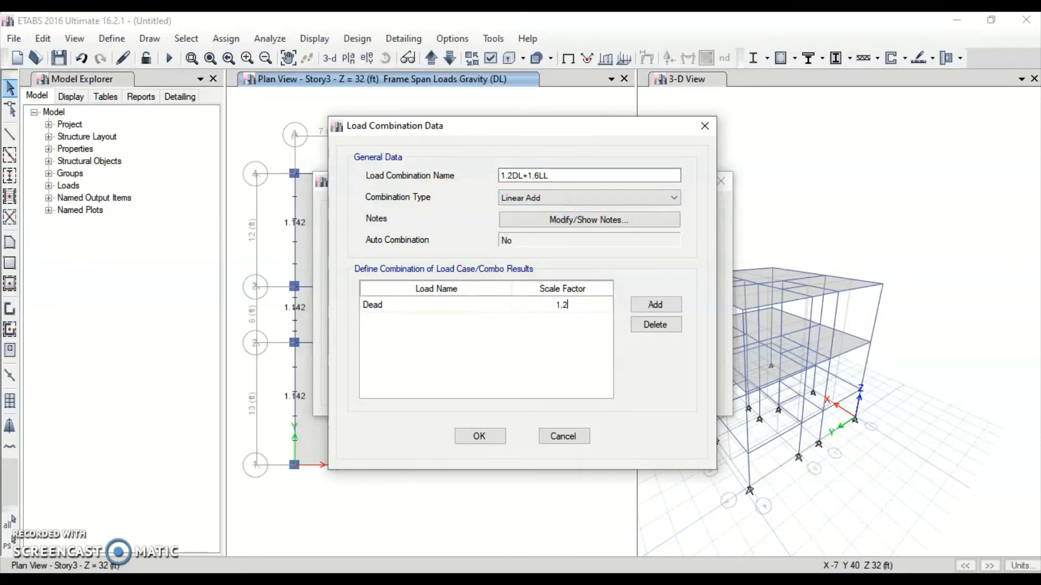
left_click(655, 304)
left_click(472, 320)
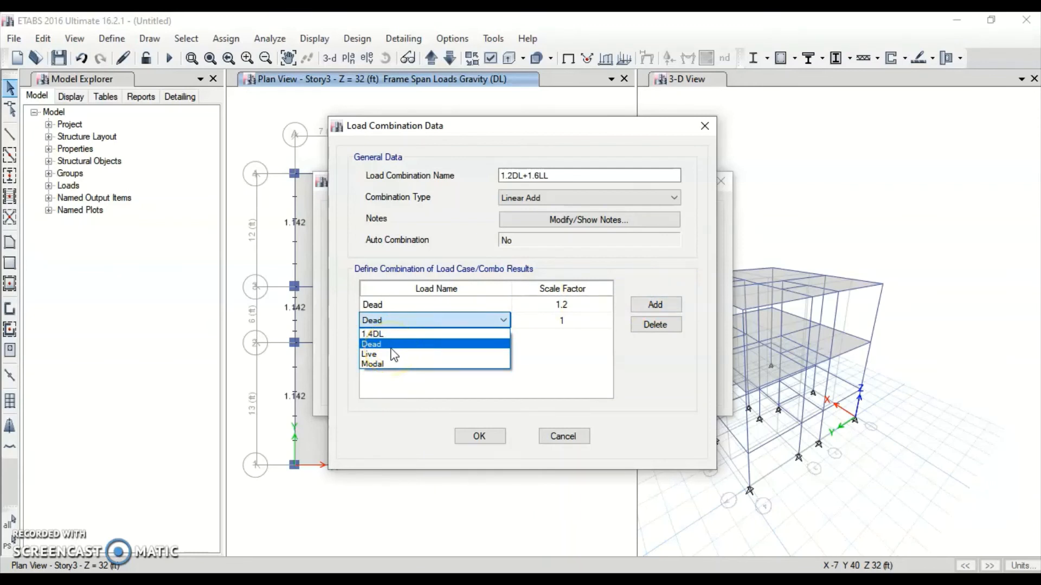
left_click(392, 355)
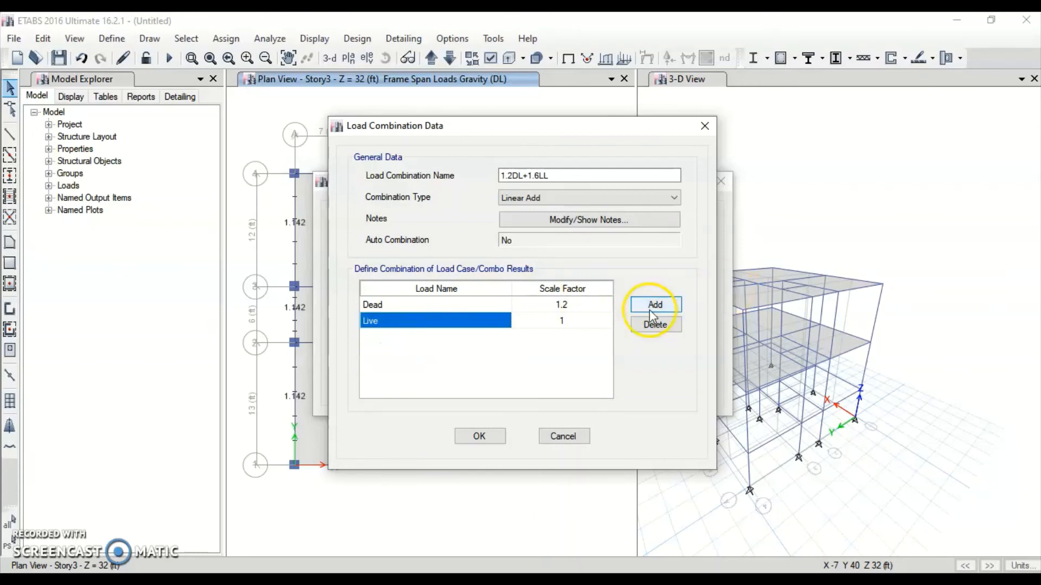
left_click(593, 318)
type("1.4")
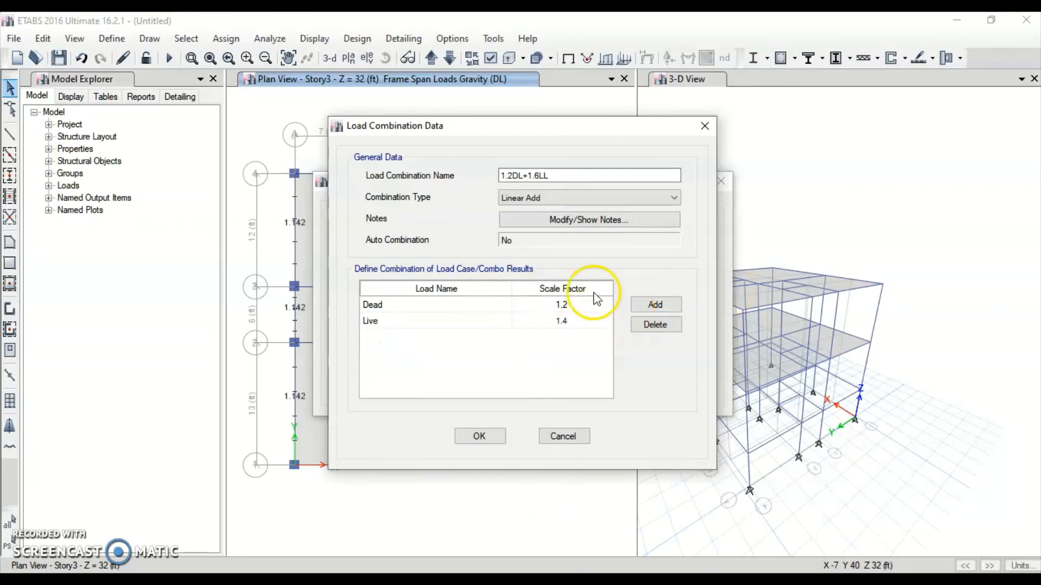
left_click(480, 438)
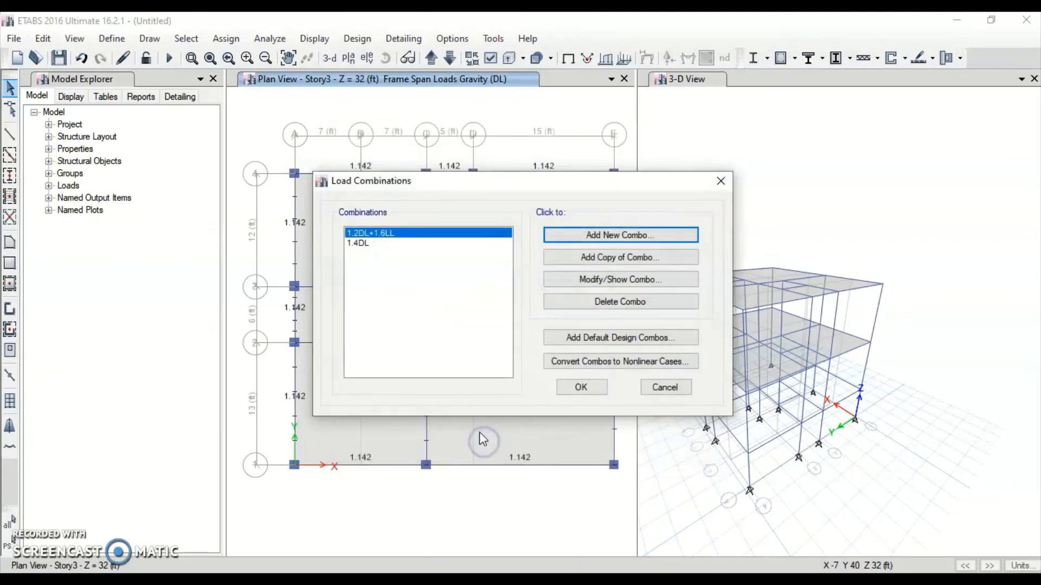
left_click(581, 388)
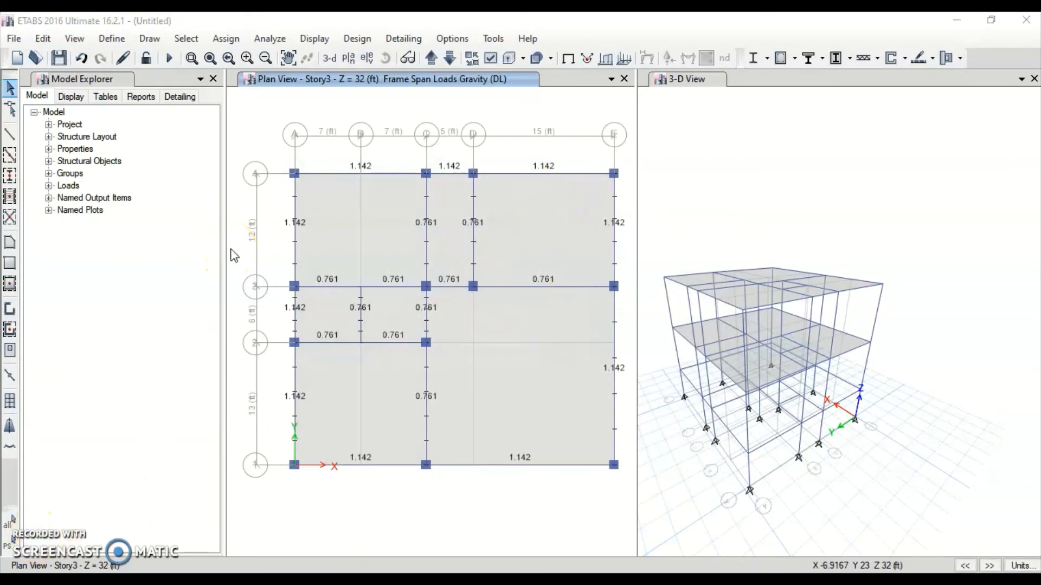
Set Floor Auto Mesh Options to Auto Cookie Cut with further meshing to 24 in maximum size
left_click(261, 260)
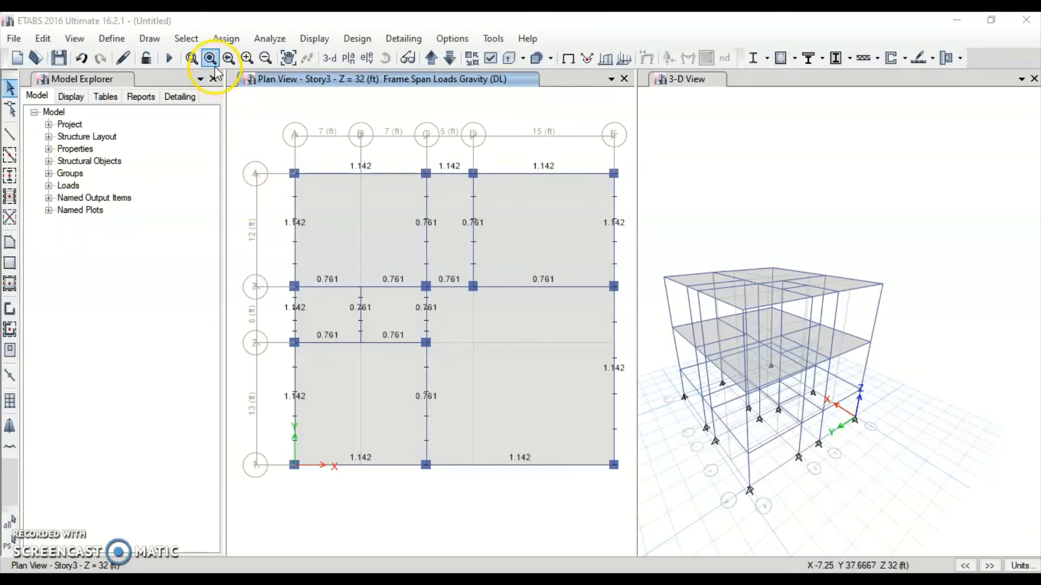
left_click(229, 40)
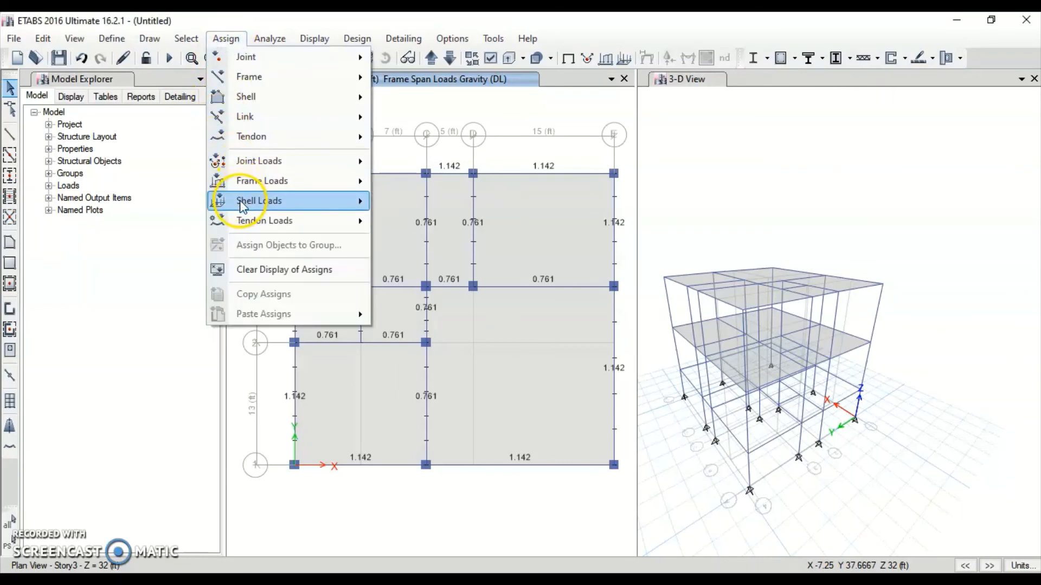
mouse_move(242, 206)
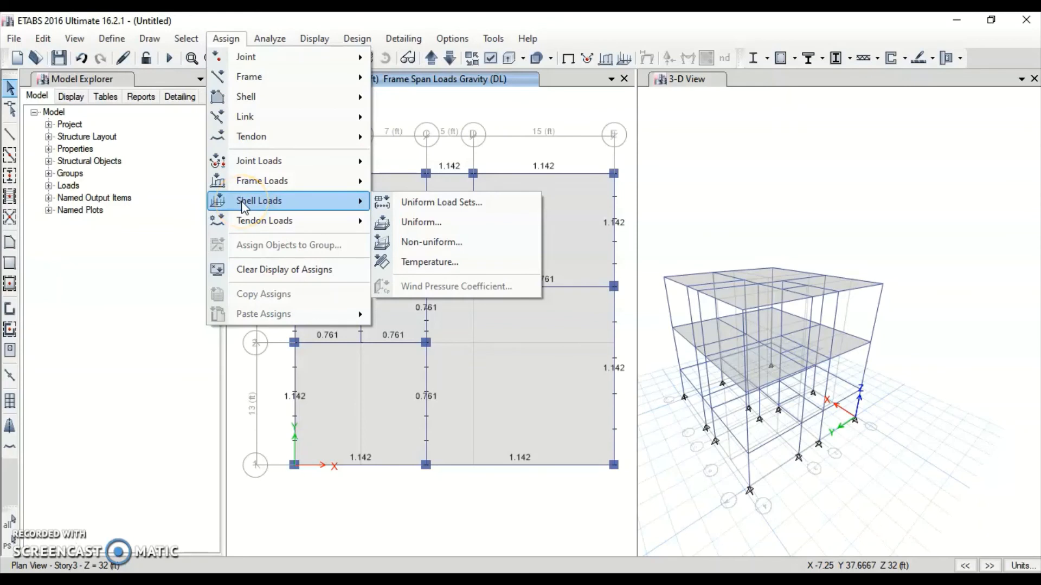
mouse_move(267, 98)
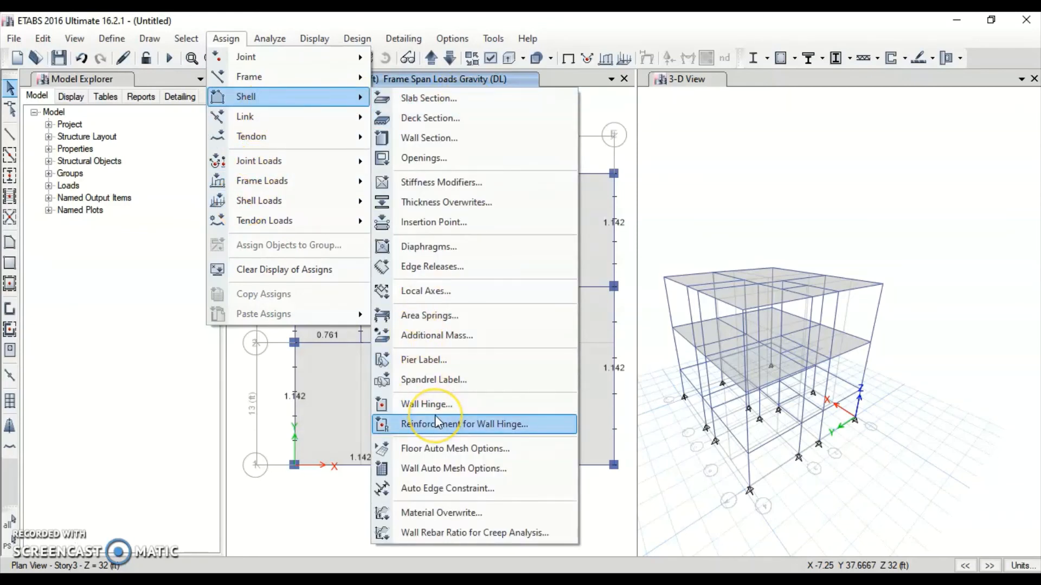
left_click(442, 447)
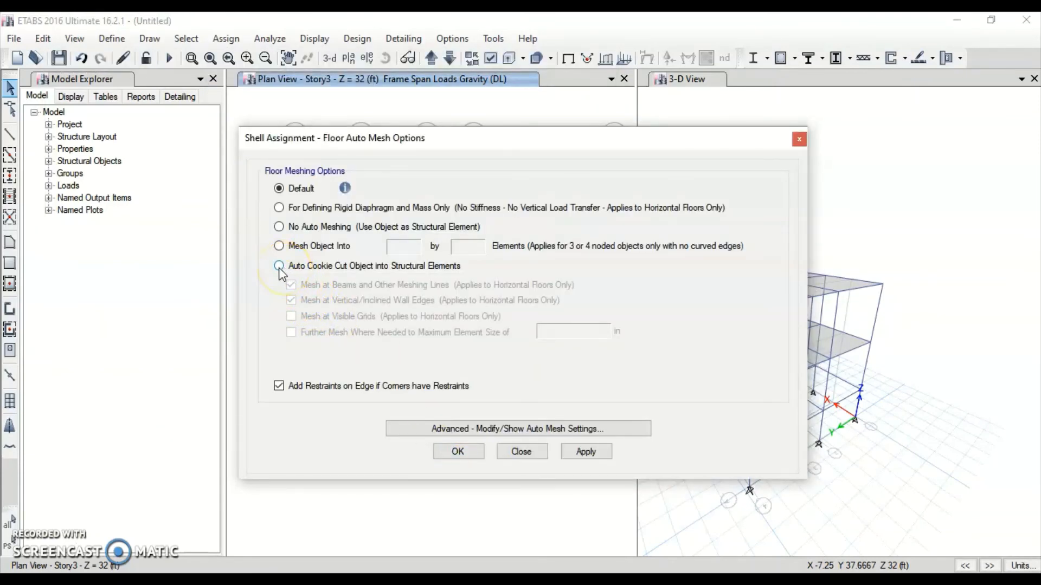
left_click(278, 266)
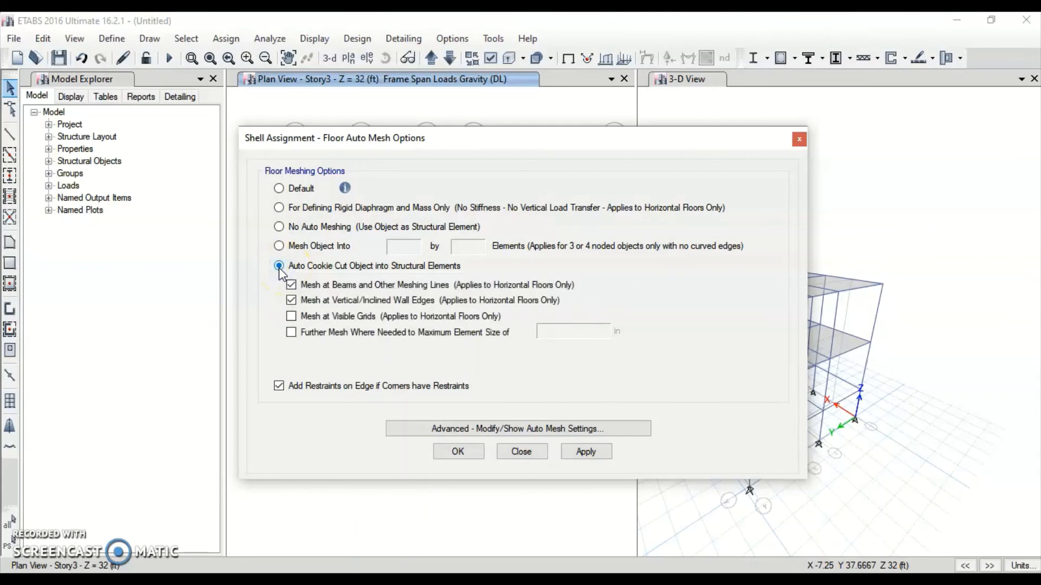
left_click(293, 337)
left_click(530, 331)
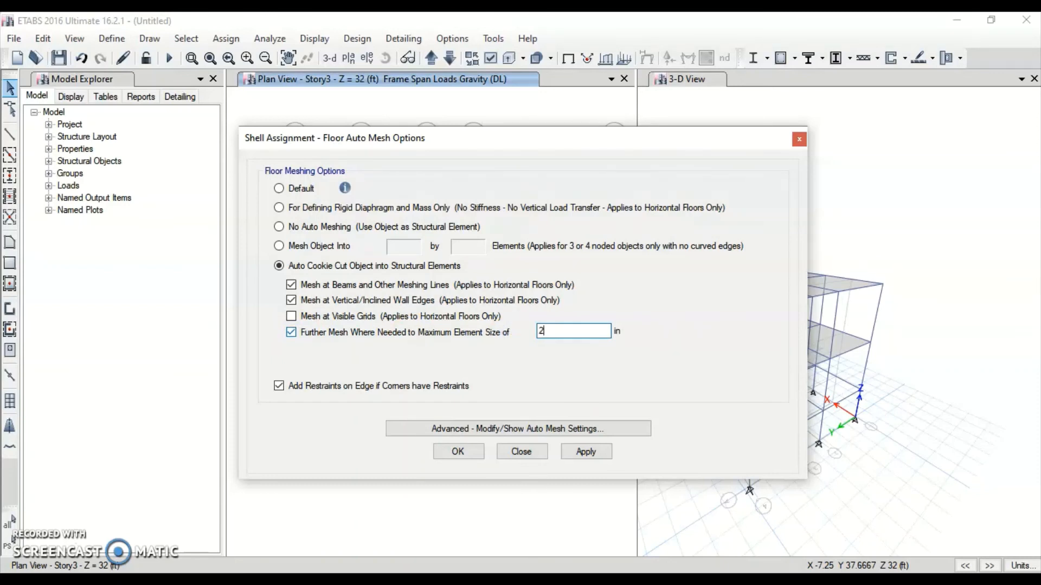
left_click(585, 452)
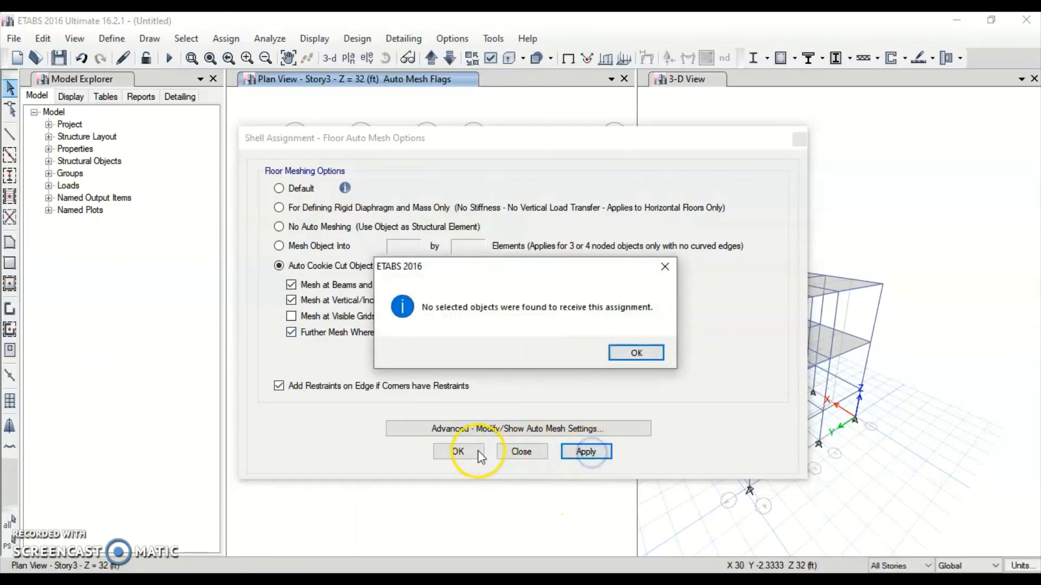
left_click(631, 353)
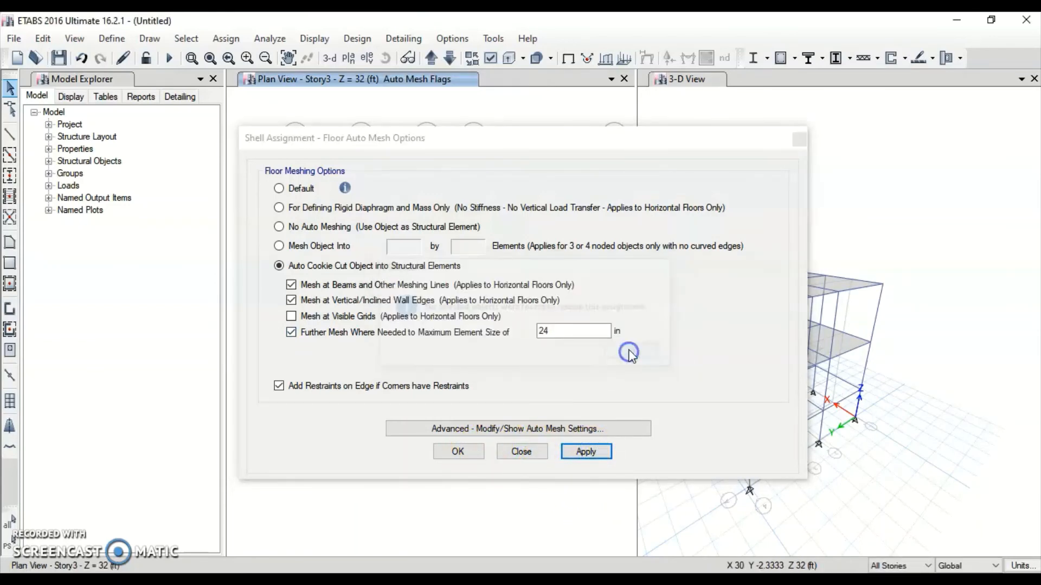
left_click_drag(518, 149, 923, 185)
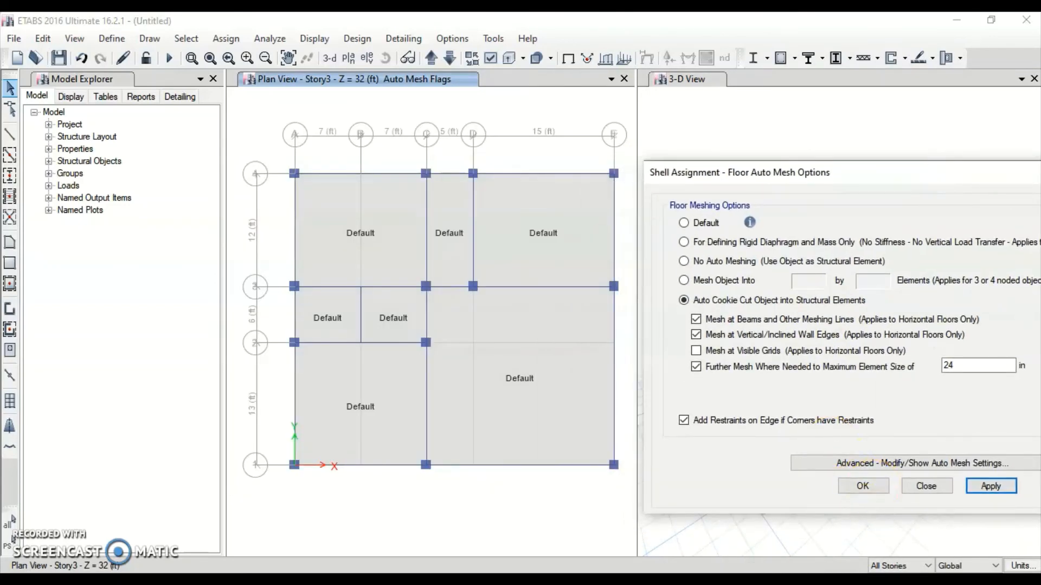
With All Stories scope, select the seven floor slab panels and apply Cookie Cut auto meshing
left_click(897, 566)
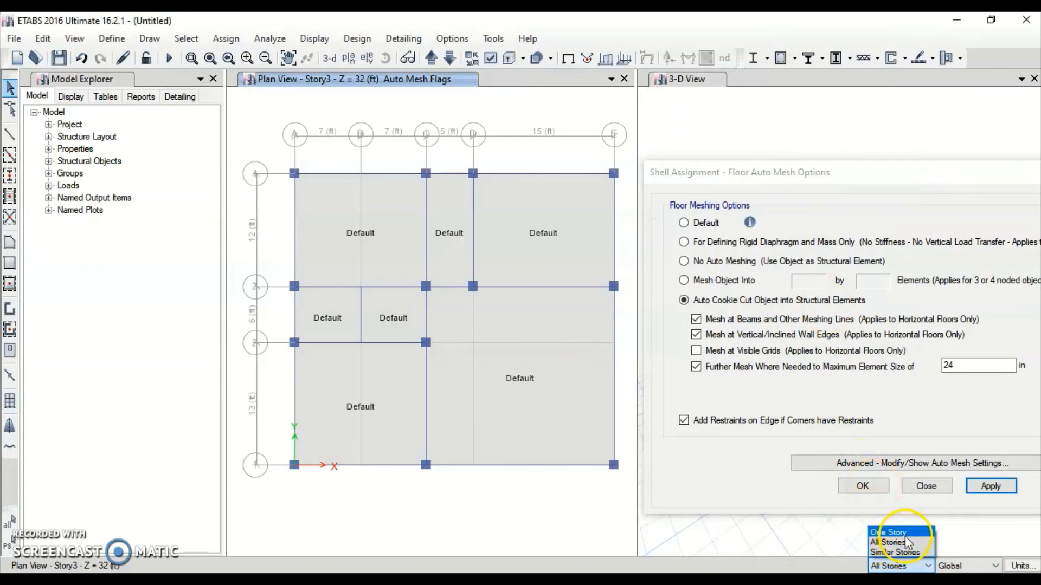
left_click(897, 544)
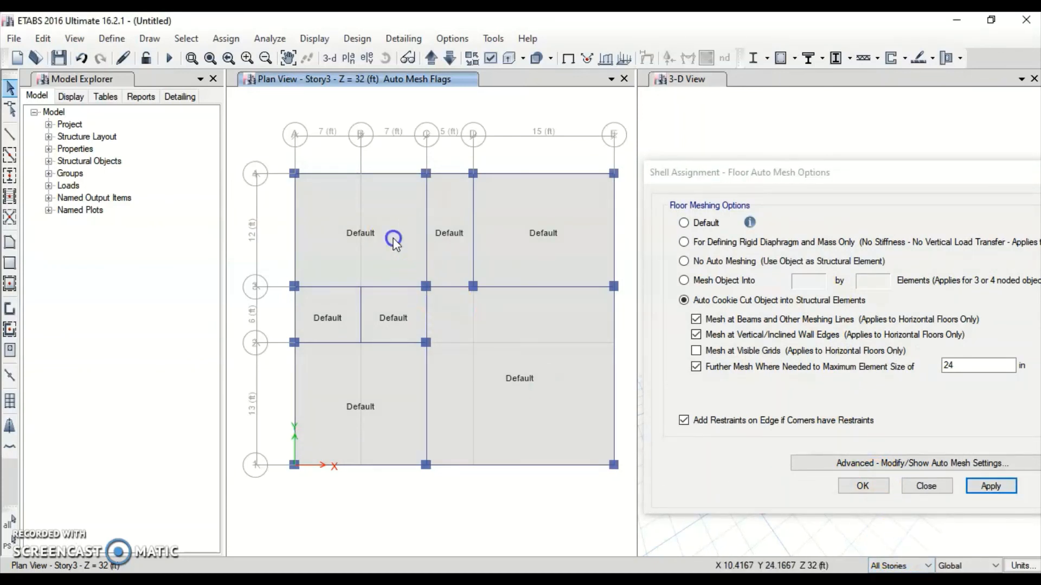
left_click(393, 240)
left_click(460, 251)
left_click(548, 249)
left_click(534, 349)
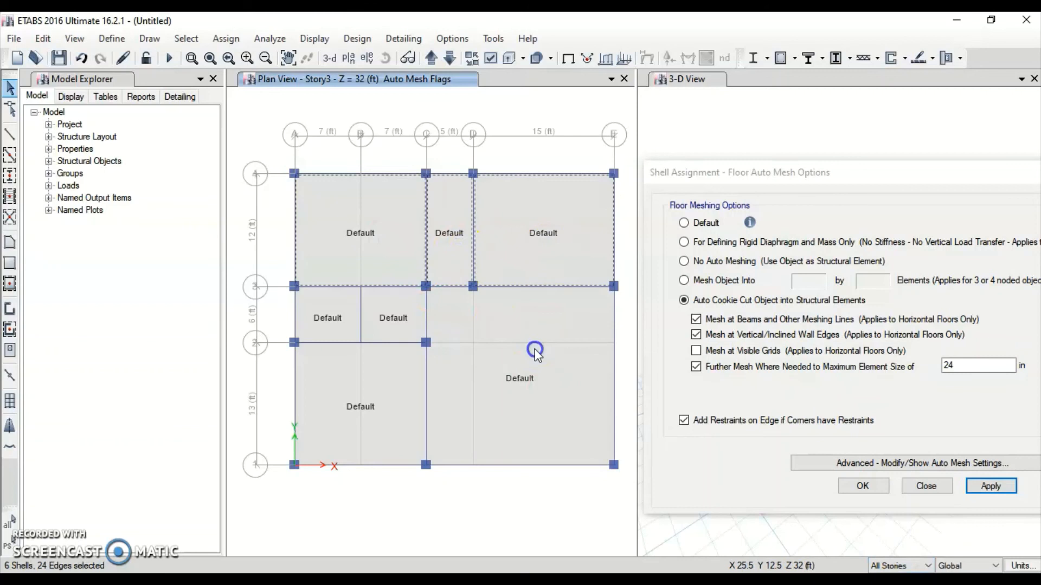
left_click(372, 404)
left_click(390, 326)
left_click(309, 310)
left_click(989, 487)
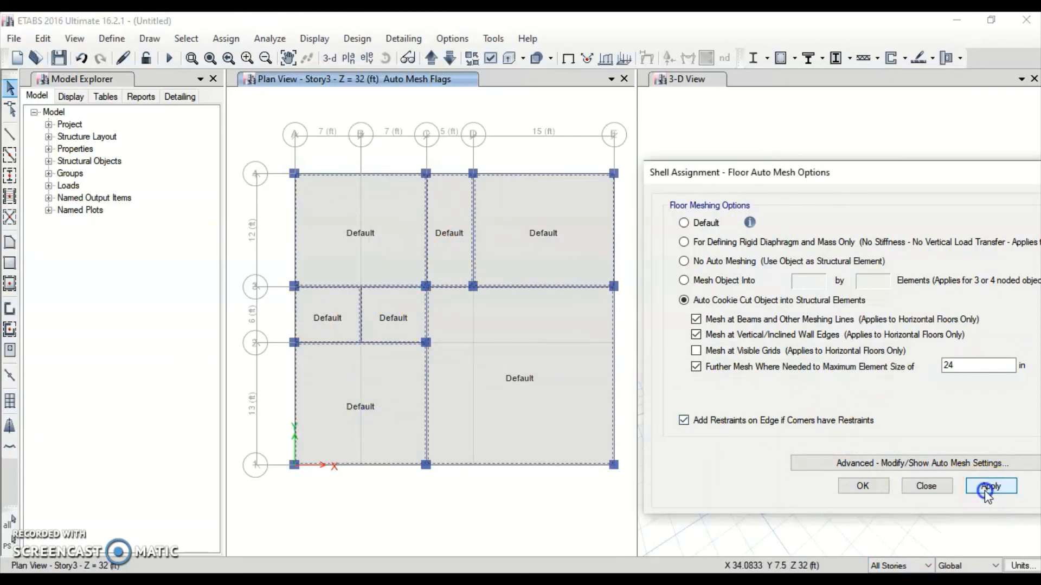
left_click(863, 486)
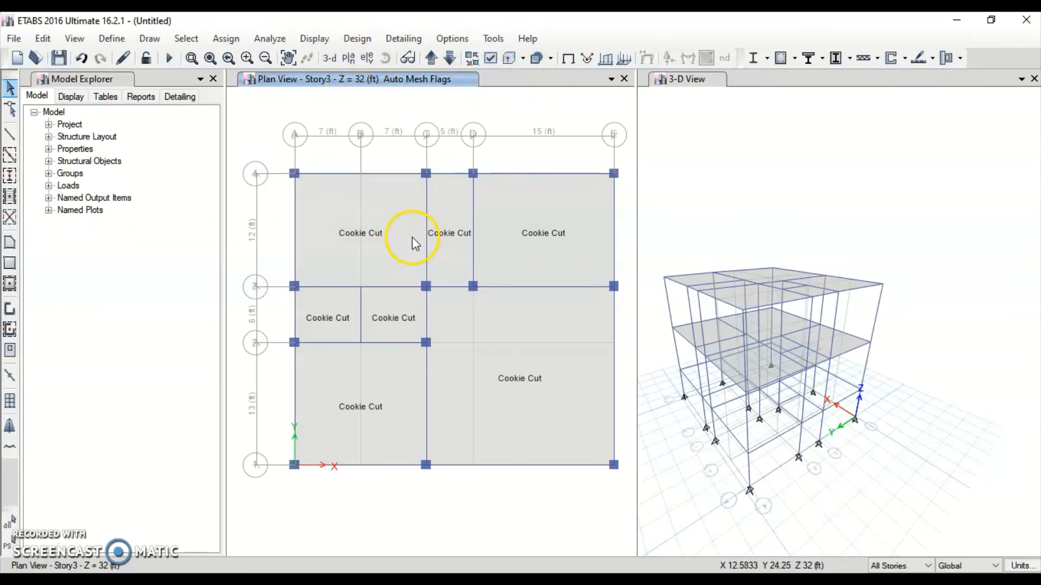
Turn on the Shell Analysis Mesh display so the slab mesh grid appears
left_click(490, 58)
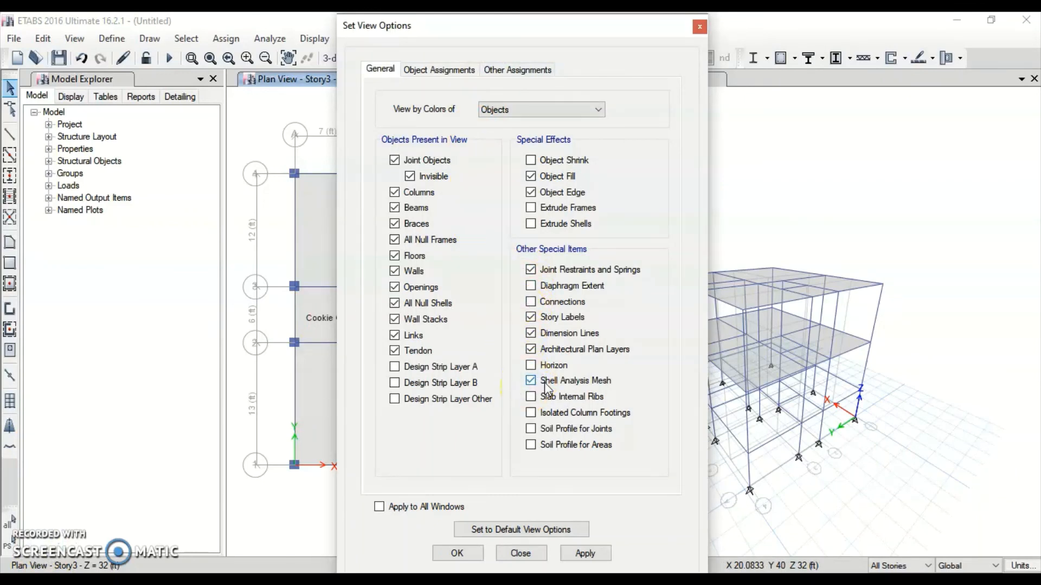
left_click(586, 553)
left_click(459, 553)
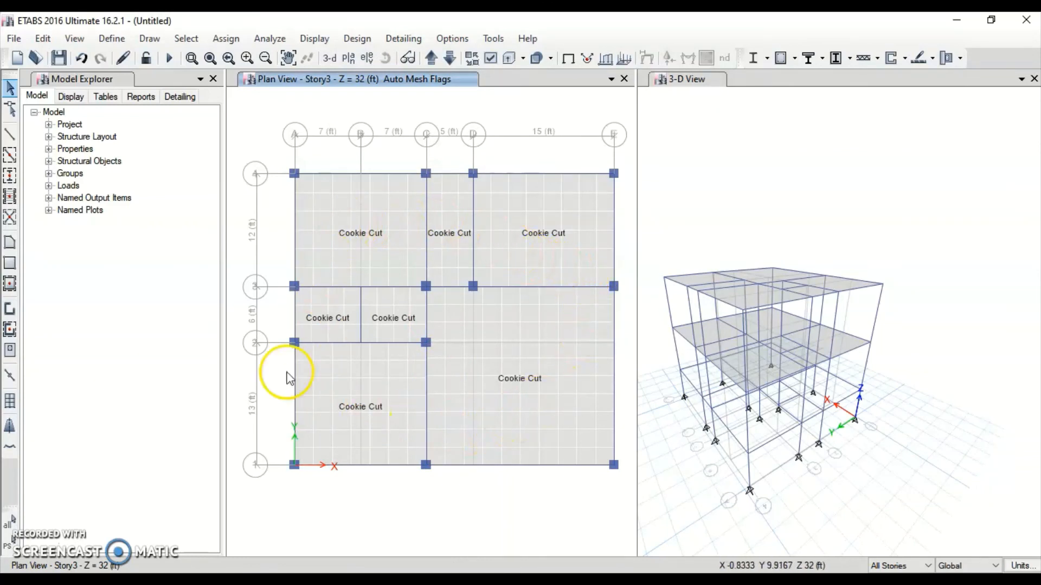
left_click(9, 523)
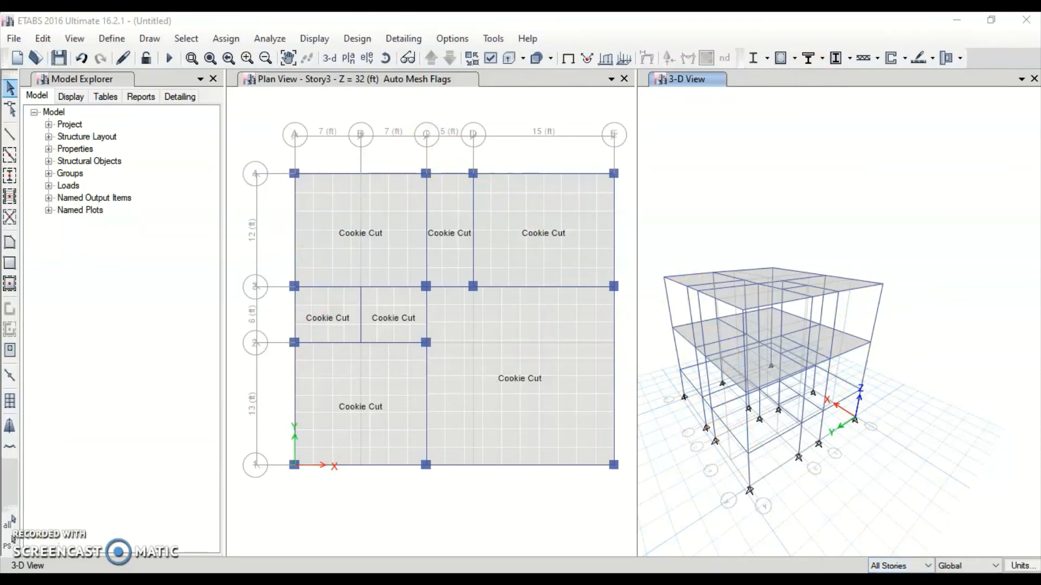
left_click(900, 566)
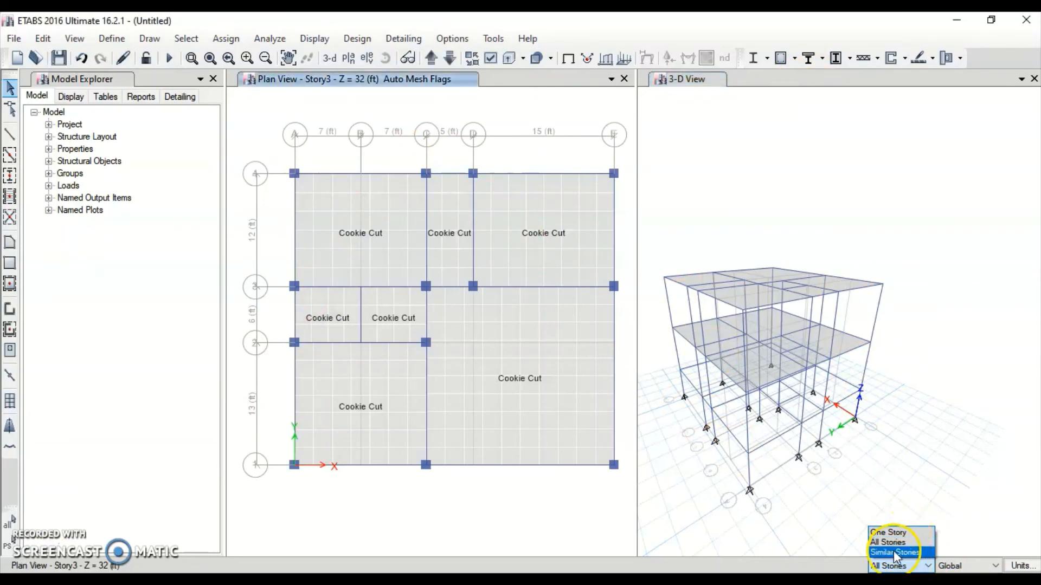
Limit selection to One Story, move the plan down to Base, and select all 13 base joints
left_click(904, 533)
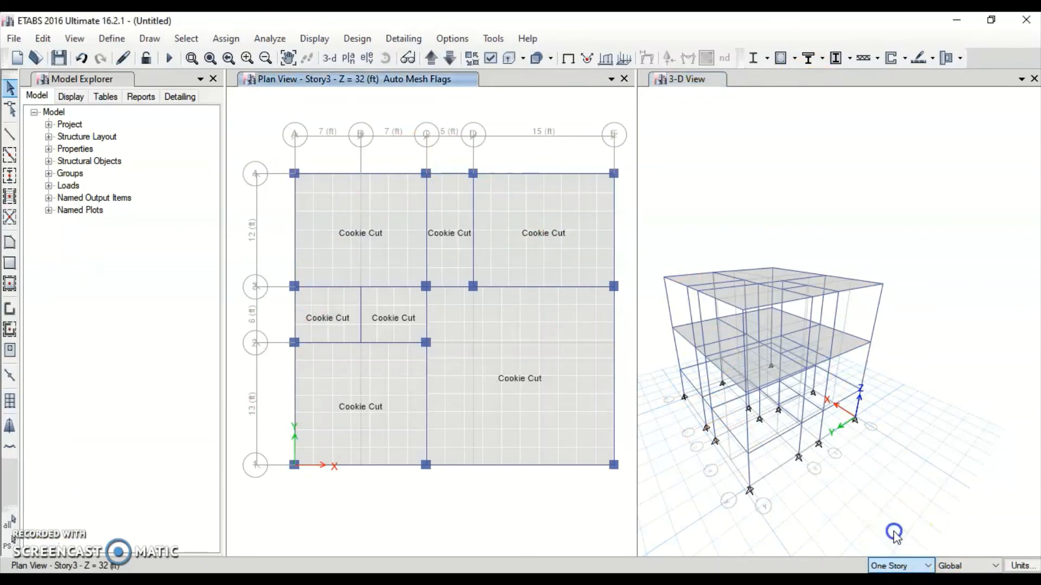
left_click(450, 58)
left_click(450, 58)
left_click(450, 58)
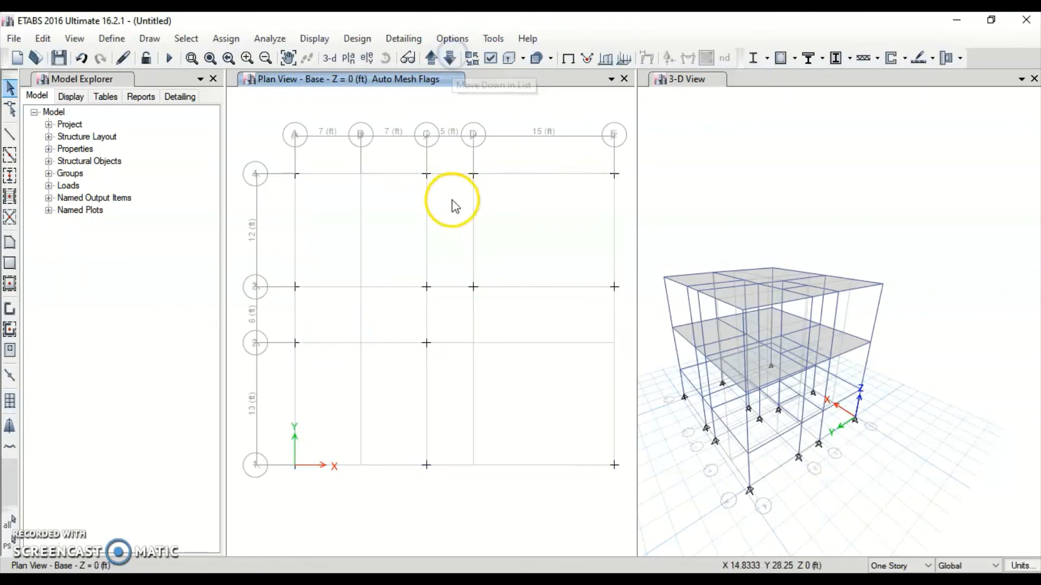
left_click_drag(260, 121, 623, 495)
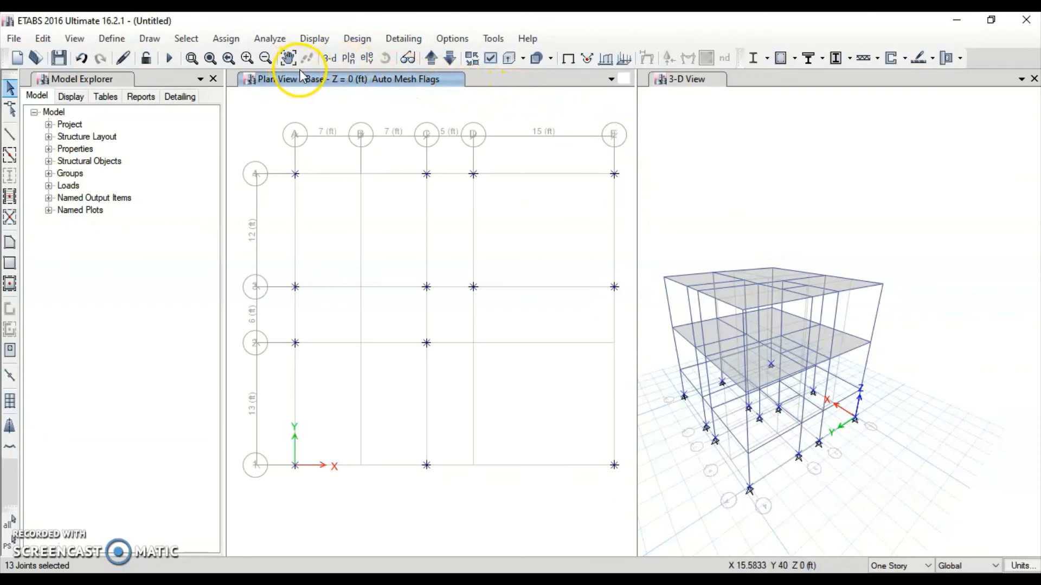
Assign fixed restraints to the selected base joints and check the supports in the 3-D view
left_click(225, 38)
mouse_move(233, 57)
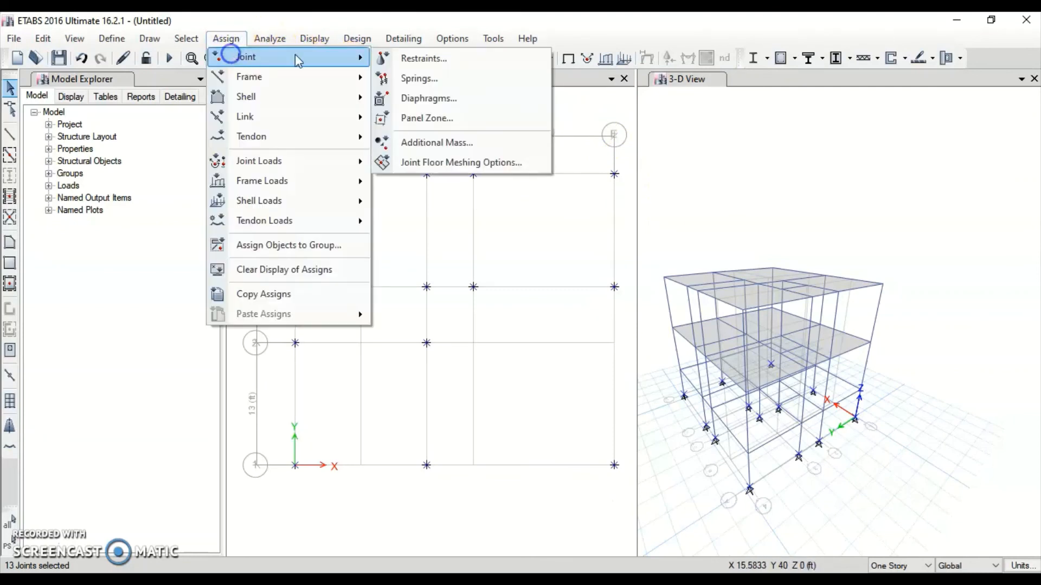
left_click(442, 57)
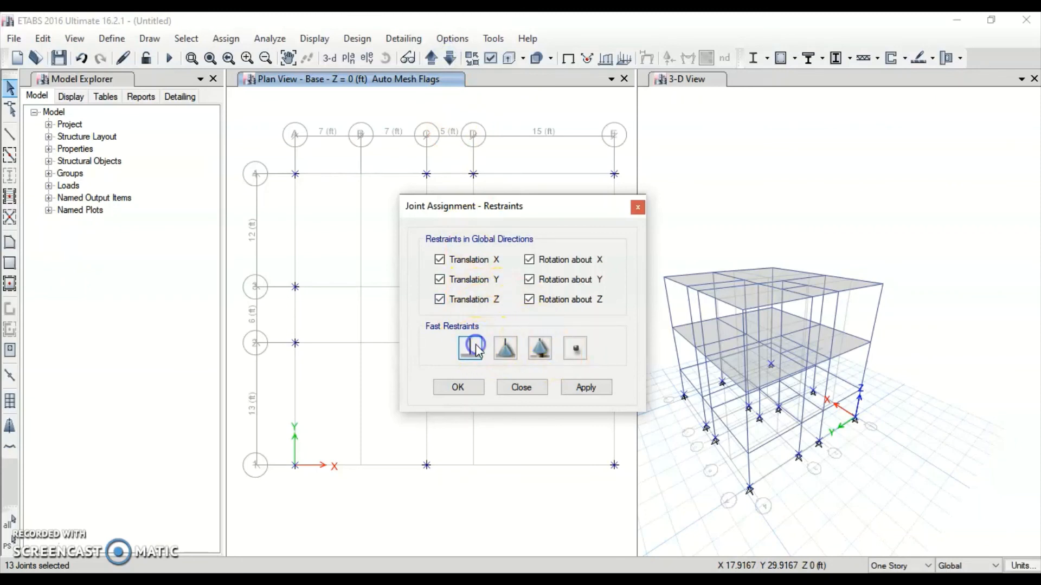
left_click(585, 388)
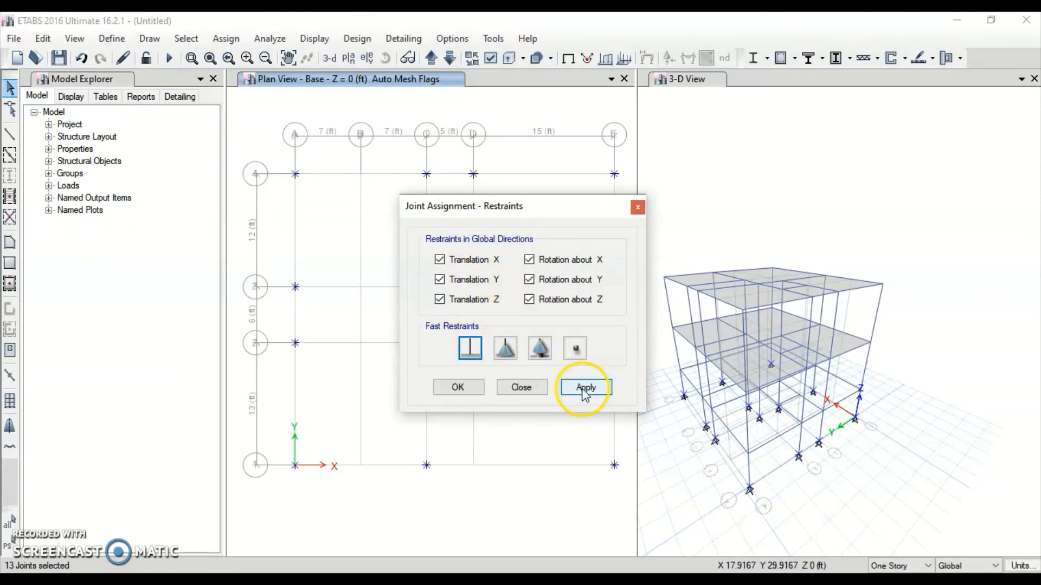
left_click(457, 388)
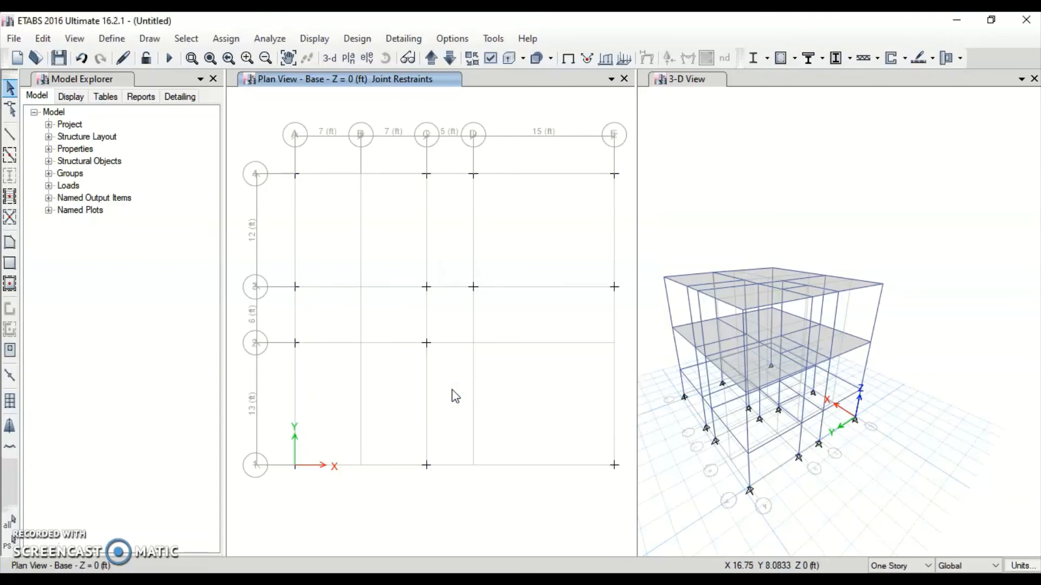
left_click(734, 516)
scroll(734, 516, "up", 5)
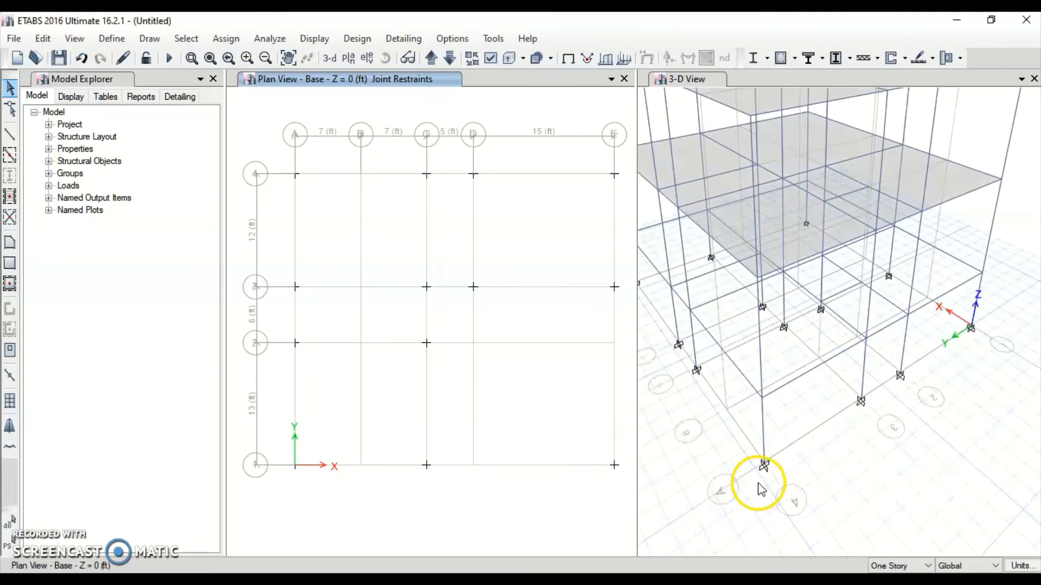
scroll(902, 438, "down", 3)
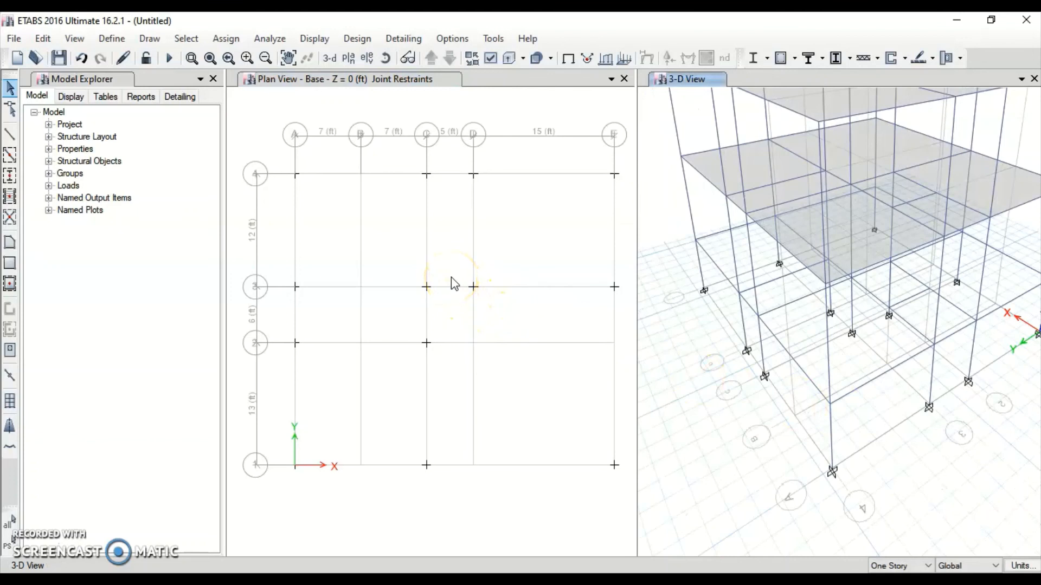
Run the analysis, saving the model as 3d02
left_click(264, 40)
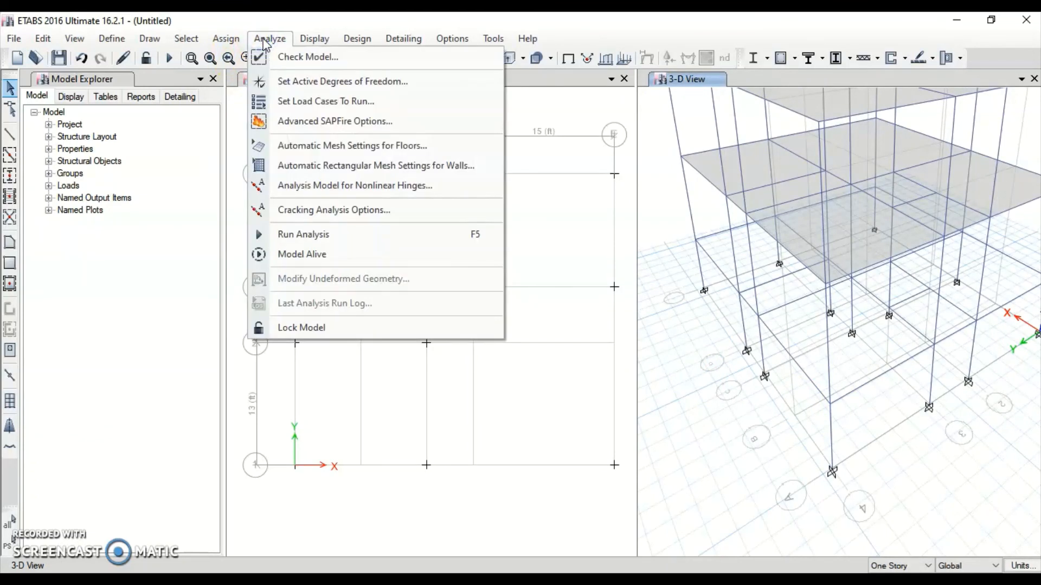
left_click(287, 234)
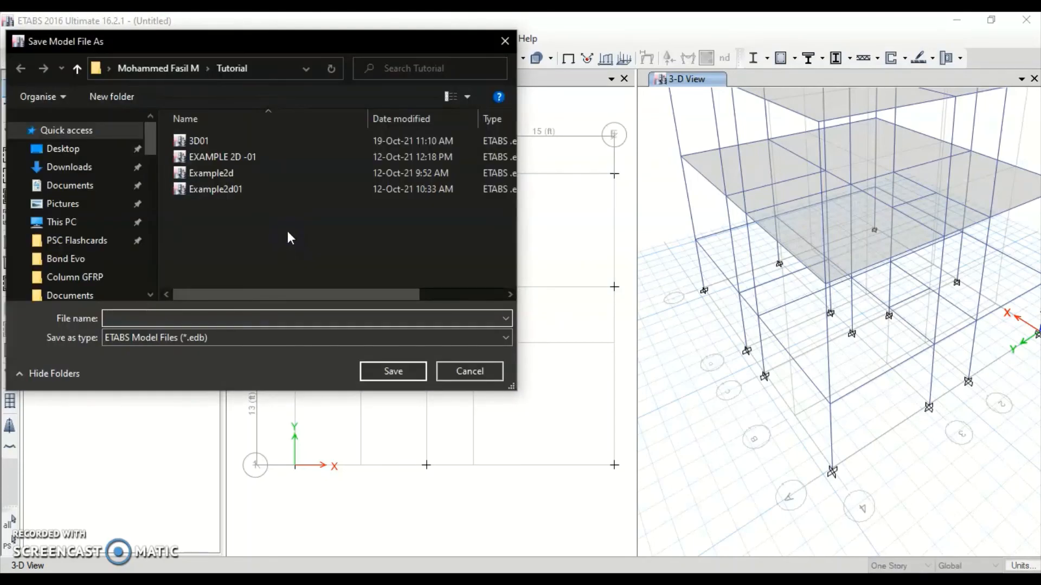
left_click(197, 317)
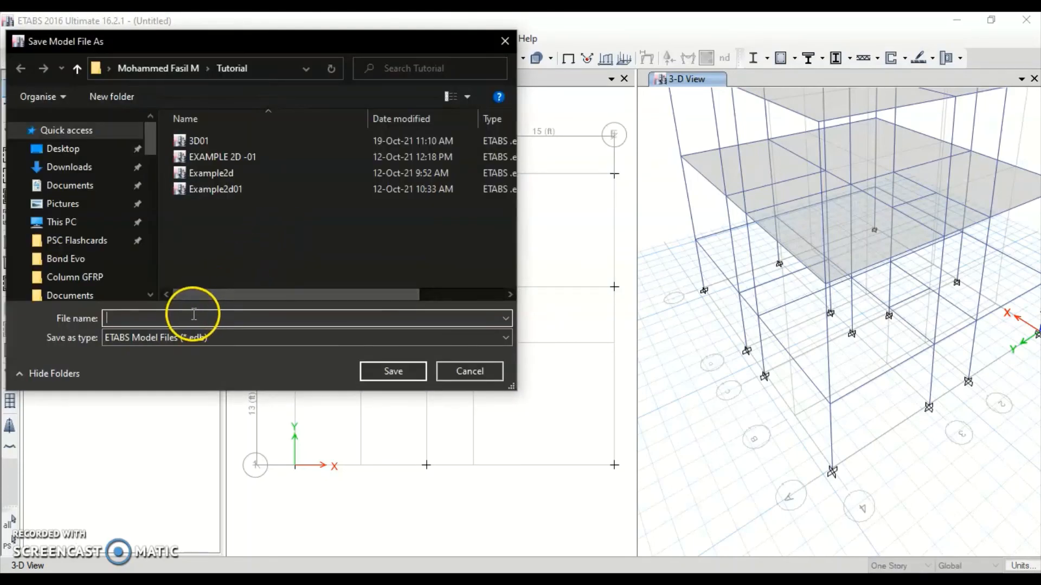
type("3d02")
key("Return")
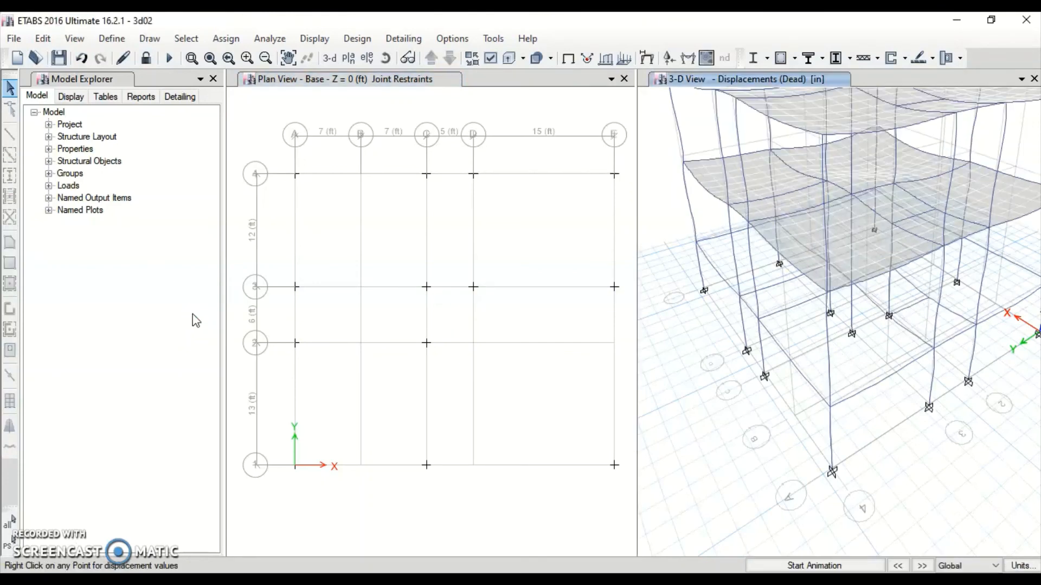
Inspect the Dead load deformed shape and read displacements at three joints
scroll(729, 323, "down", 5)
scroll(747, 321, "up", 6)
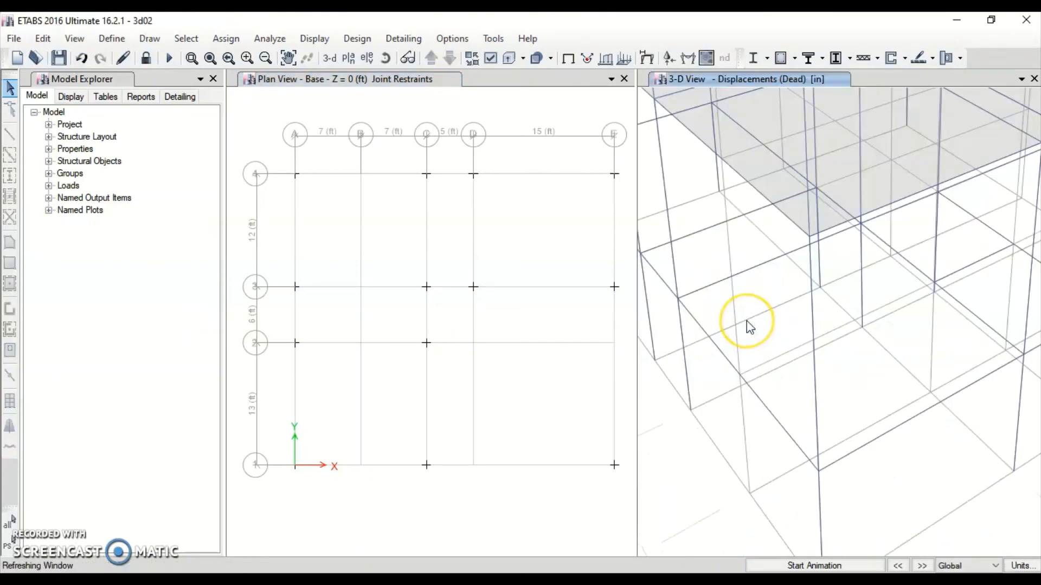
scroll(747, 321, "down", 4)
middle_click_drag(739, 267, 753, 276)
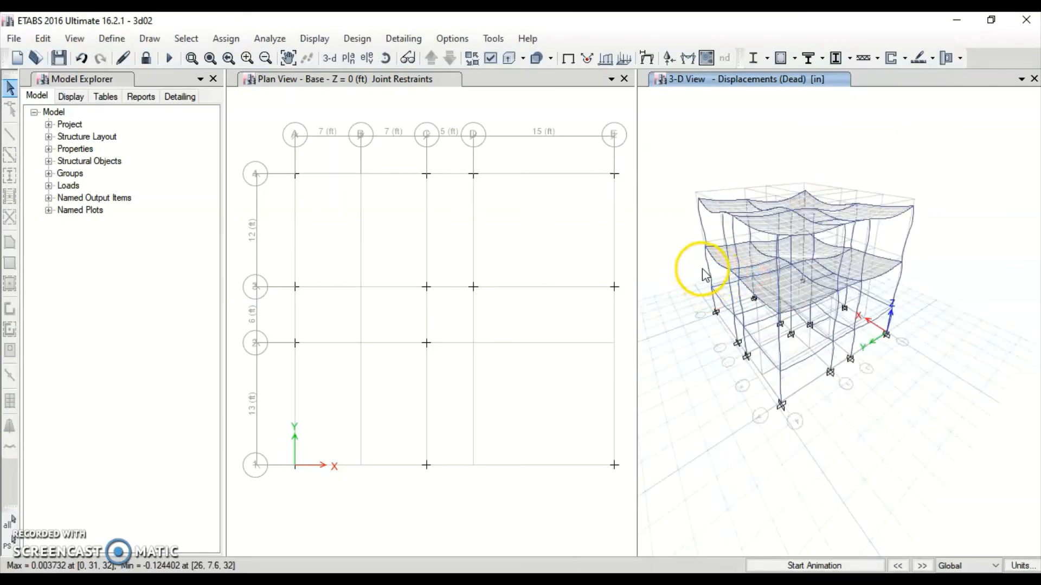
right_click(759, 290)
right_click(748, 267)
right_click(755, 274)
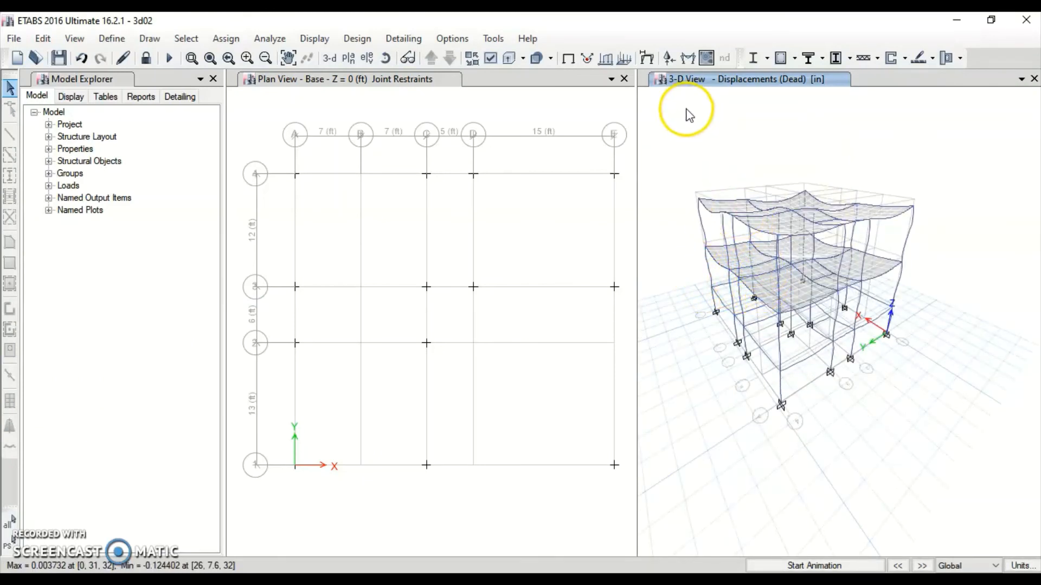
Plot Fx, Fy and Fz base reaction arrows for the 1.2DL+1.6LL combination on the 3-D view
left_click(672, 60)
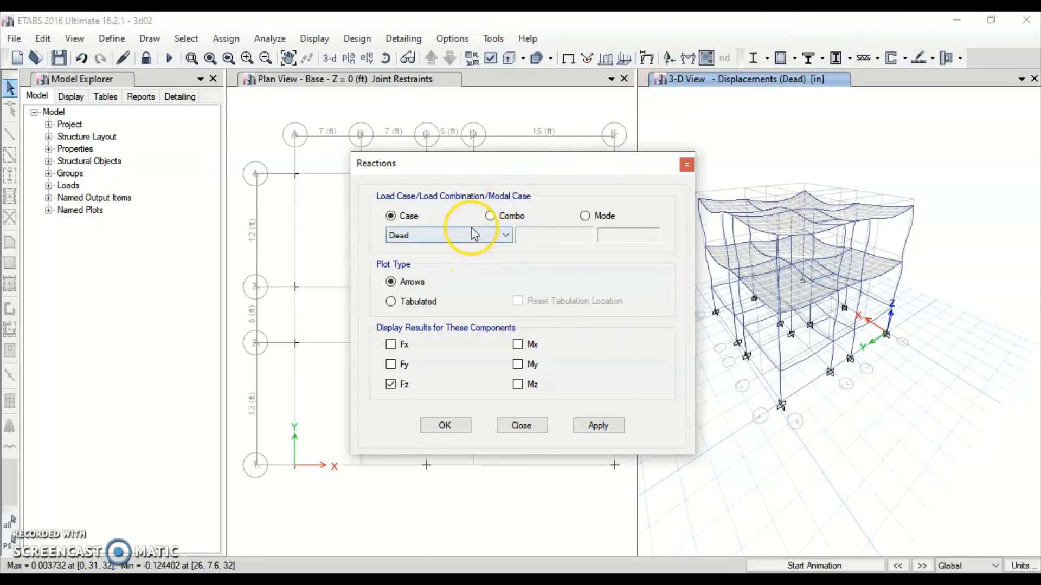
left_click(490, 216)
left_click(462, 234)
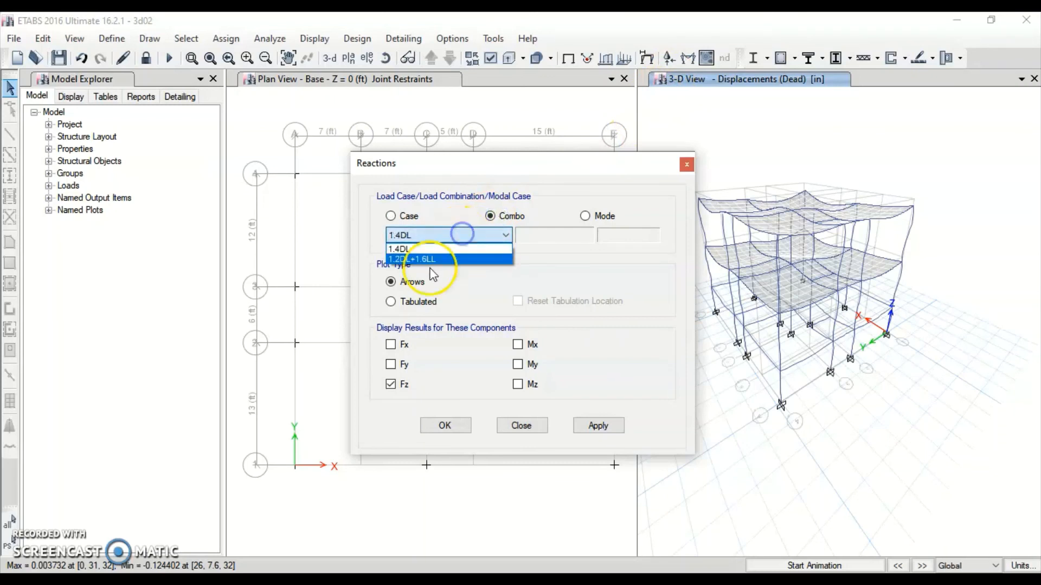
left_click(432, 265)
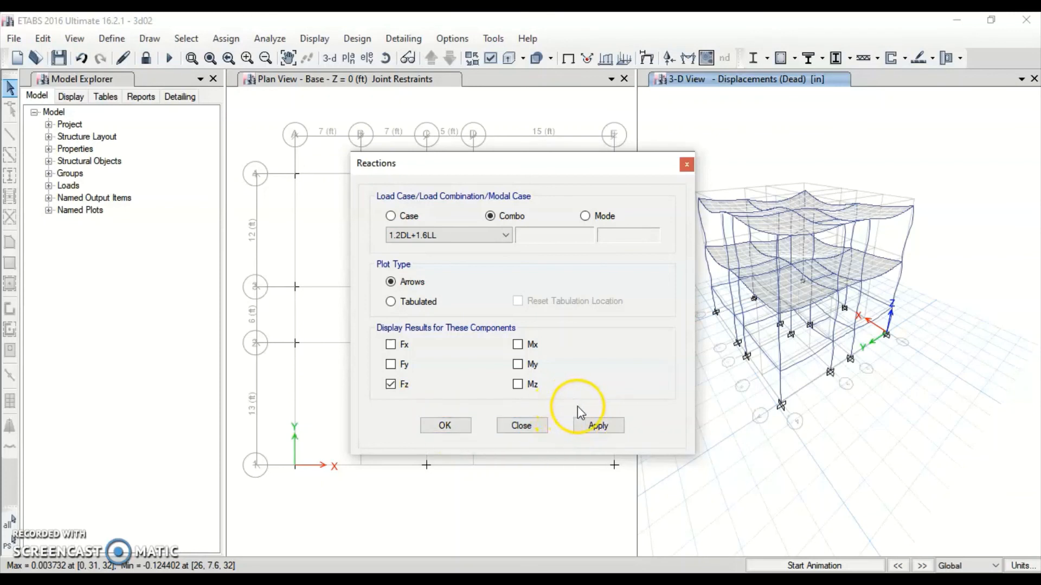
left_click(394, 368)
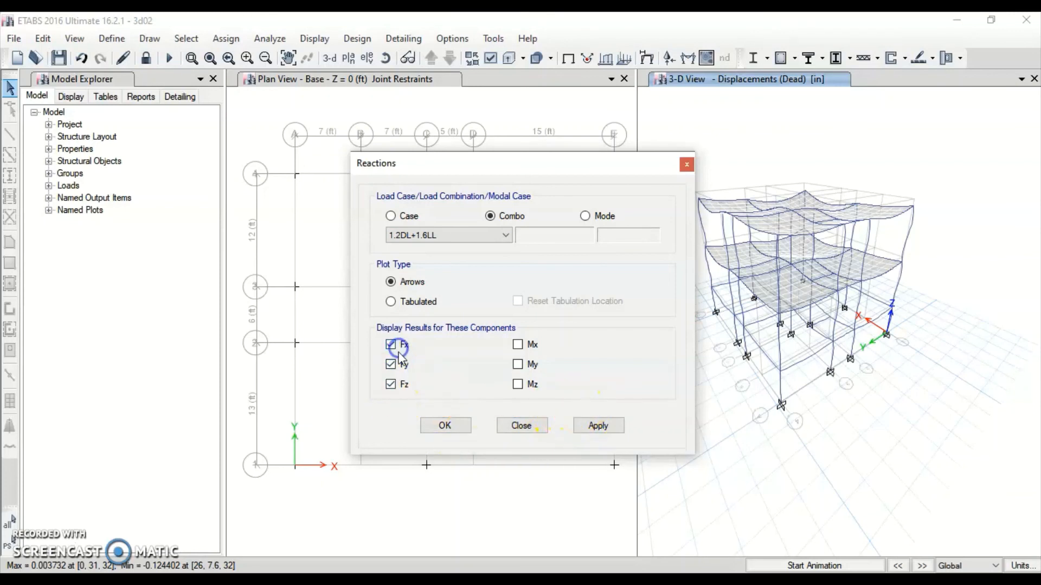
left_click(447, 426)
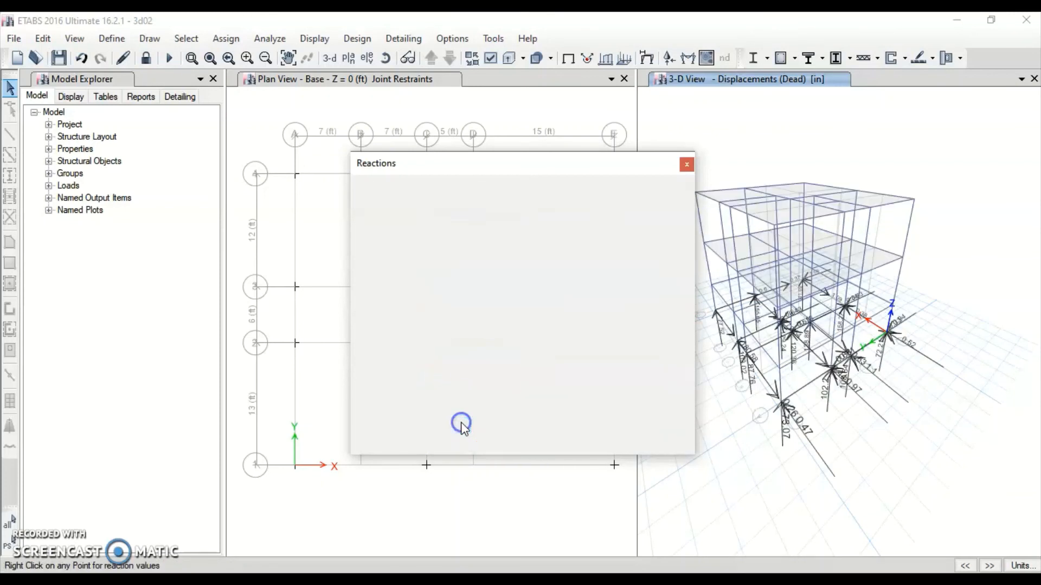
left_click(599, 437)
scroll(807, 398, "up", 2)
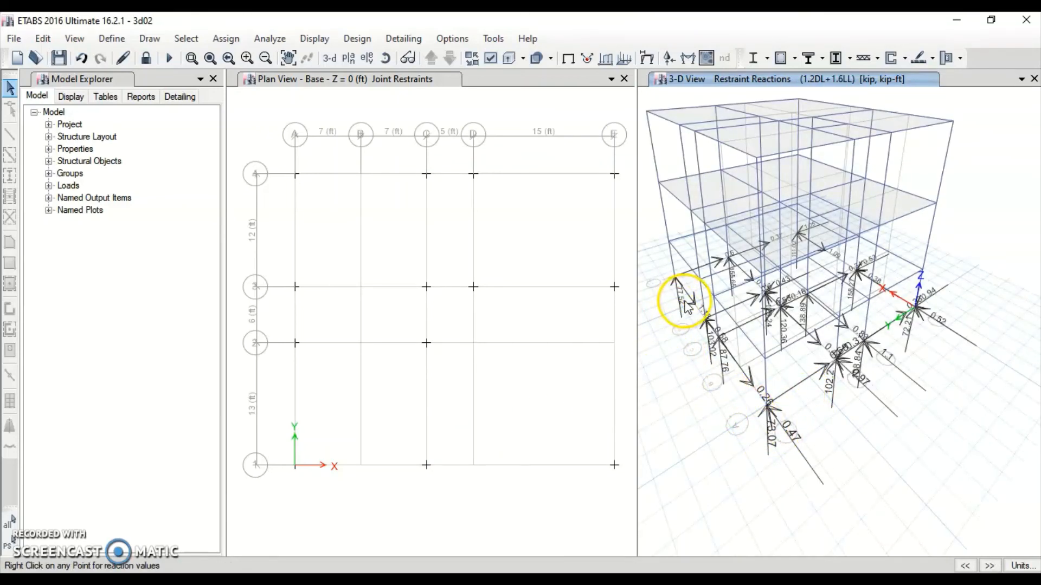
scroll(726, 403, "up", 3)
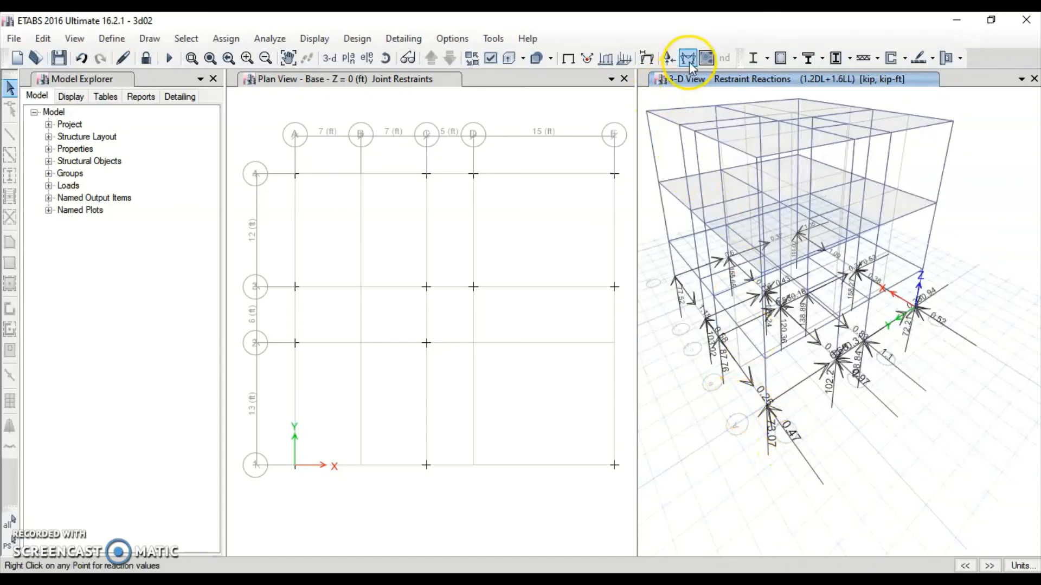
left_click(669, 58)
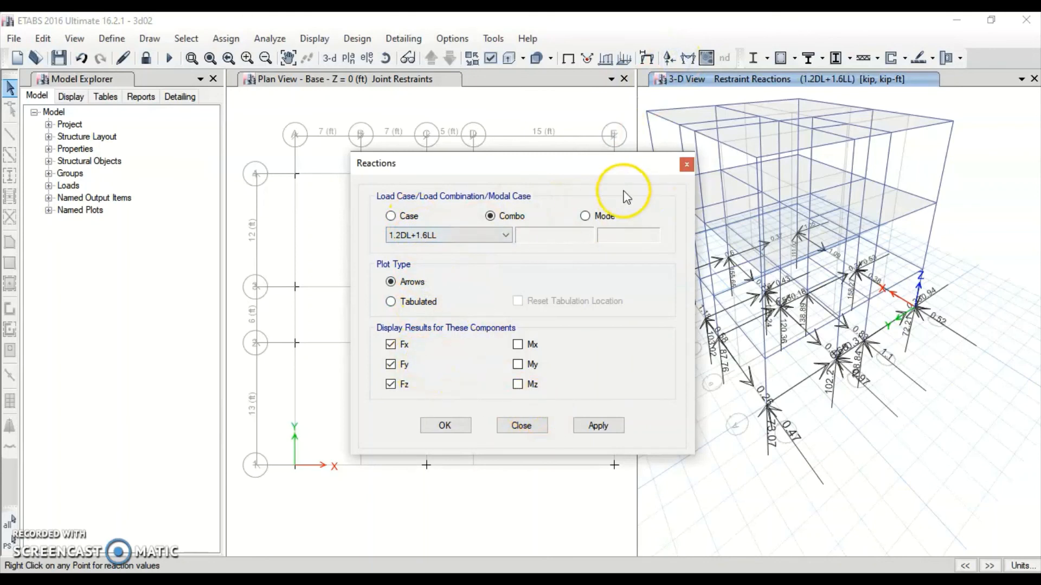
left_click(689, 163)
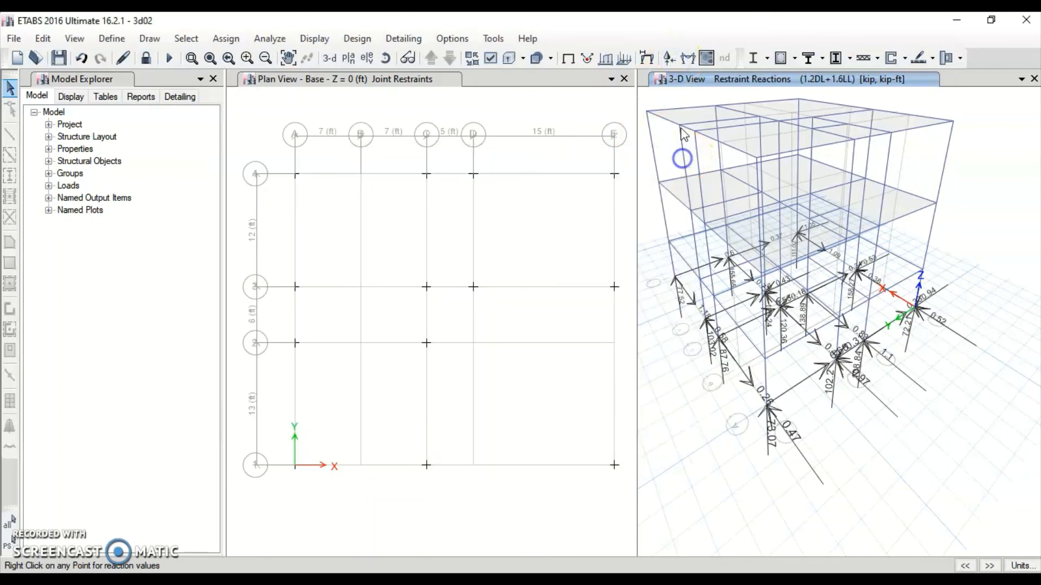
left_click(686, 58)
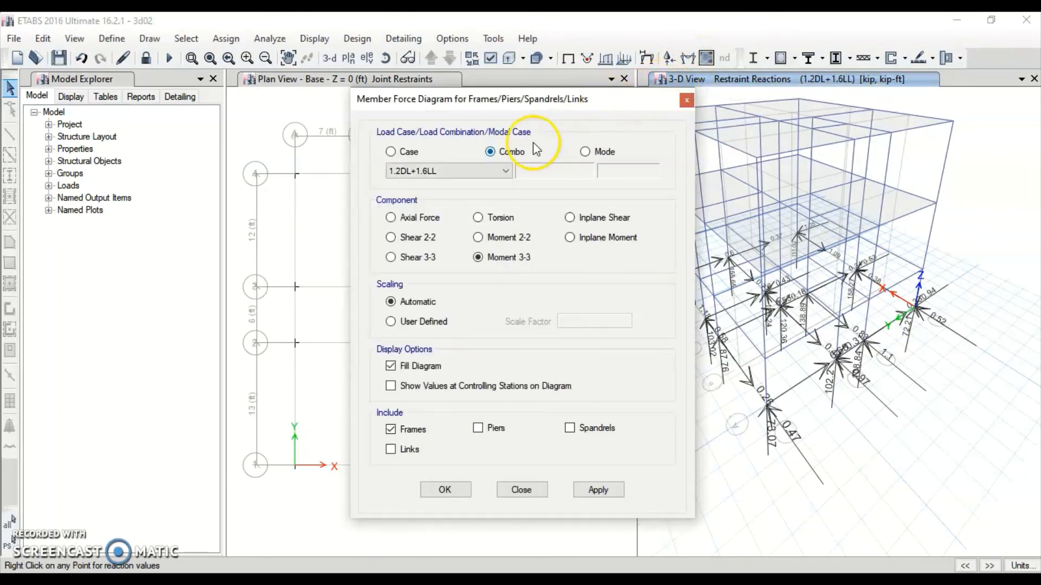
Plot the 1.2DL+1.6LL axial force diagram with values shown at controlling stations
left_click(598, 490)
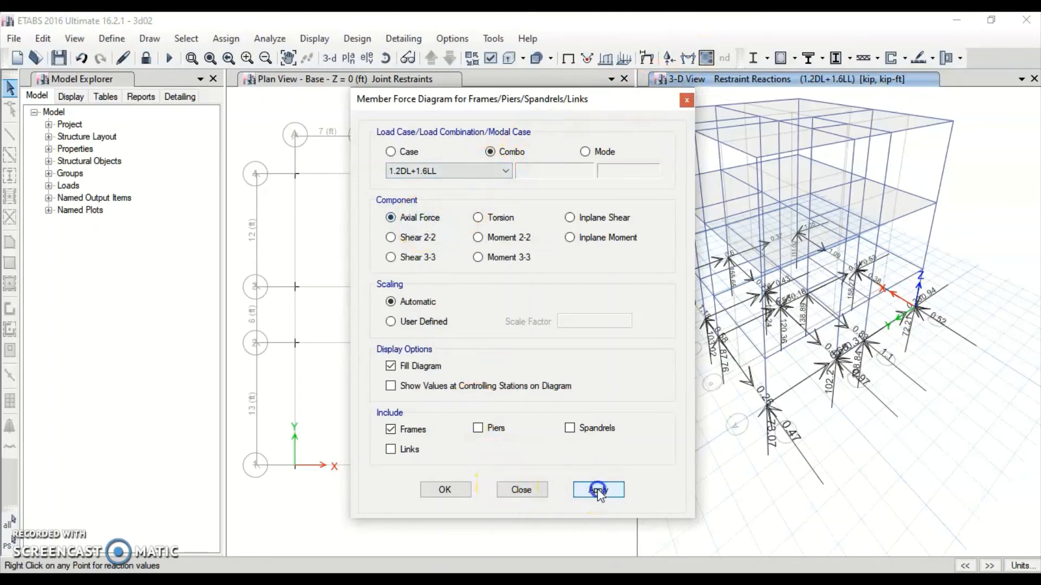
left_click_drag(584, 107, 545, 80)
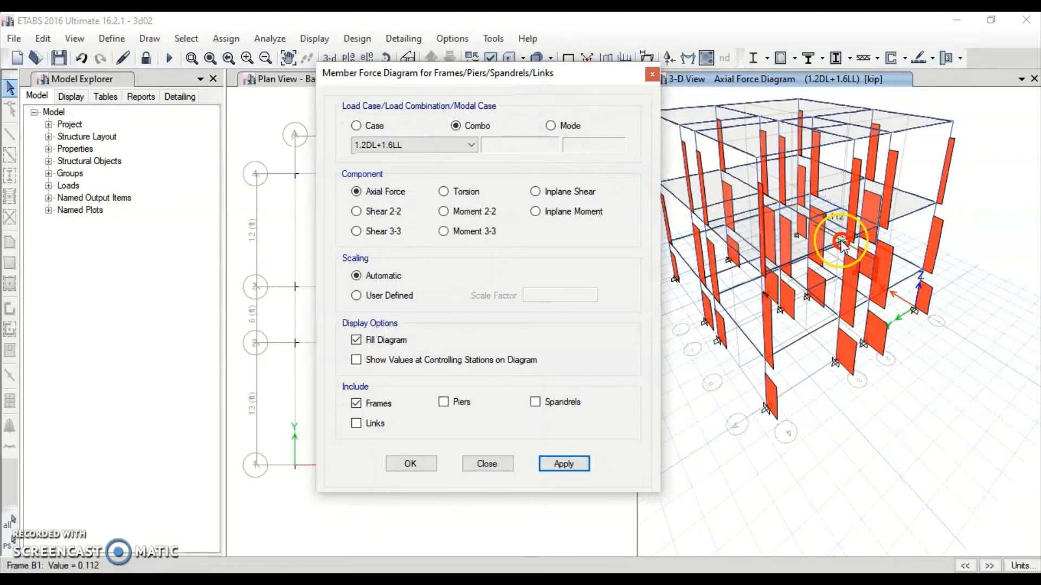
left_click(357, 360)
left_click(564, 463)
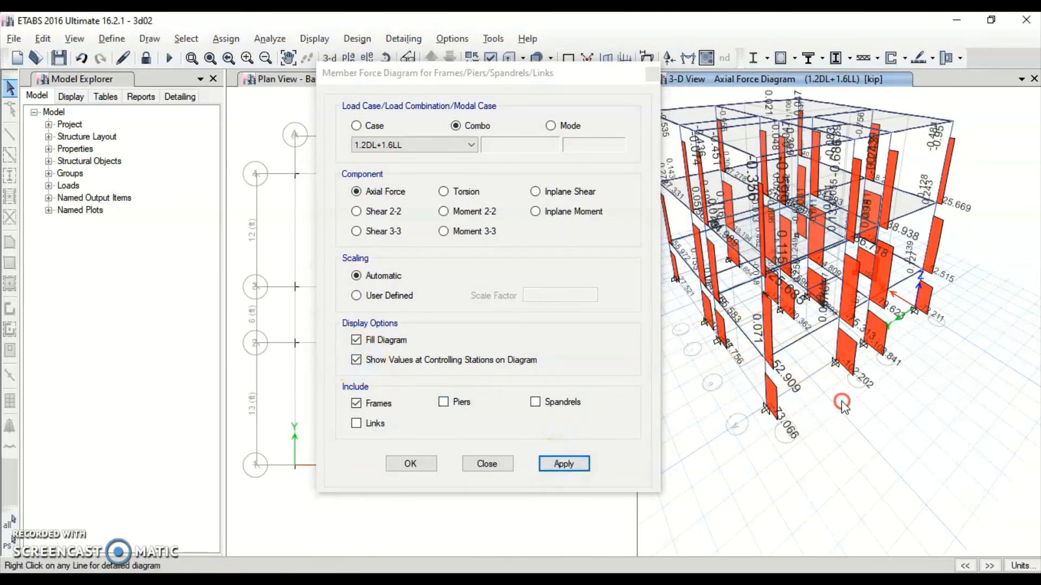
scroll(858, 383, "down", 5)
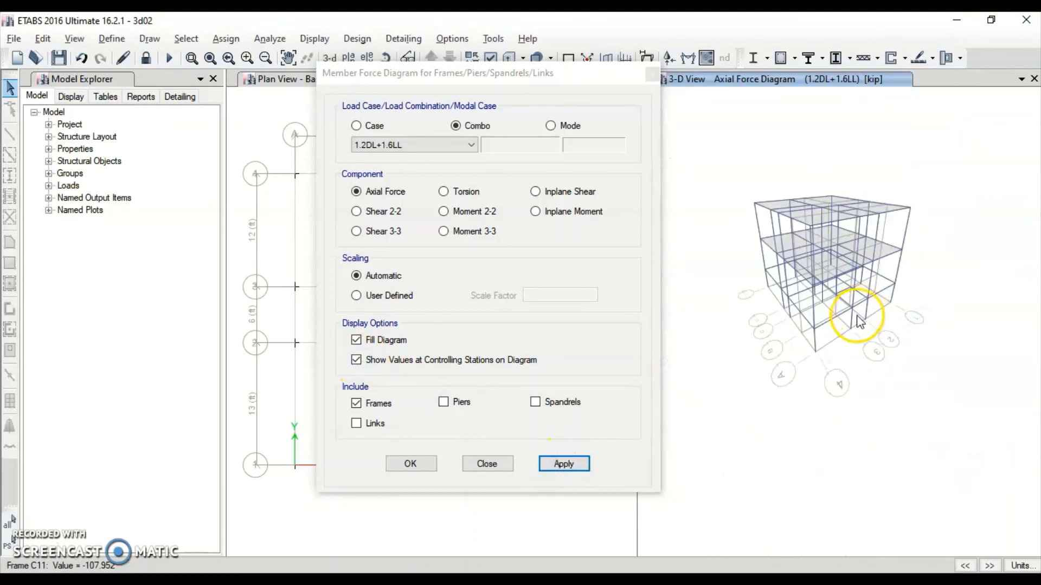
scroll(912, 246, "up", 8)
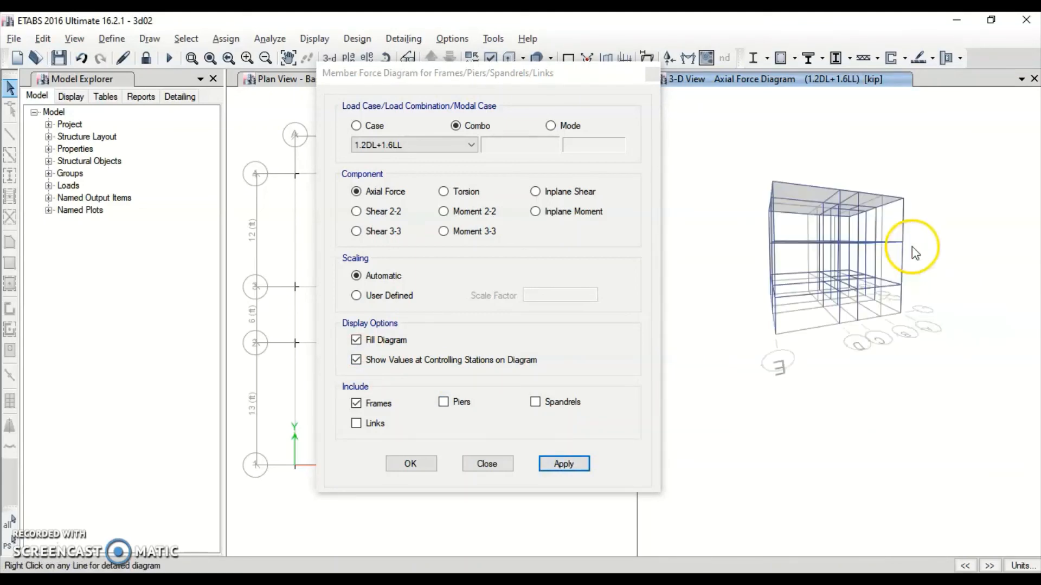
scroll(902, 269, "down", 5)
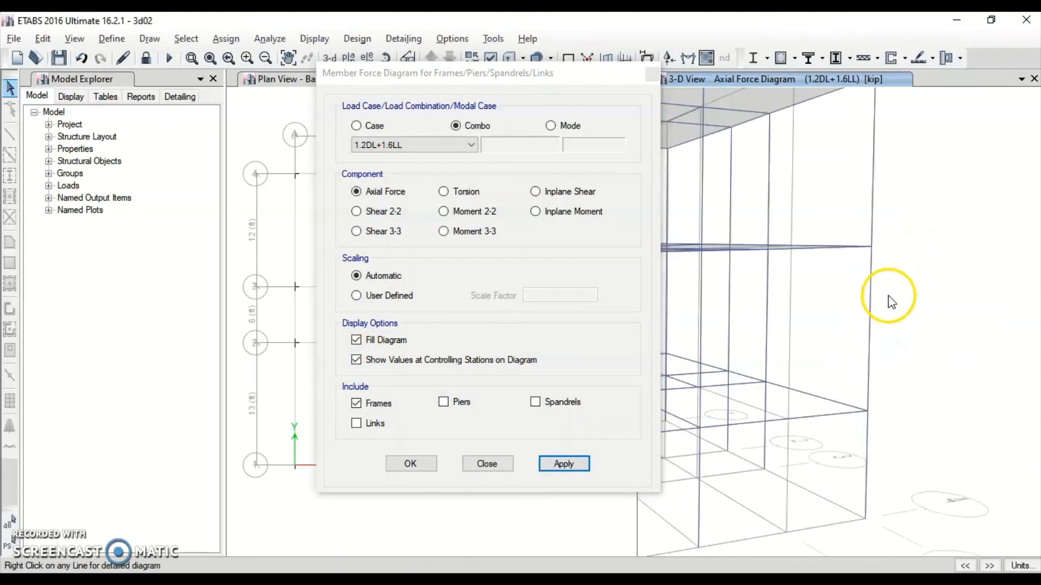
scroll(926, 313, "up", 4)
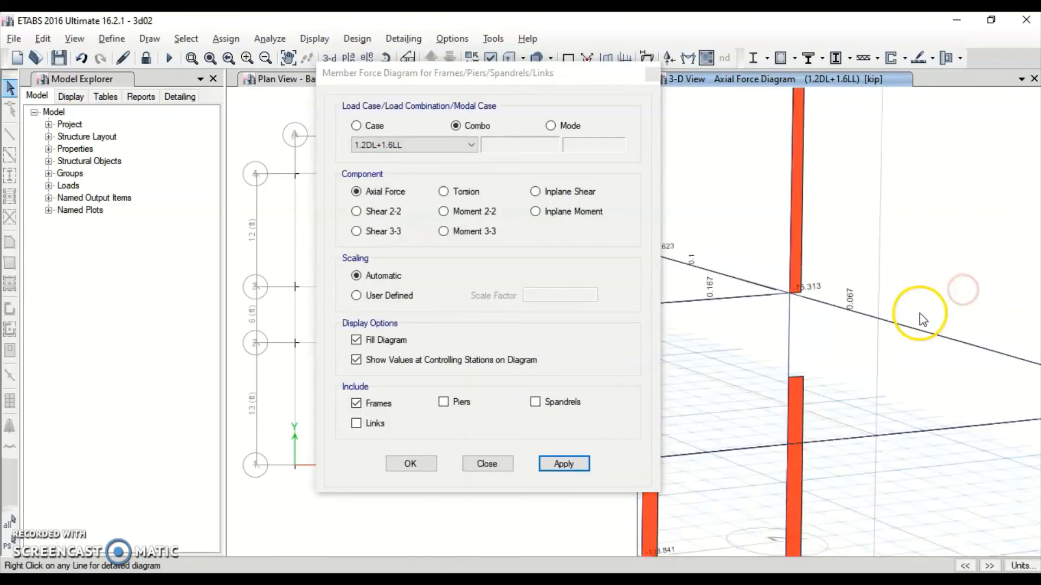
scroll(918, 317, "down", 7)
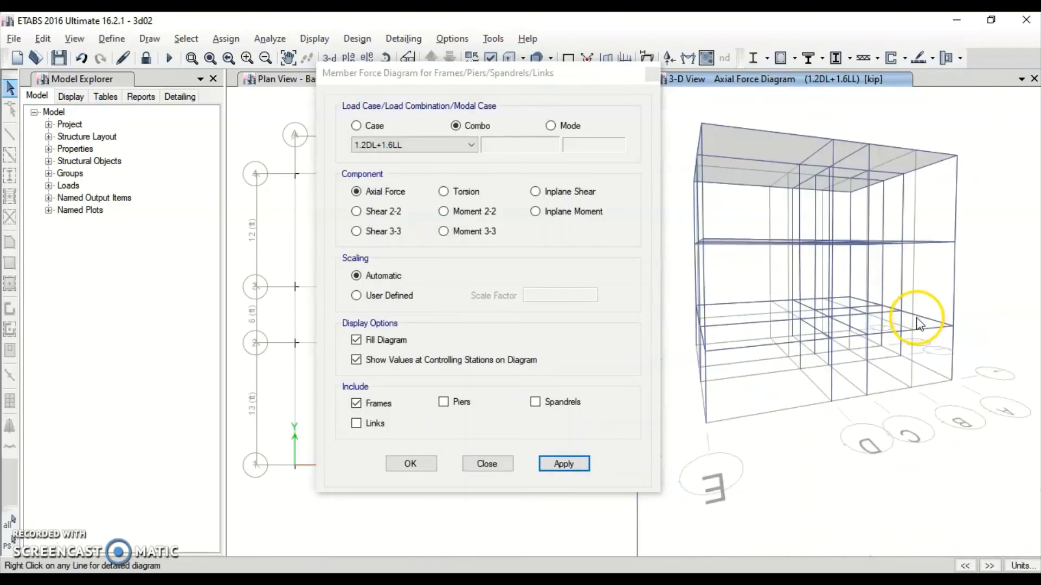
left_click(445, 210)
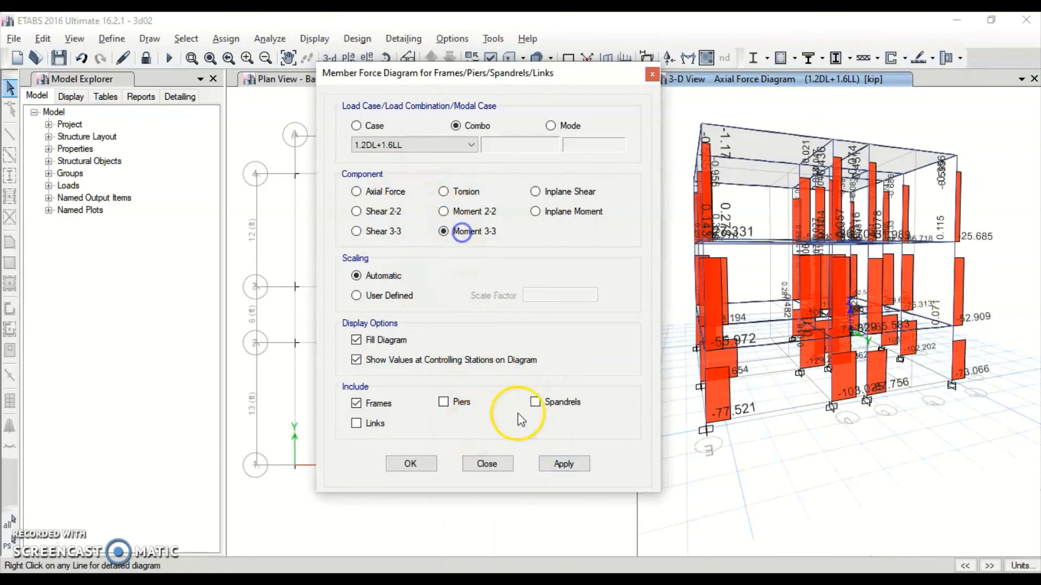
Plot the Moment 3-3 diagram, then the Moment 2-2 diagram, for 1.2DL+1.6LL
left_click(554, 466)
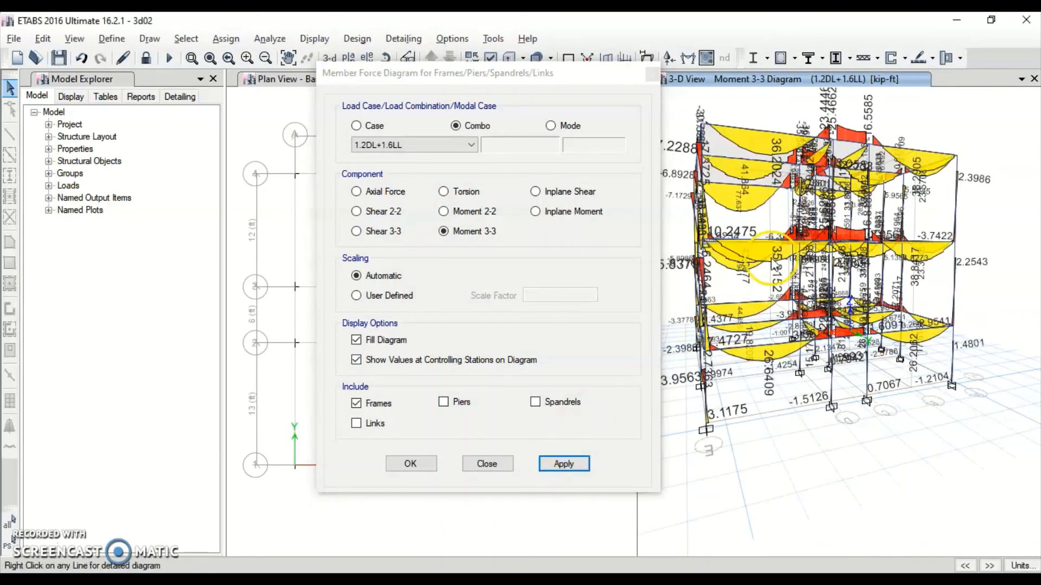
middle_click_drag(868, 285, 802, 362, "shift")
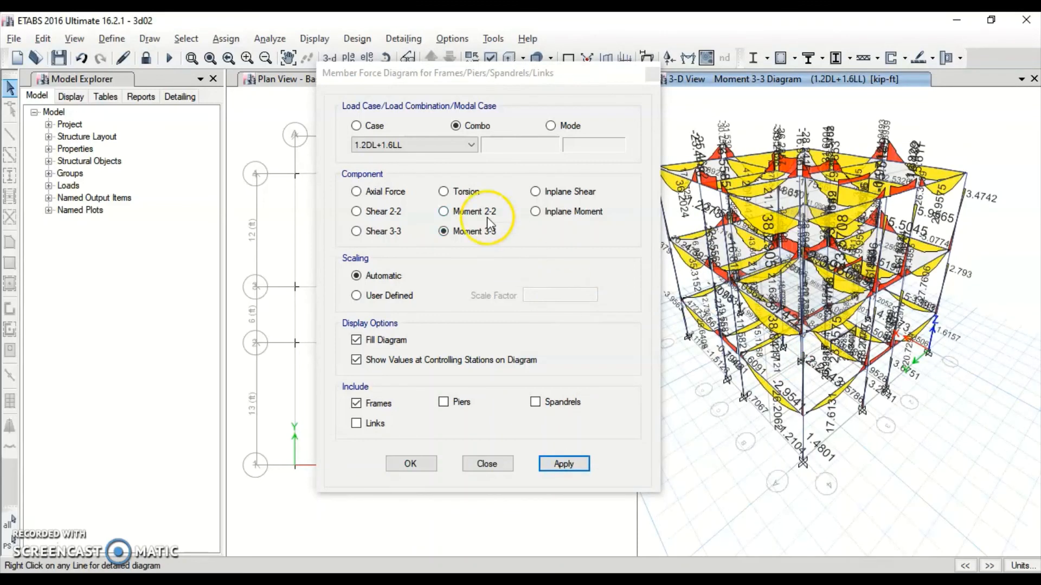
left_click(468, 214)
left_click(563, 465)
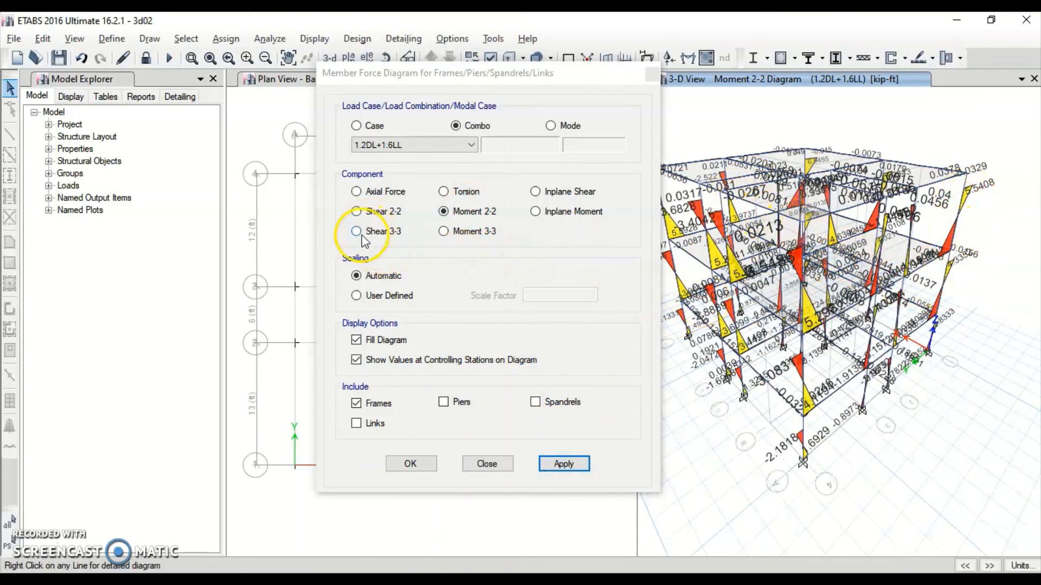
Plot the Shear 2-2 diagram and rotate and zoom the 3-D view to inspect it
left_click(374, 212)
left_click(564, 464)
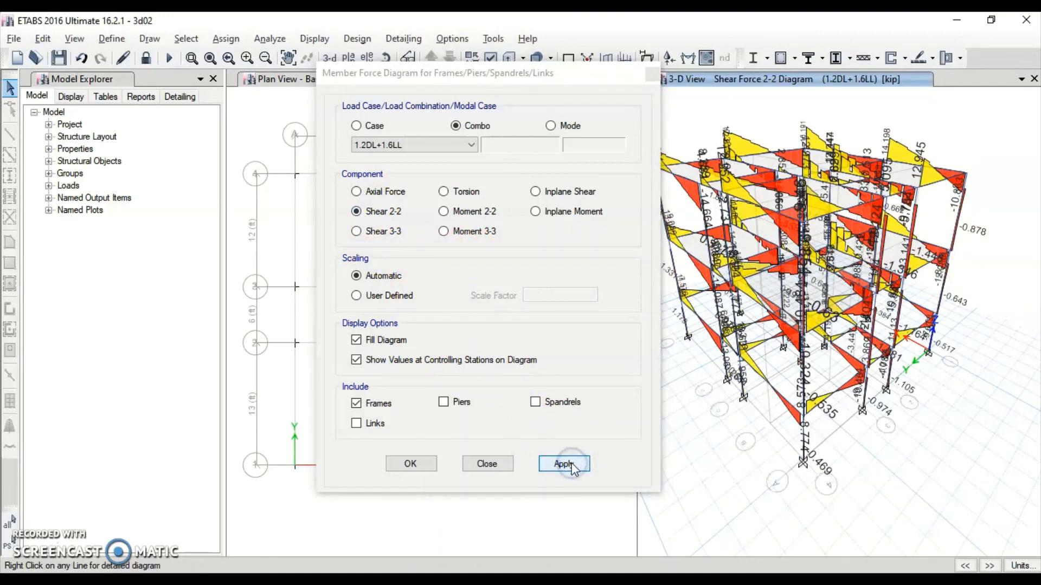
right_click_drag(848, 379, 778, 280, "shift")
right_click_drag(795, 244, 835, 299, "shift")
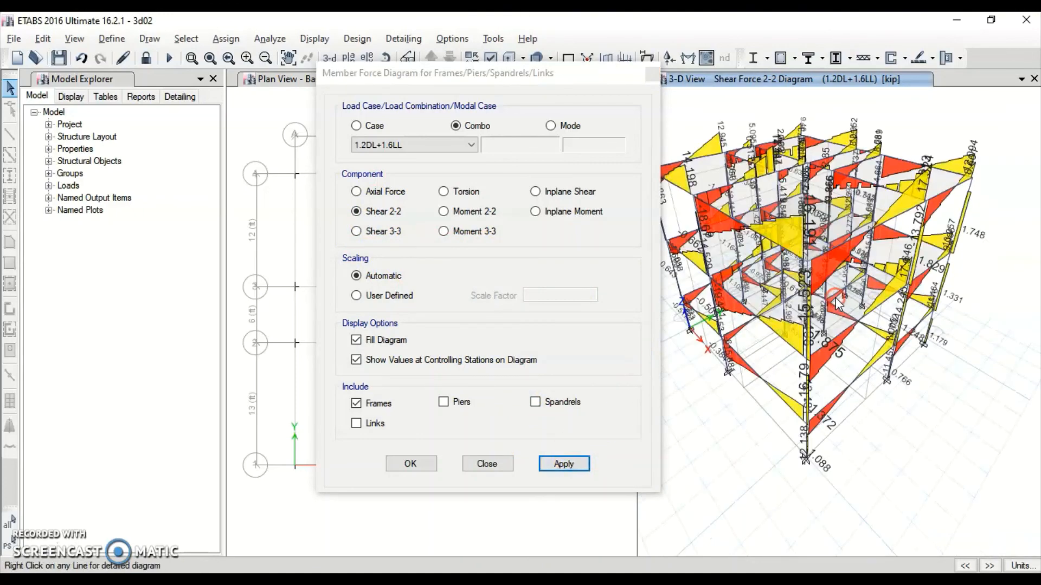
scroll(779, 265, "up", 5)
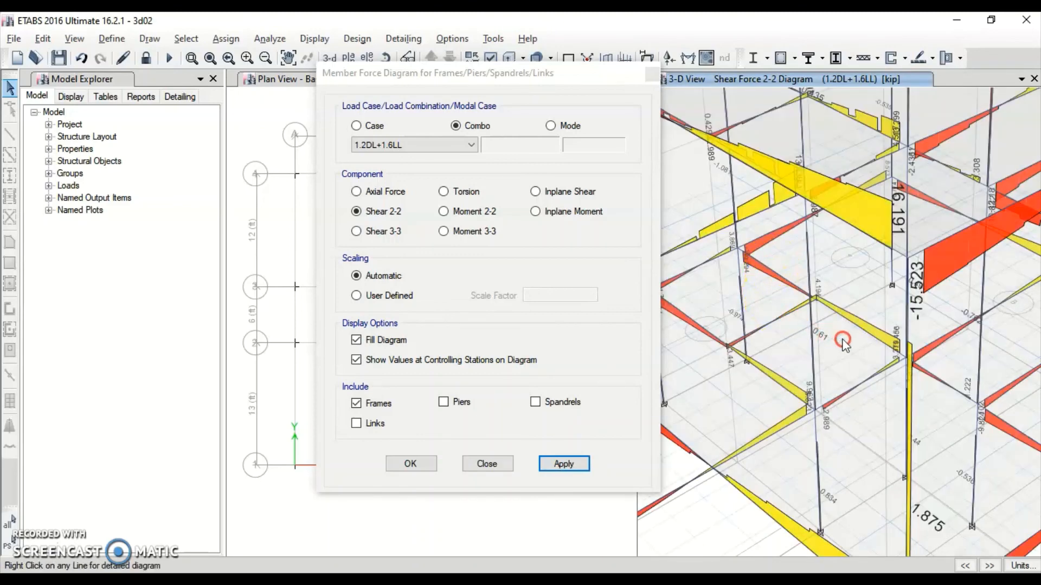
scroll(841, 341, "up", 3)
scroll(849, 340, "up", 3)
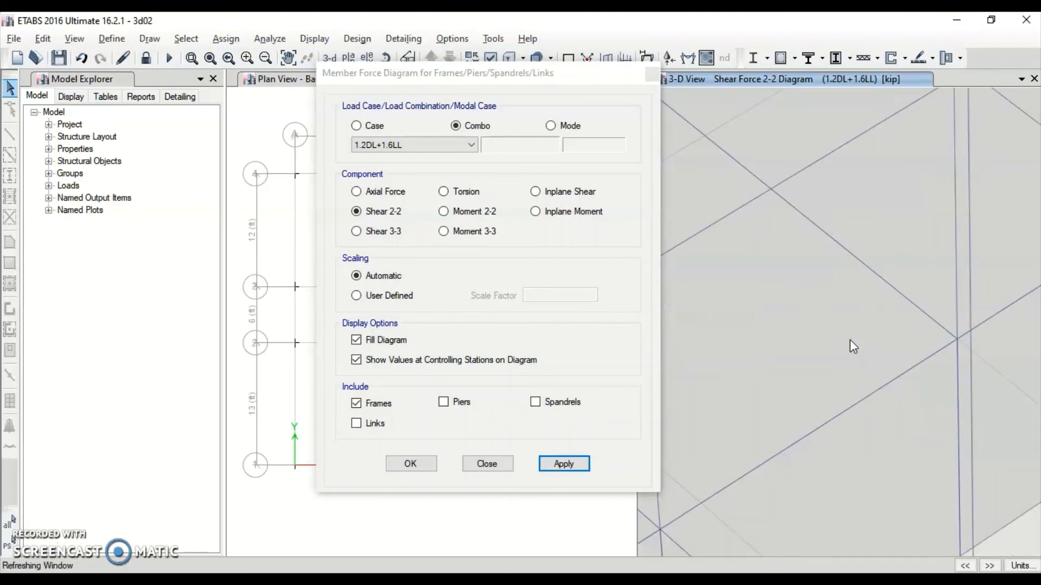
scroll(849, 339, "down", 6)
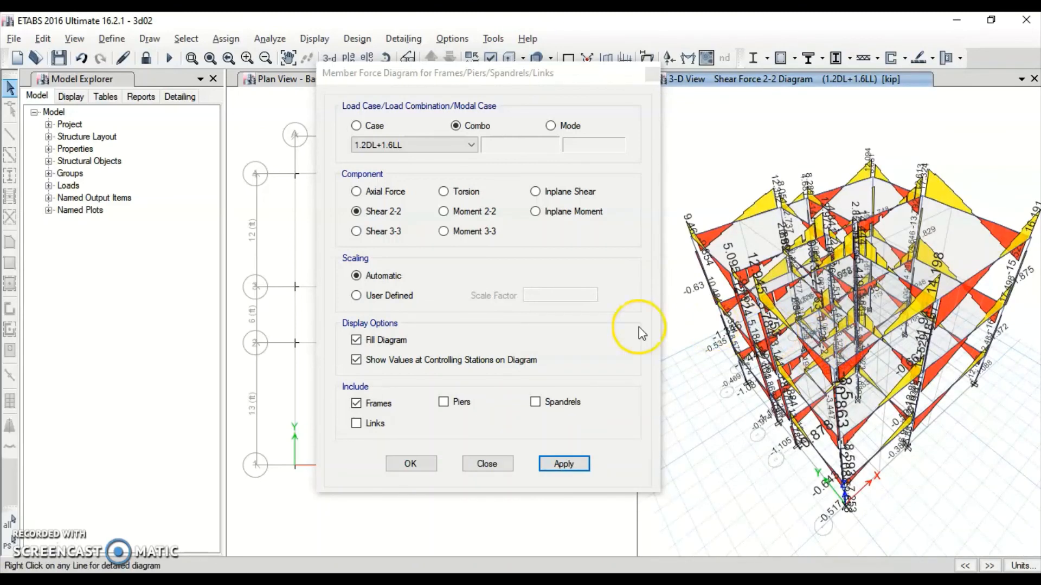